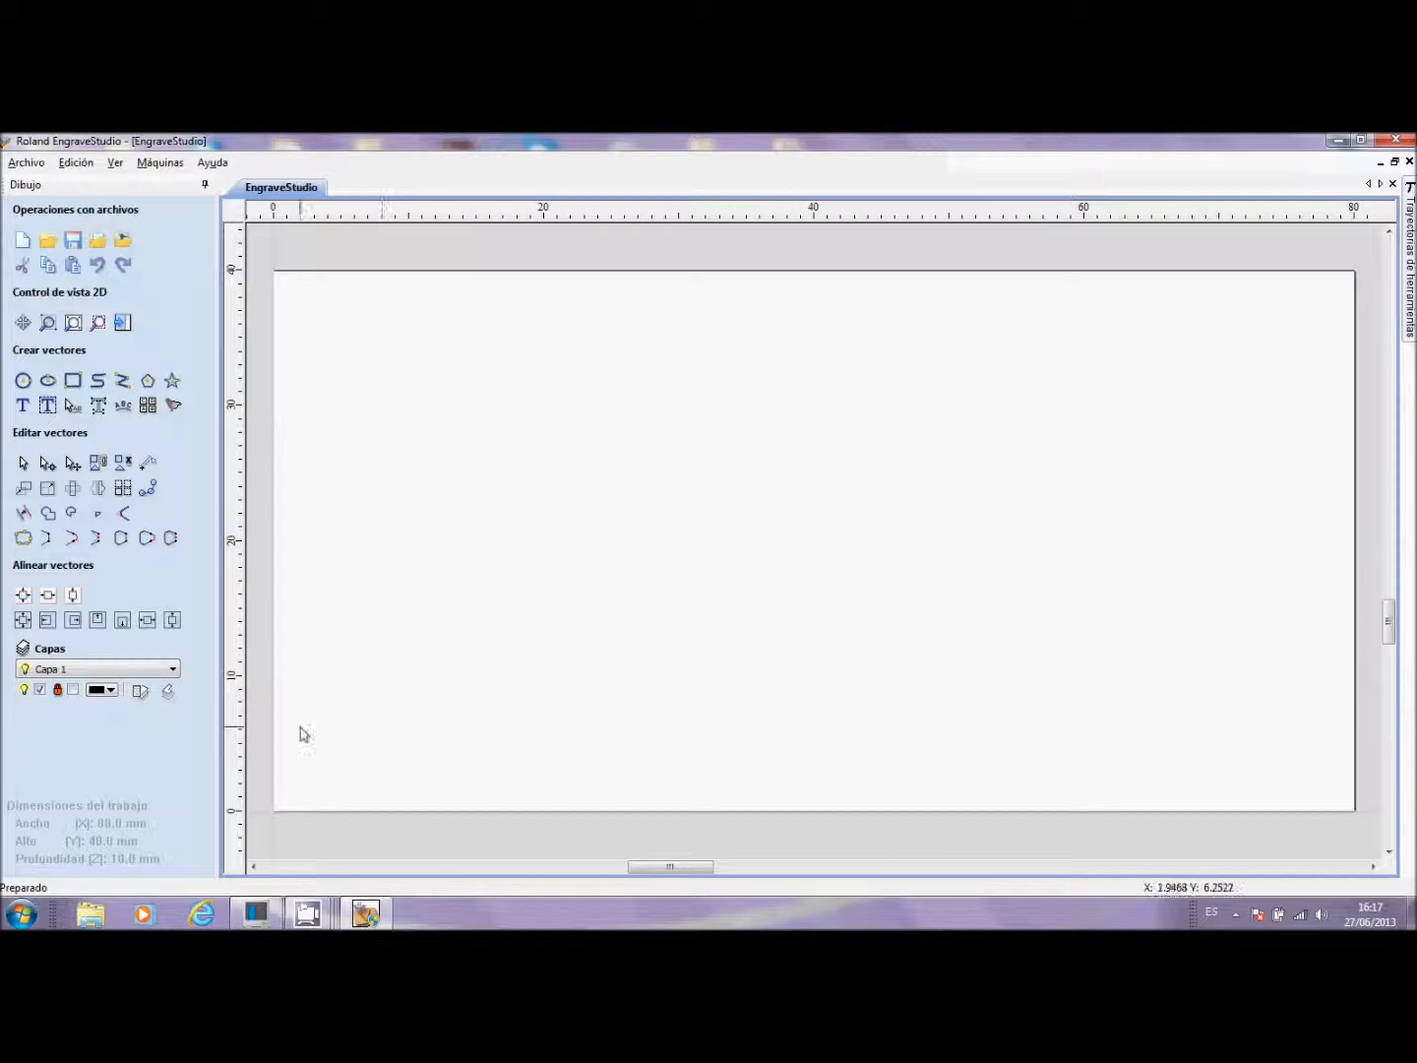
Step: Create the text "Grabadora EGX-350" at 5 mm height and move it to the upper middle of the work area
click(23, 406)
drag(110, 517, 4, 519)
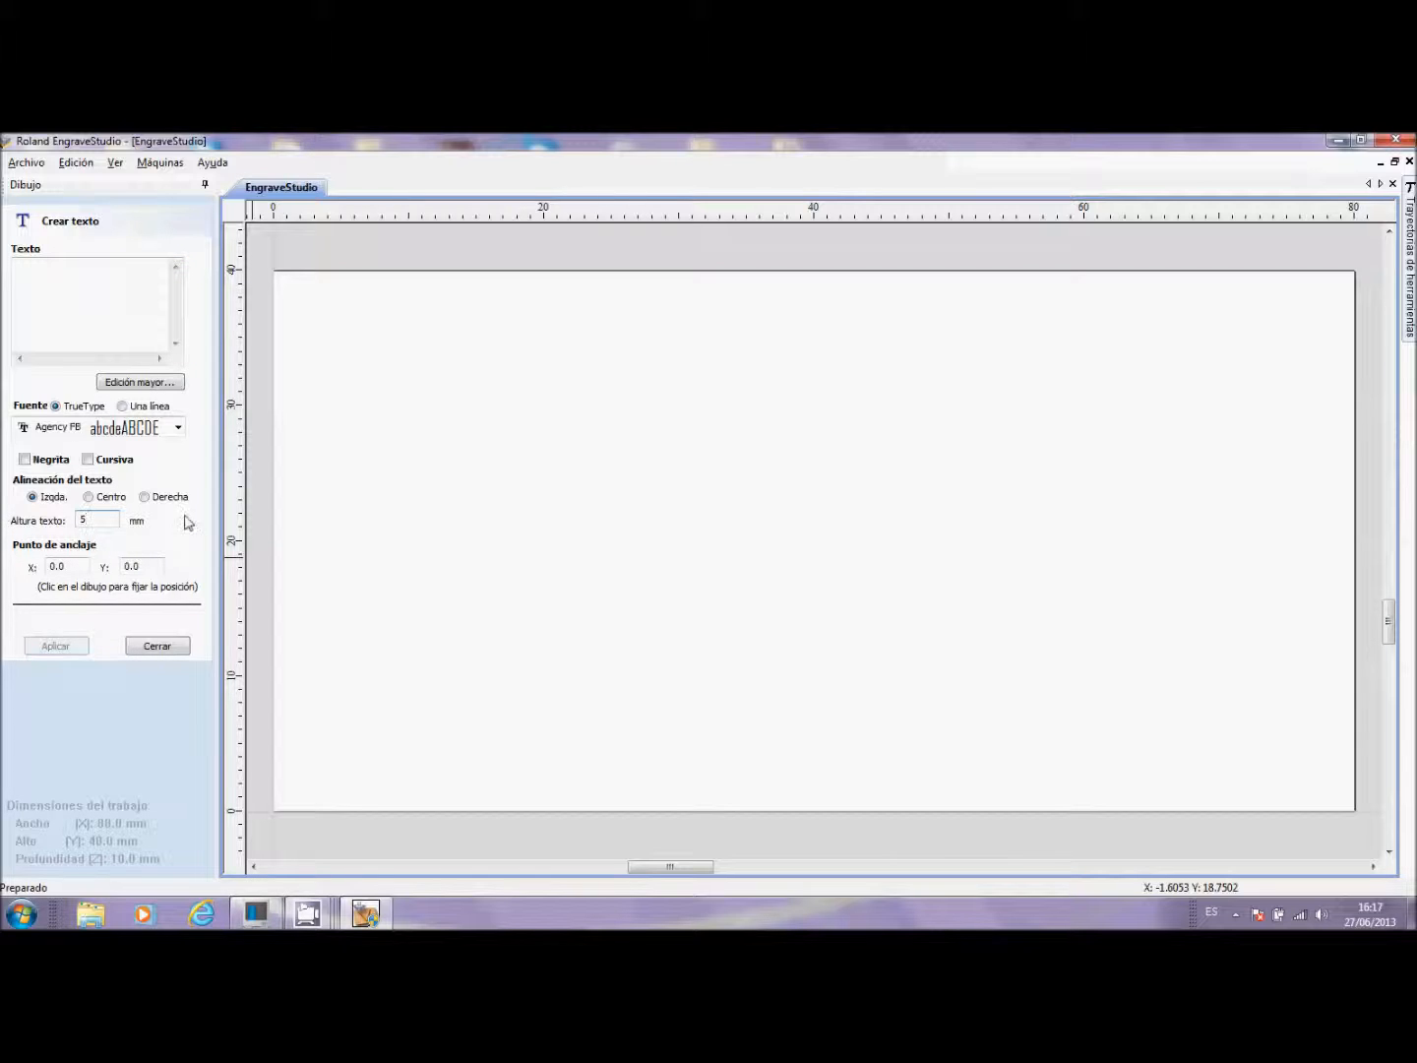
click(59, 286)
text(Grabadora EGX-35)
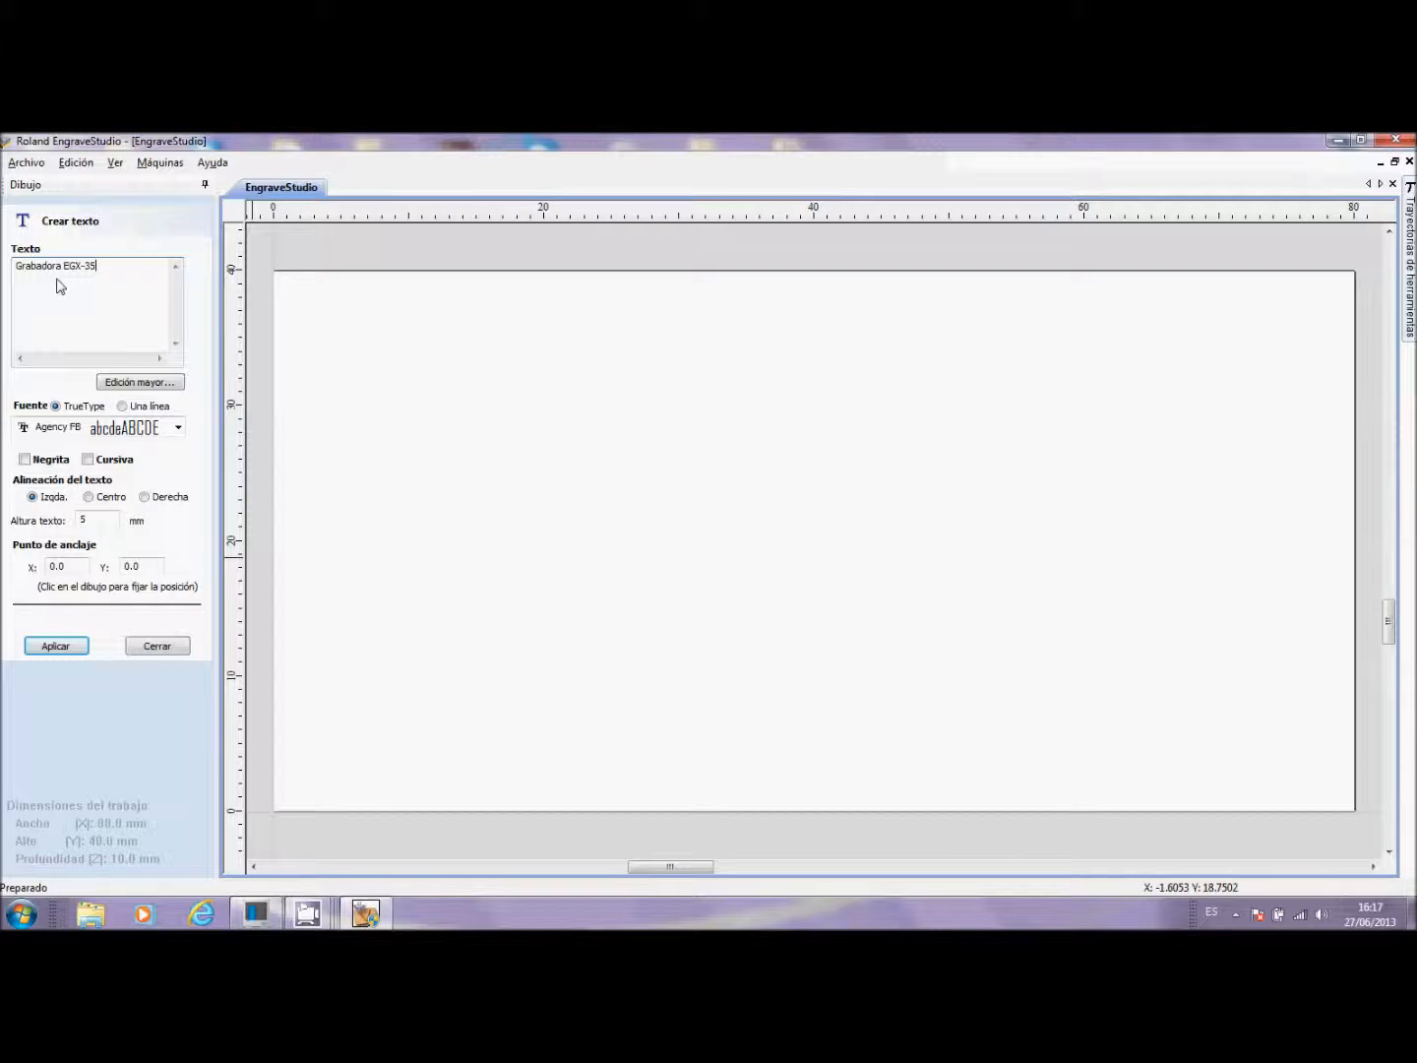
click(68, 646)
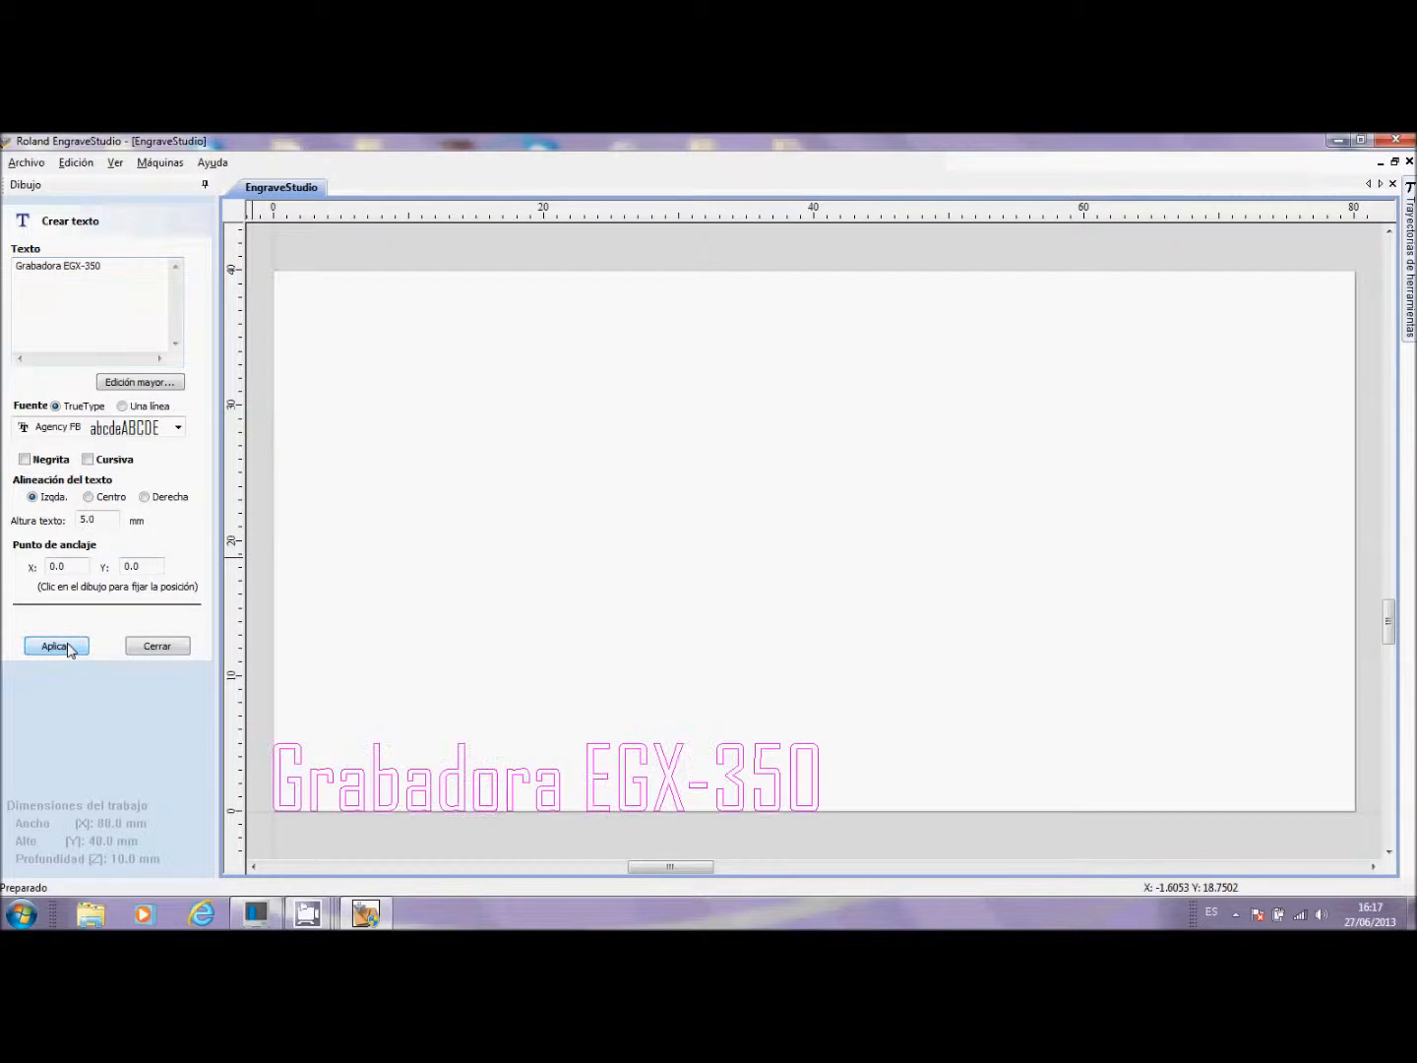
click(157, 646)
click(545, 783)
drag(546, 782, 782, 448)
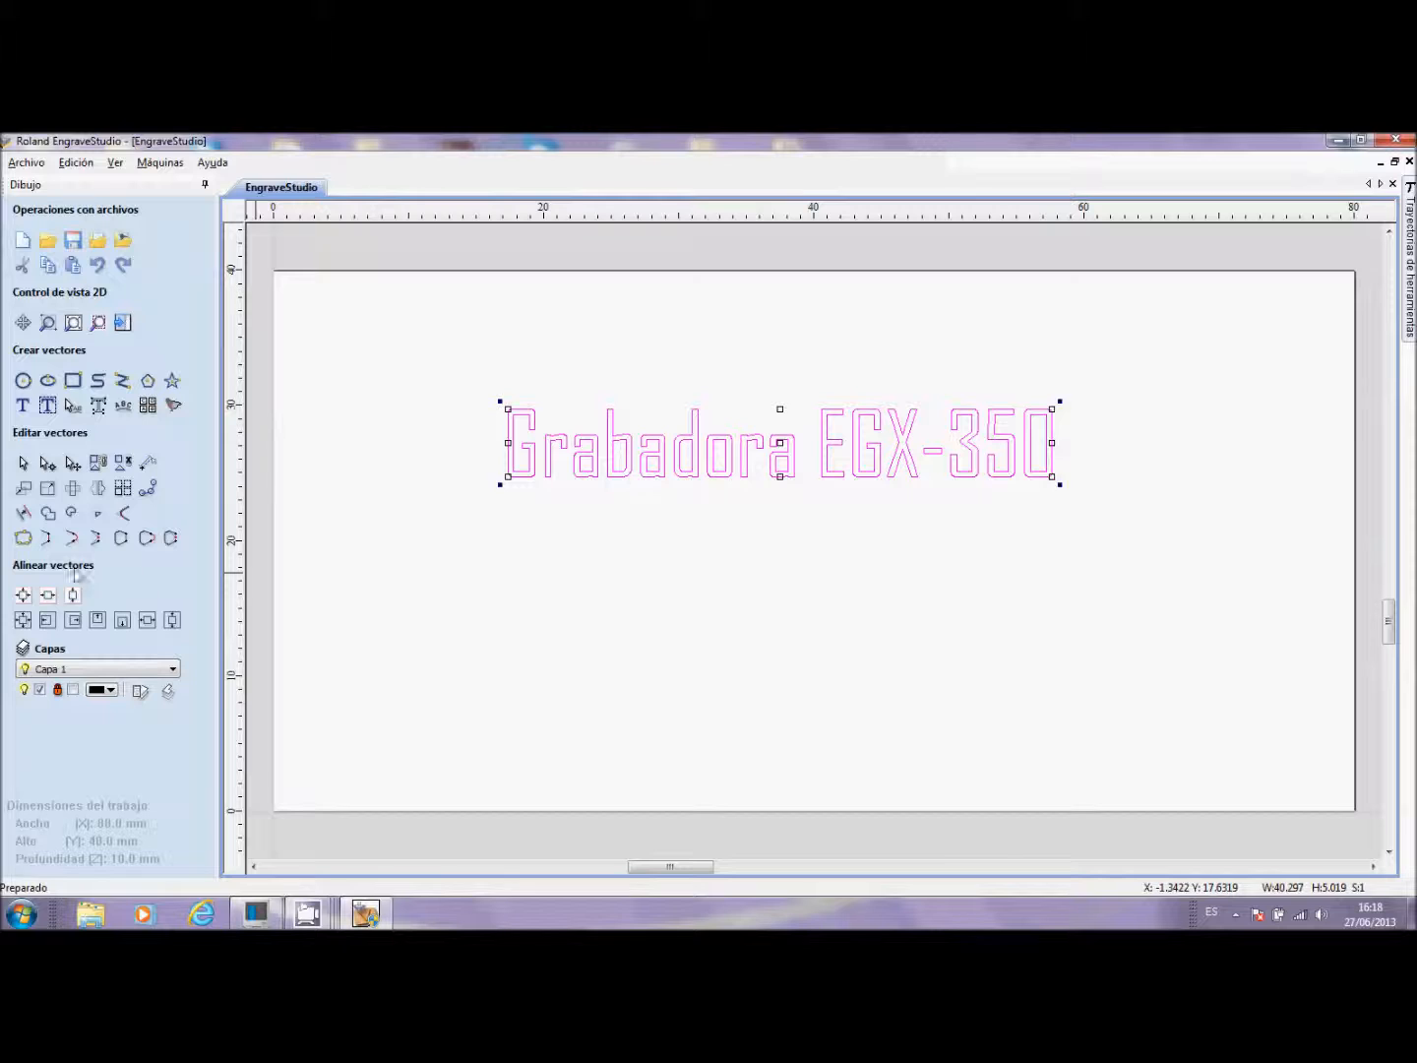
Step: Draw an open arched curve about 77 mm wide beneath the text, rising from one lower corner and descending to the other
click(93, 385)
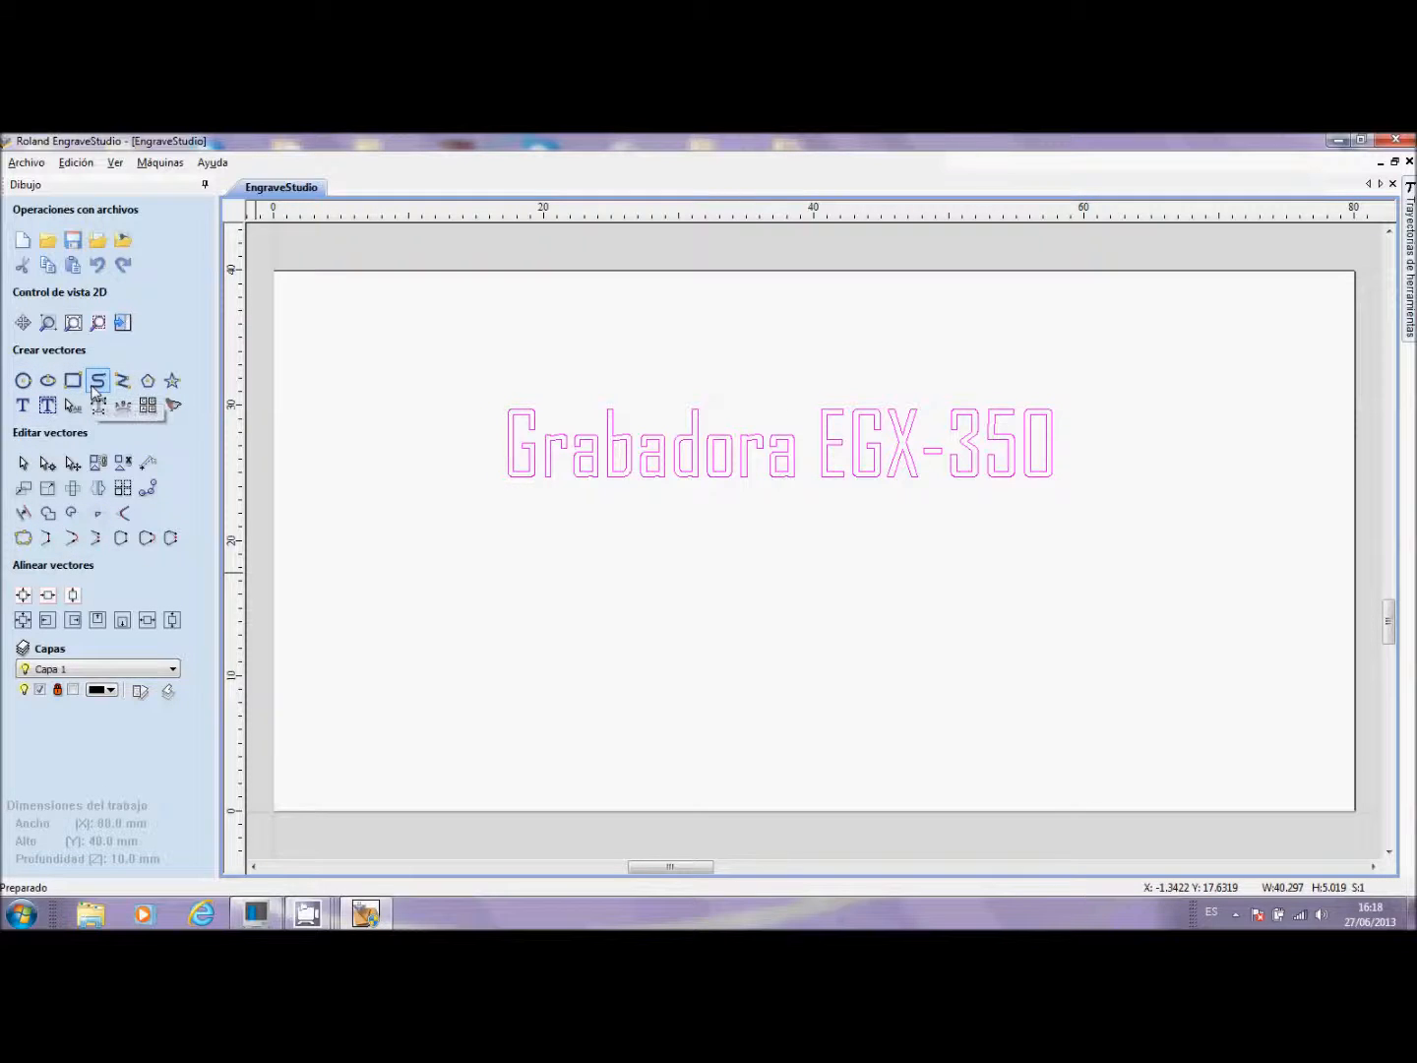
click(292, 800)
click(431, 615)
click(578, 553)
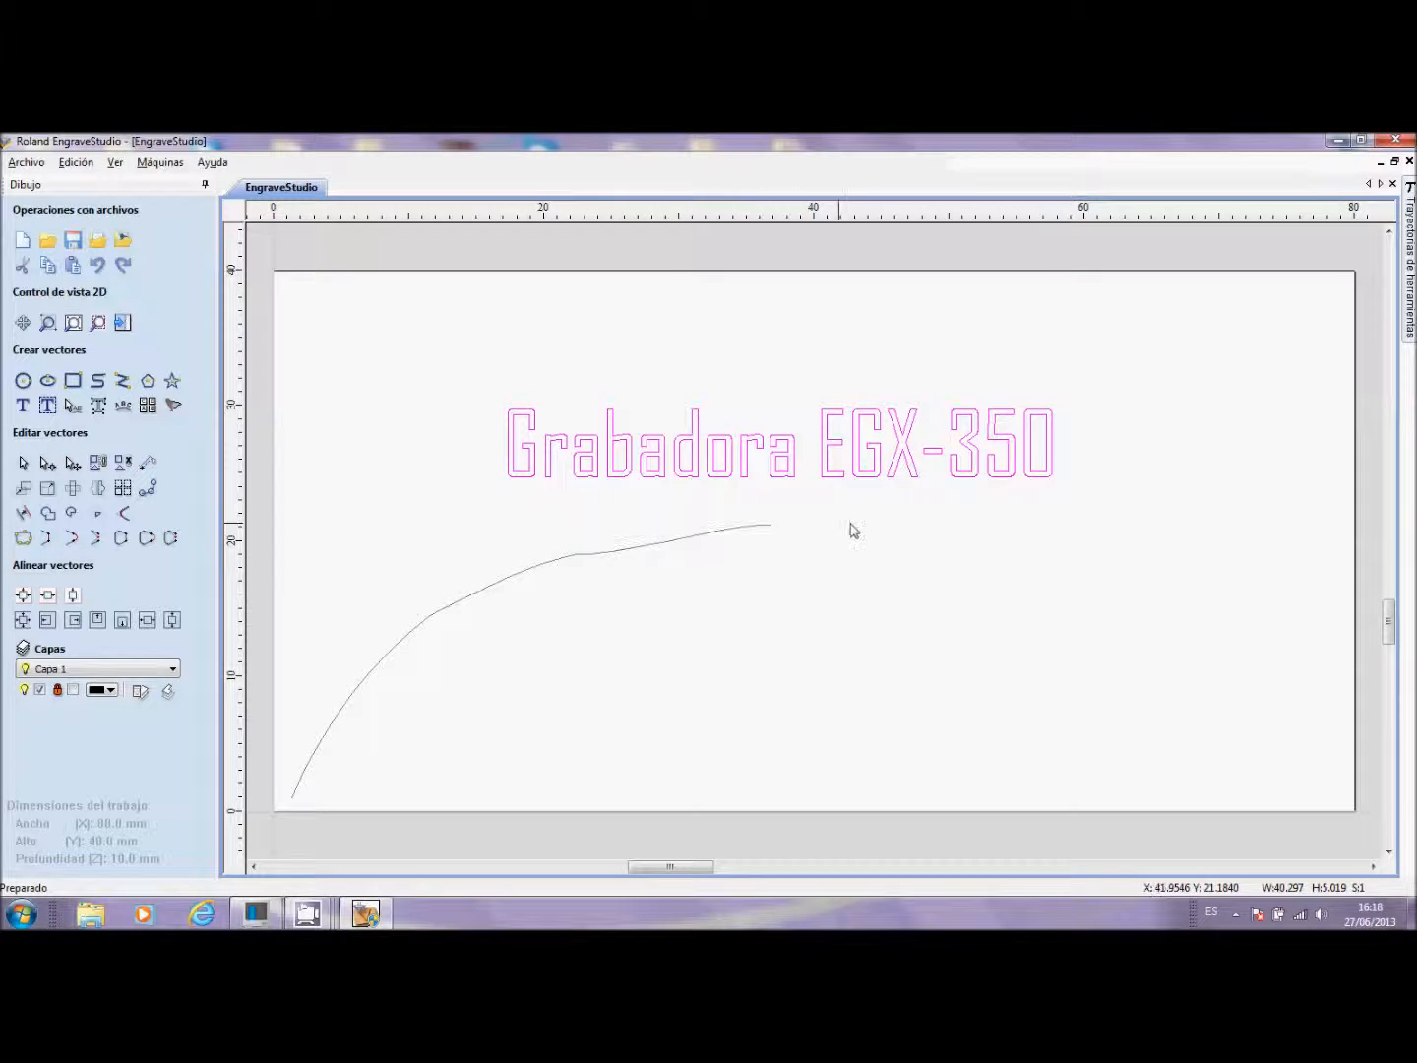
click(913, 525)
click(1014, 530)
click(1175, 616)
click(1287, 720)
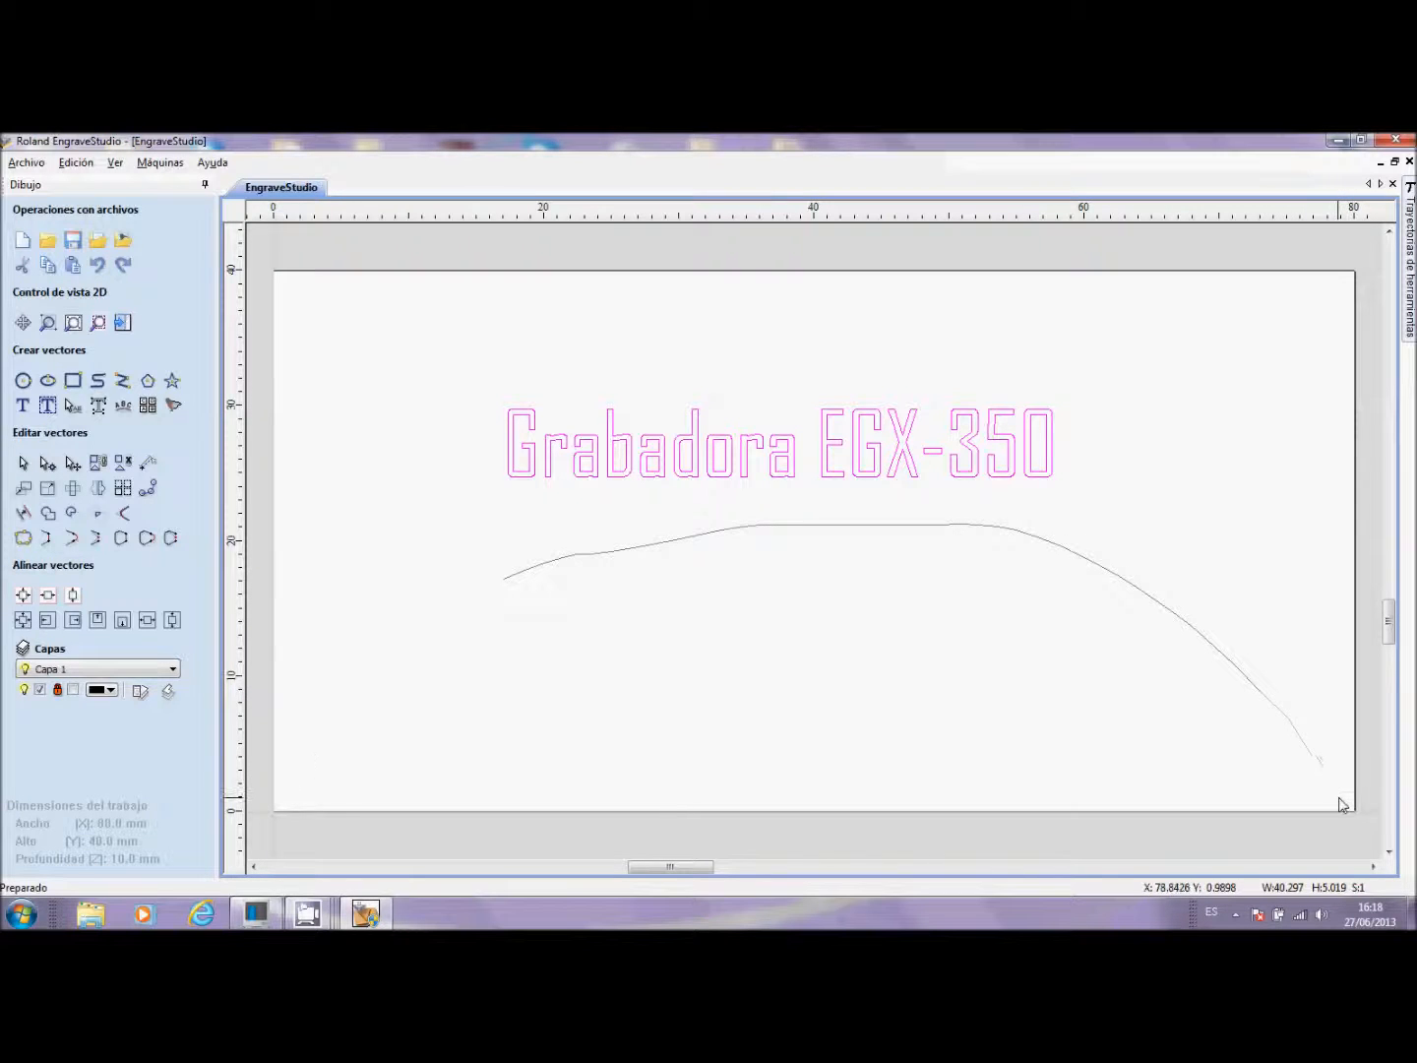
double_click(1340, 803)
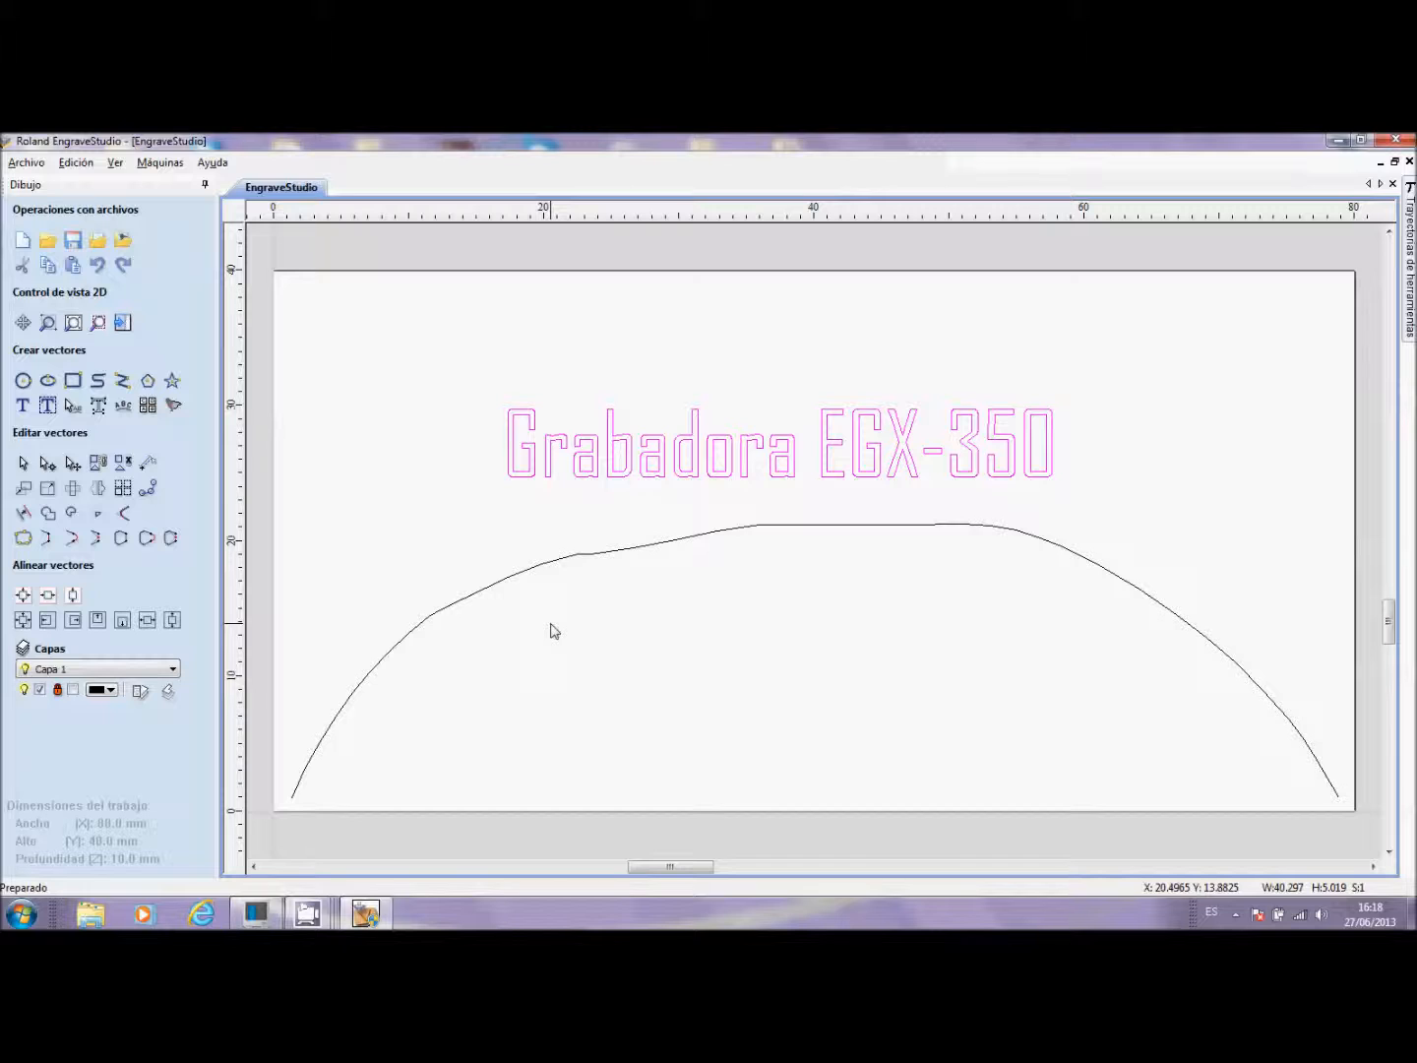
Step: Place "Grabadora EGX-350" centred above the arched curve, preserving the text size (Conservar tamaño del texto)
click(520, 574)
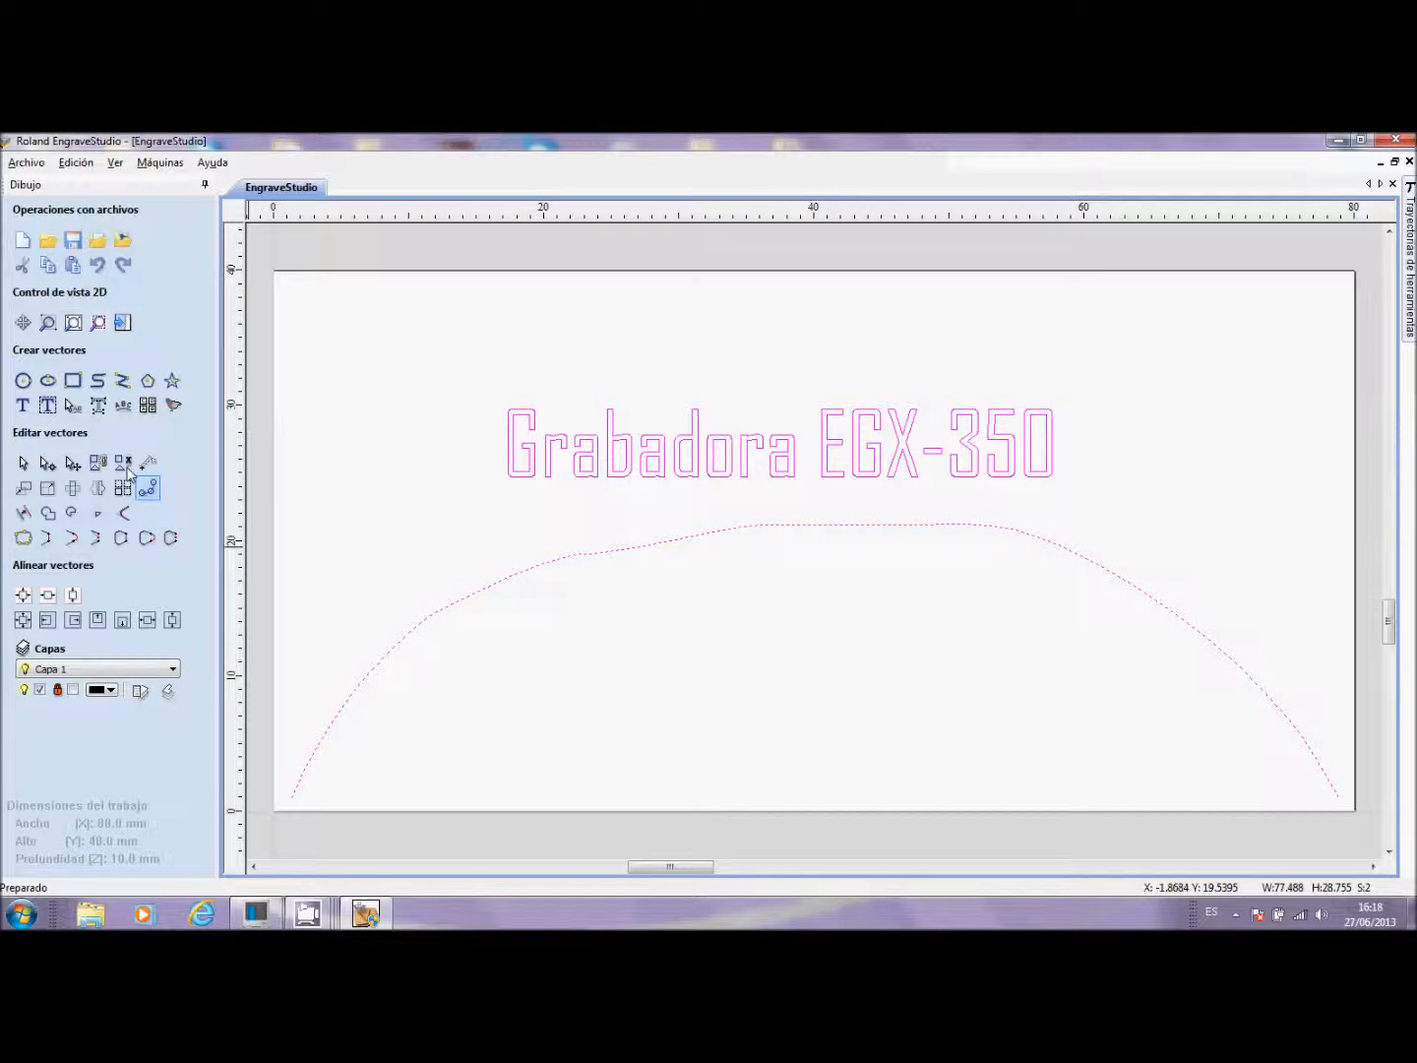
click(121, 405)
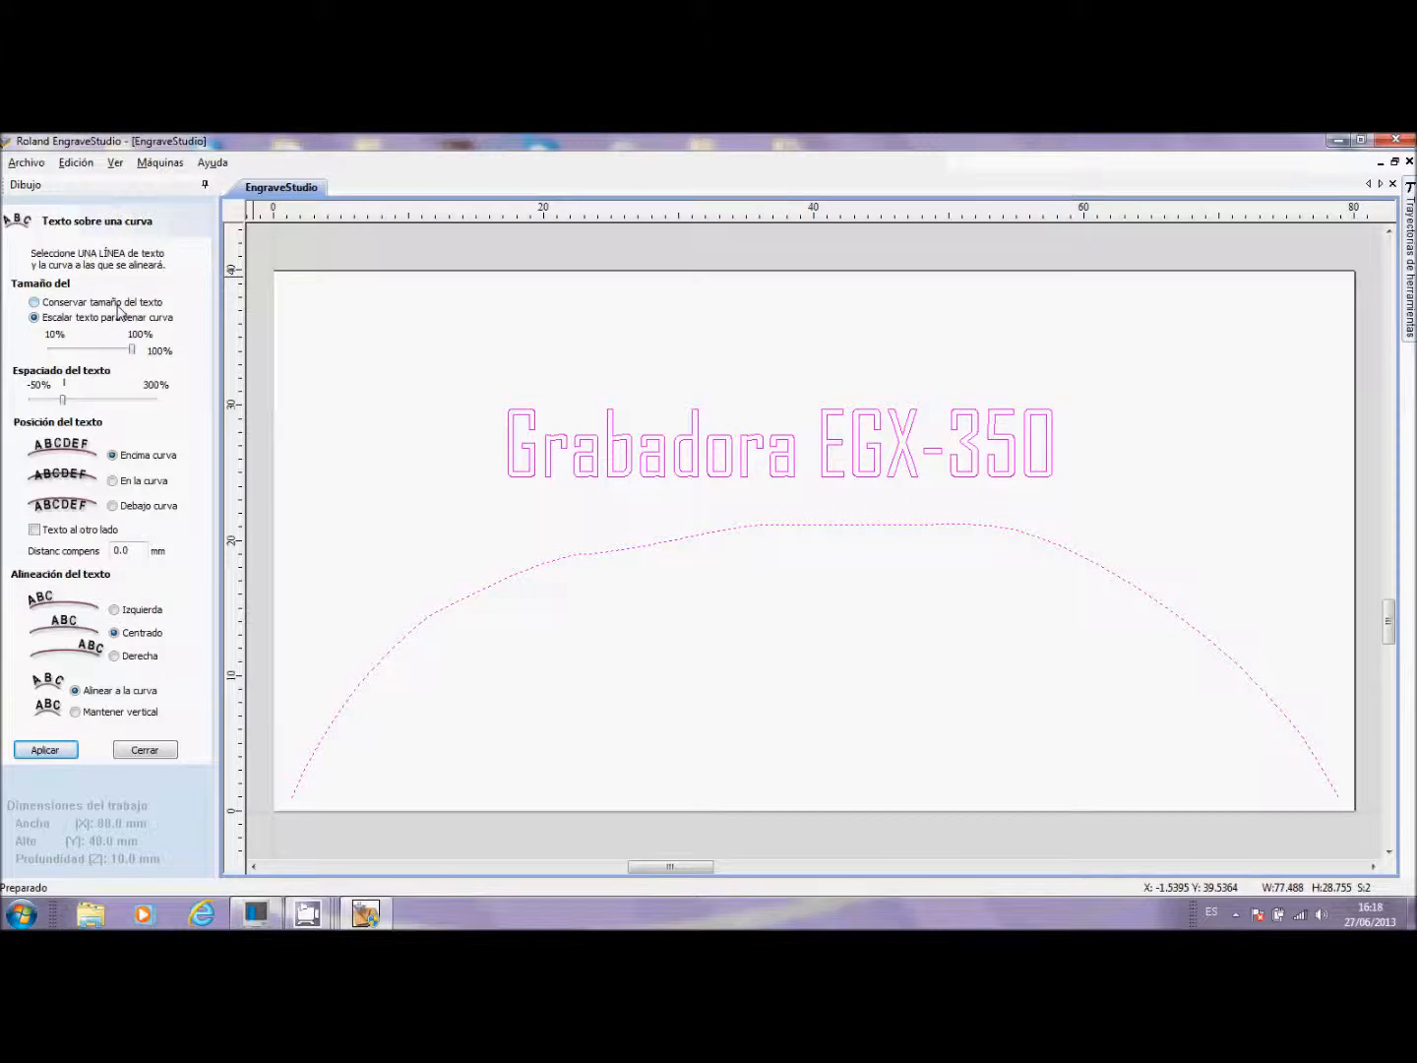
click(34, 302)
click(45, 750)
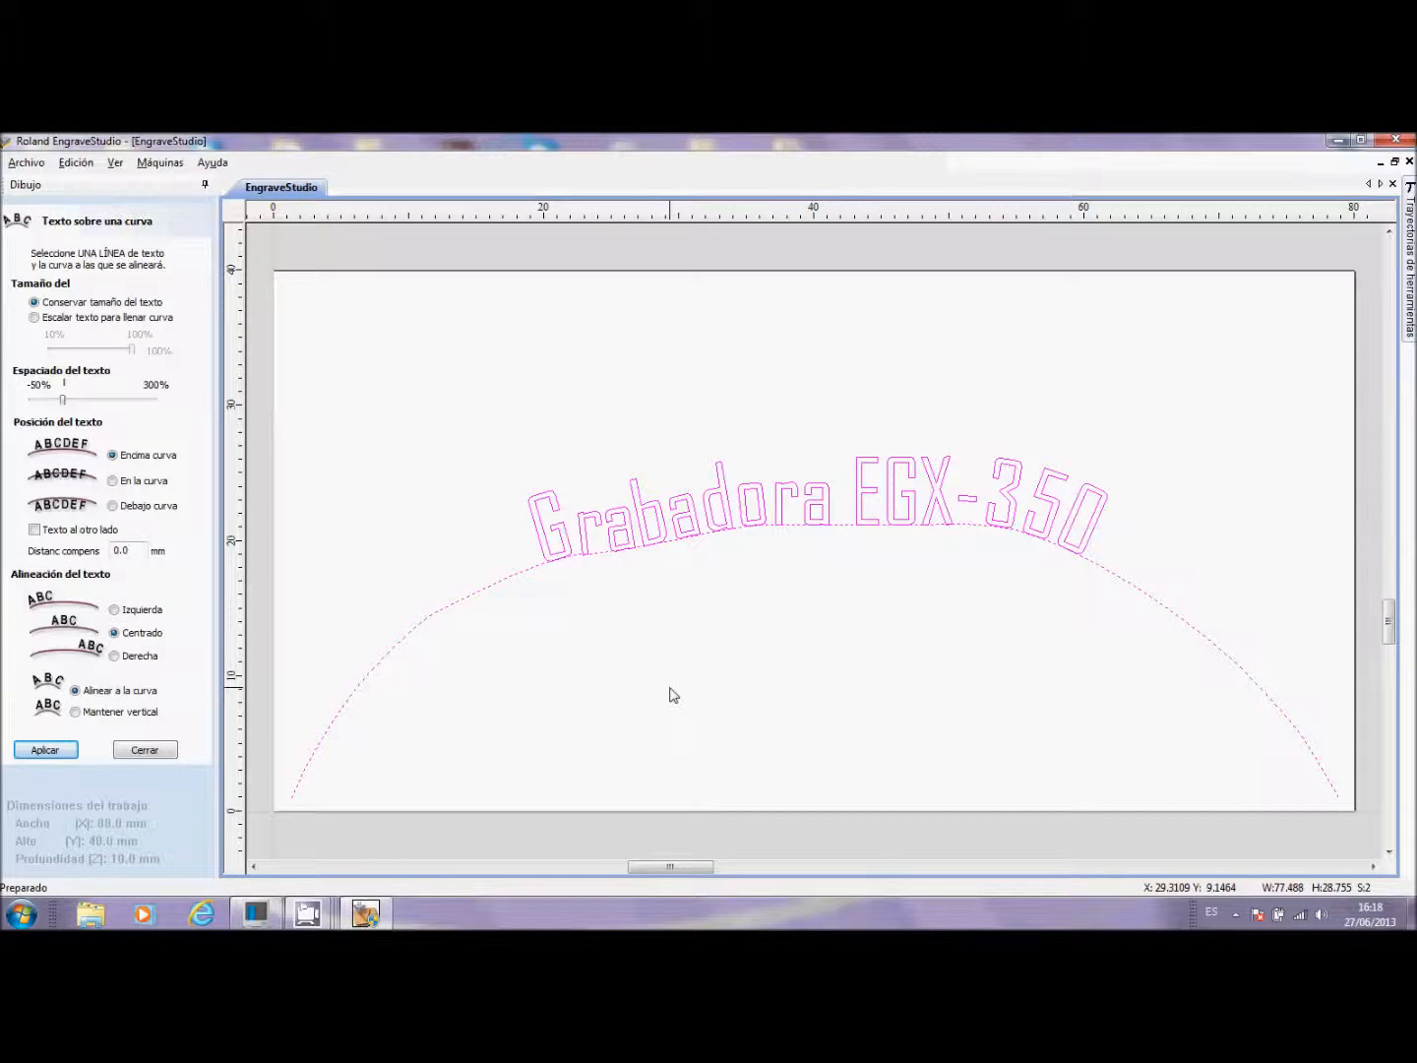
Step: Try scaling the text to fill the whole curve at 100%, and return it to its preserved size
click(34, 319)
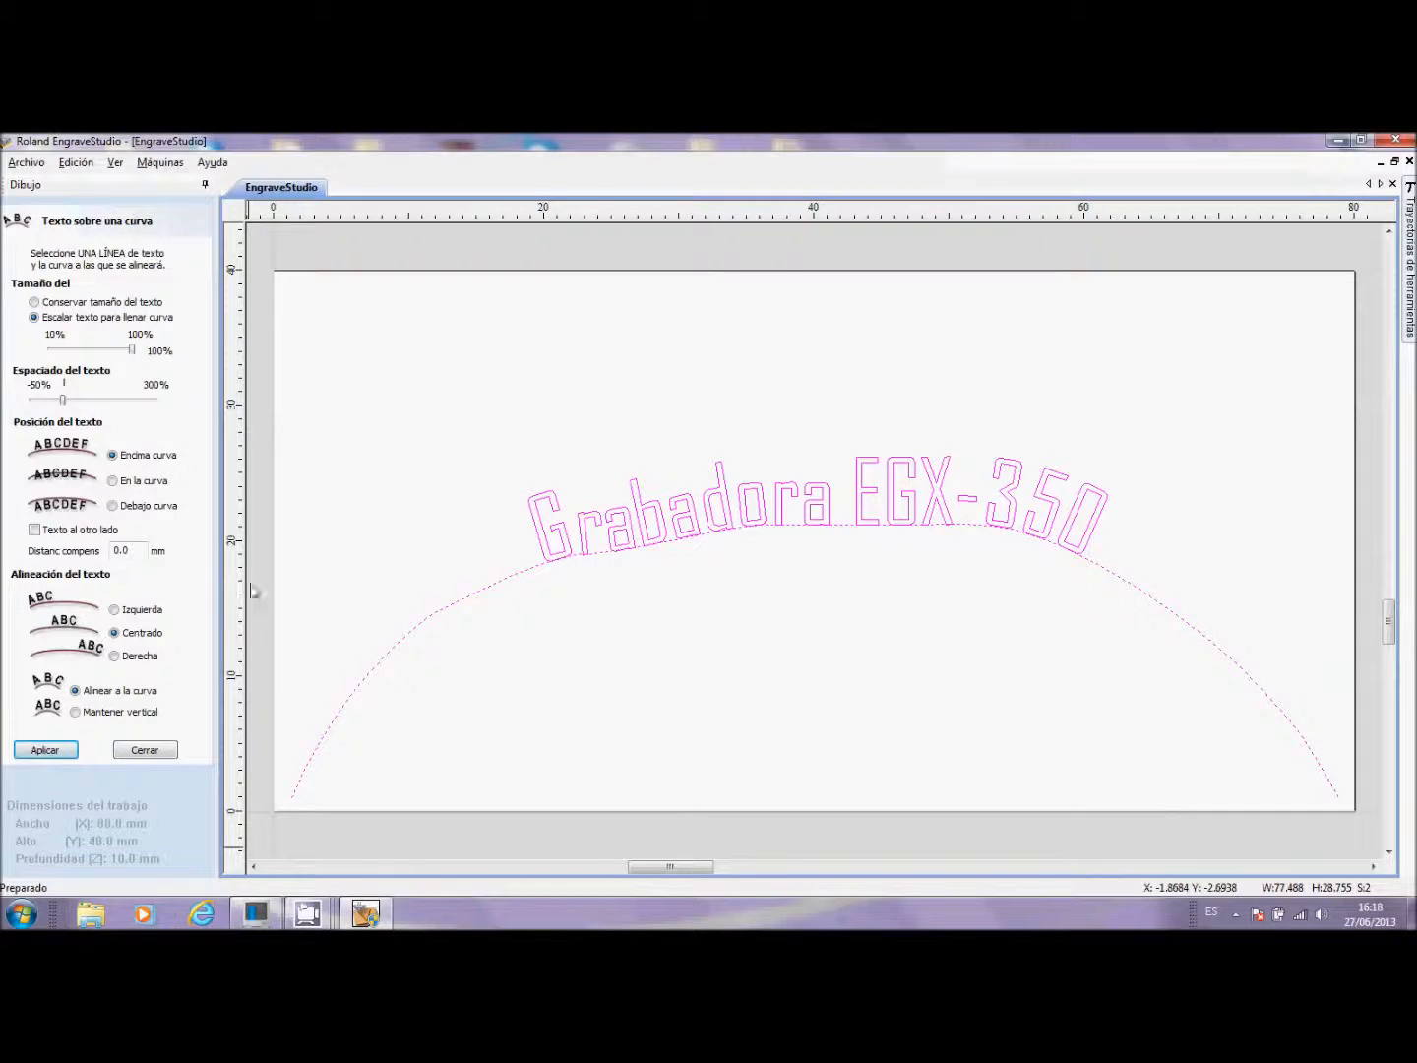
click(48, 752)
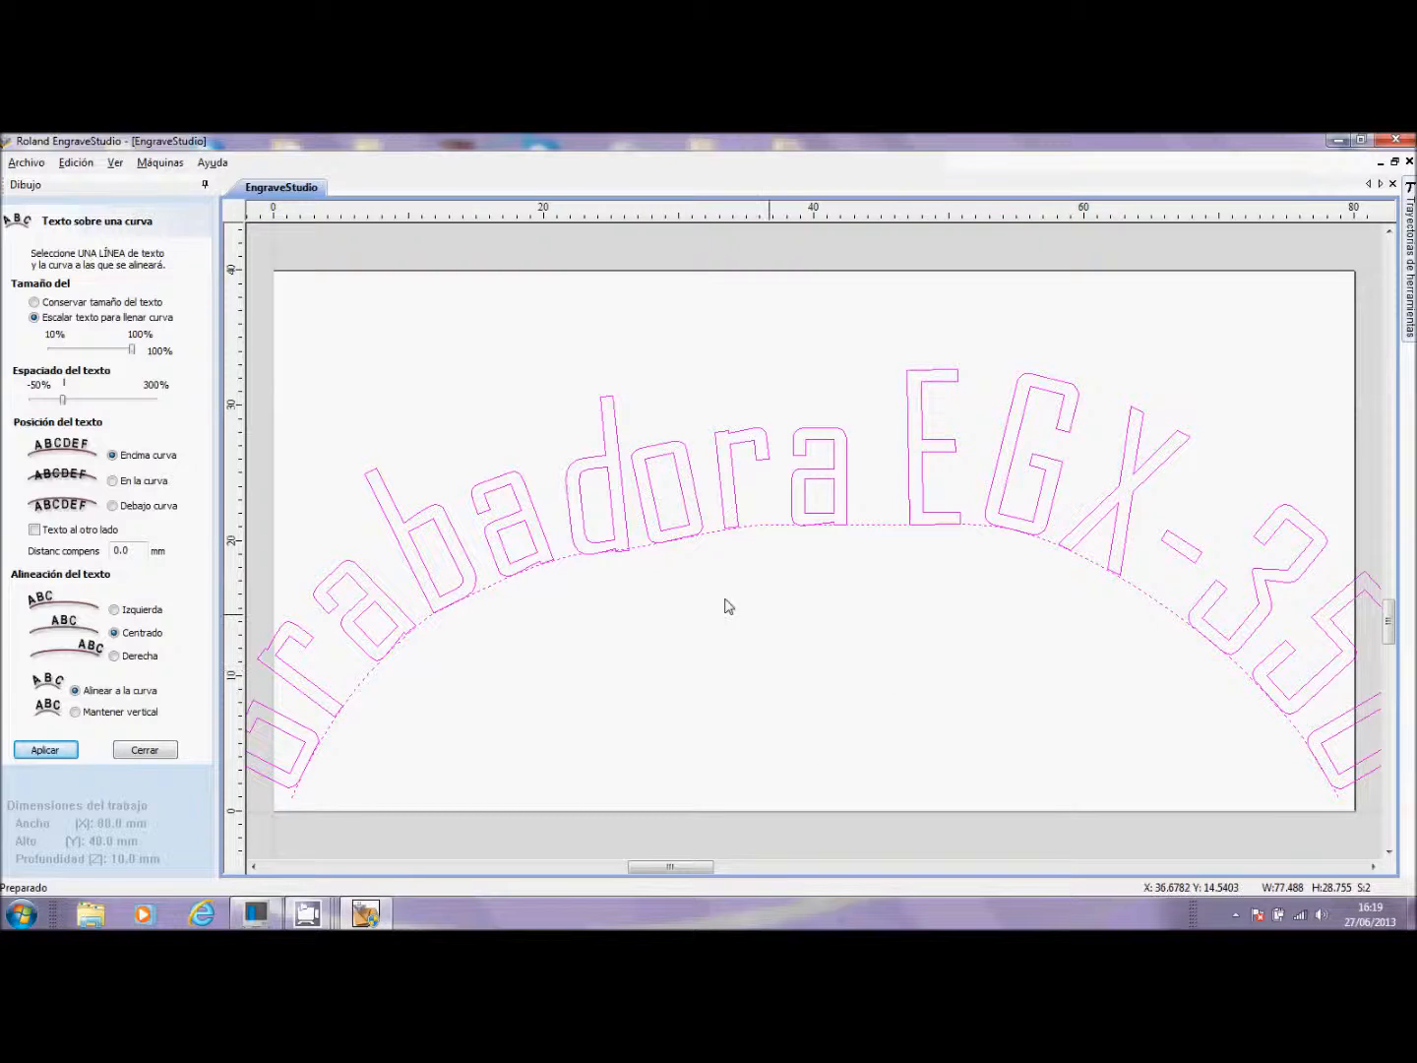
click(36, 303)
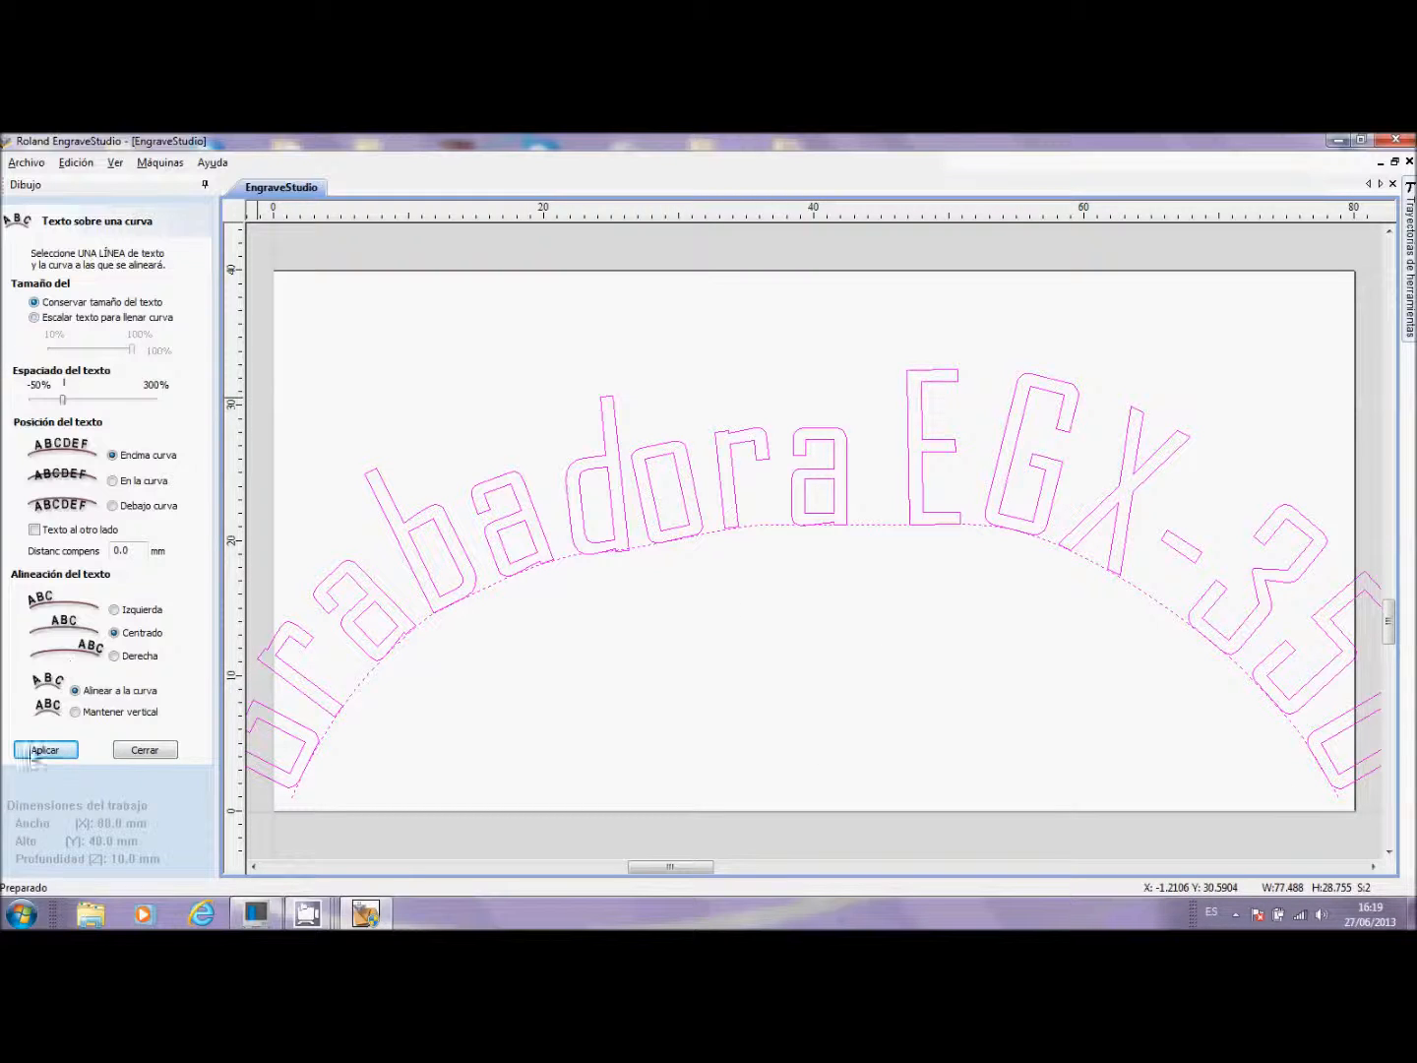
click(44, 750)
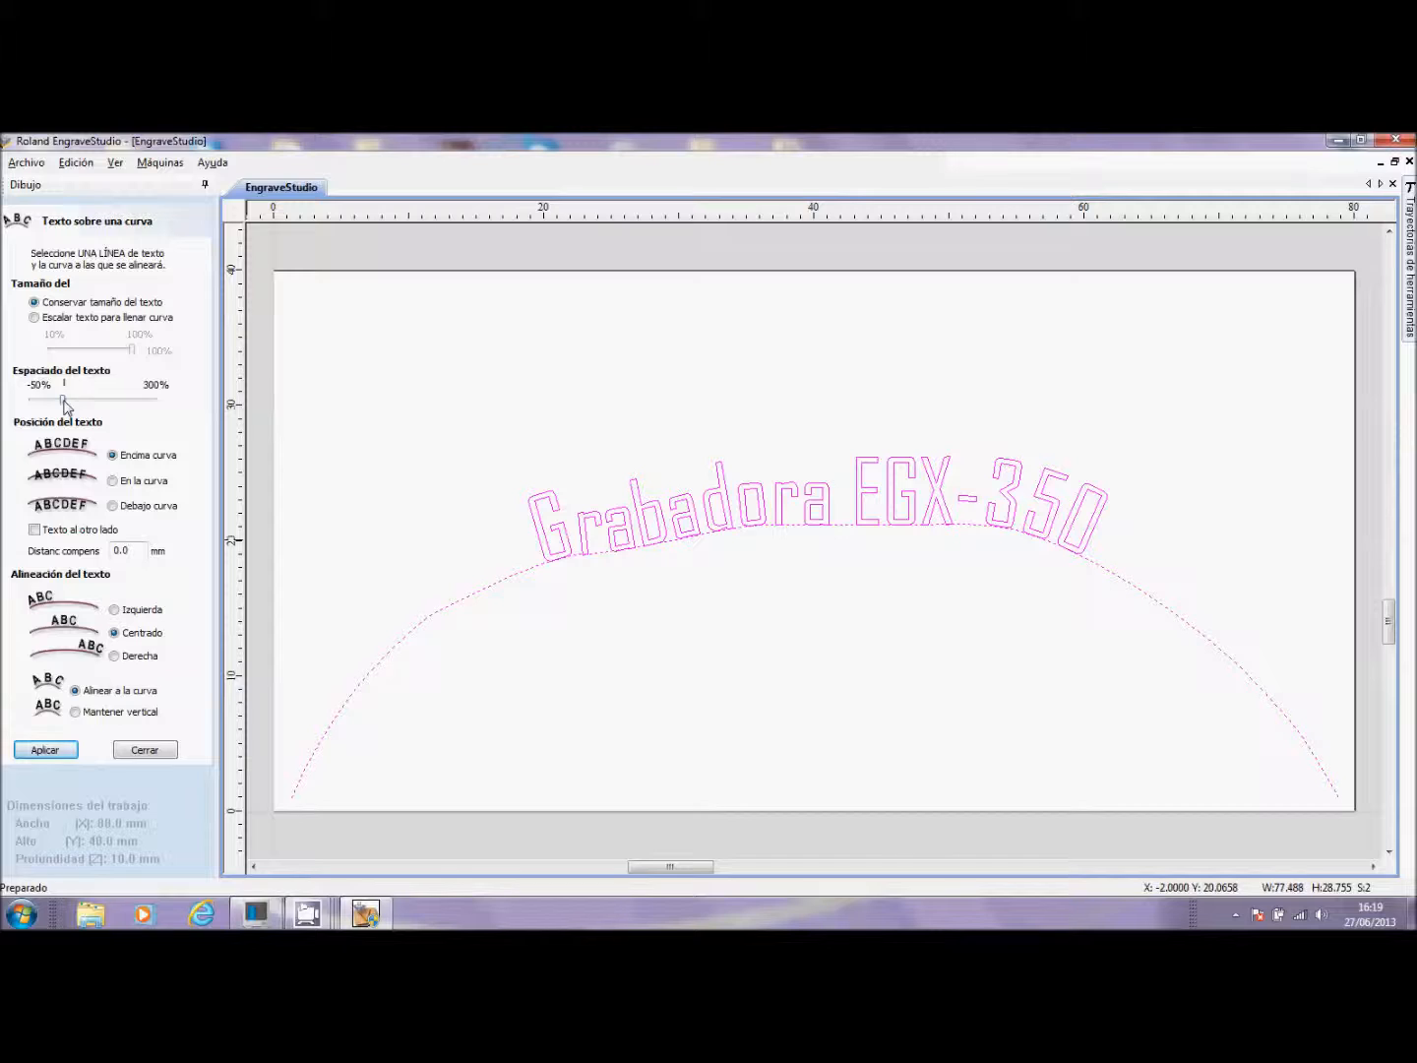
Step: Slightly widen the letter spacing of the text on the curve
drag(66, 400, 80, 402)
click(48, 751)
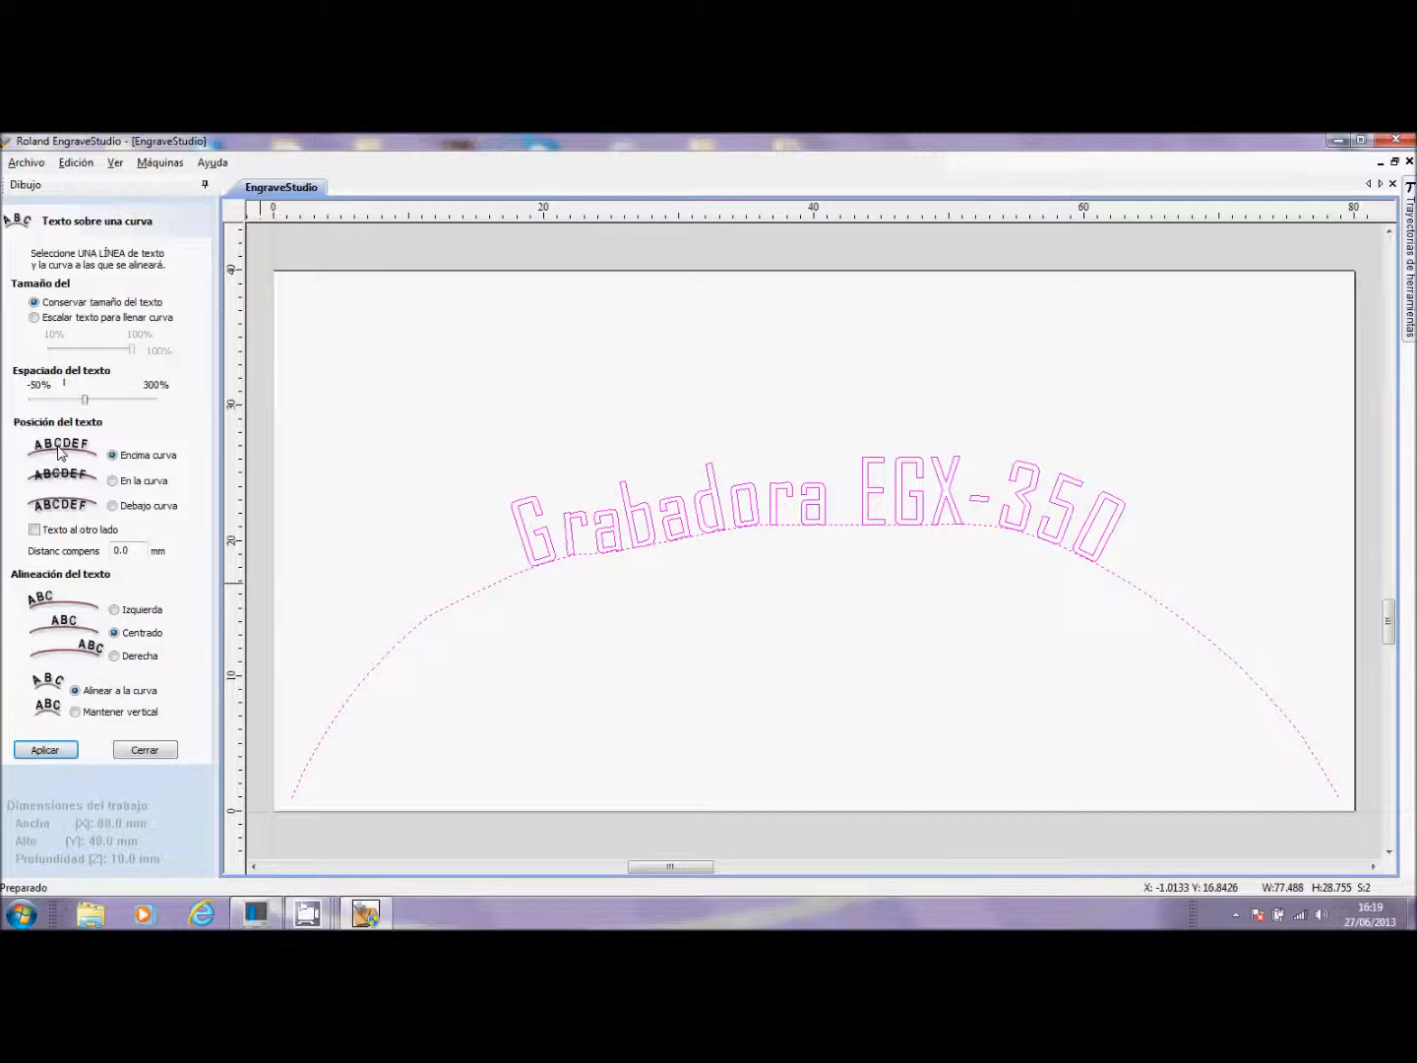
Step: Try placing the text below the curve and on the curve line, and return it above the curve (Encima curva)
click(112, 507)
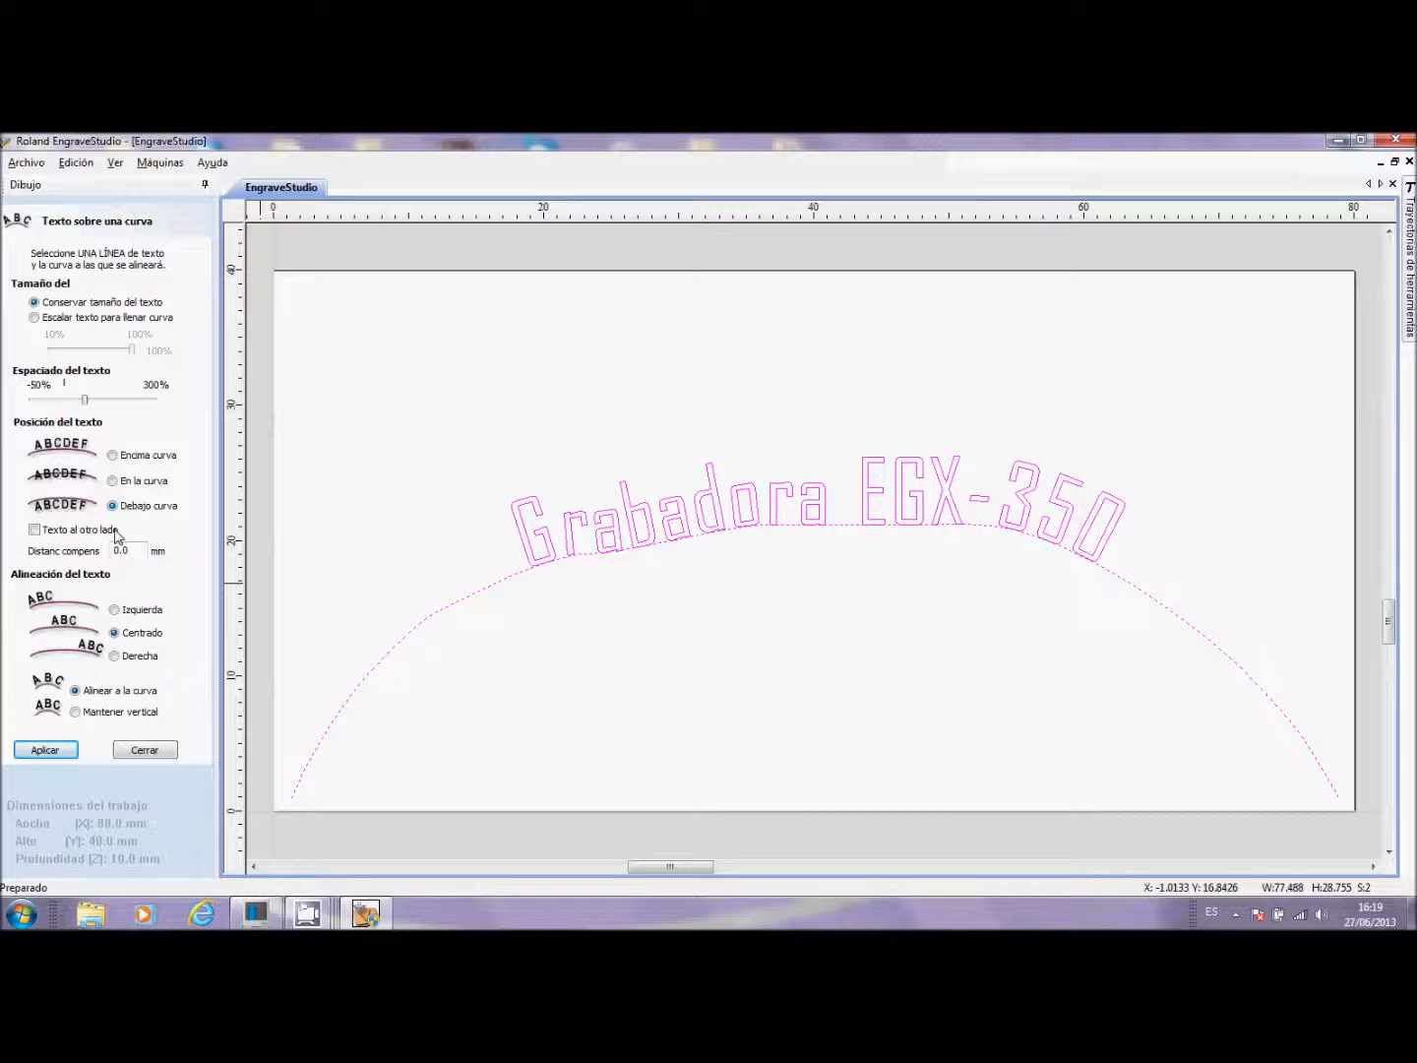
click(57, 754)
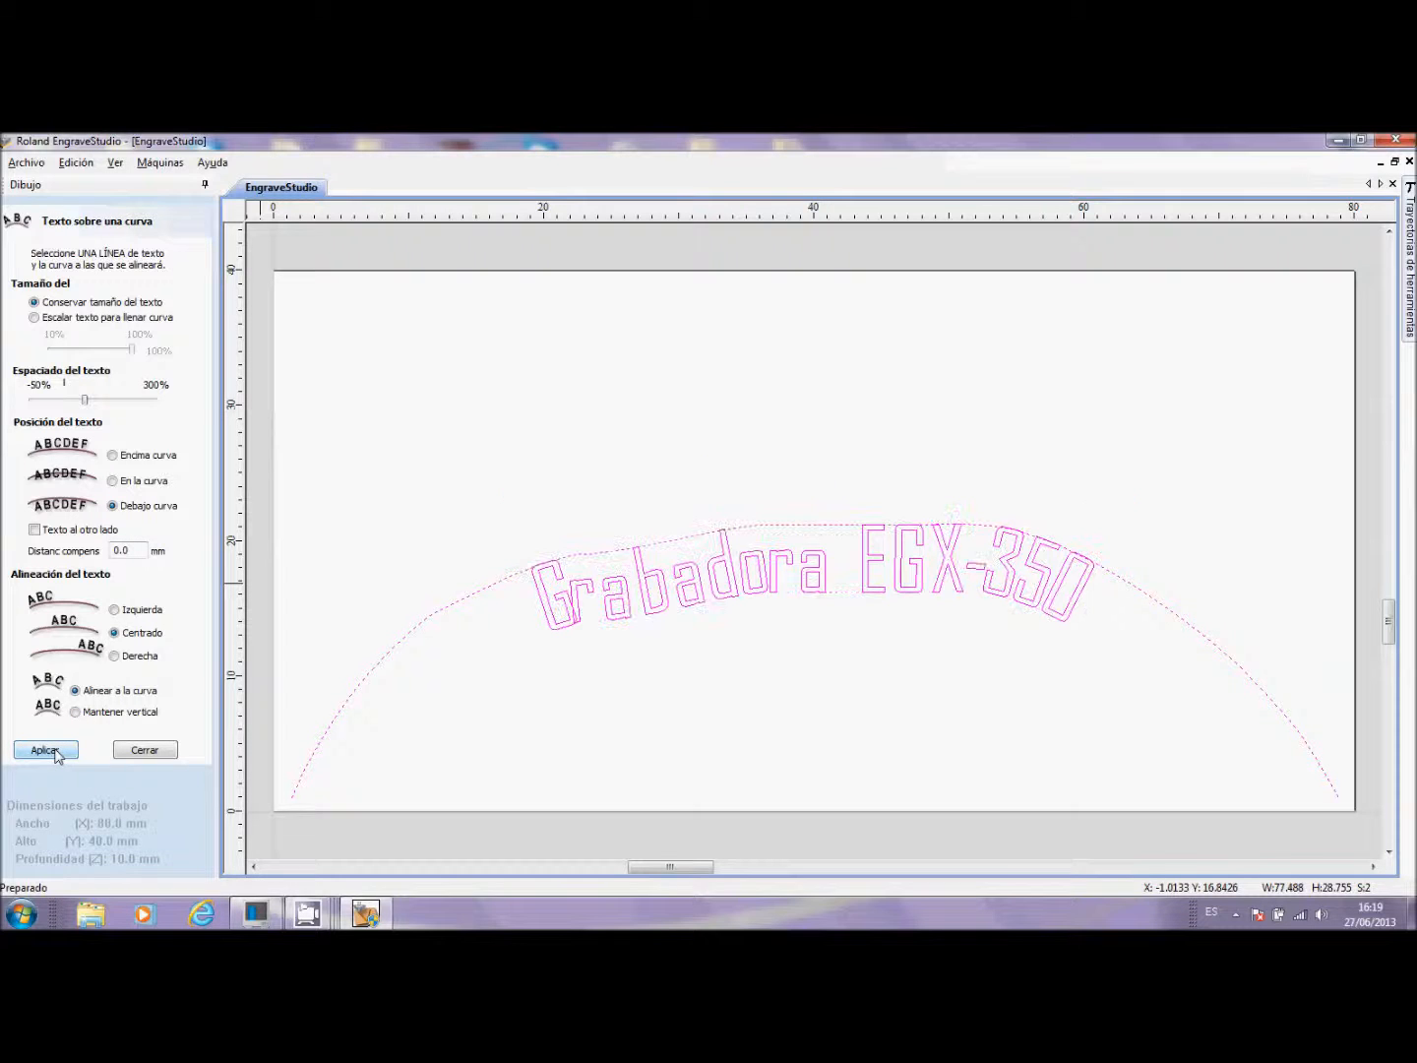
click(113, 482)
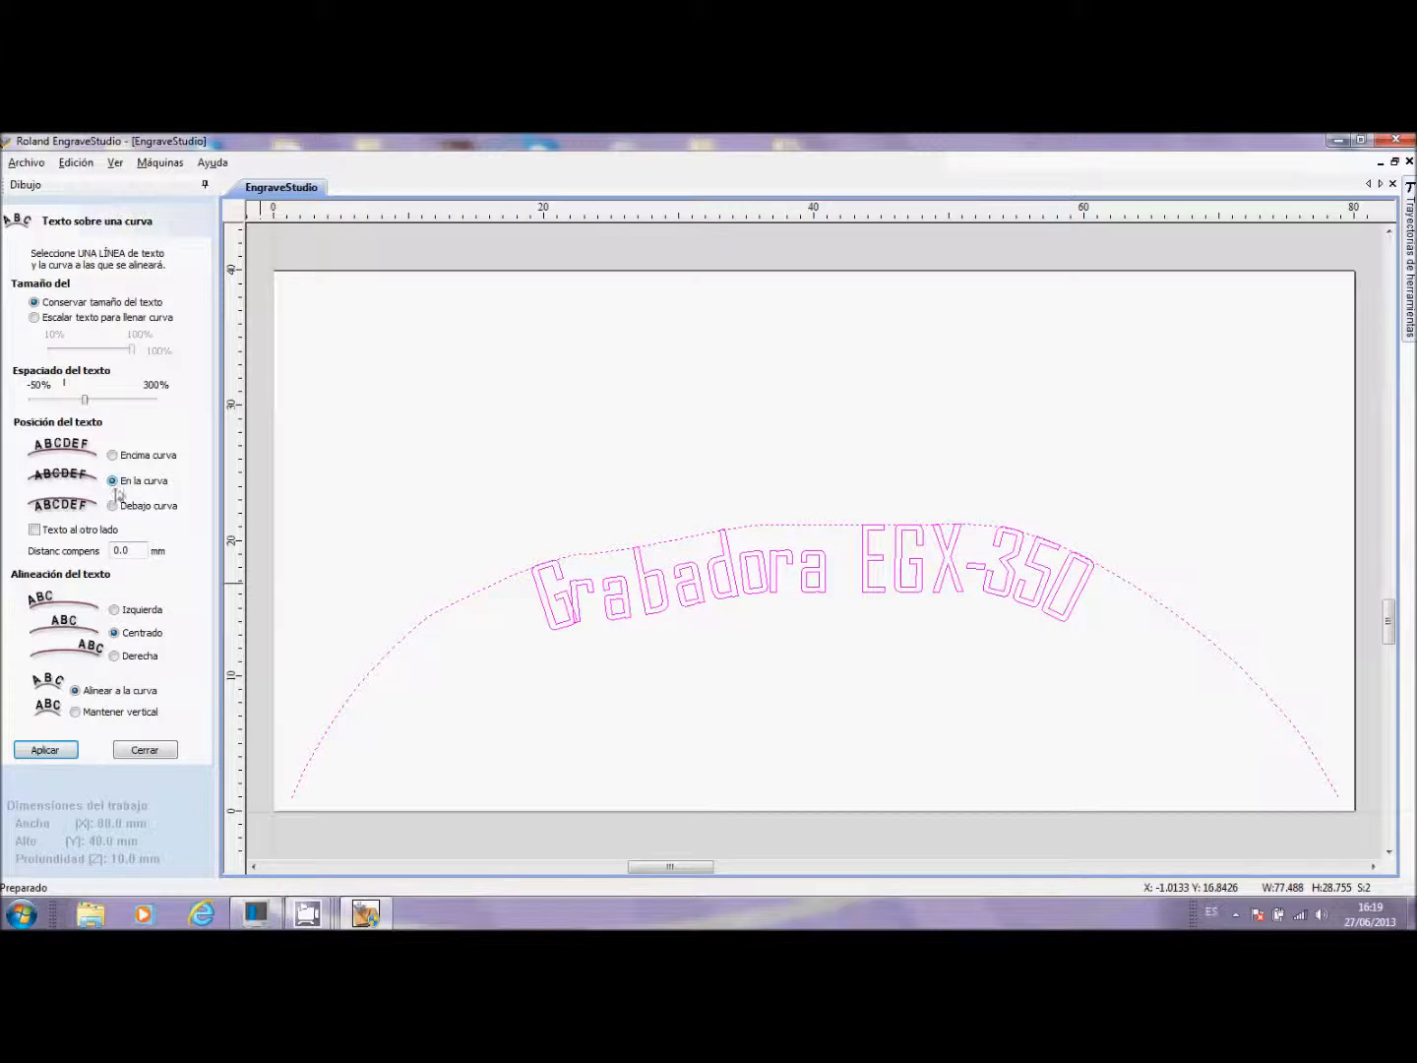
click(71, 753)
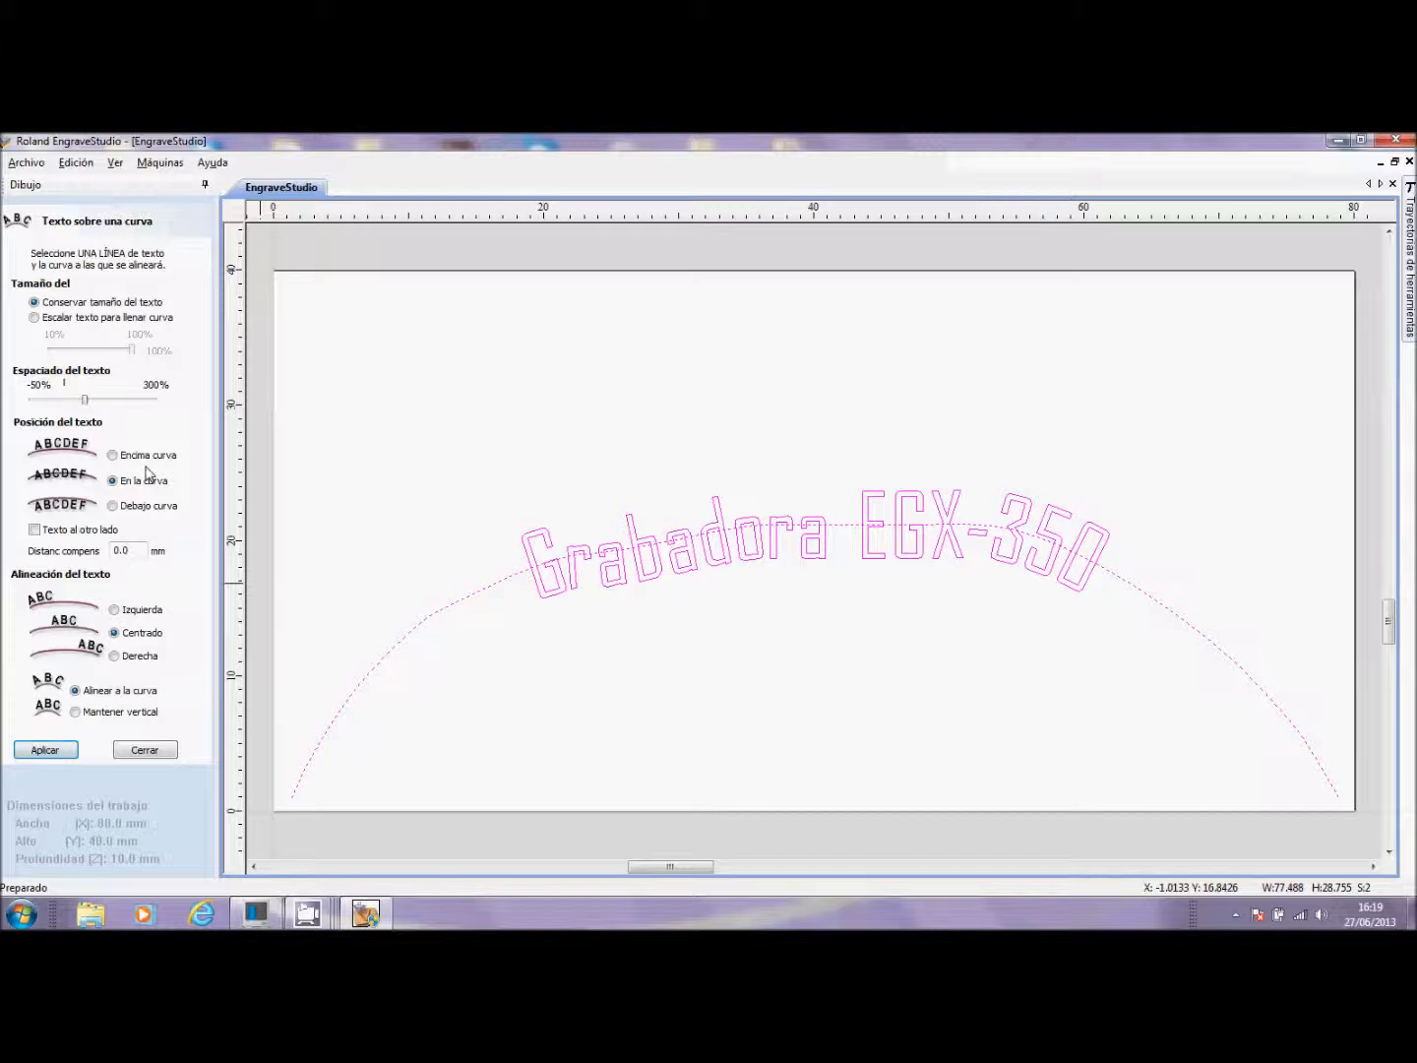
click(113, 455)
click(47, 751)
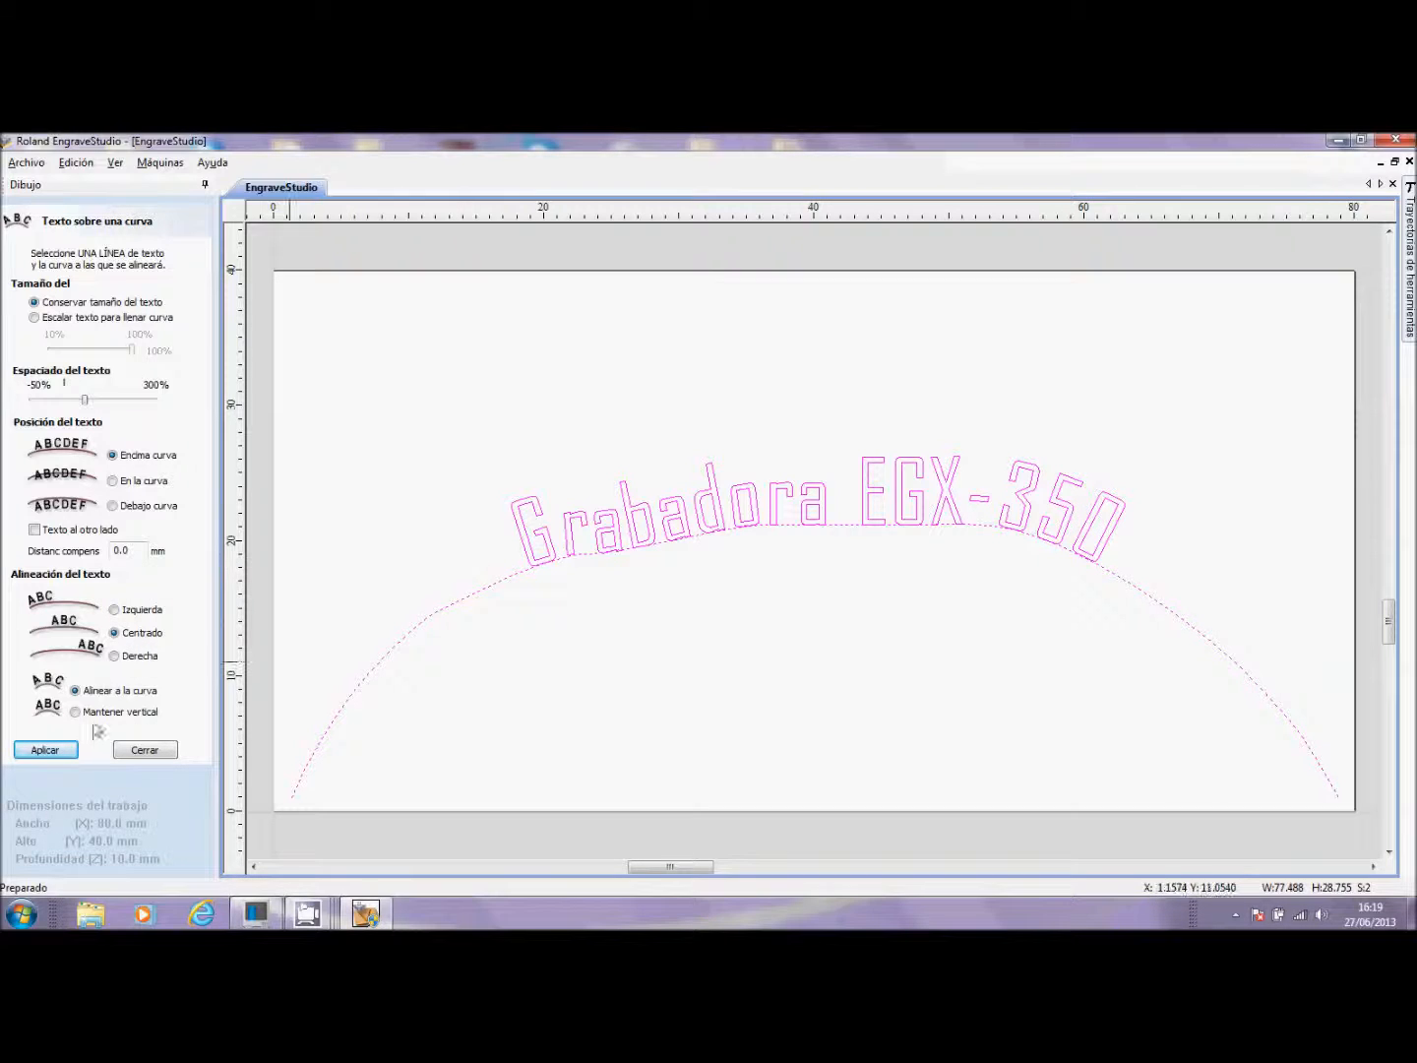
Step: Try left and right alignment of the text along the curve, and return it to centred (Centrado)
click(114, 610)
click(42, 752)
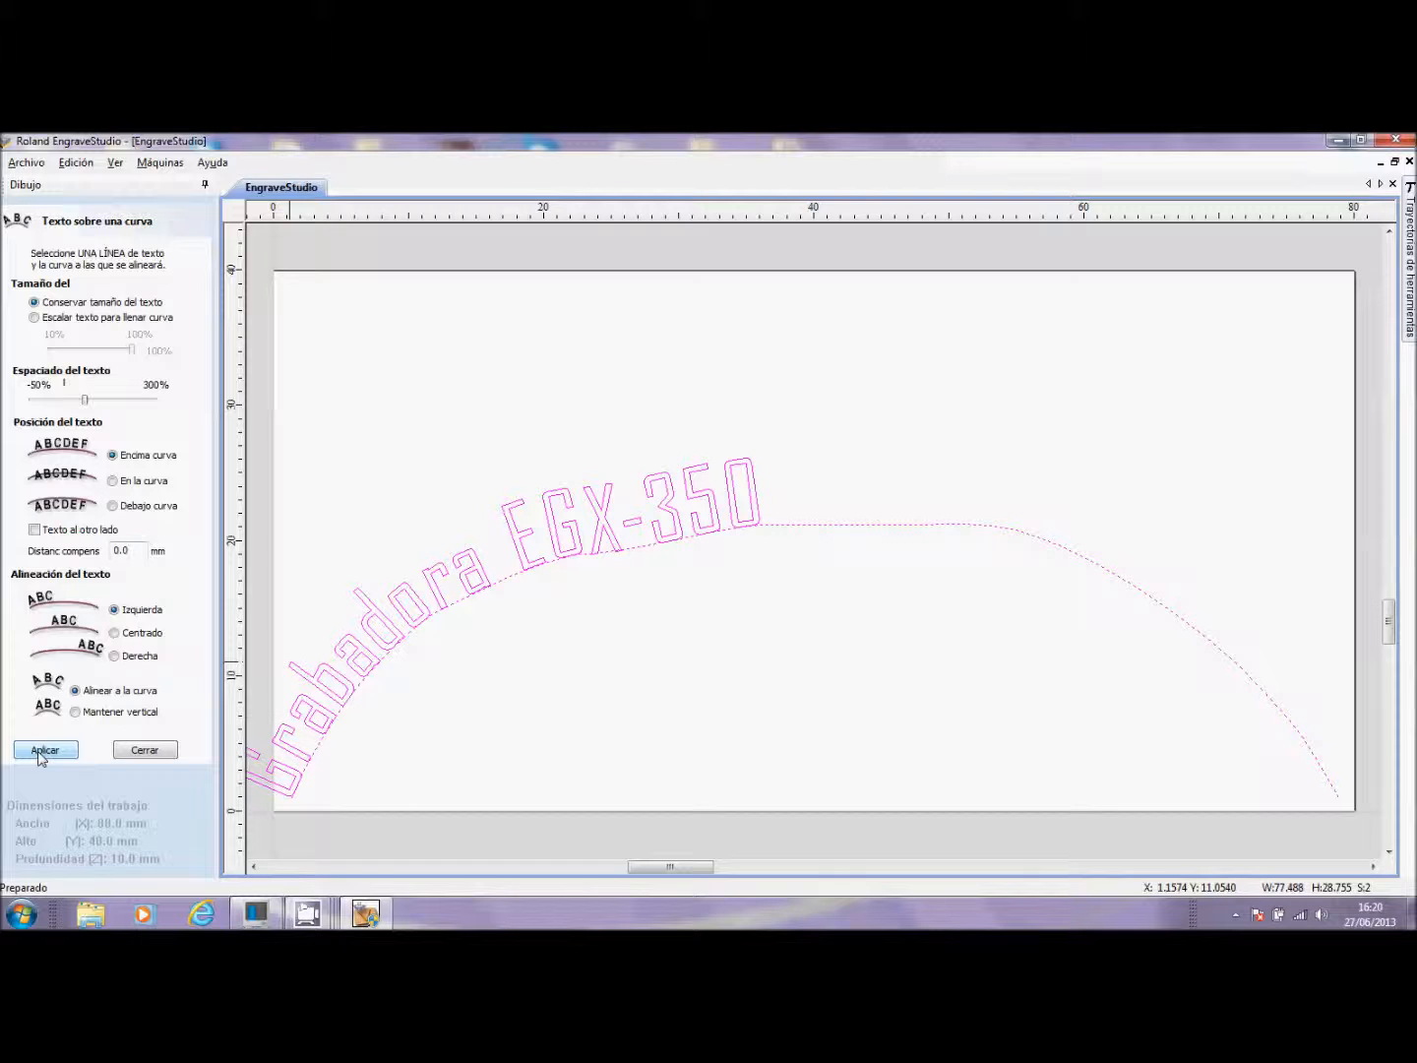
click(114, 634)
click(75, 755)
click(114, 656)
click(59, 753)
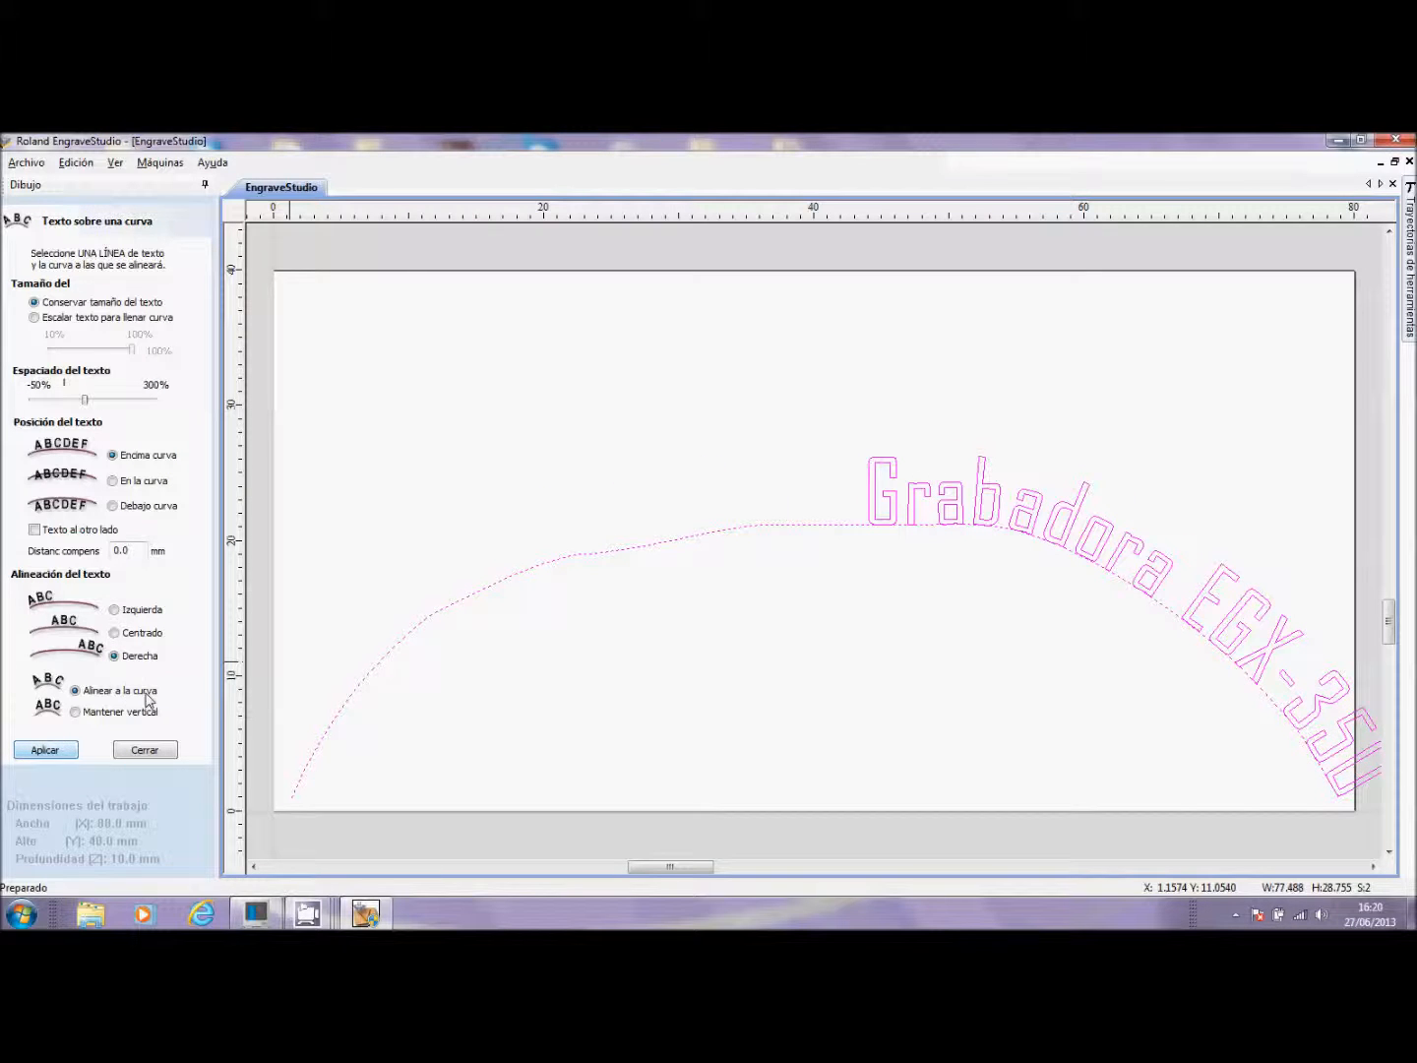
click(115, 635)
click(71, 754)
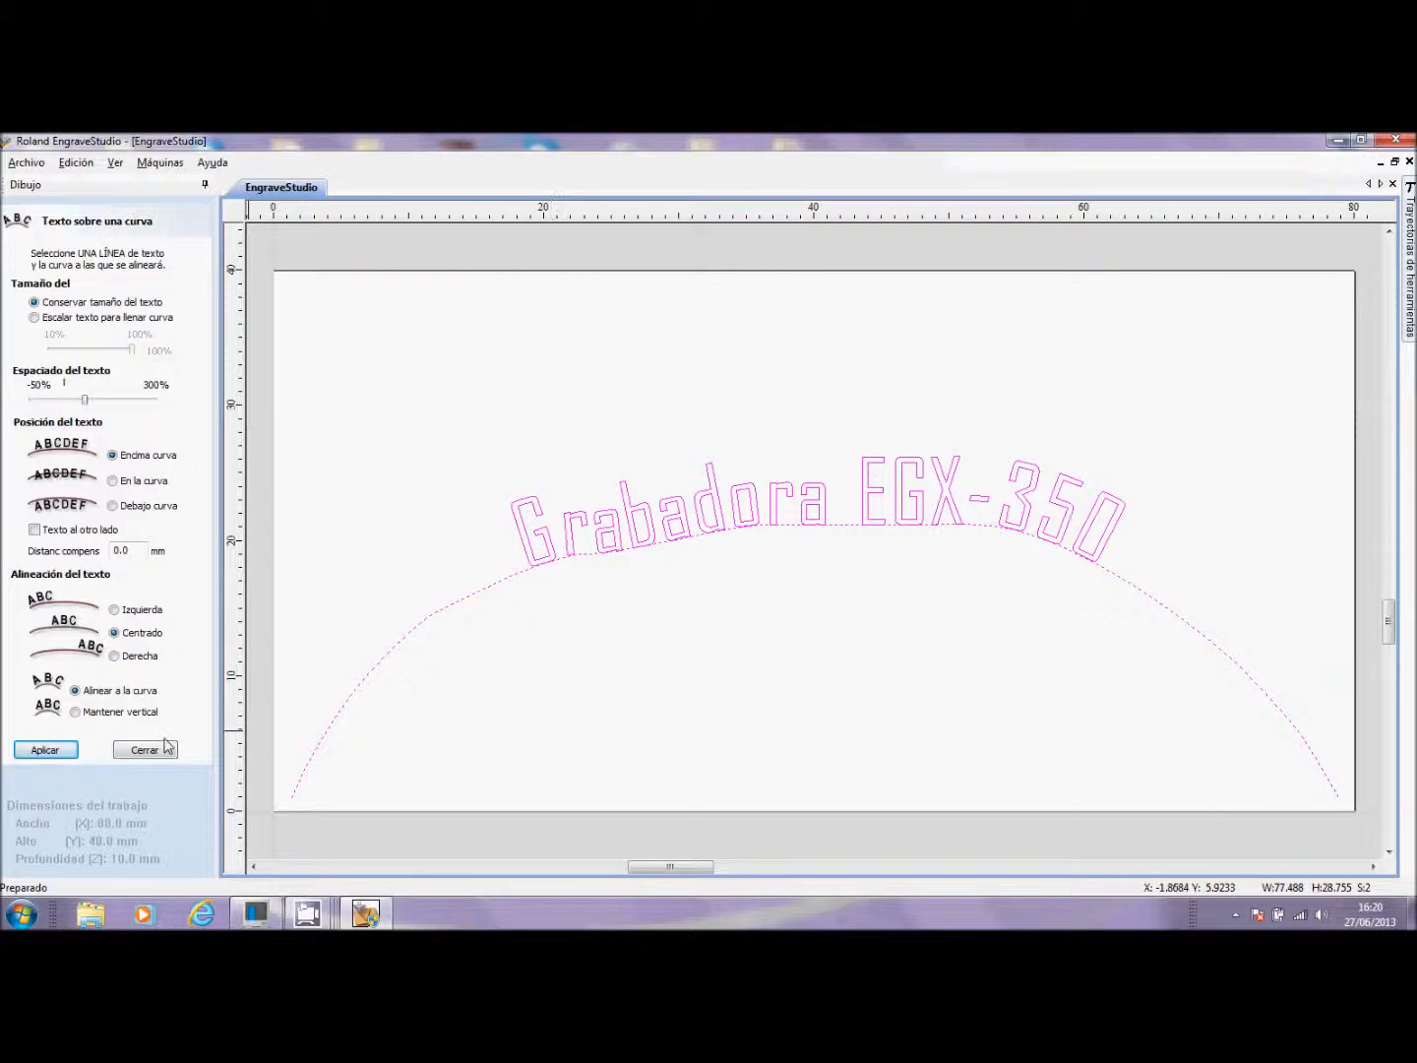
Step: Apply vertical letters (Mantener vertical) to the curved text, reselect Alinear a la curva and finish the text-on-curve operation
click(75, 712)
click(54, 750)
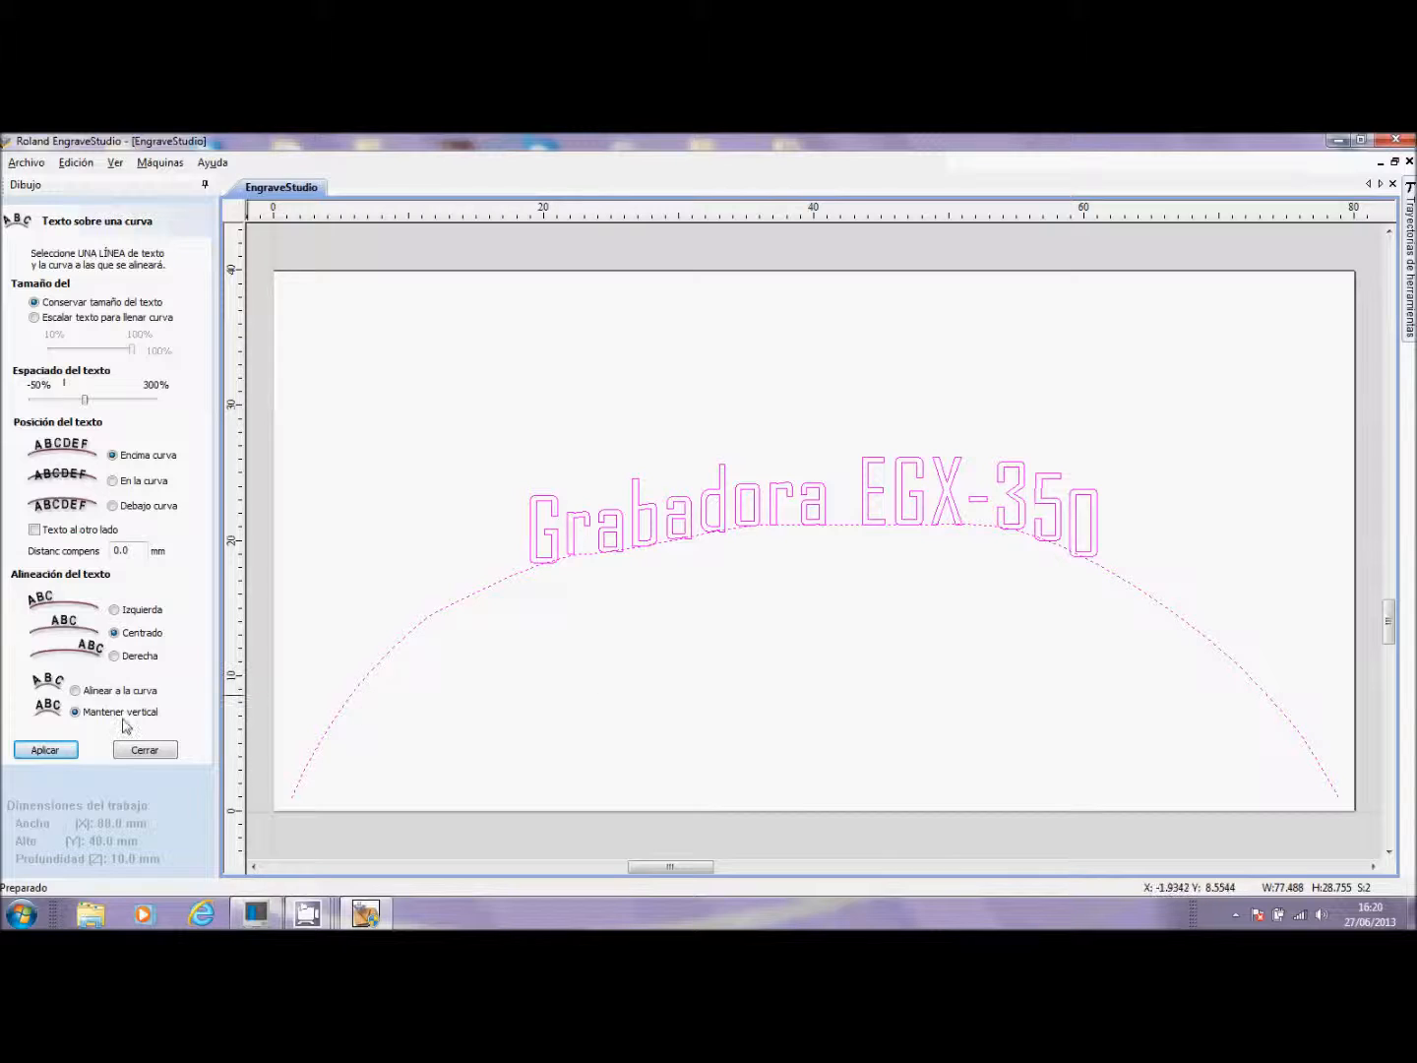
click(76, 692)
click(144, 750)
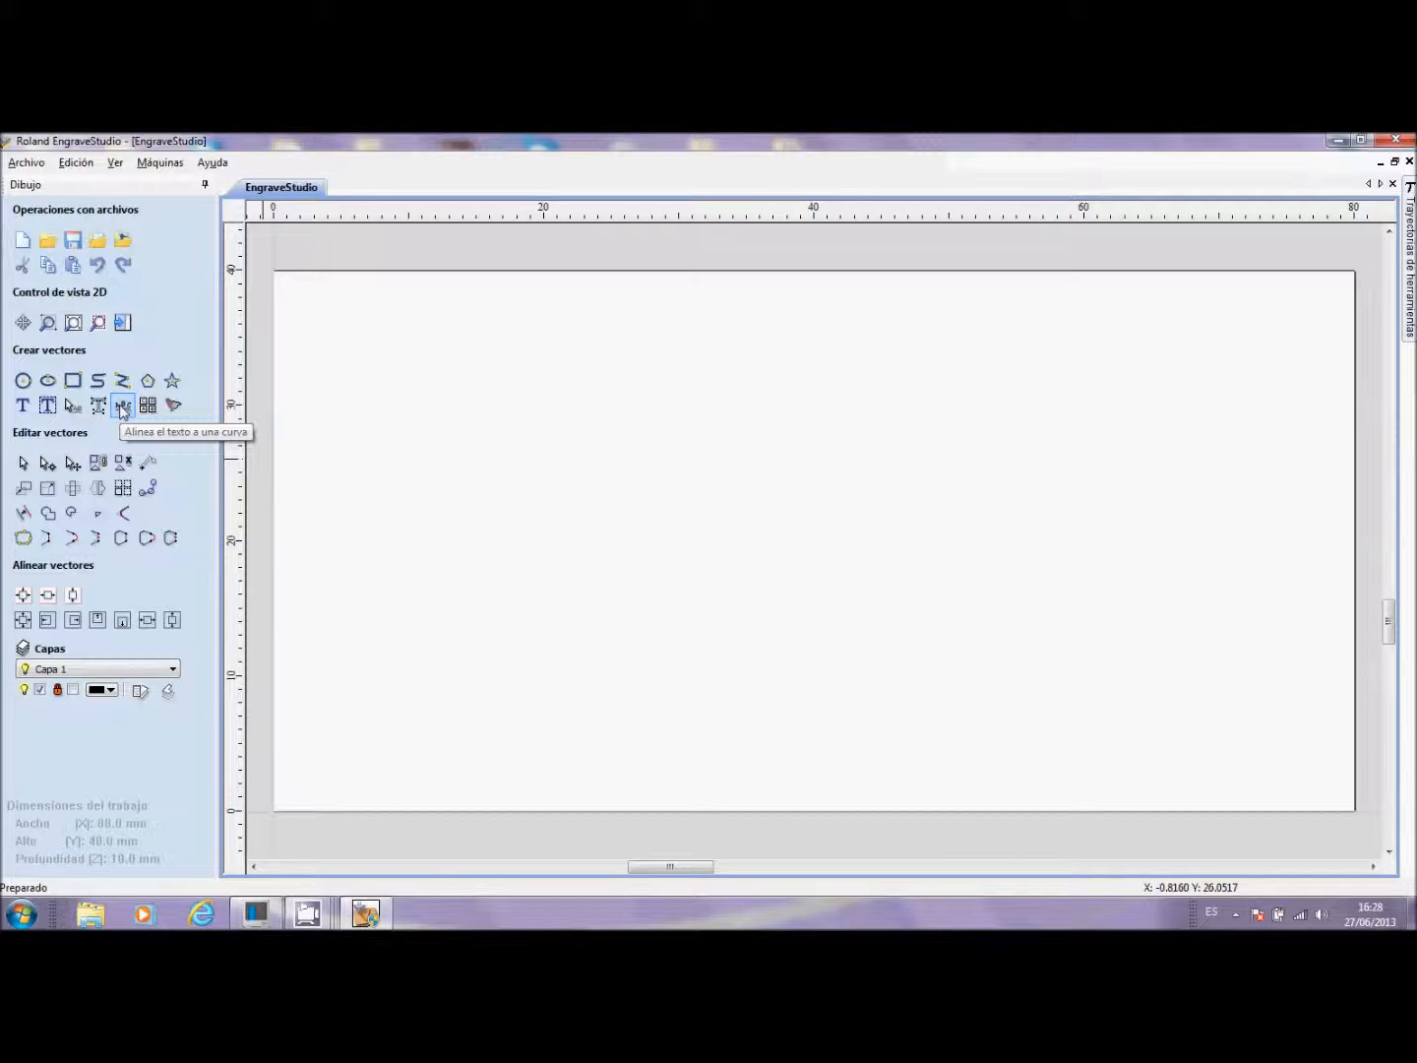
Step: Create the text "Roland" at 5 mm height and move it to the upper middle of the empty work area
click(23, 404)
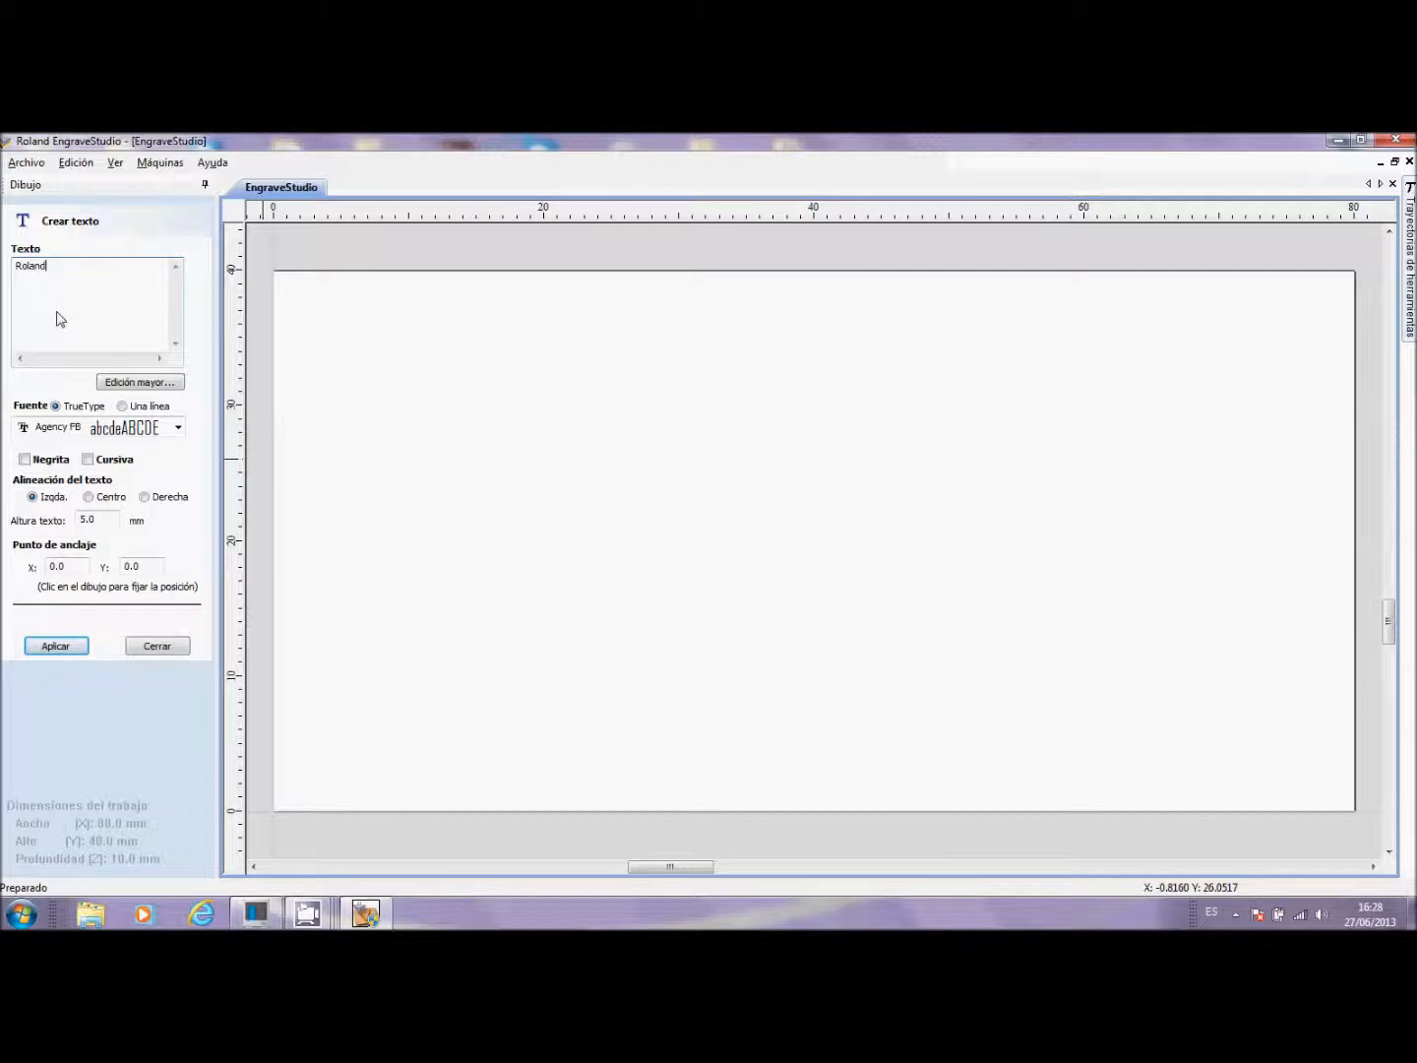
click(57, 650)
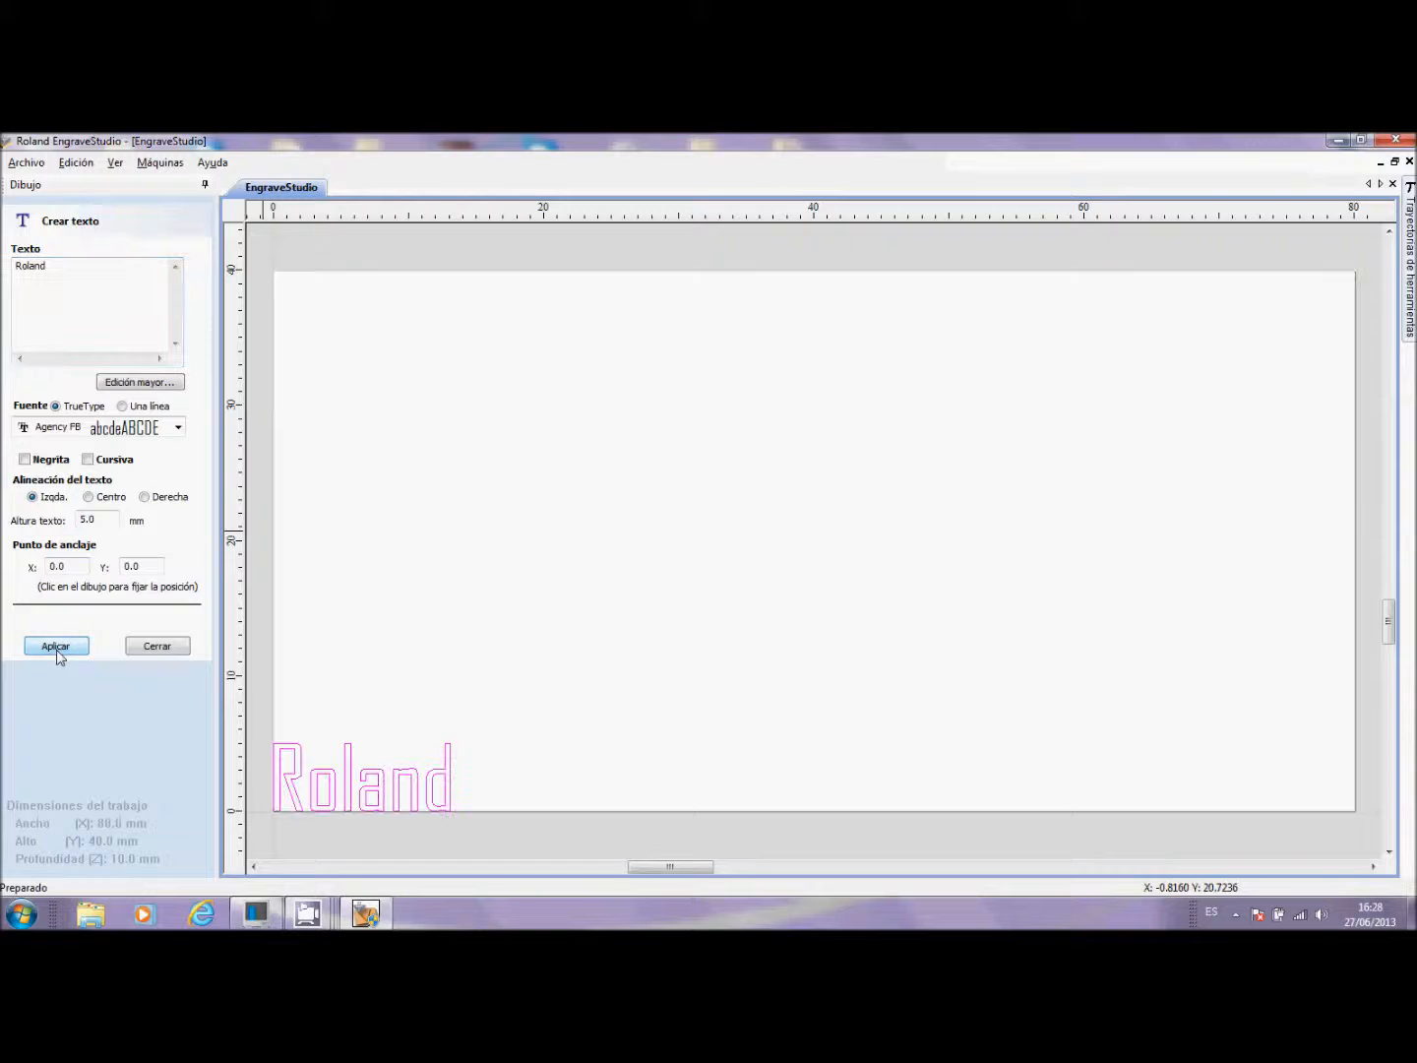
click(162, 651)
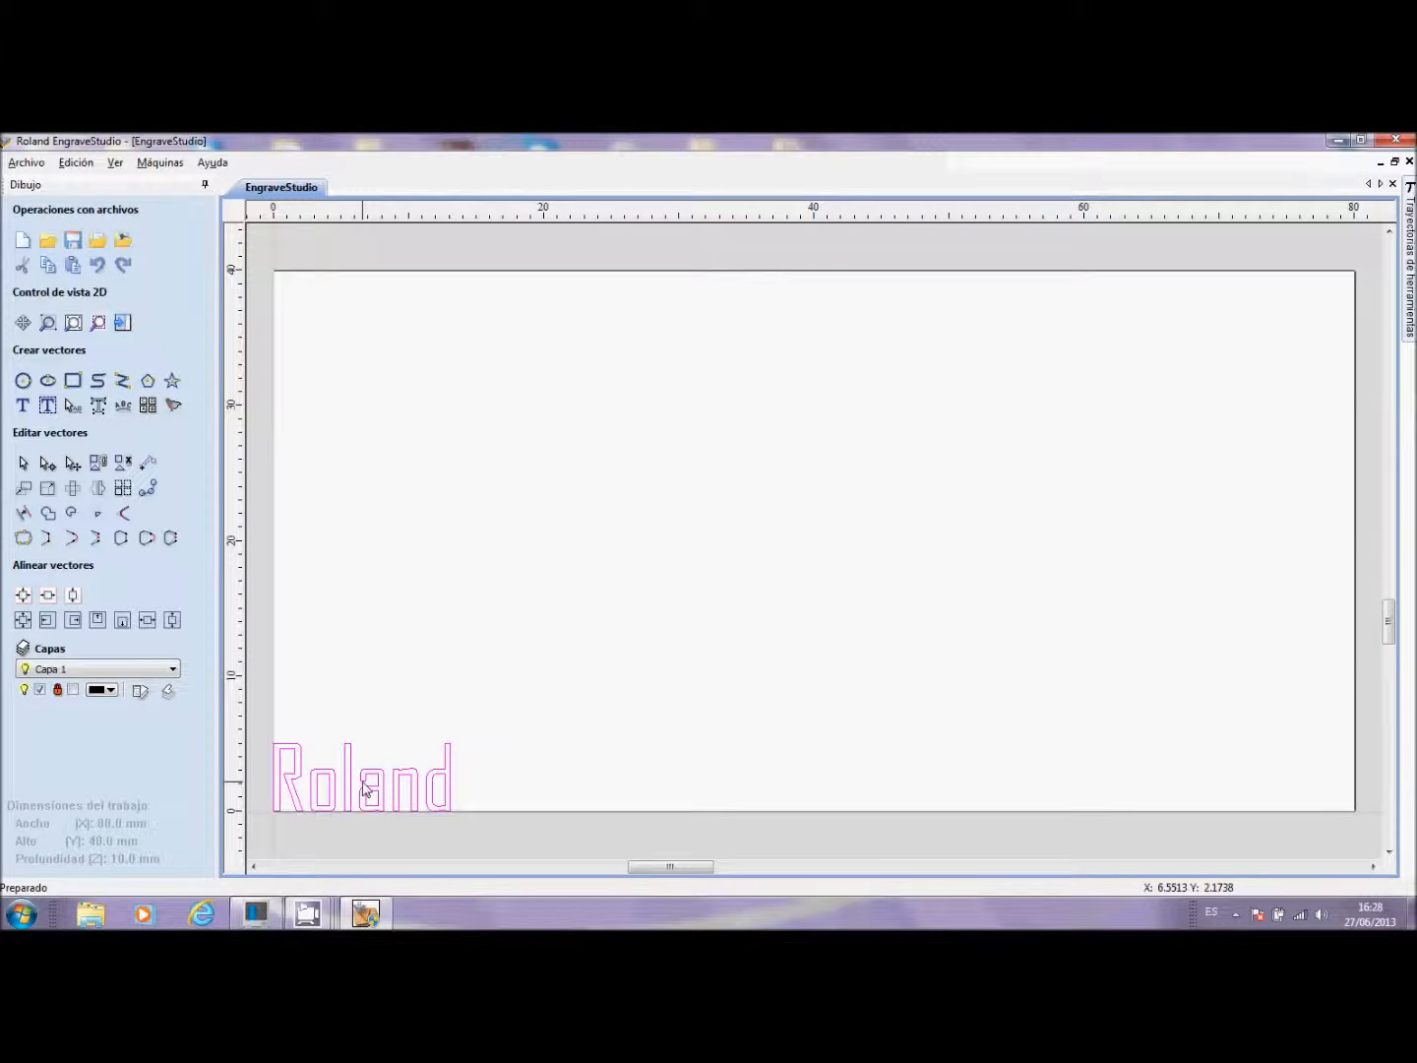
click(365, 787)
drag(367, 779, 808, 466)
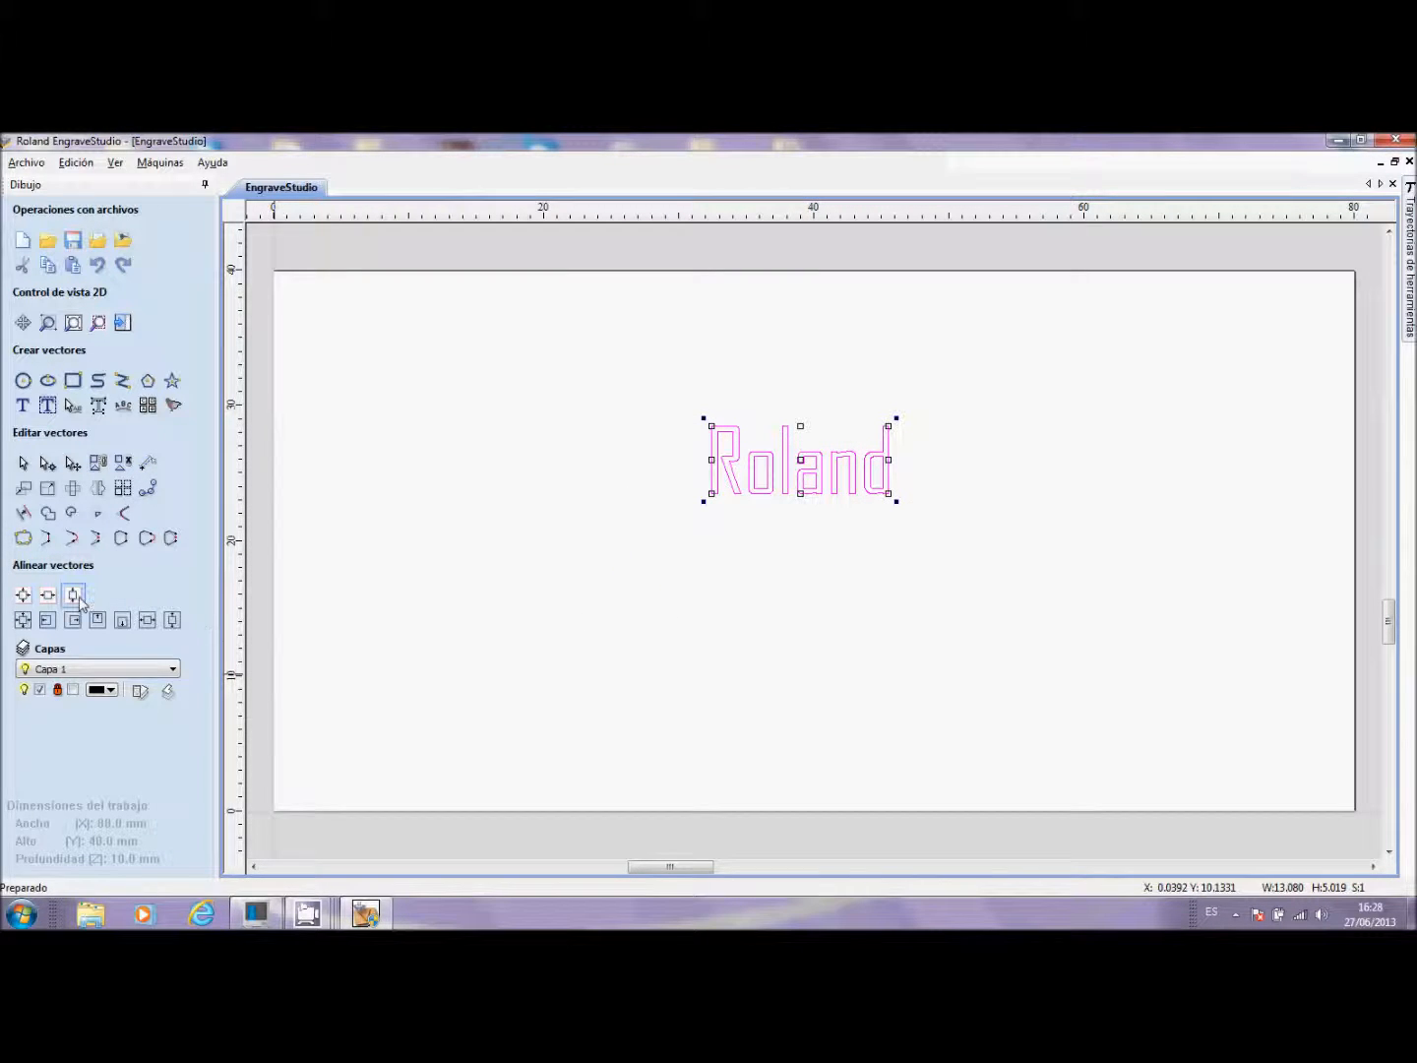
Step: Draw an open arched curve about 73 mm wide beneath the "Roland" text
click(355, 675)
click(326, 722)
click(396, 615)
click(622, 562)
click(849, 555)
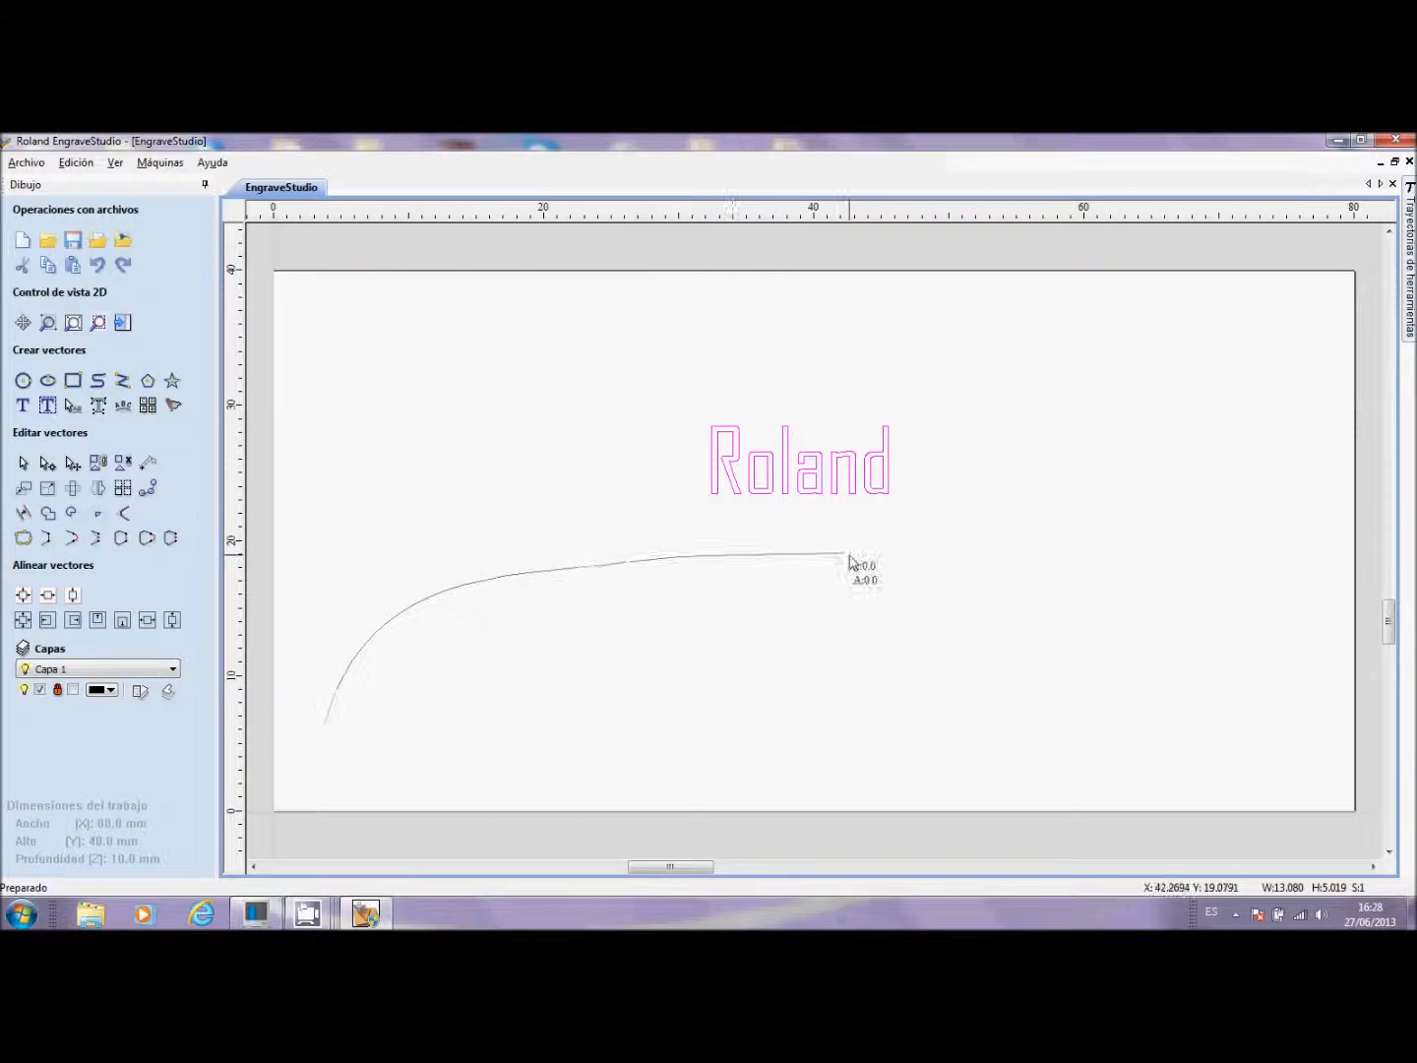
click(1192, 626)
click(1309, 730)
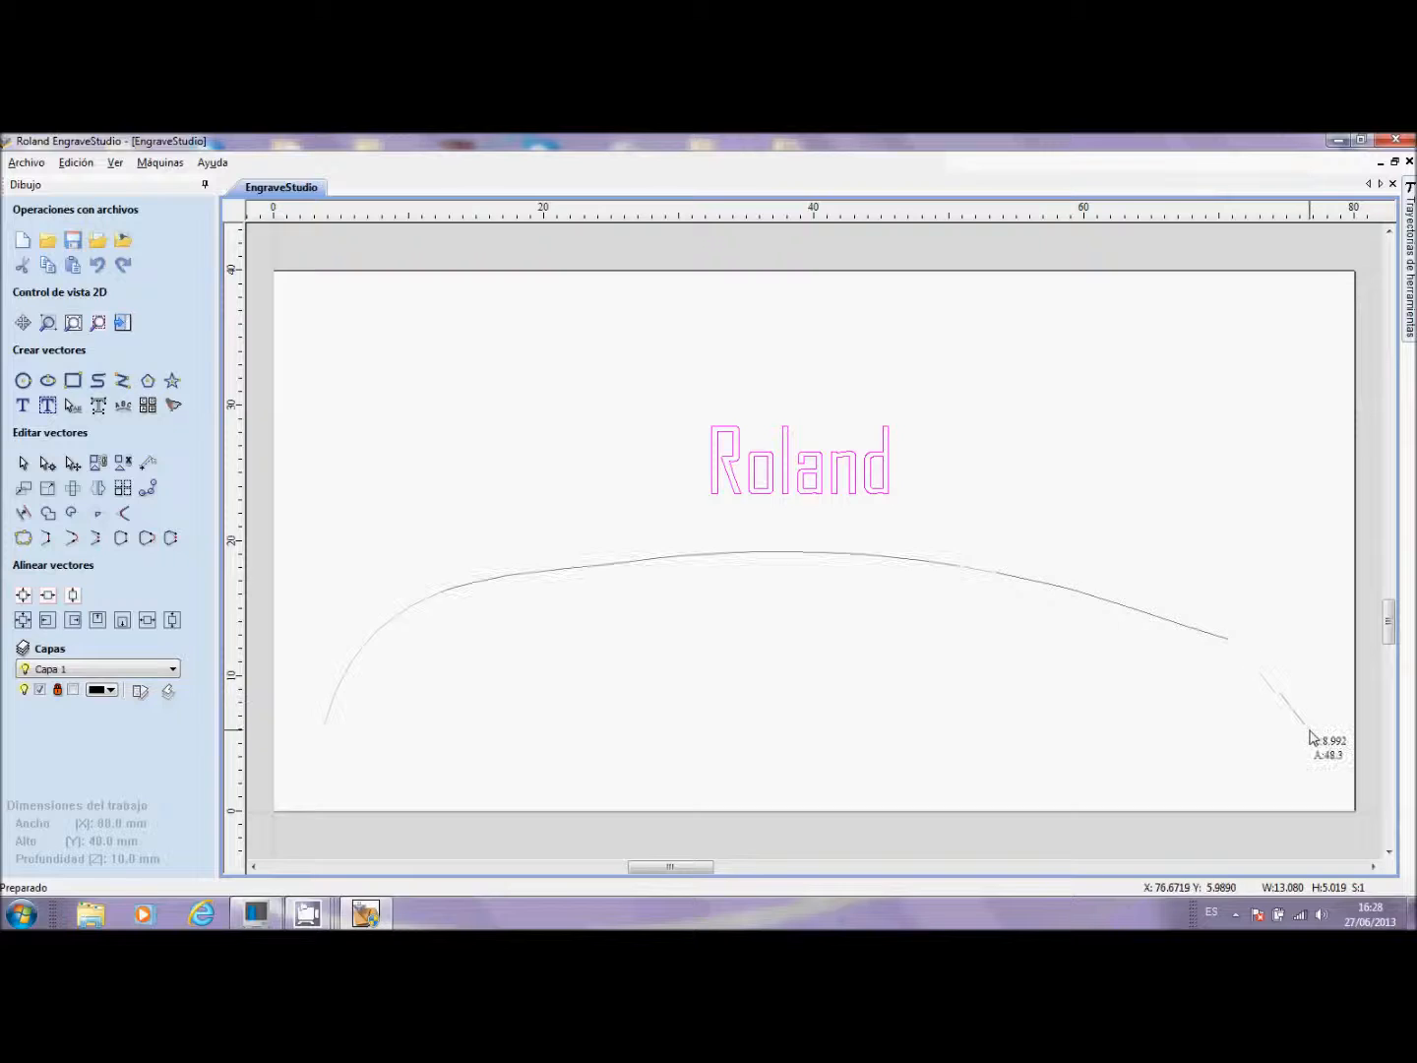
right_click(1276, 750)
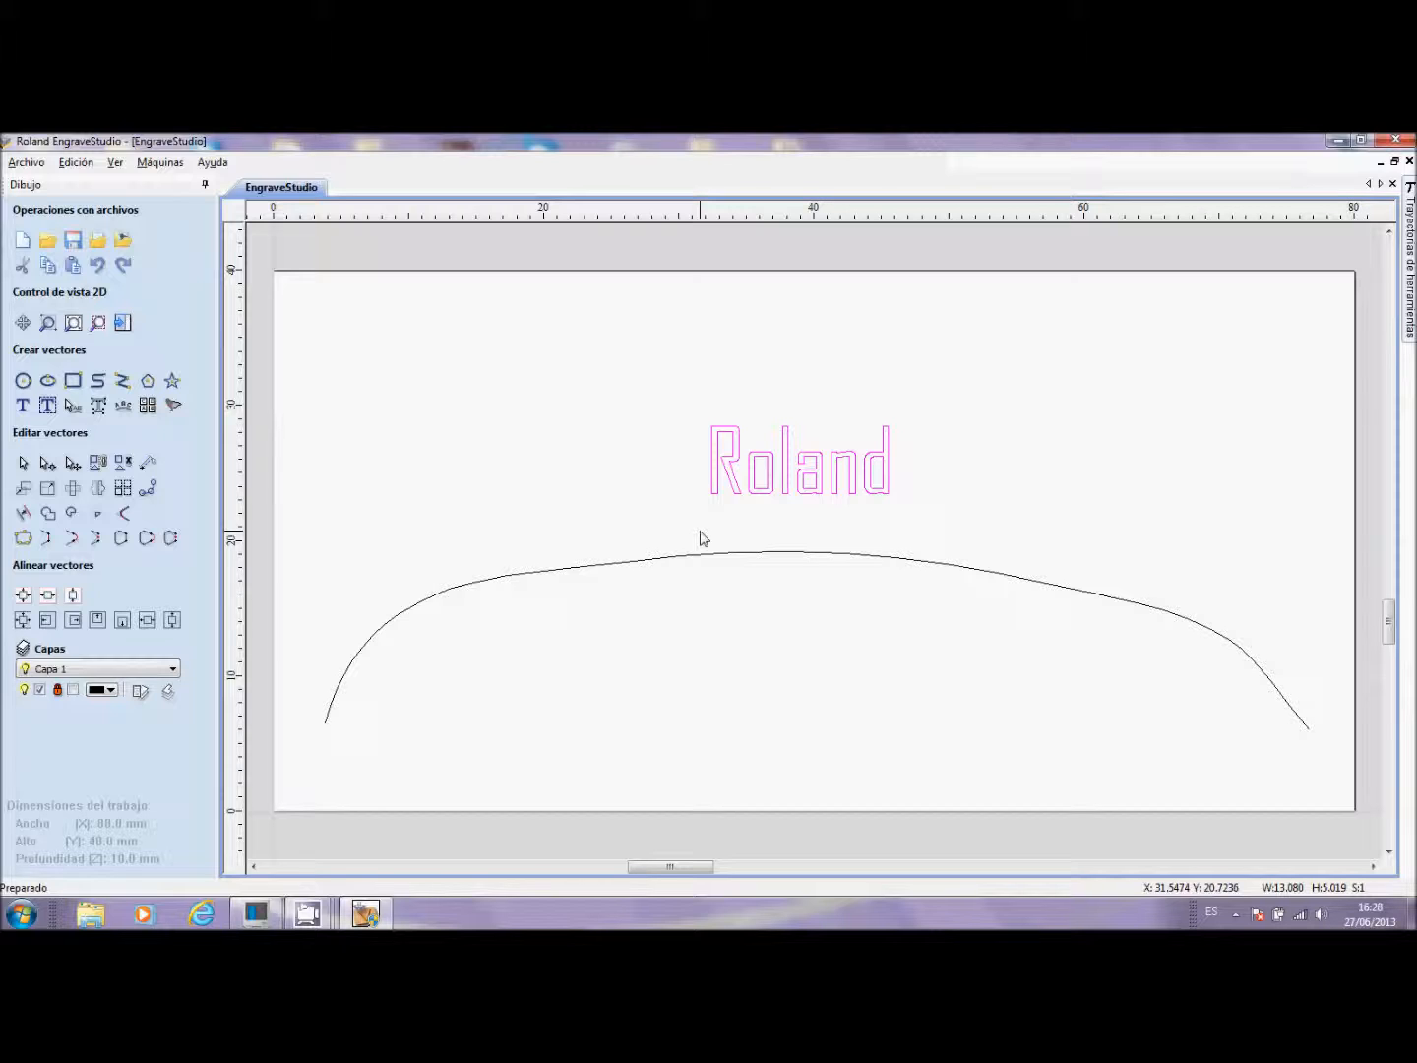
Step: Place the "Roland" text centred above the arched curve, keeping its text size and aligning the letters to the curve
click(661, 562)
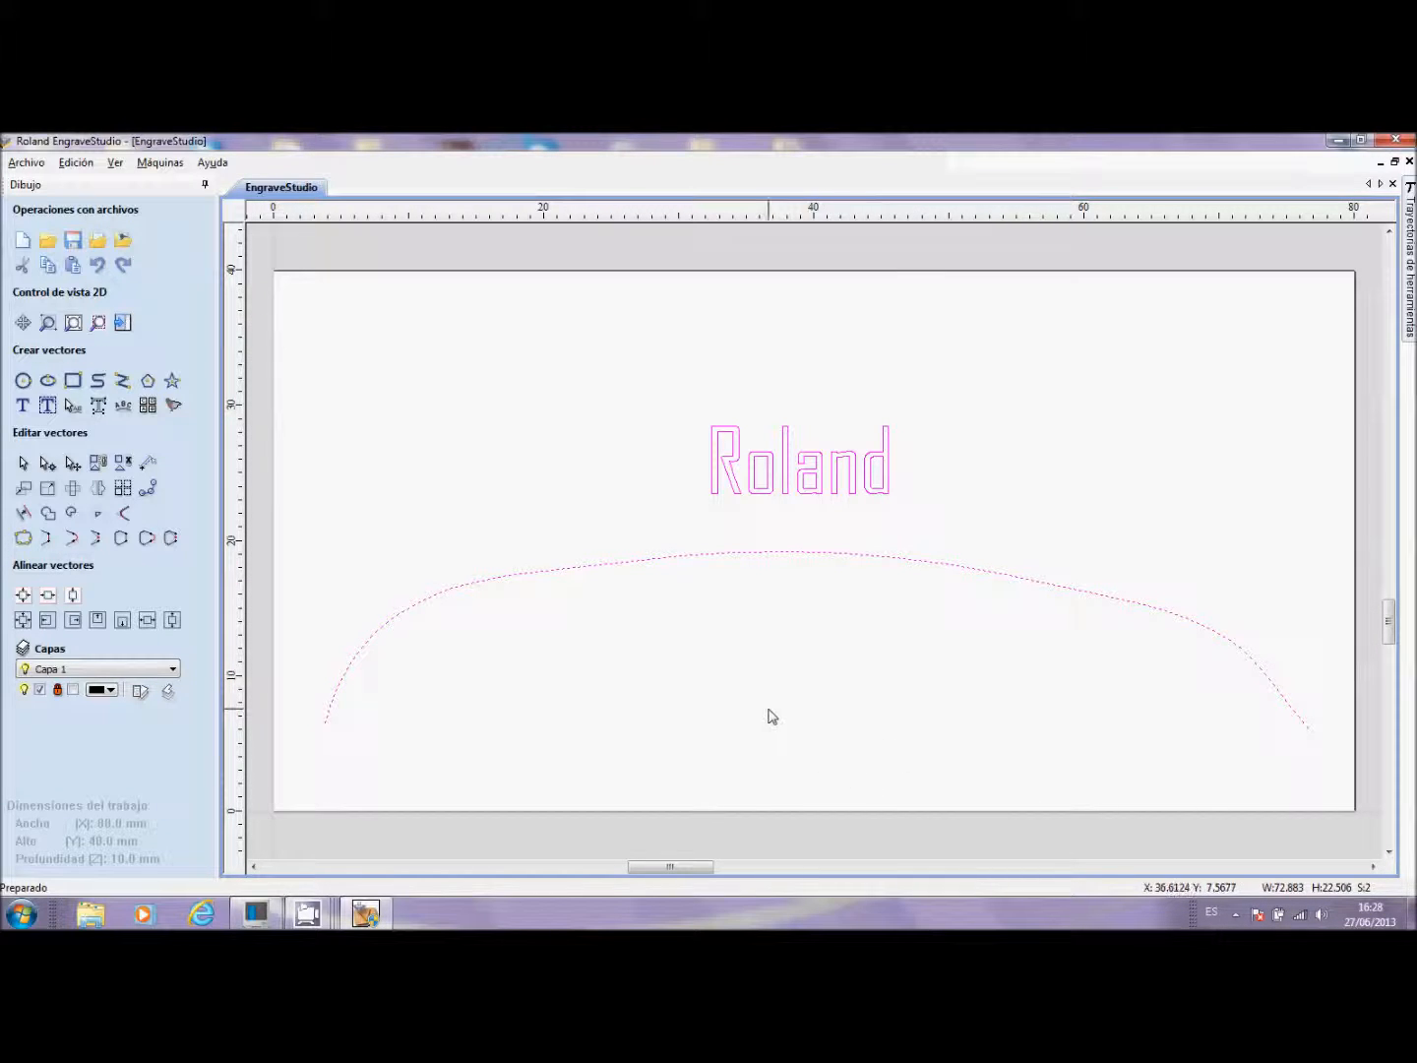
click(124, 406)
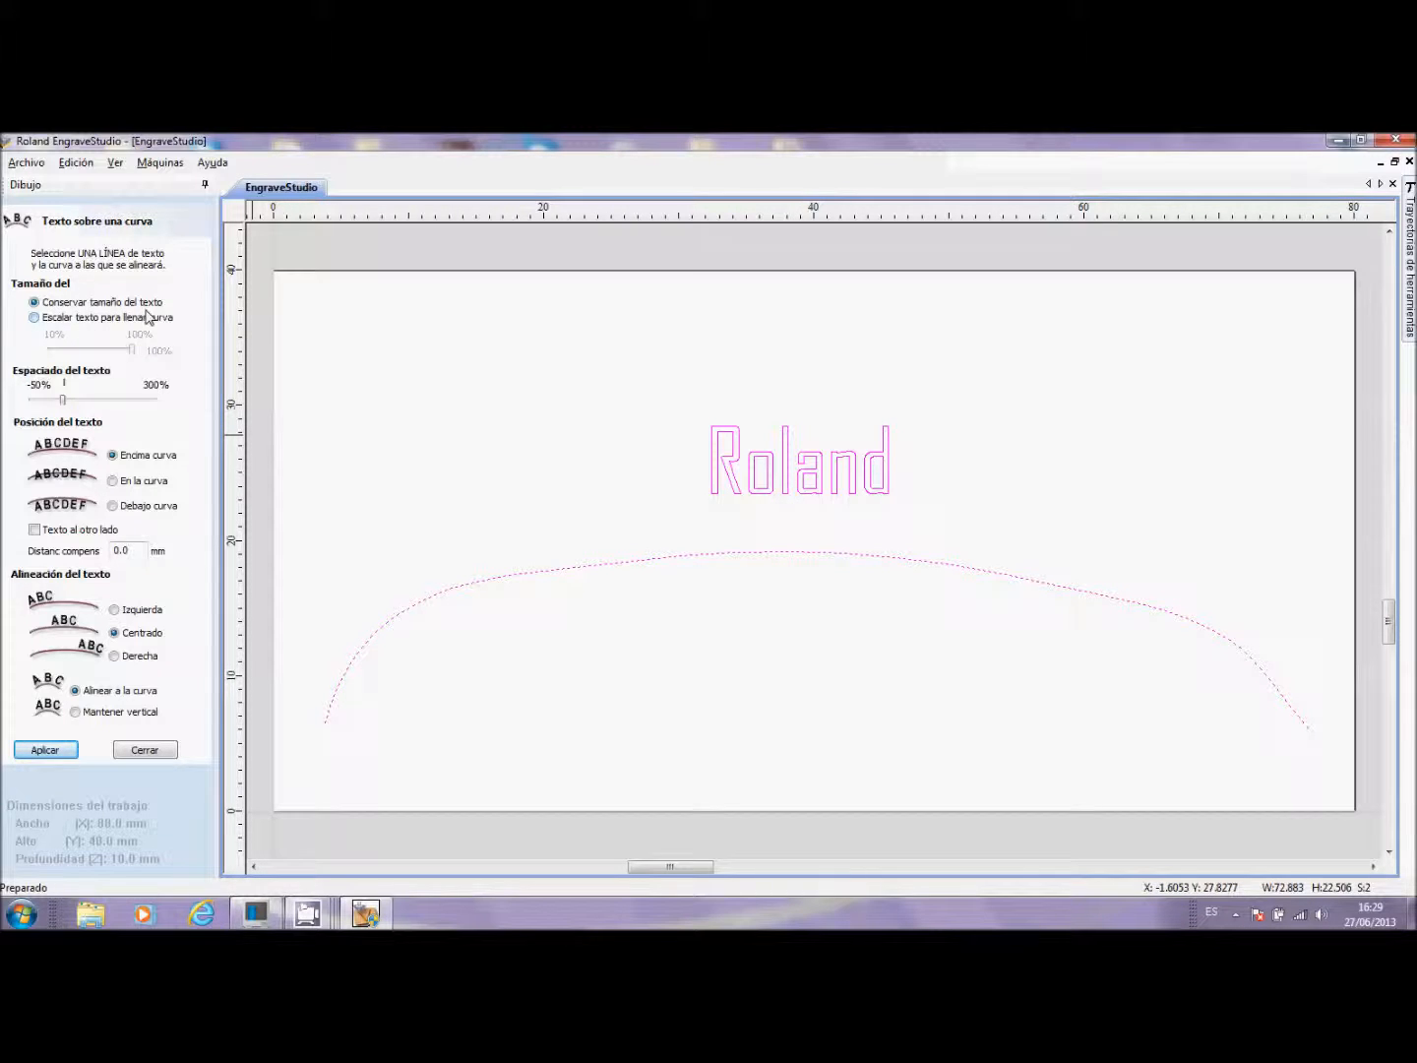
click(44, 751)
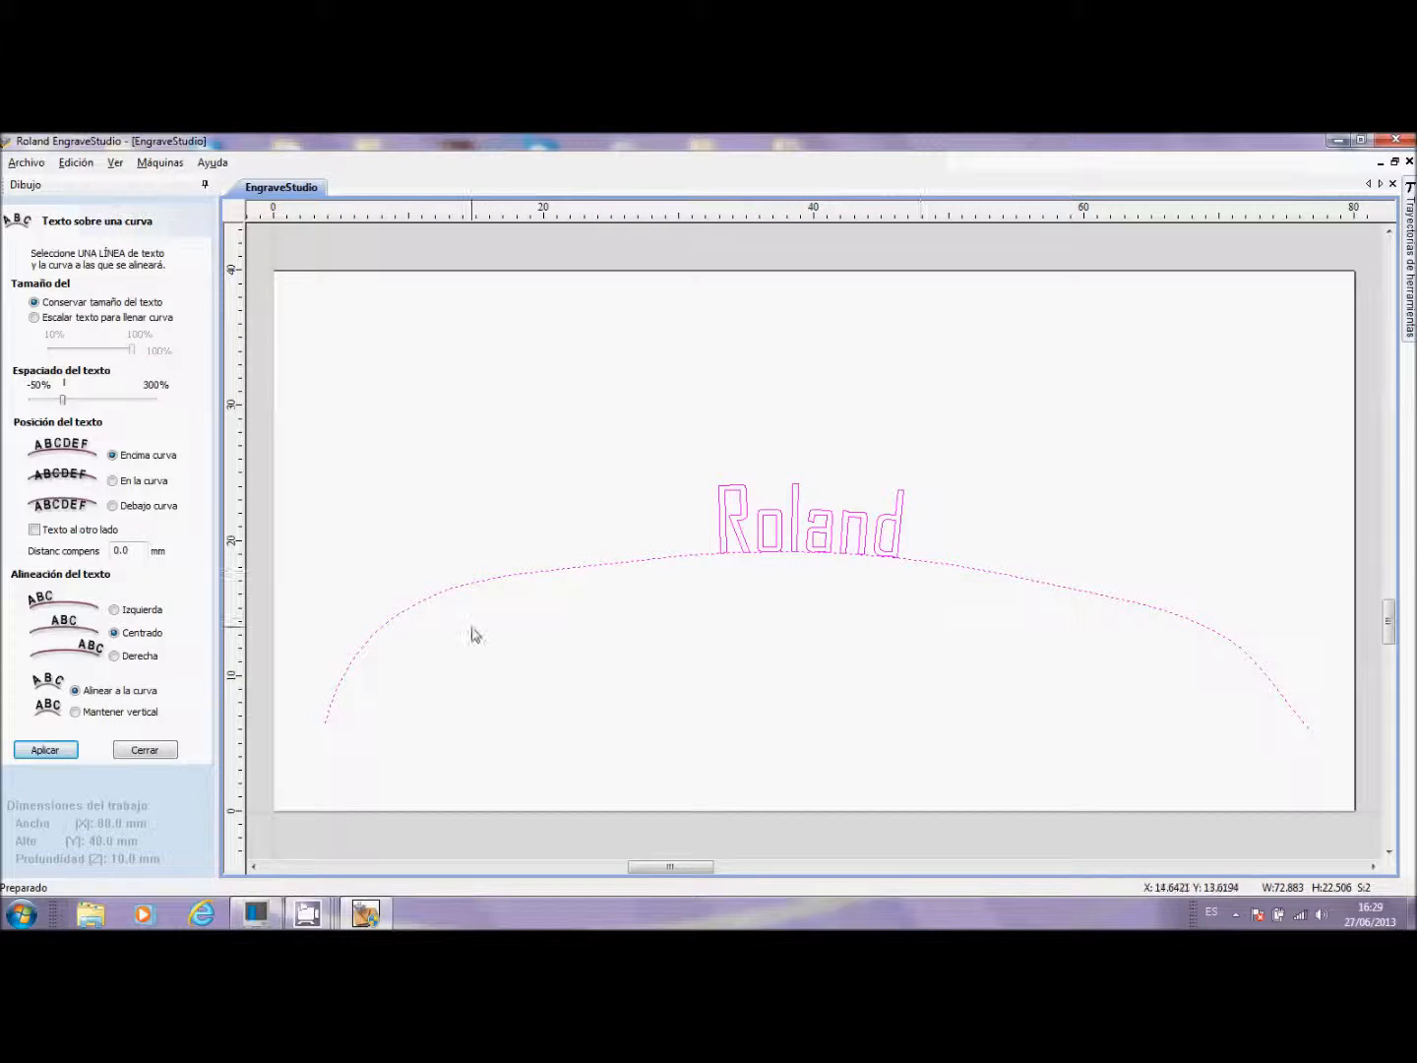
Step: Try scaling the text to fill the curve (Escalar texto para llenar curva), and return to Conservar tamaño del texto
click(34, 318)
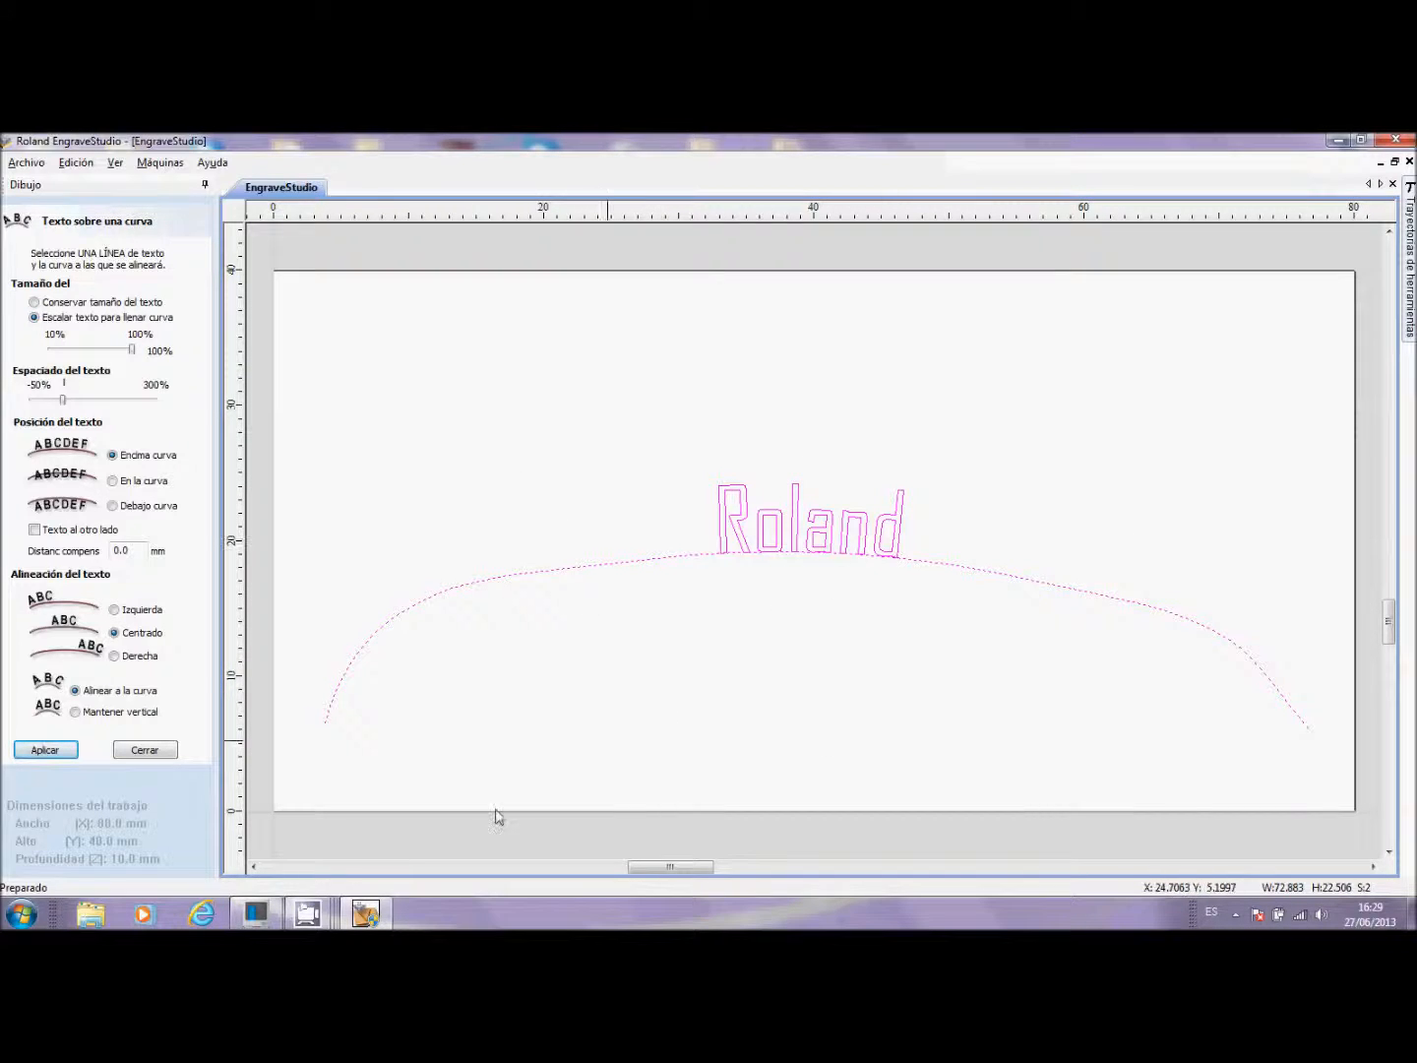
click(55, 754)
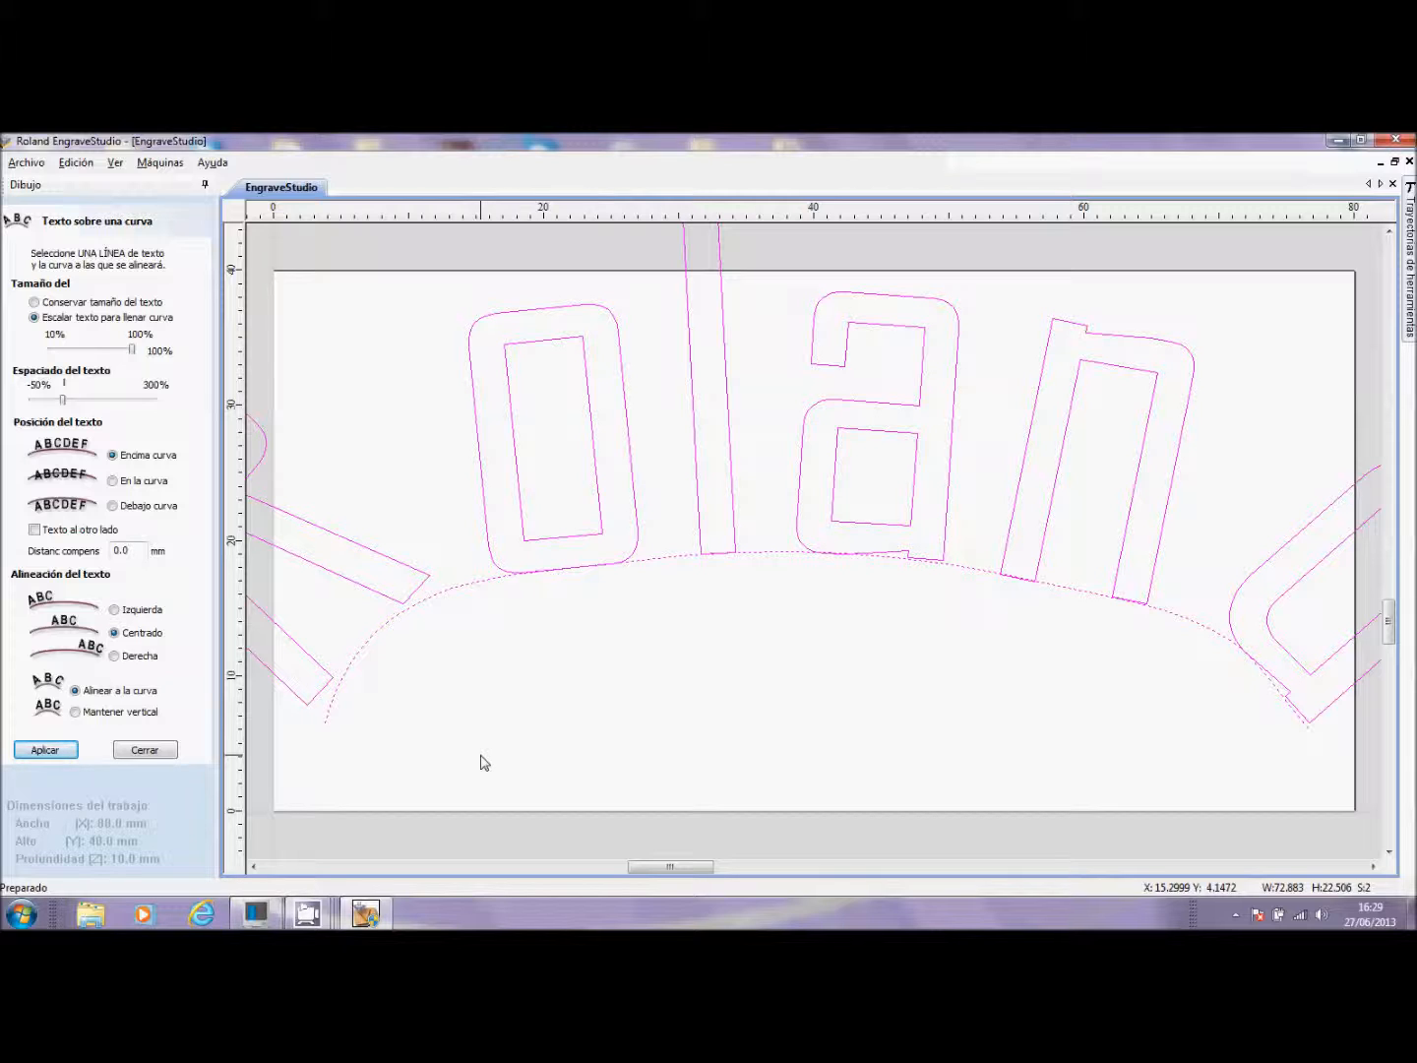
click(37, 304)
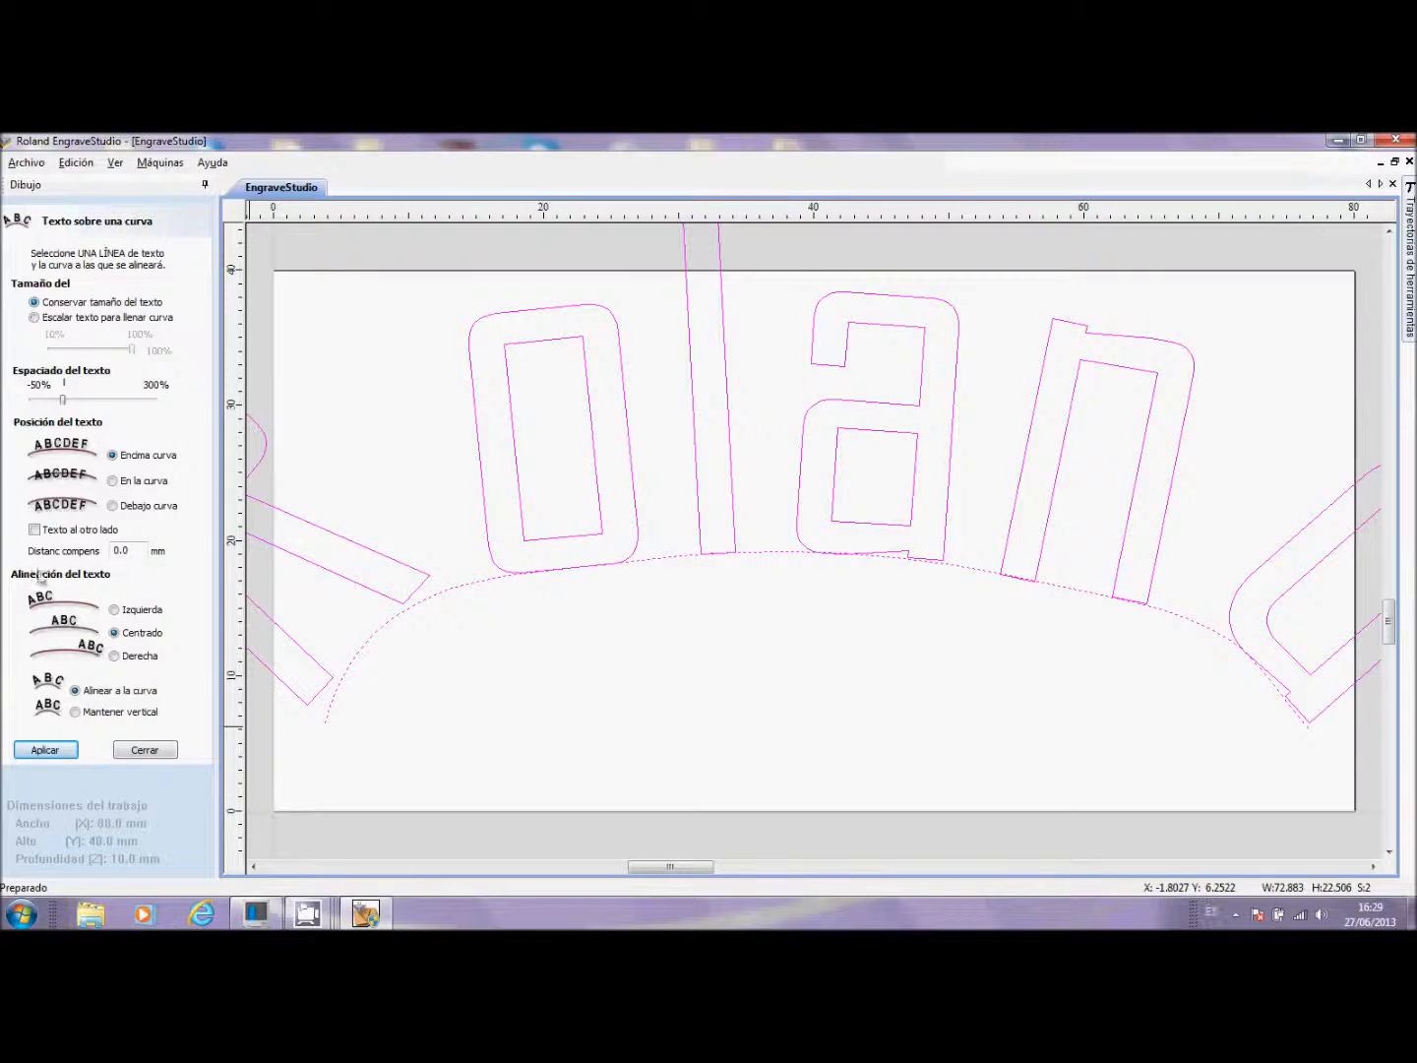
click(46, 750)
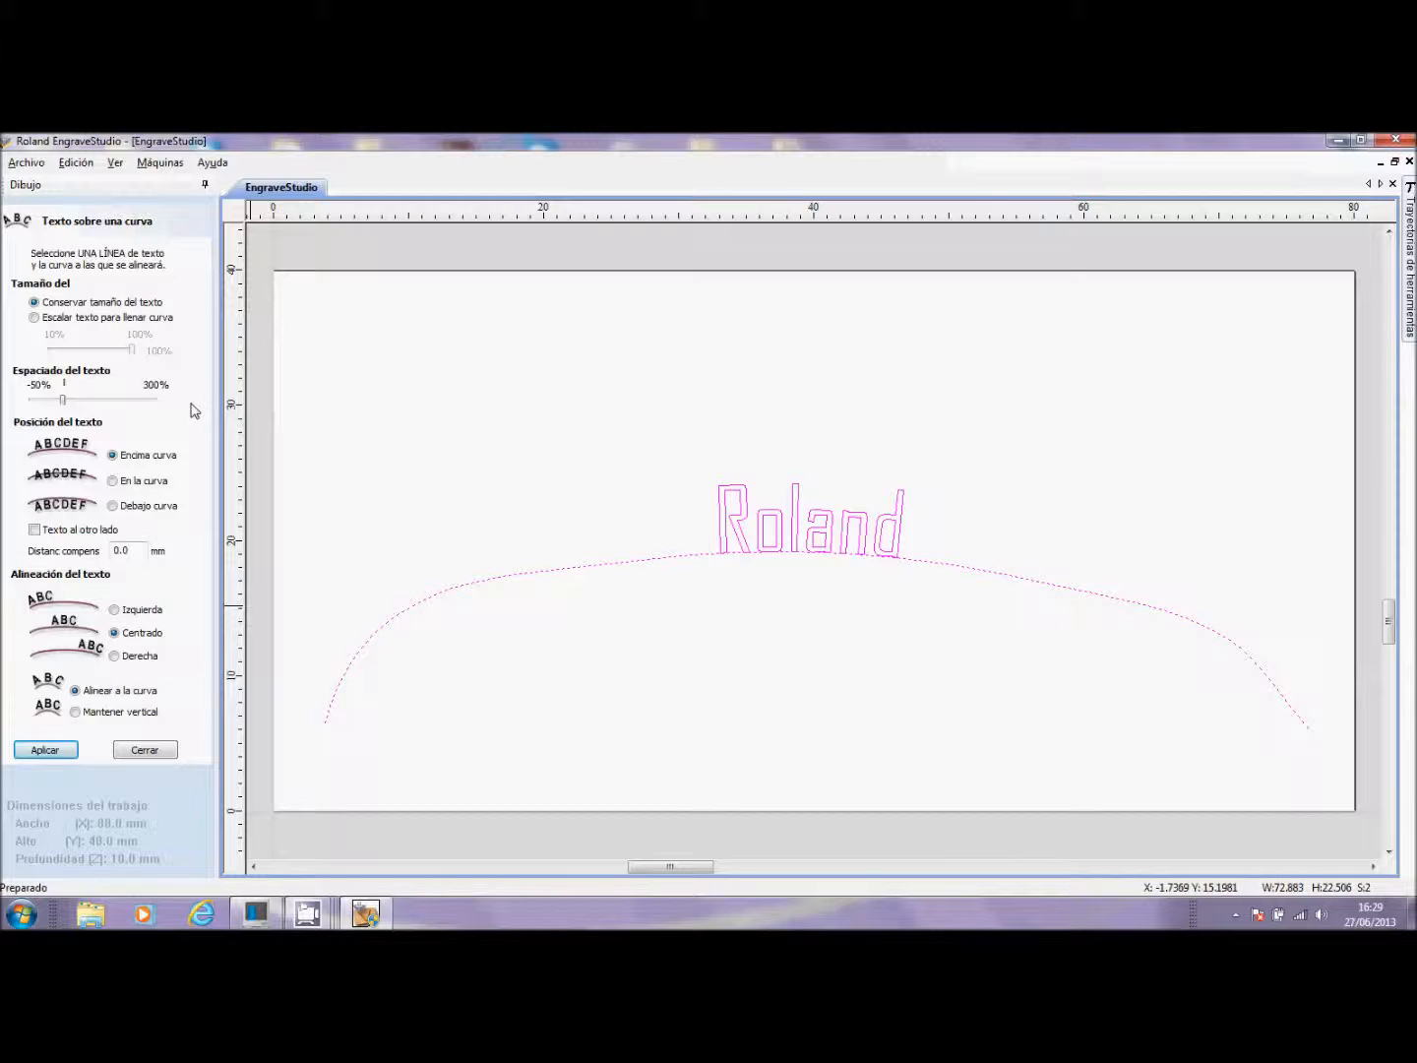
Step: Try progressively wider letter spacing up to 300% on the curved text, and settle on a slightly widened spacing
drag(63, 401, 109, 402)
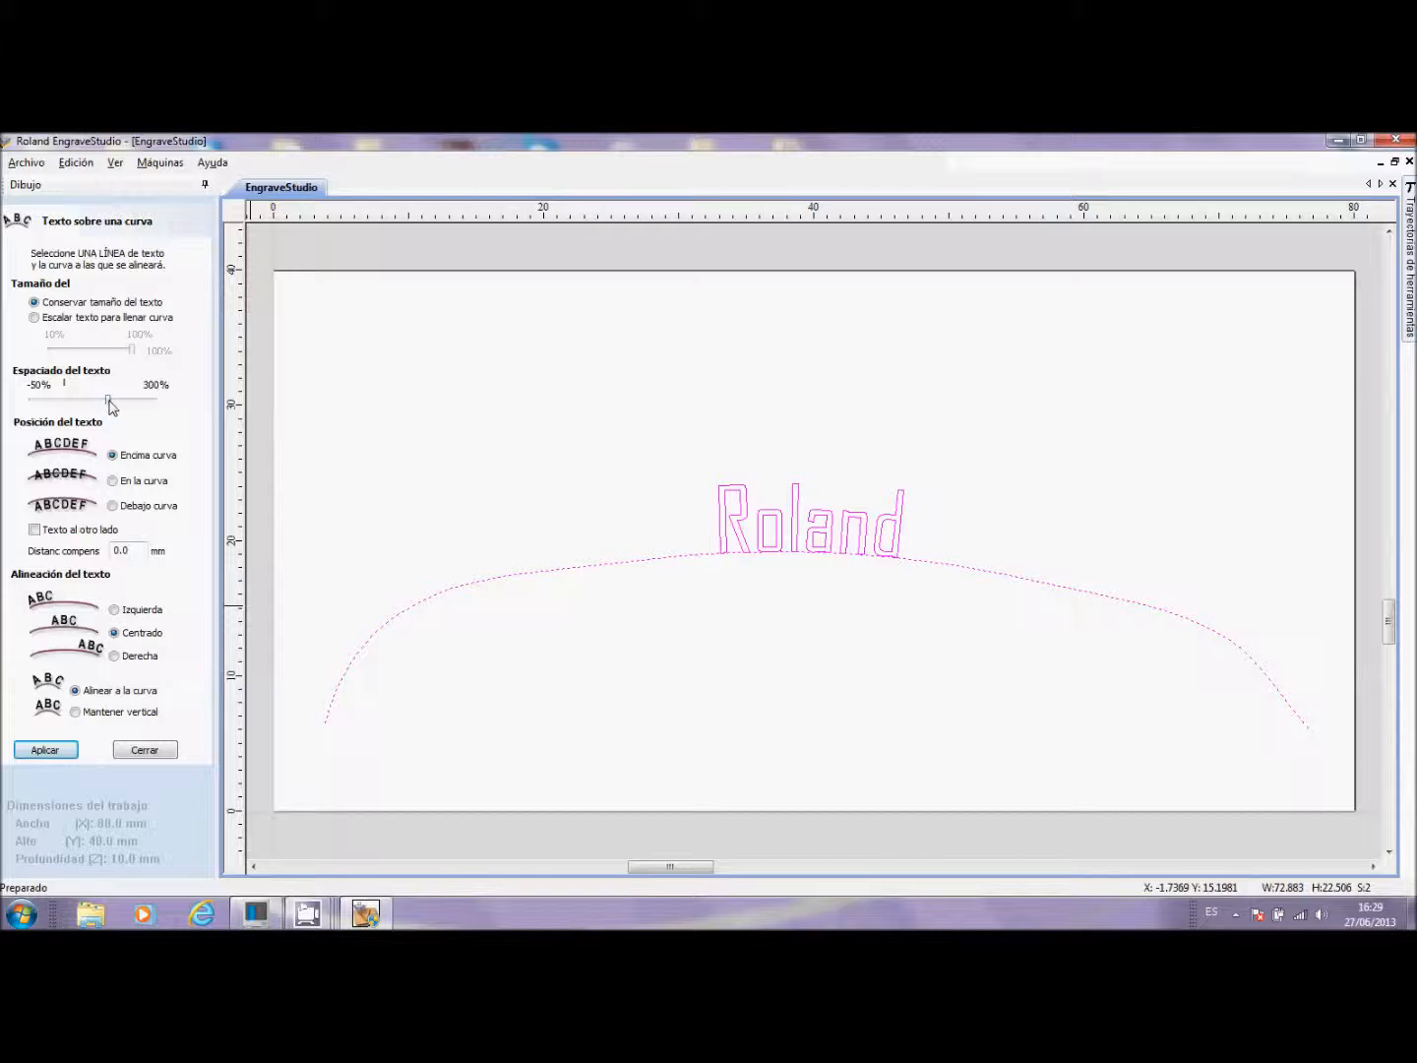
click(69, 752)
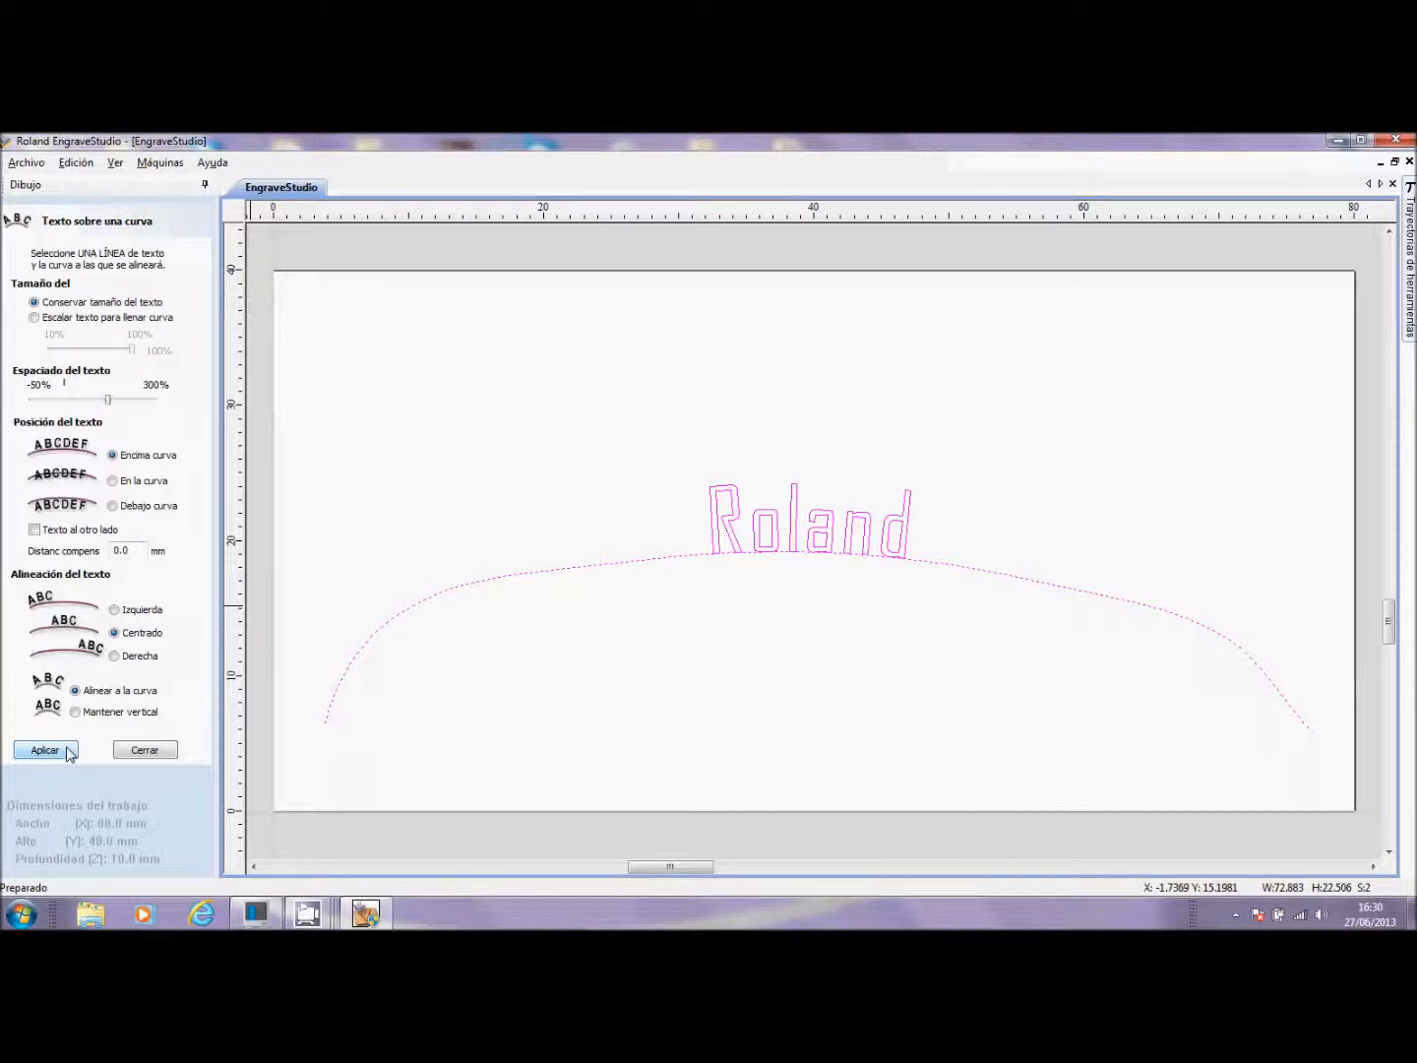
click(142, 399)
click(47, 750)
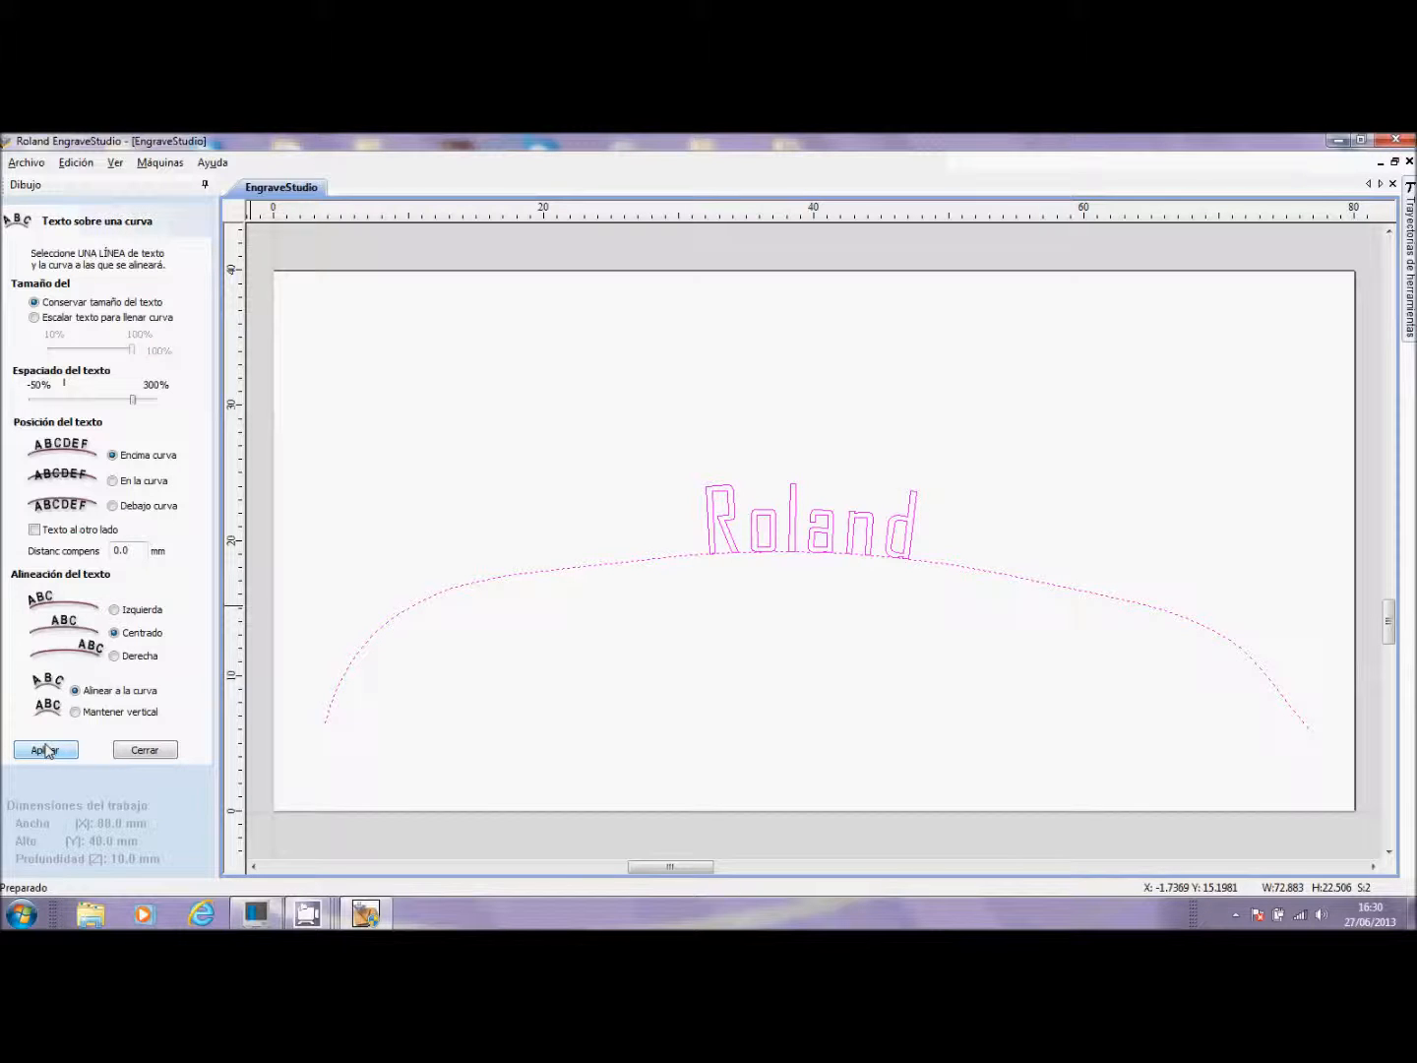
click(148, 399)
click(47, 750)
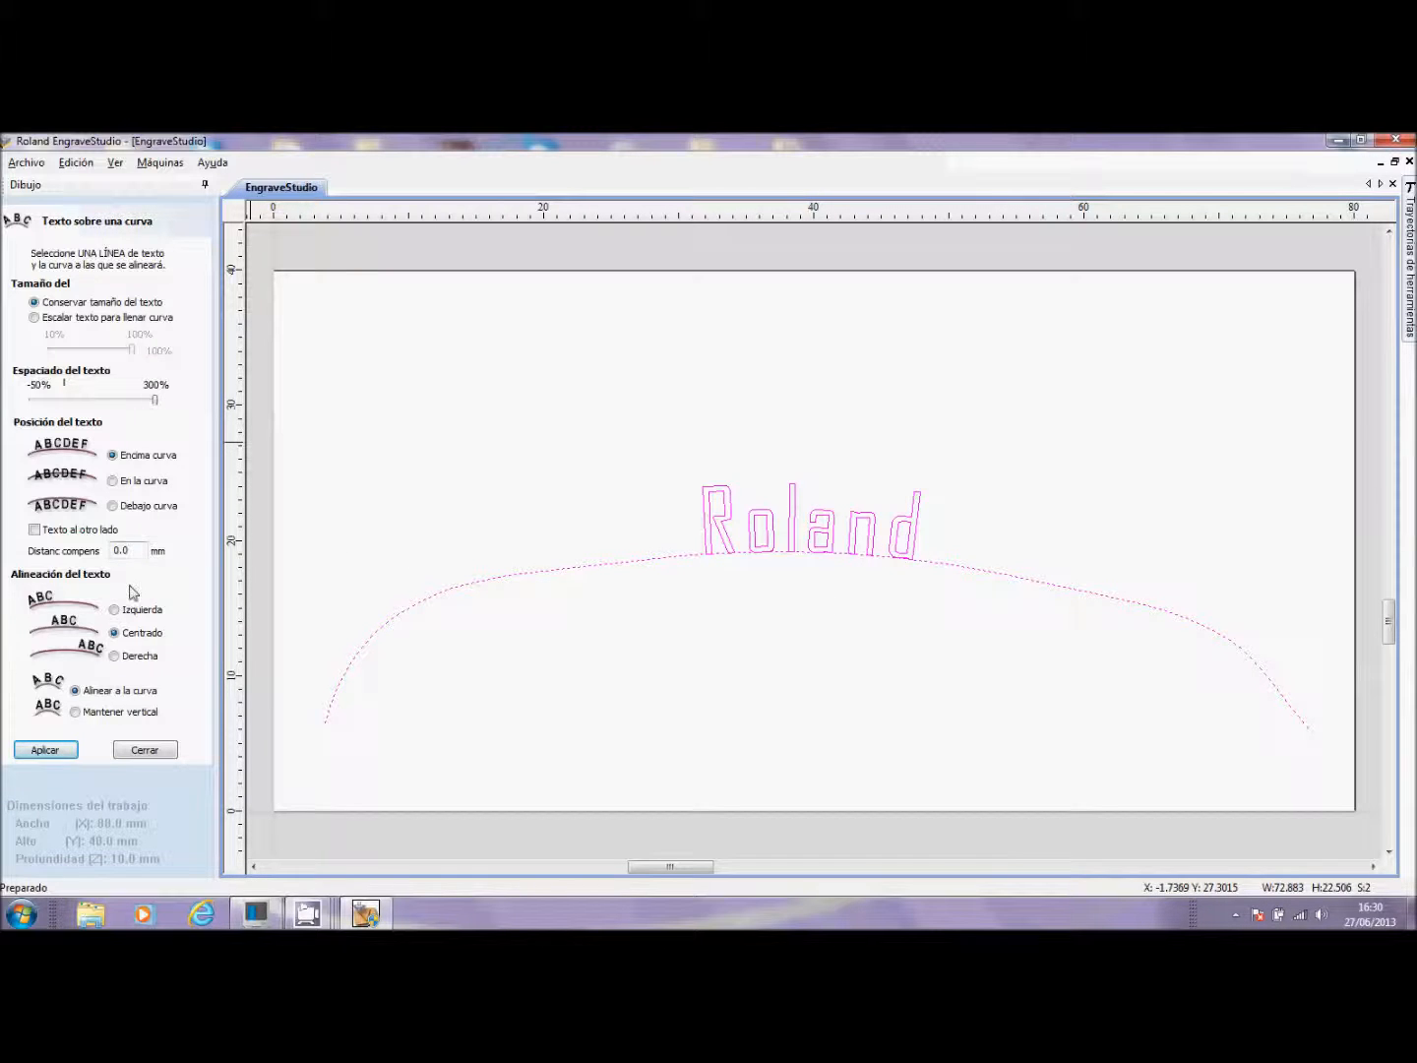
drag(156, 402, 86, 403)
click(45, 750)
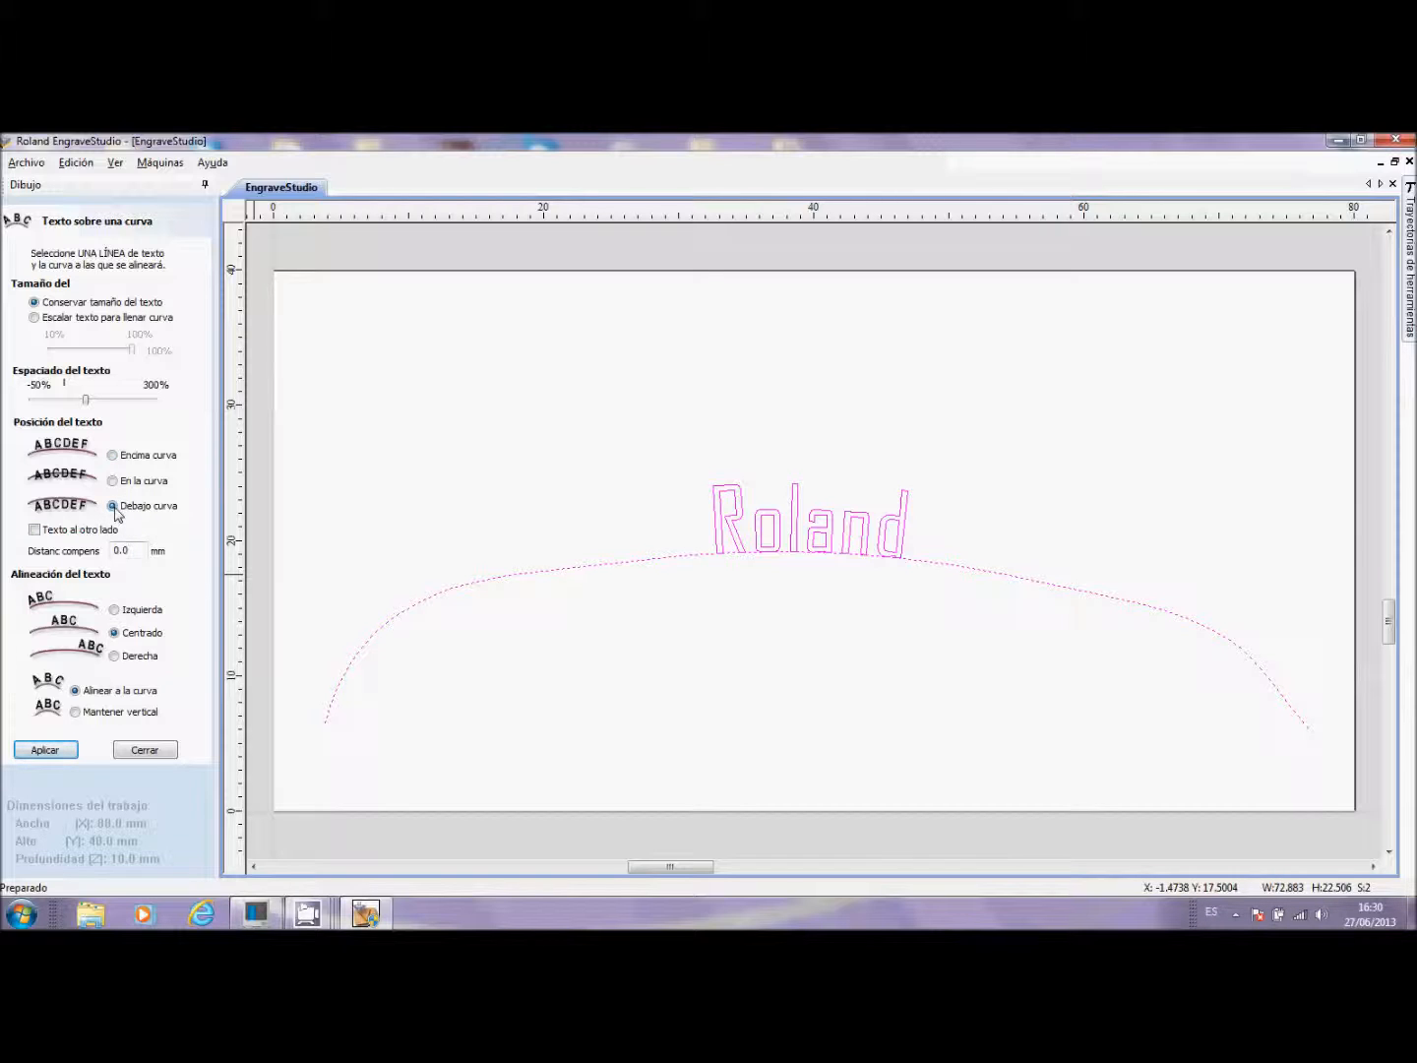
Step: Try the text below the curve (Debajo curva) and on it (En la curva), and return it above (Encima curva)
click(69, 754)
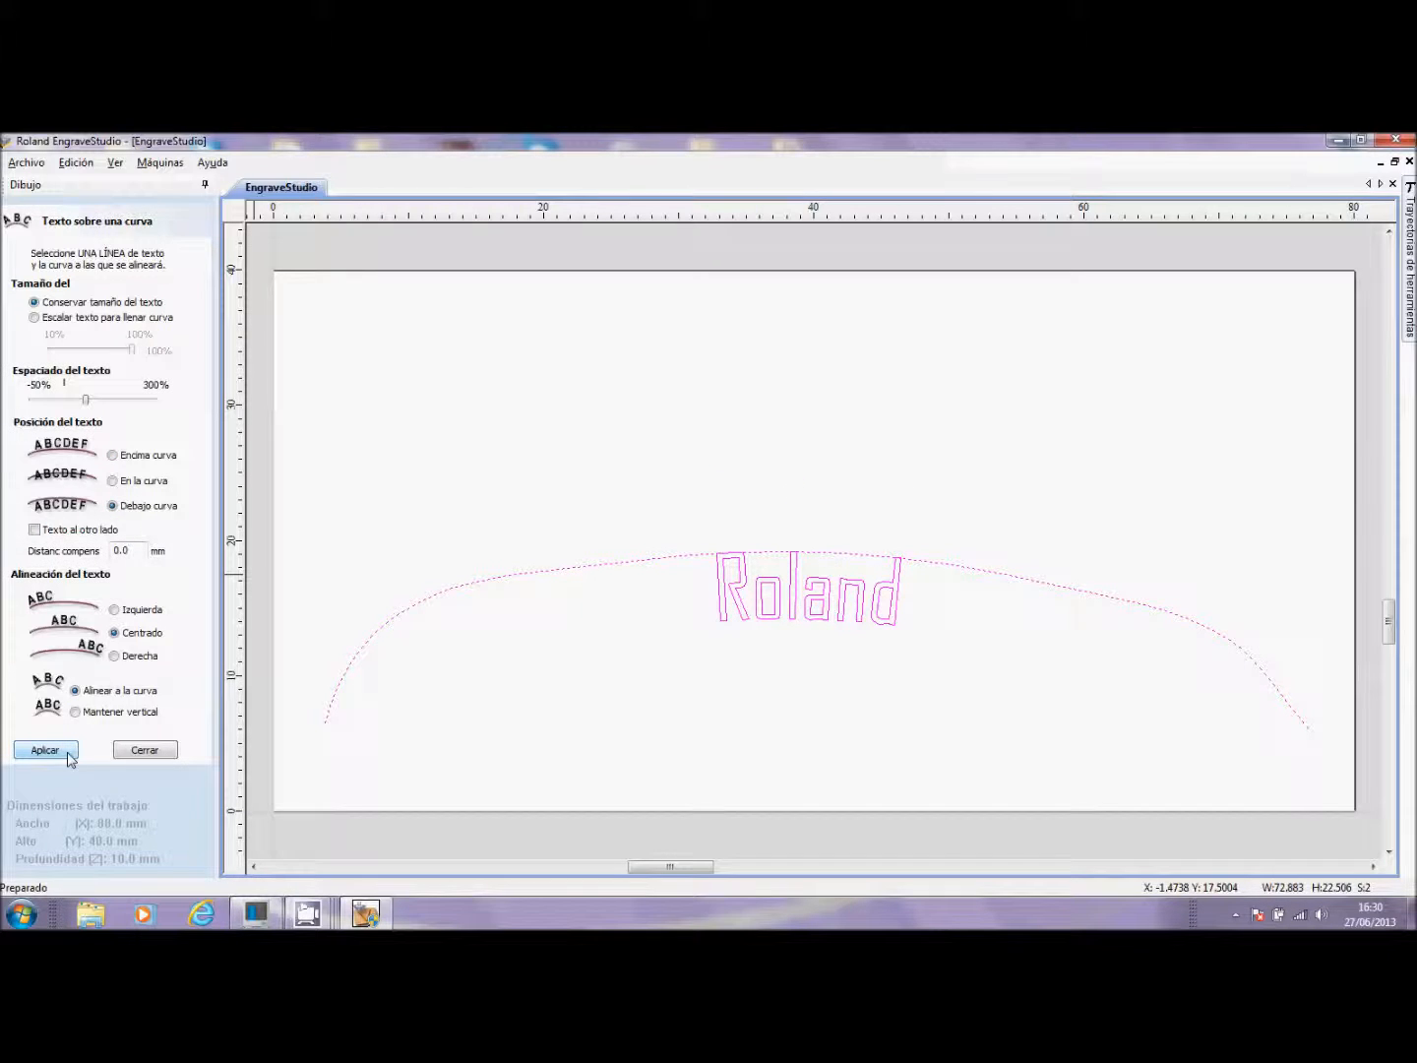
click(137, 482)
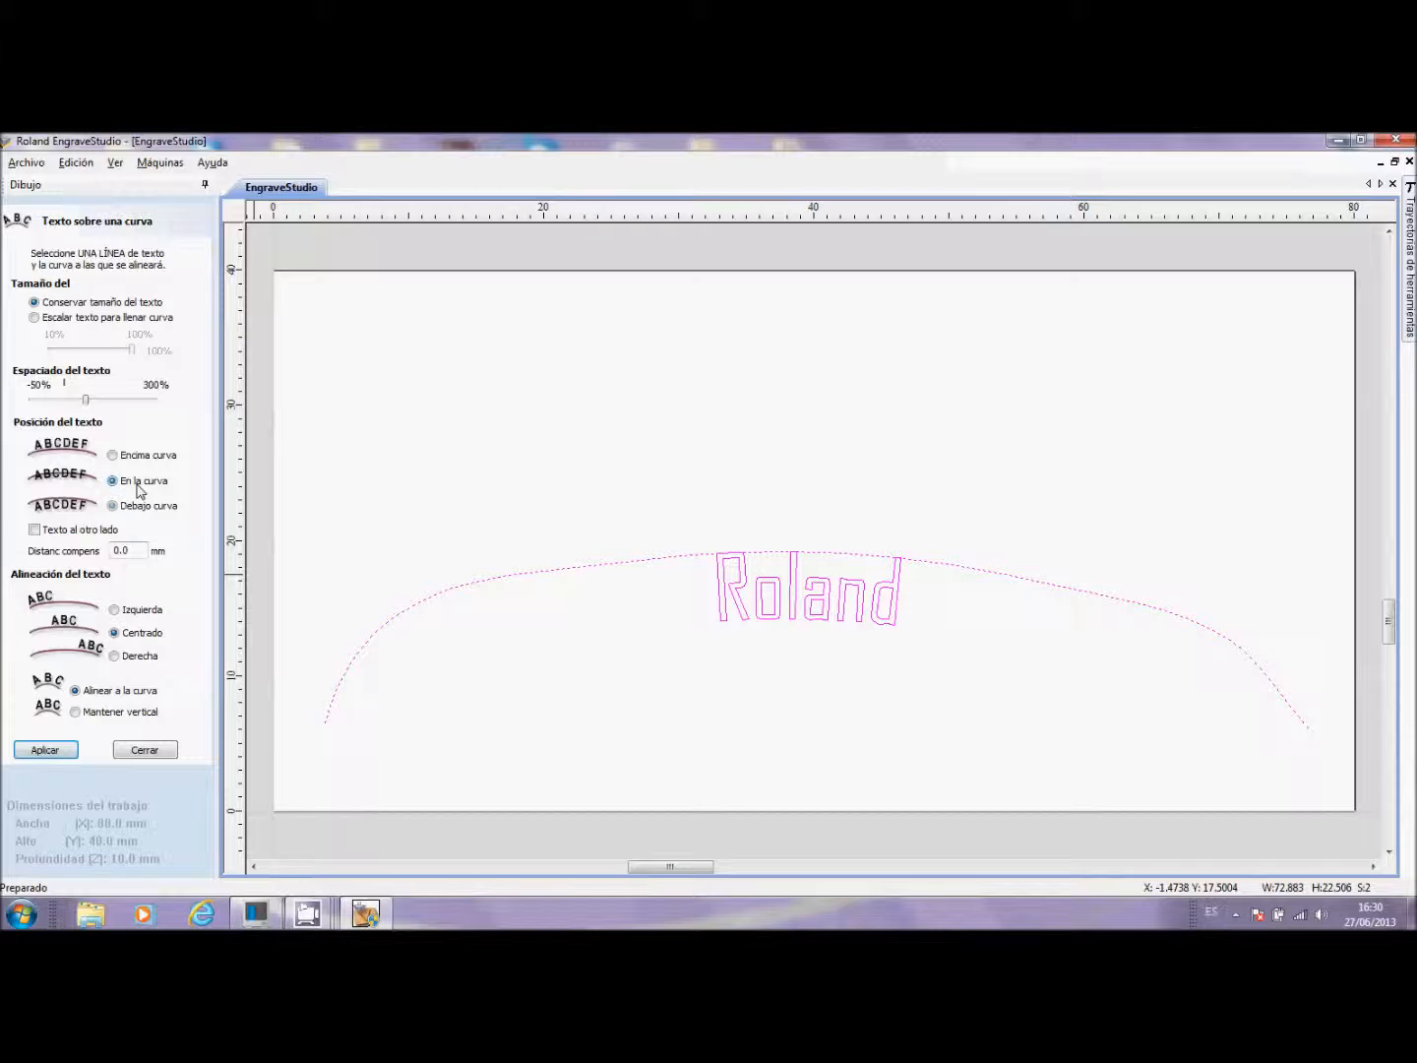
click(47, 750)
click(146, 454)
click(54, 752)
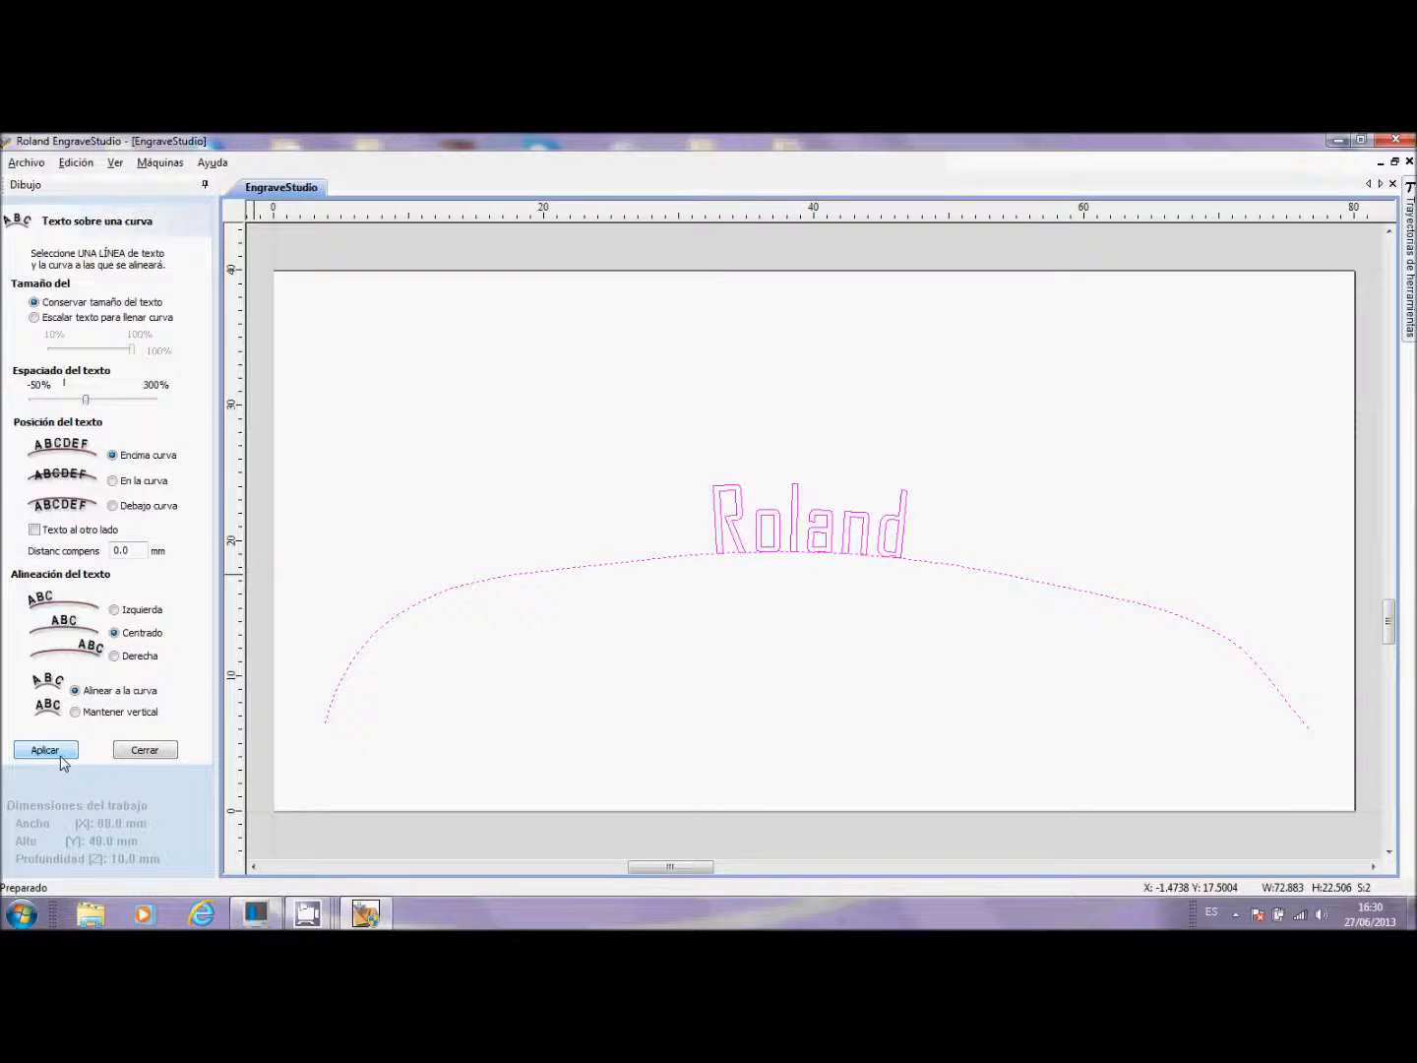
Step: Try flipping the text to the other side of the curve (Texto al otro lado), and turn the option off again
click(34, 530)
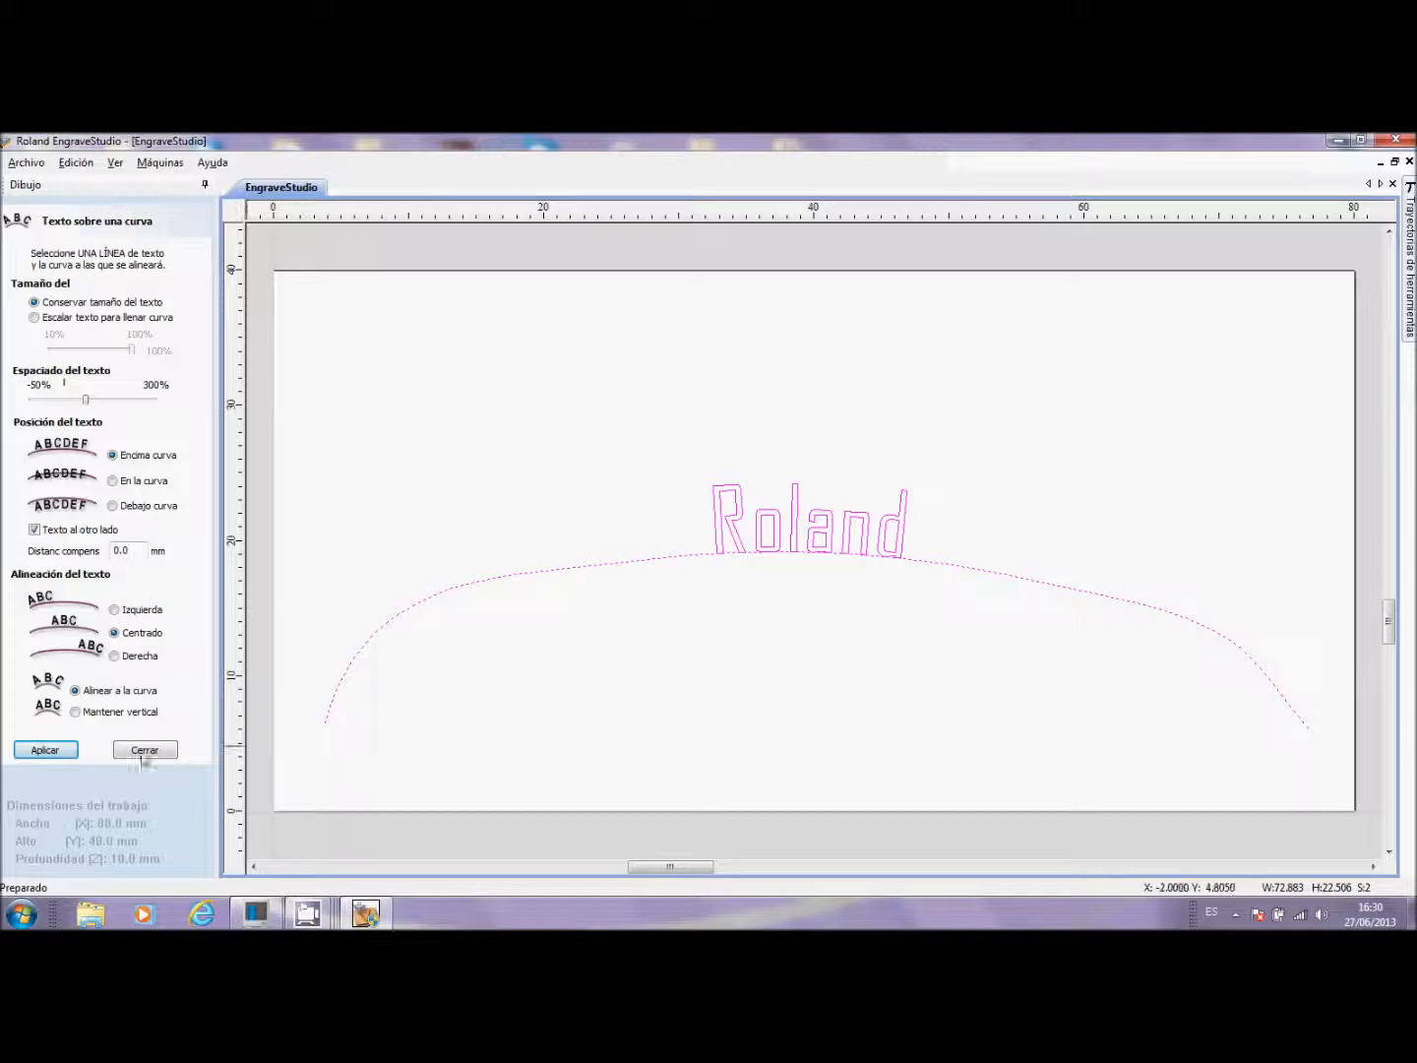
click(44, 749)
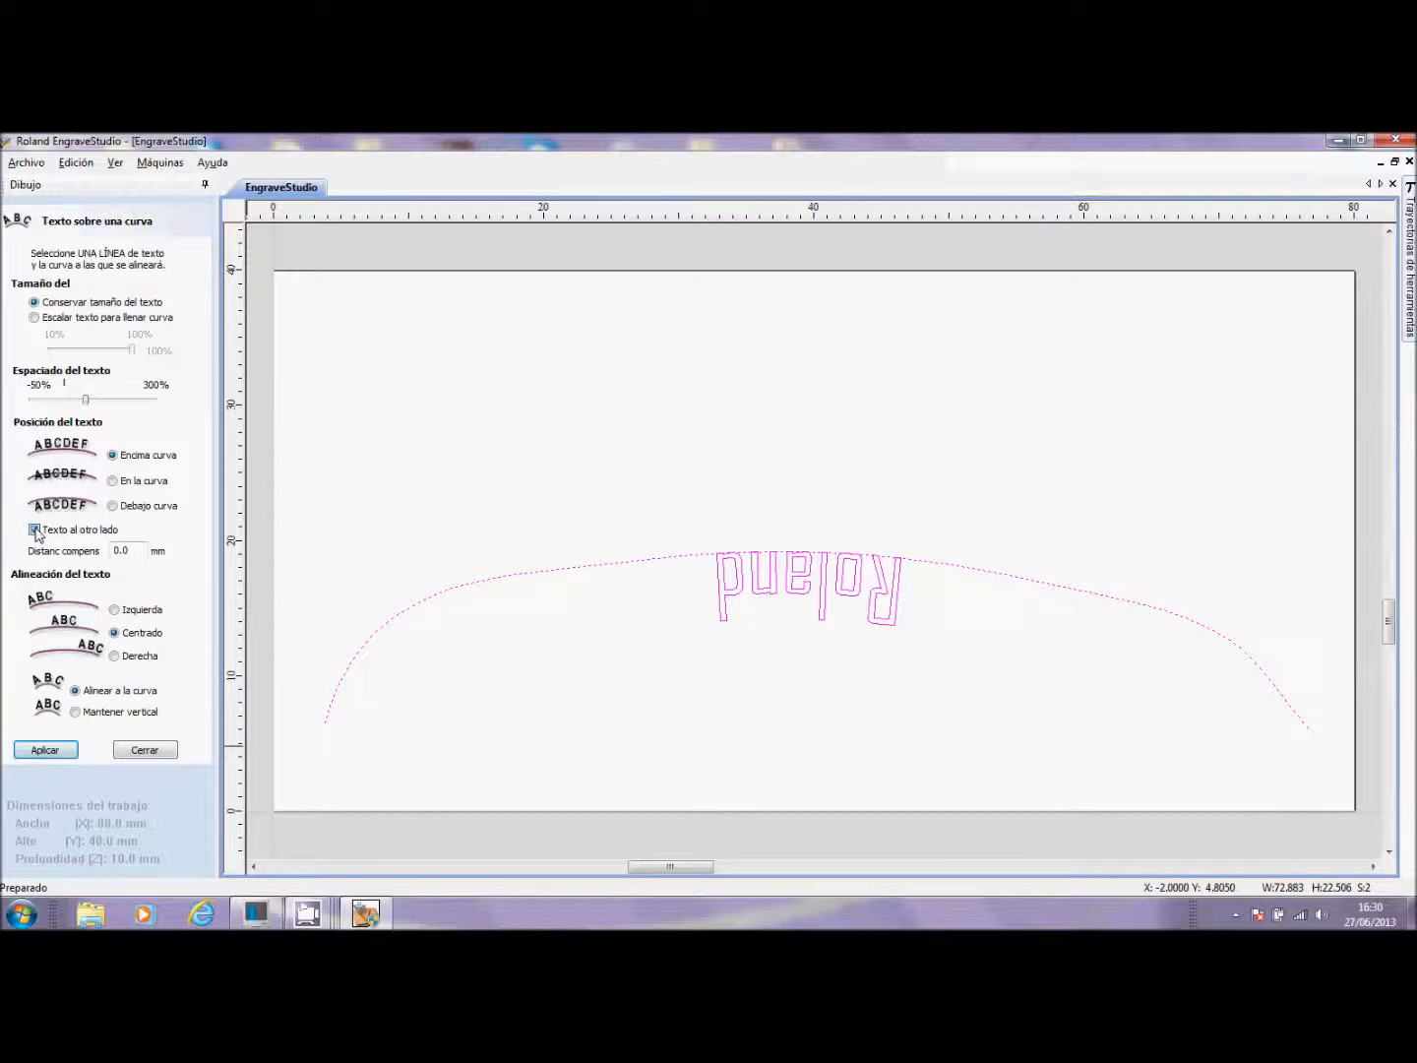
click(49, 754)
Step: Try a 2 mm offset distance between the text and the curve, and set it back to 0
drag(137, 556, 61, 541)
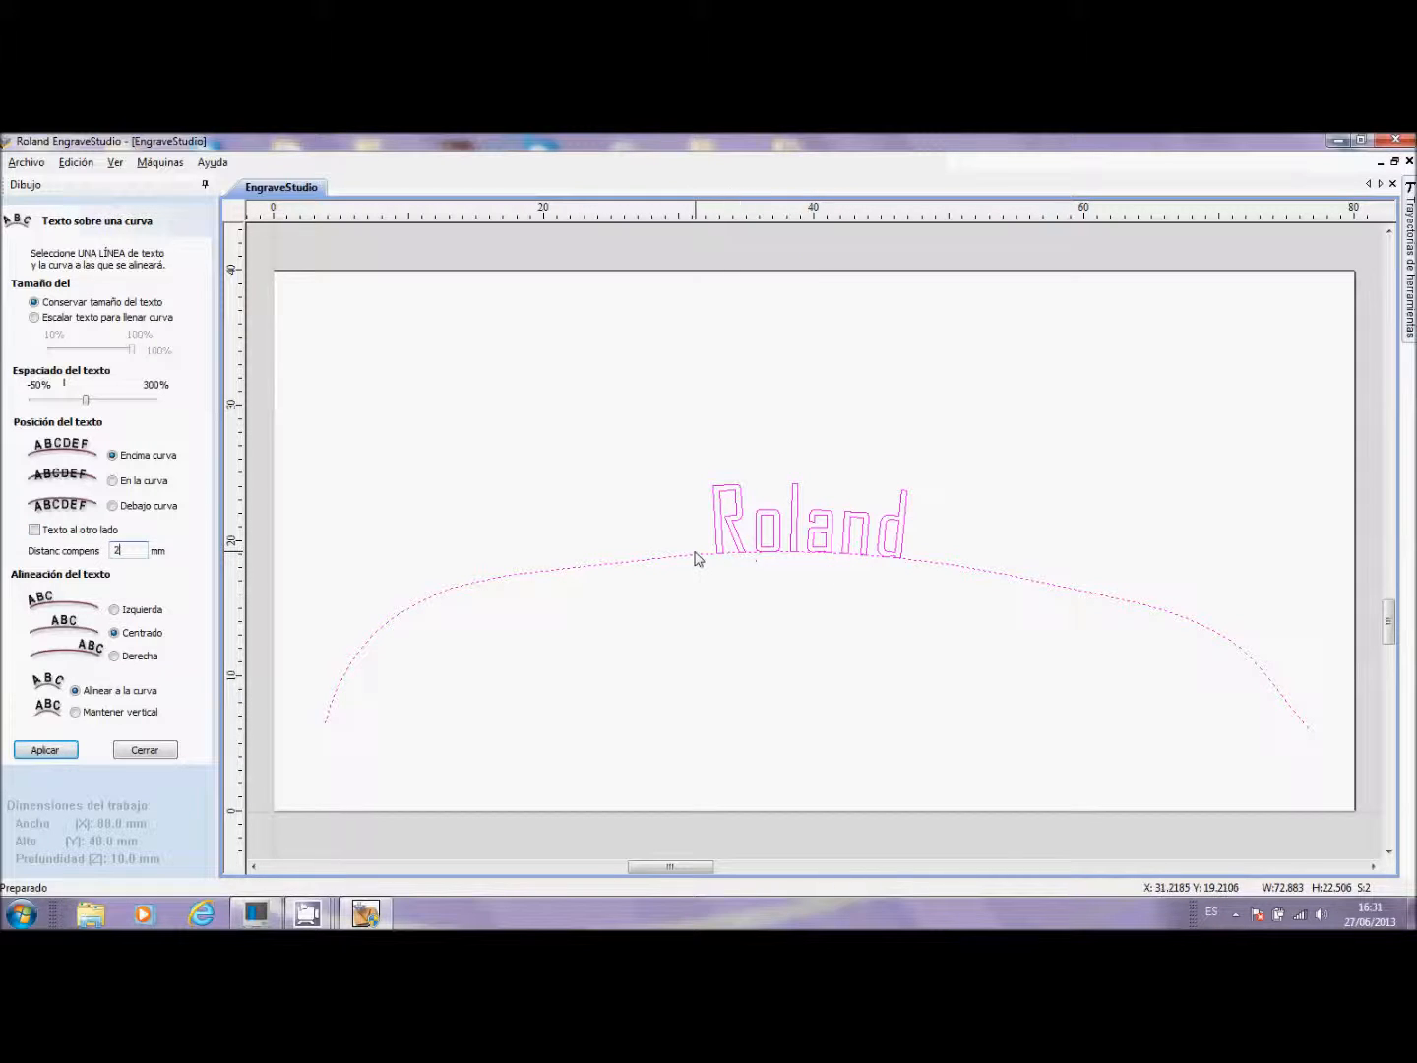
click(45, 754)
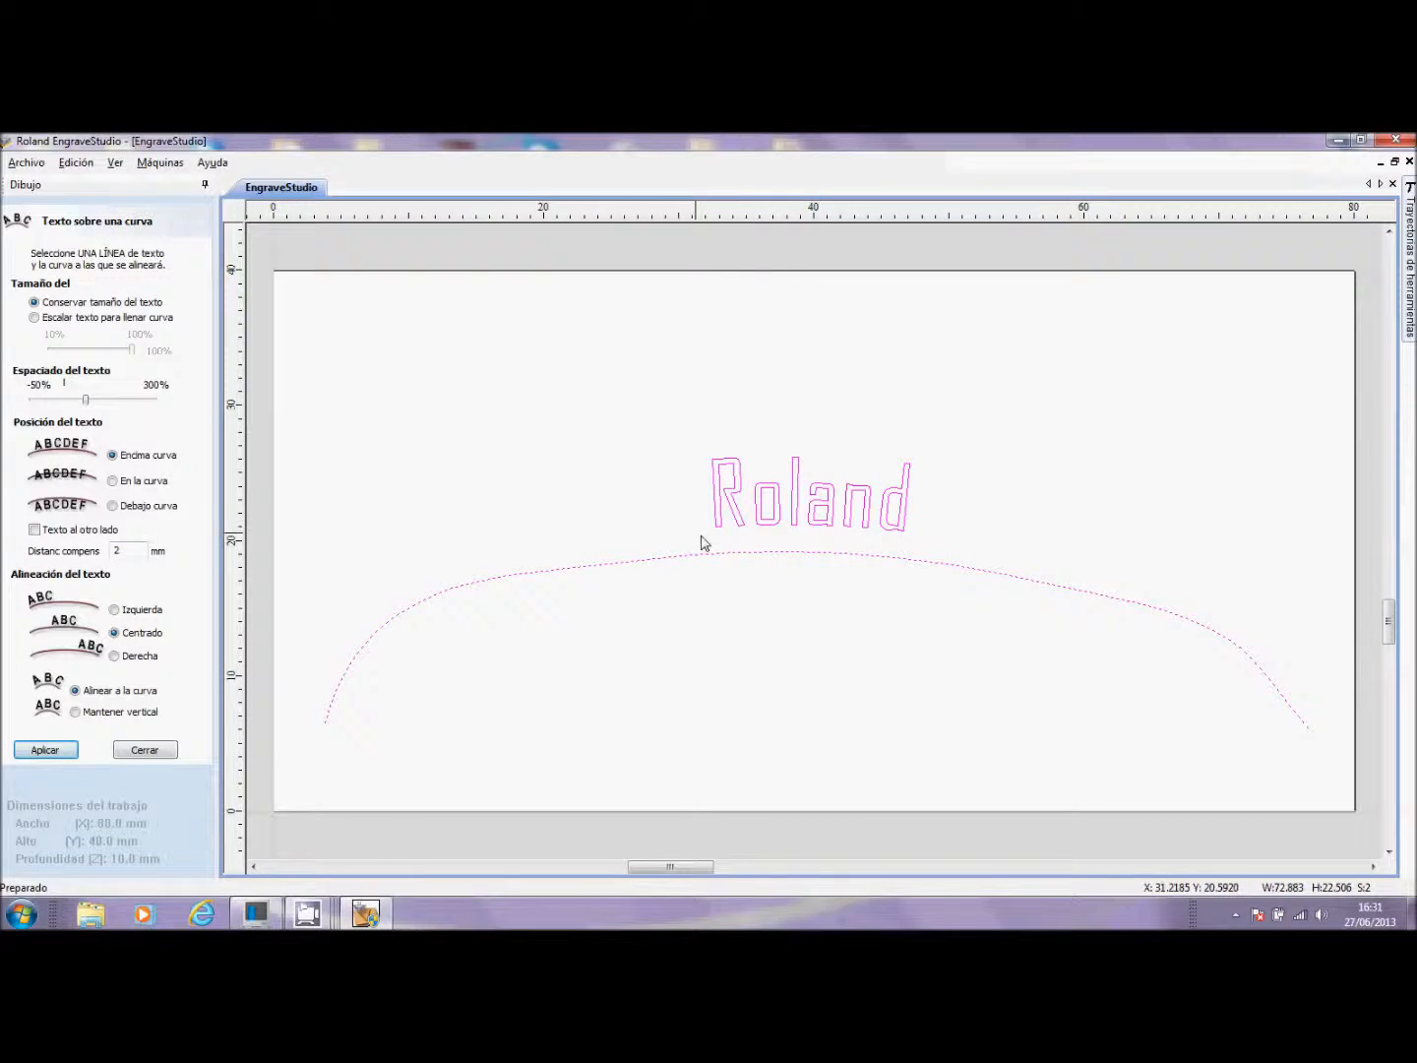
double_click(119, 551)
text(0)
click(45, 748)
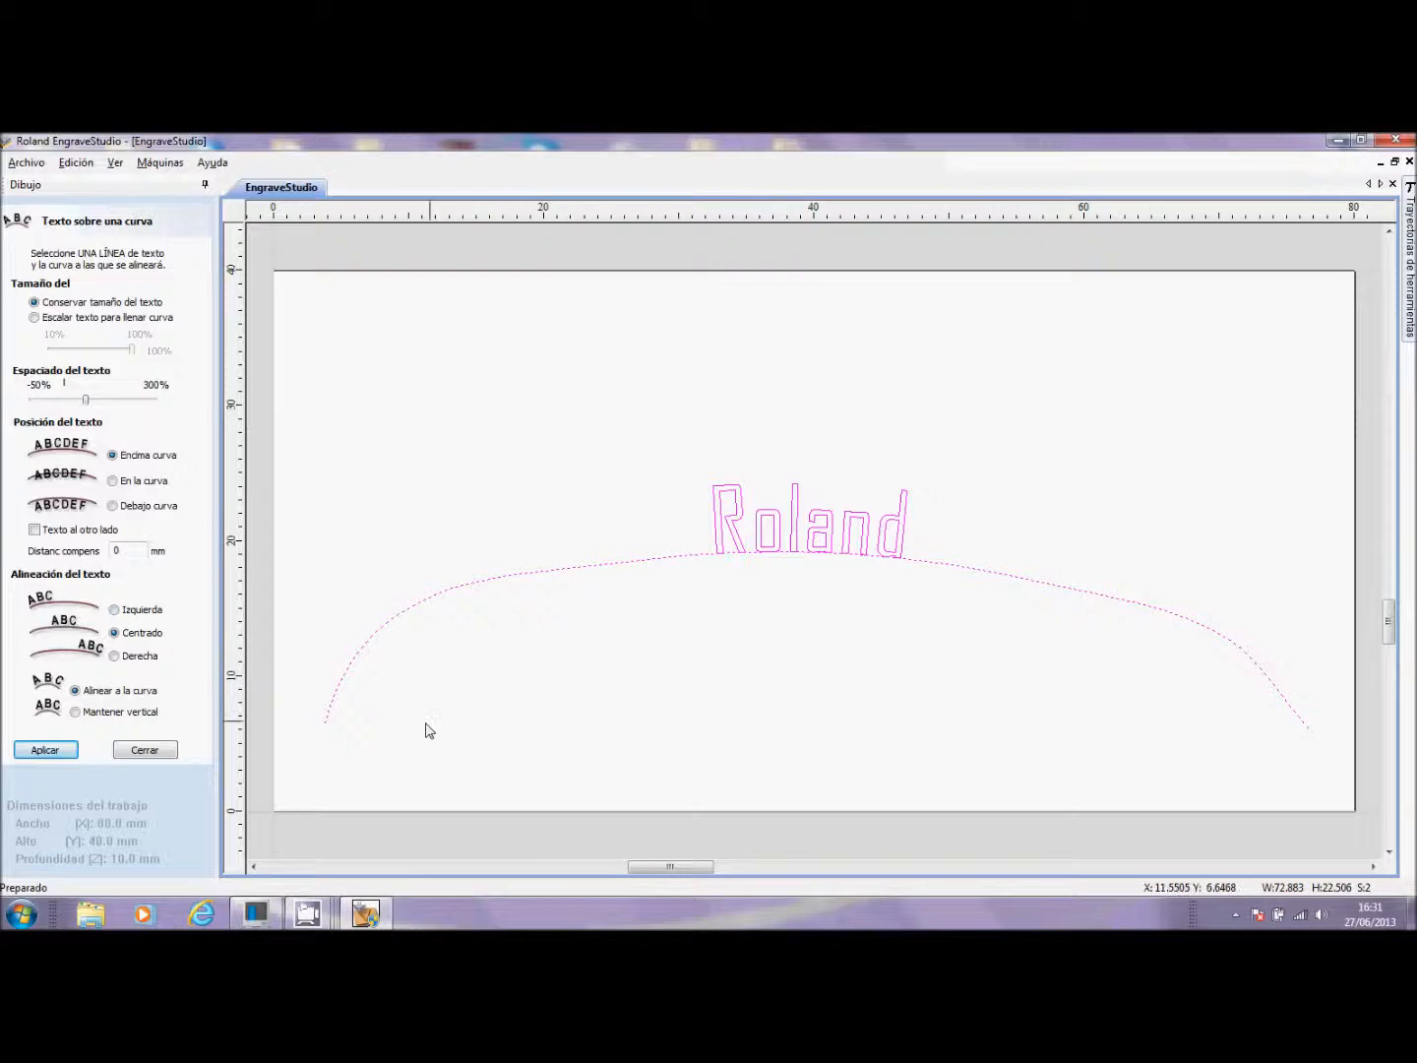
Step: Try Izquierda and Derecha alignment of "Roland" along the arched curve, and return it to Centrado
click(115, 609)
click(36, 752)
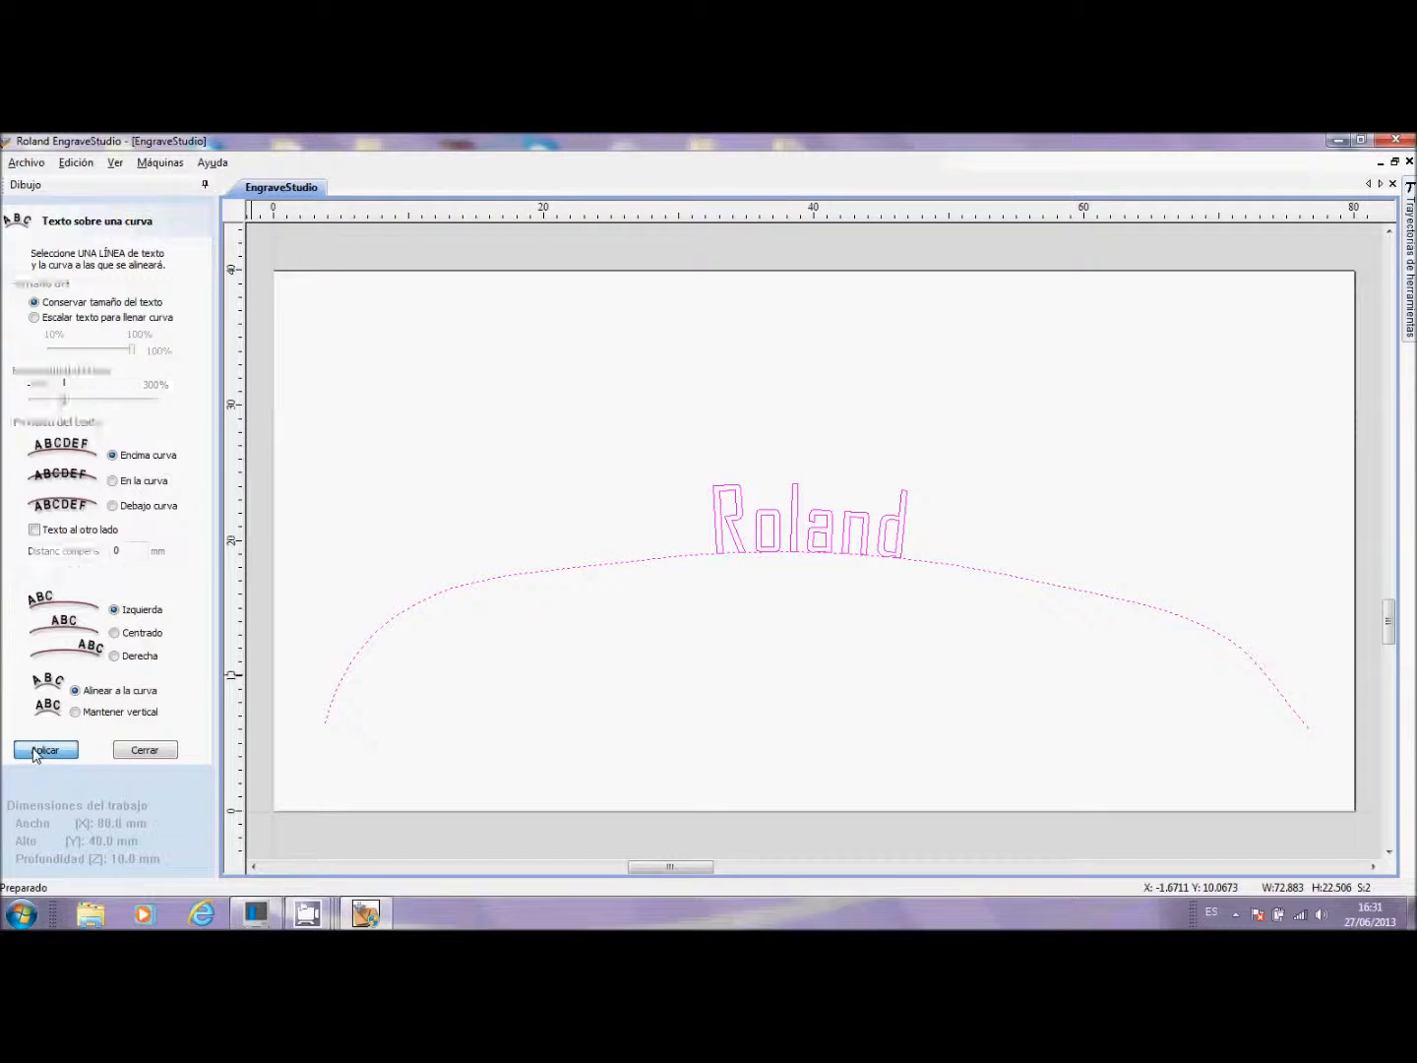
click(115, 633)
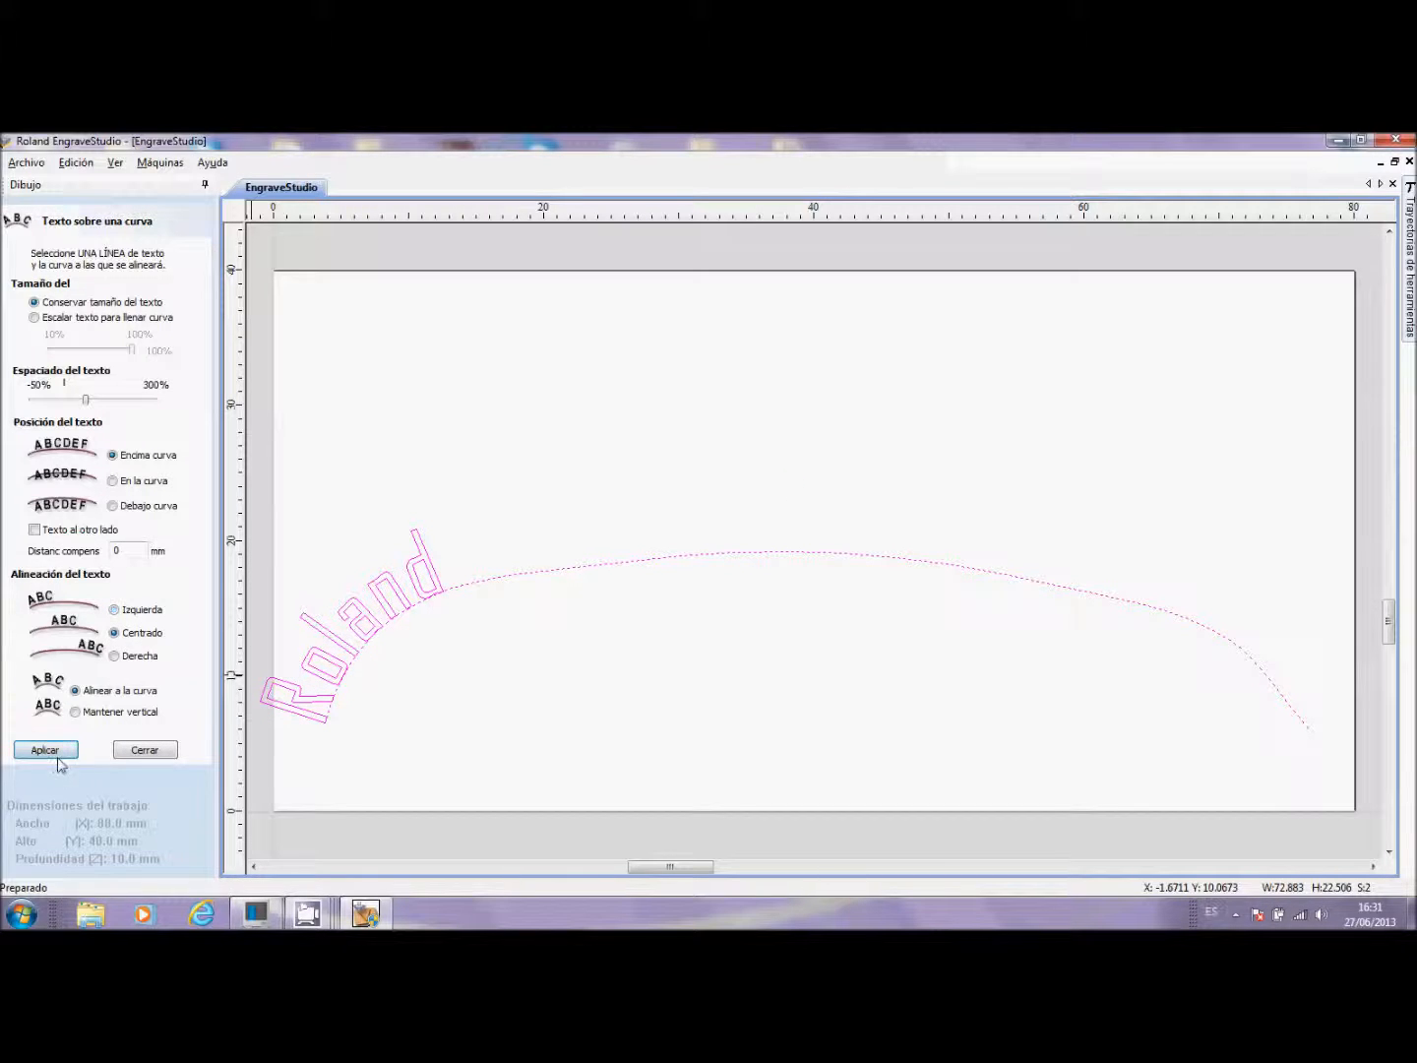
click(45, 751)
click(45, 751)
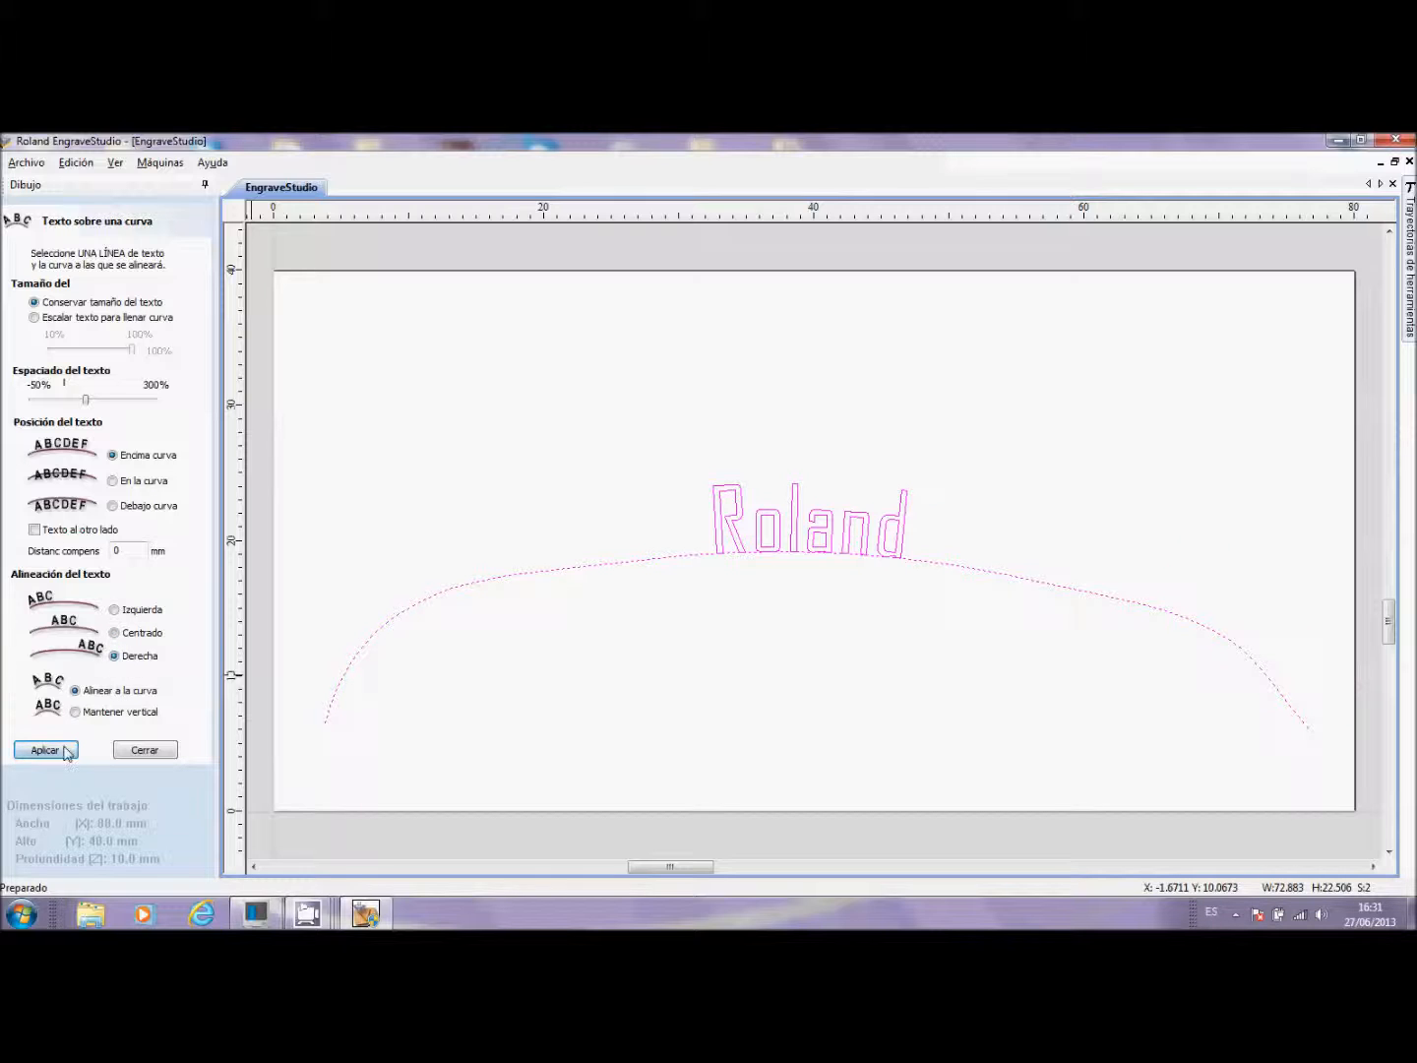
click(113, 633)
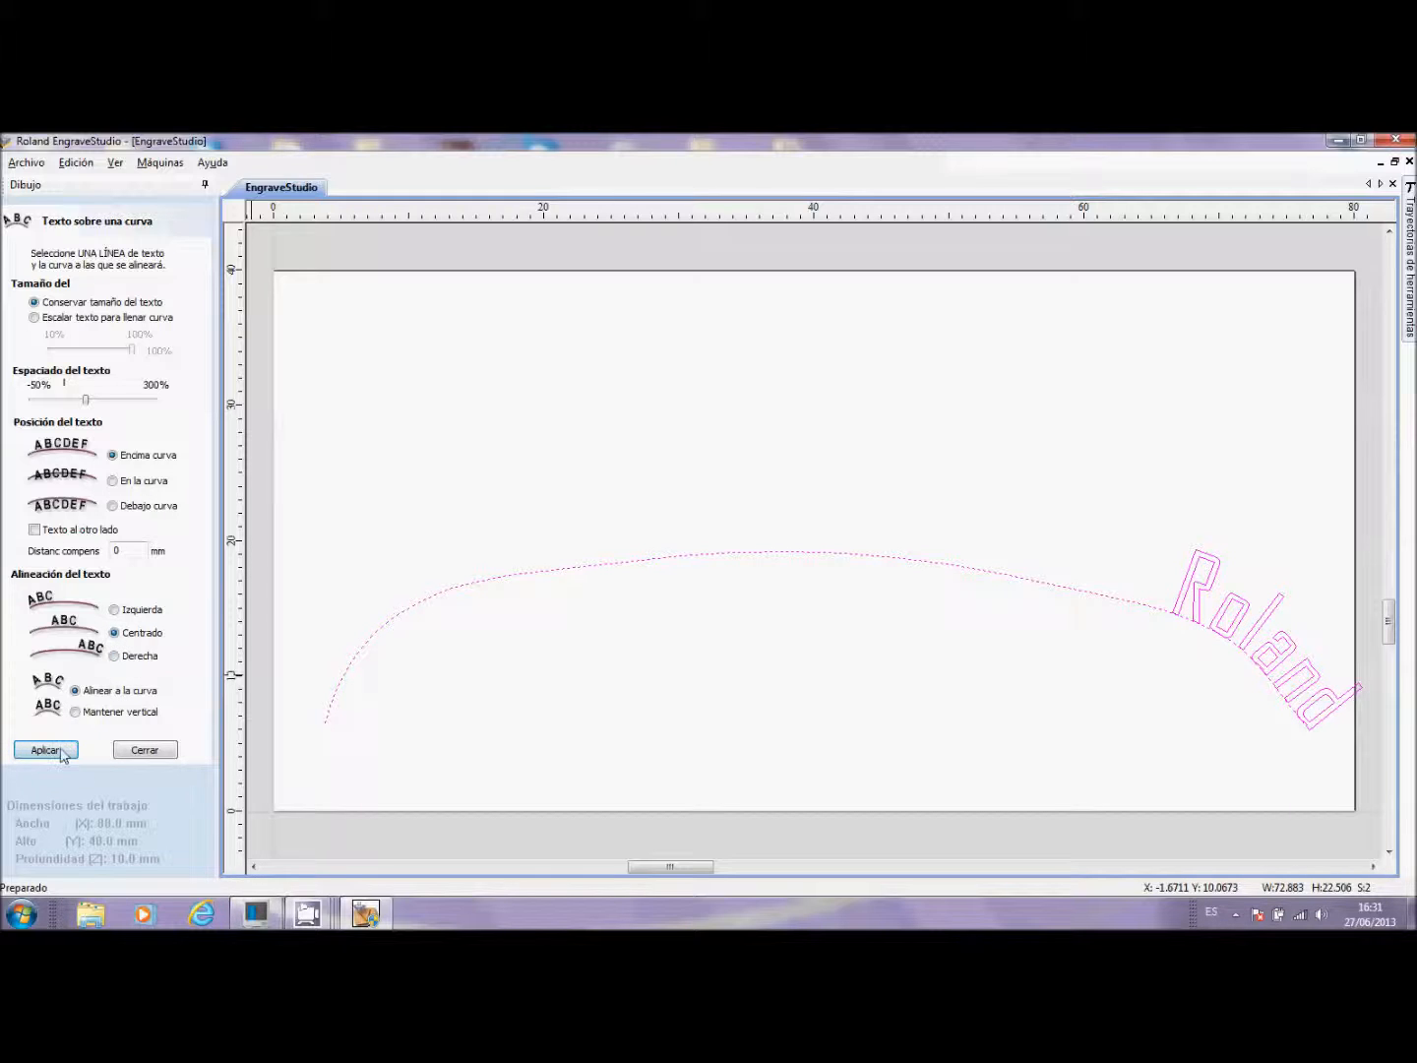
click(59, 752)
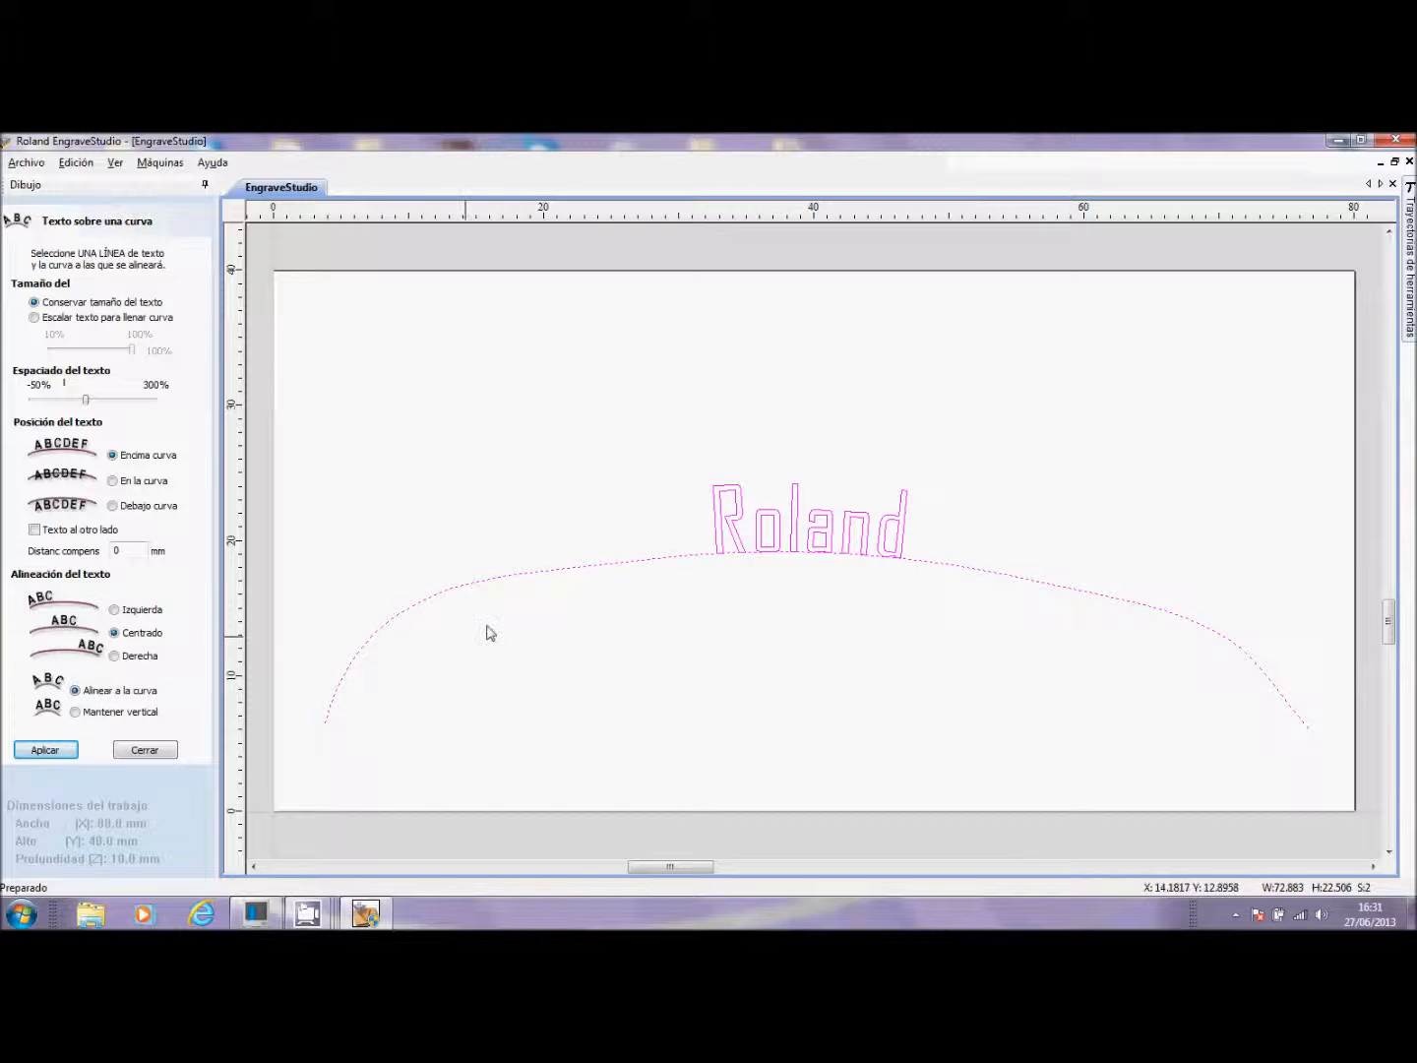
Step: Try upright letters (Mantener vertical) on the centred text, and restore Alinear a la curva
click(74, 712)
click(46, 750)
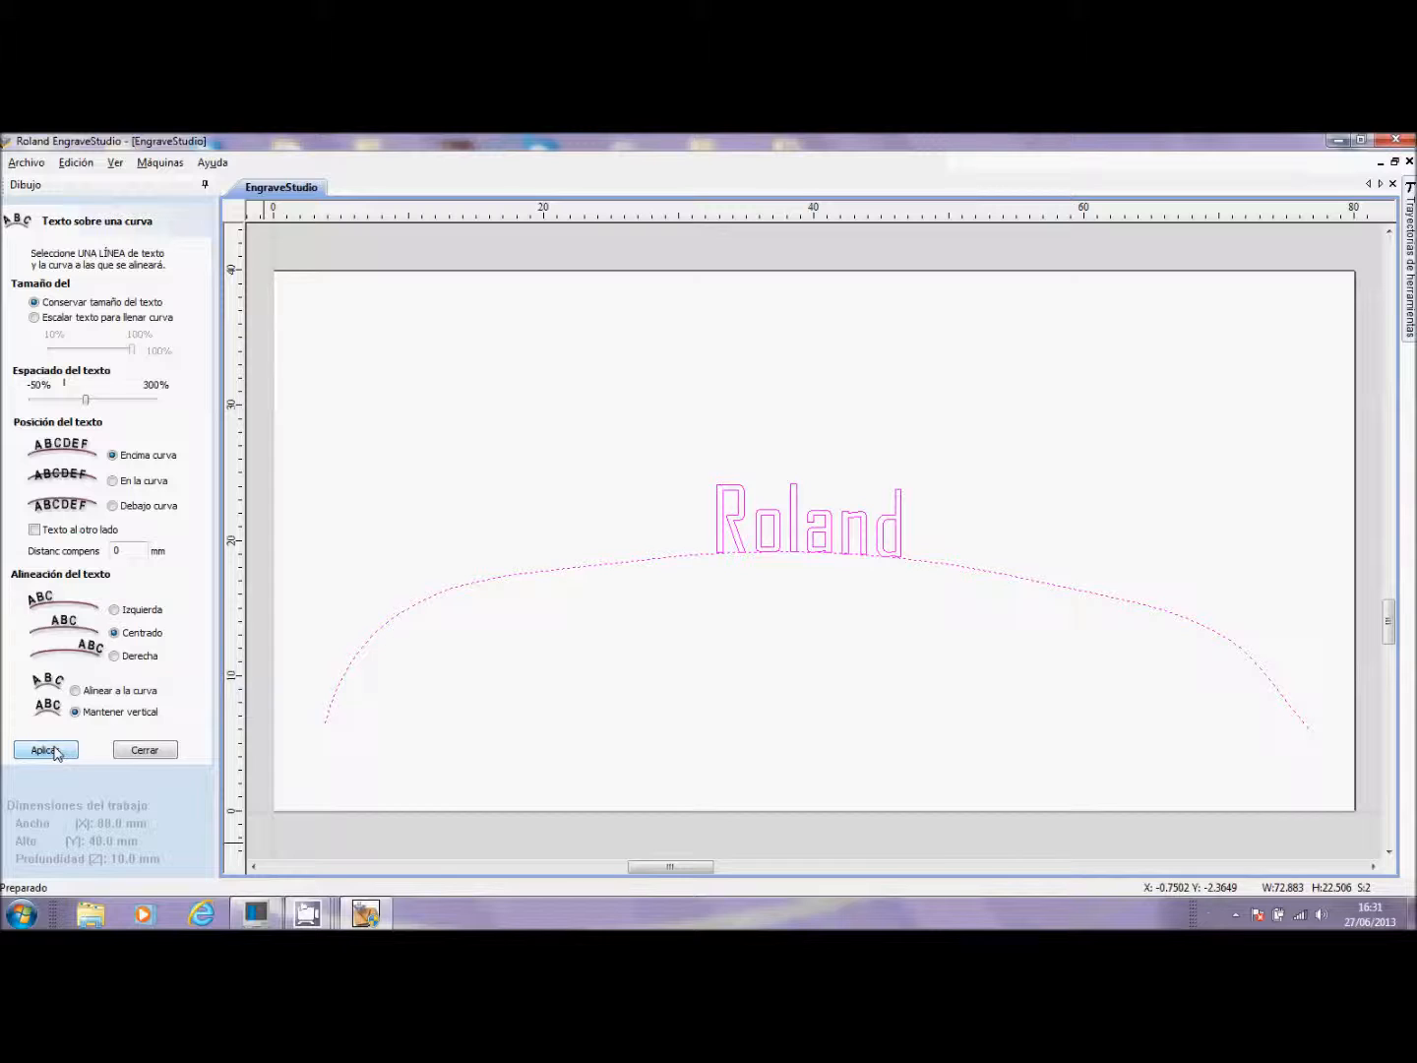
click(76, 690)
click(47, 750)
Step: Try left-aligned text with Mantener vertical letters, and restore Alinear a la curva with Centrado alignment
click(114, 609)
click(45, 749)
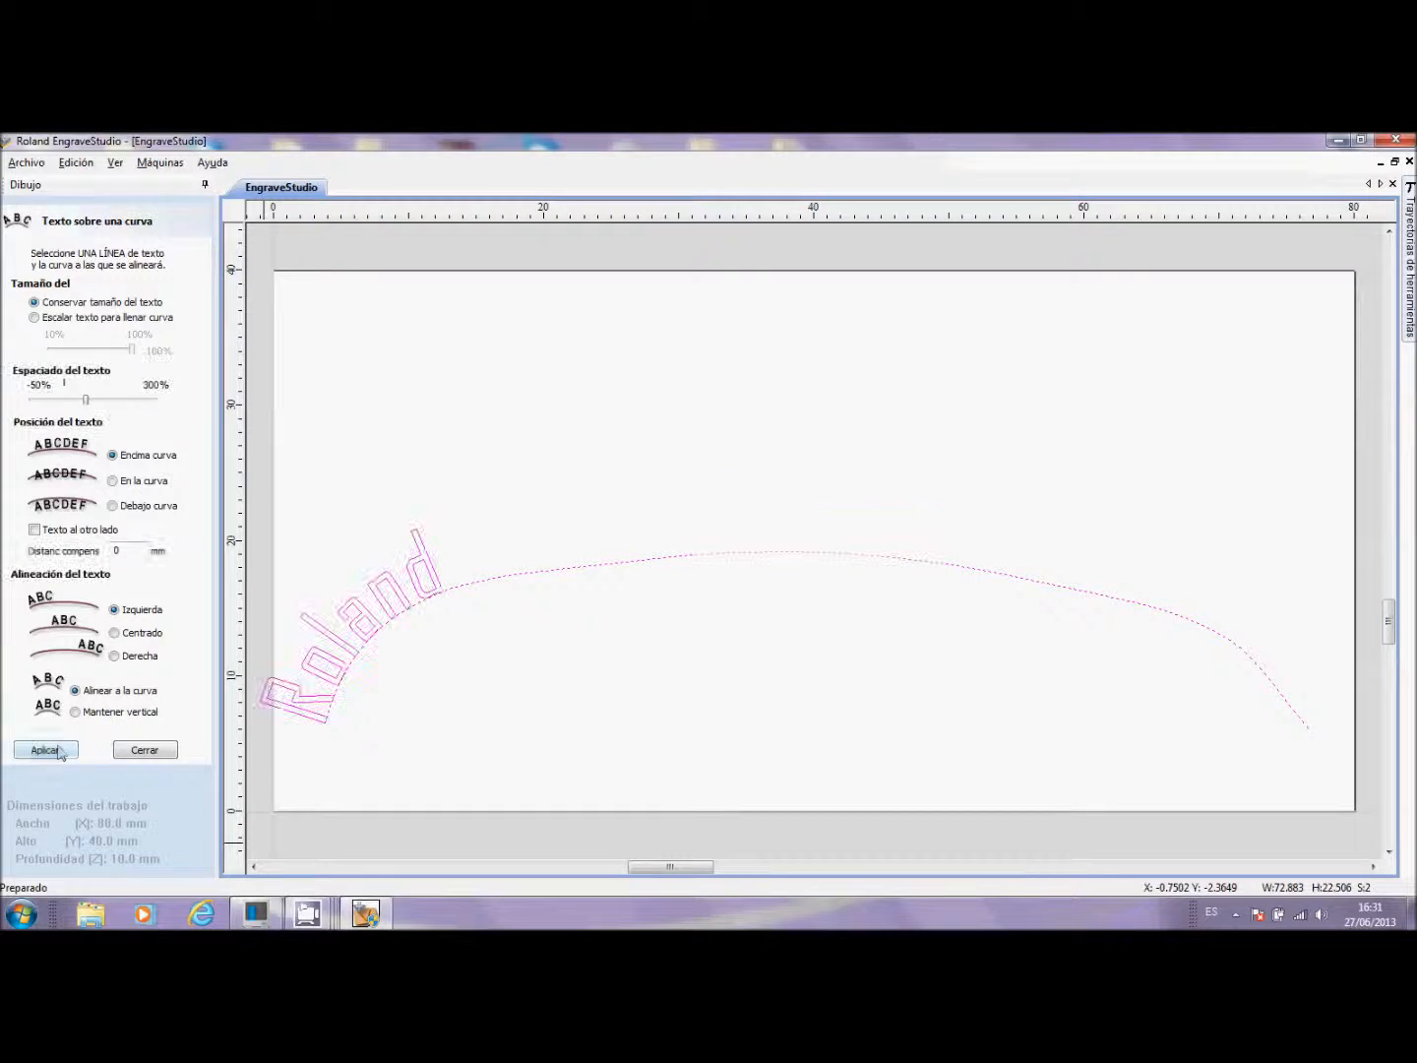
click(79, 713)
click(45, 750)
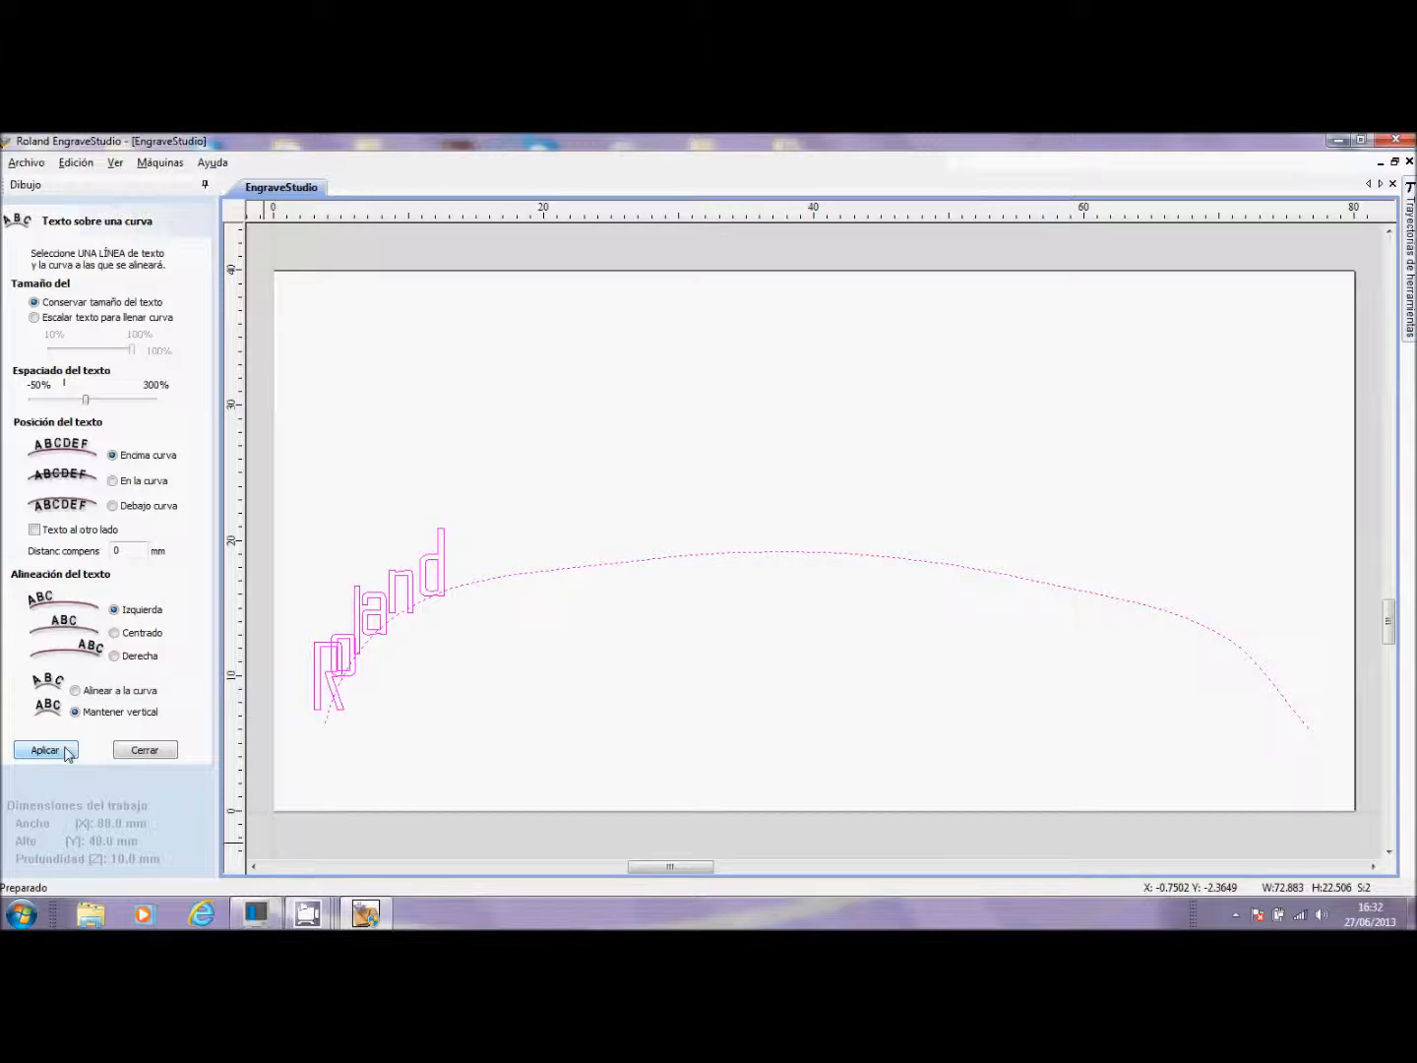
click(77, 691)
click(48, 750)
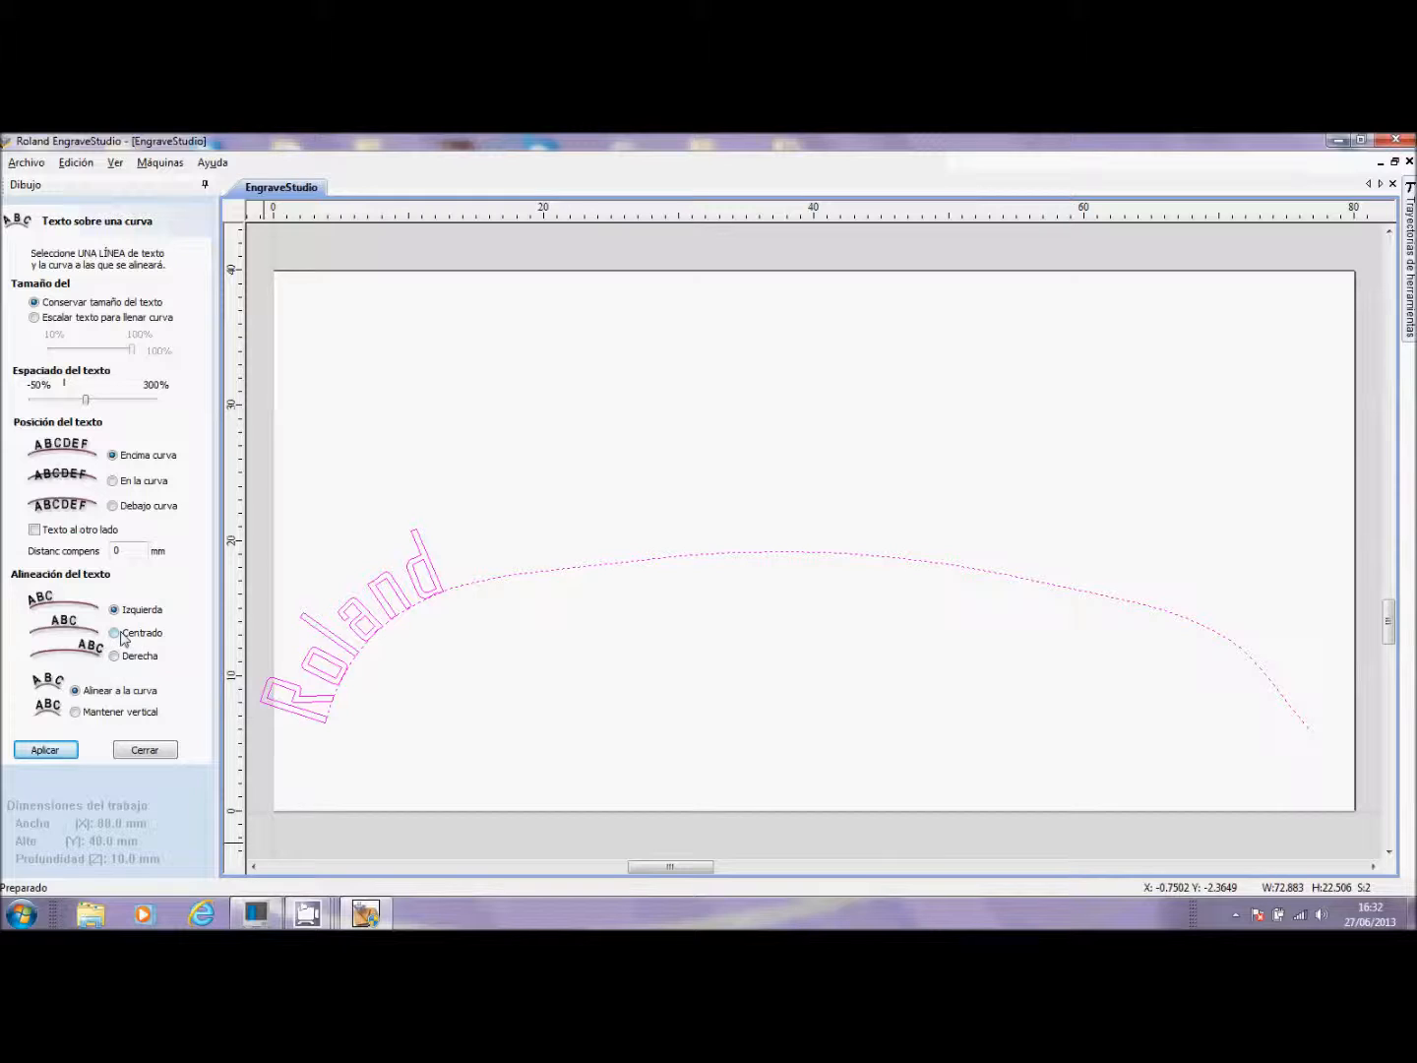
click(115, 634)
click(54, 749)
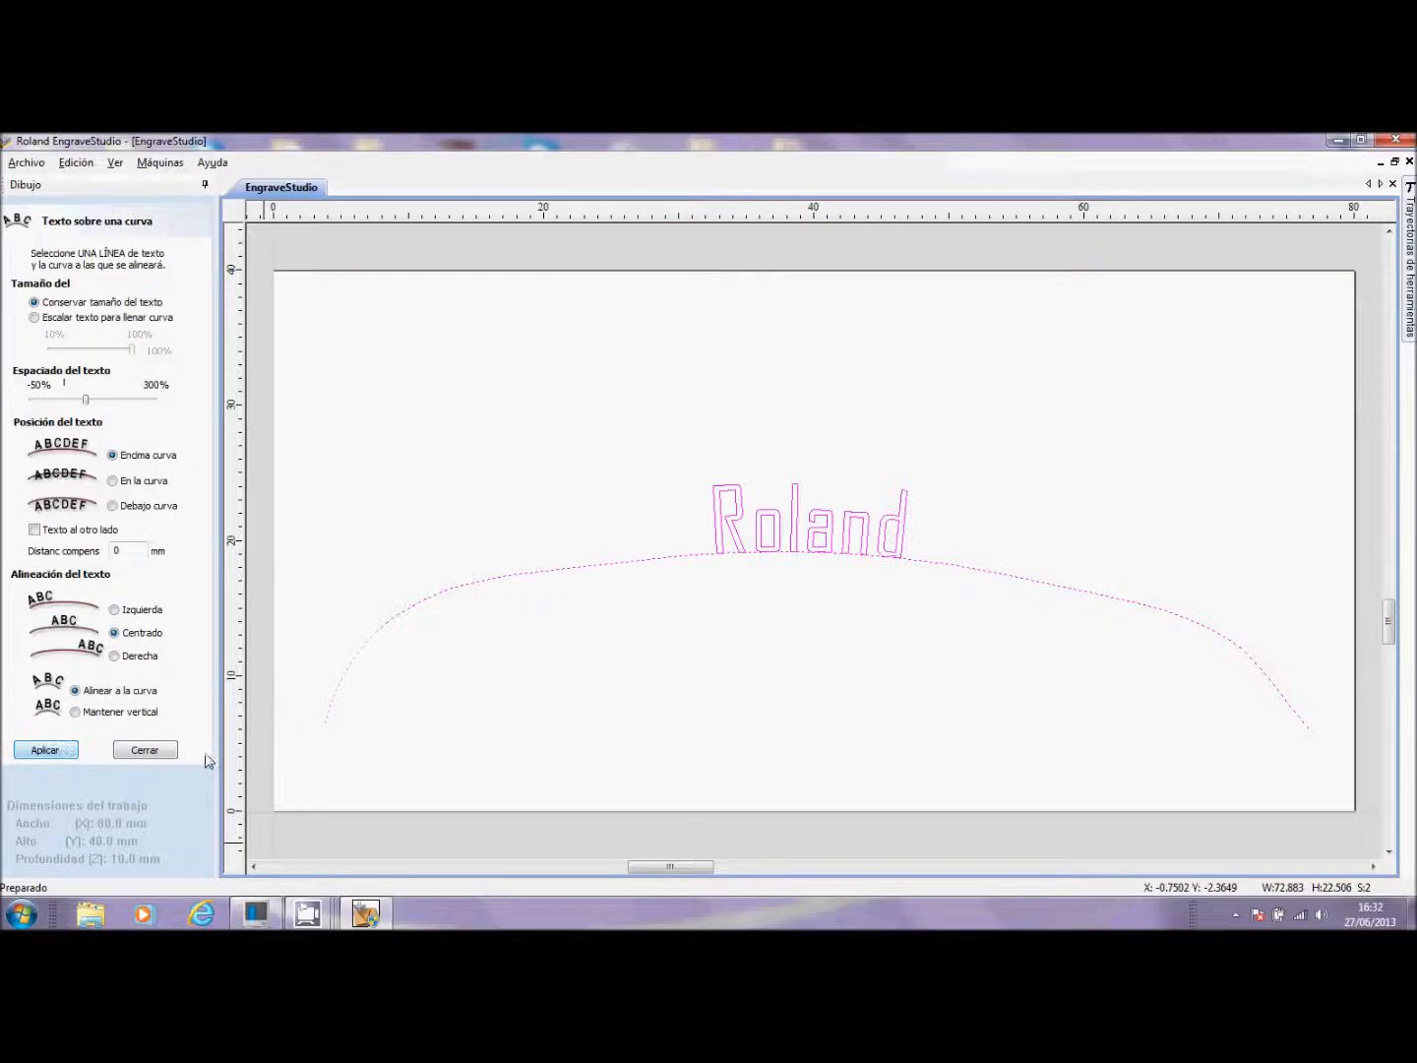
Step: Delete the arched guide curve, leaving the curved "Roland" text, and finish the text-on-curve operation
click(654, 568)
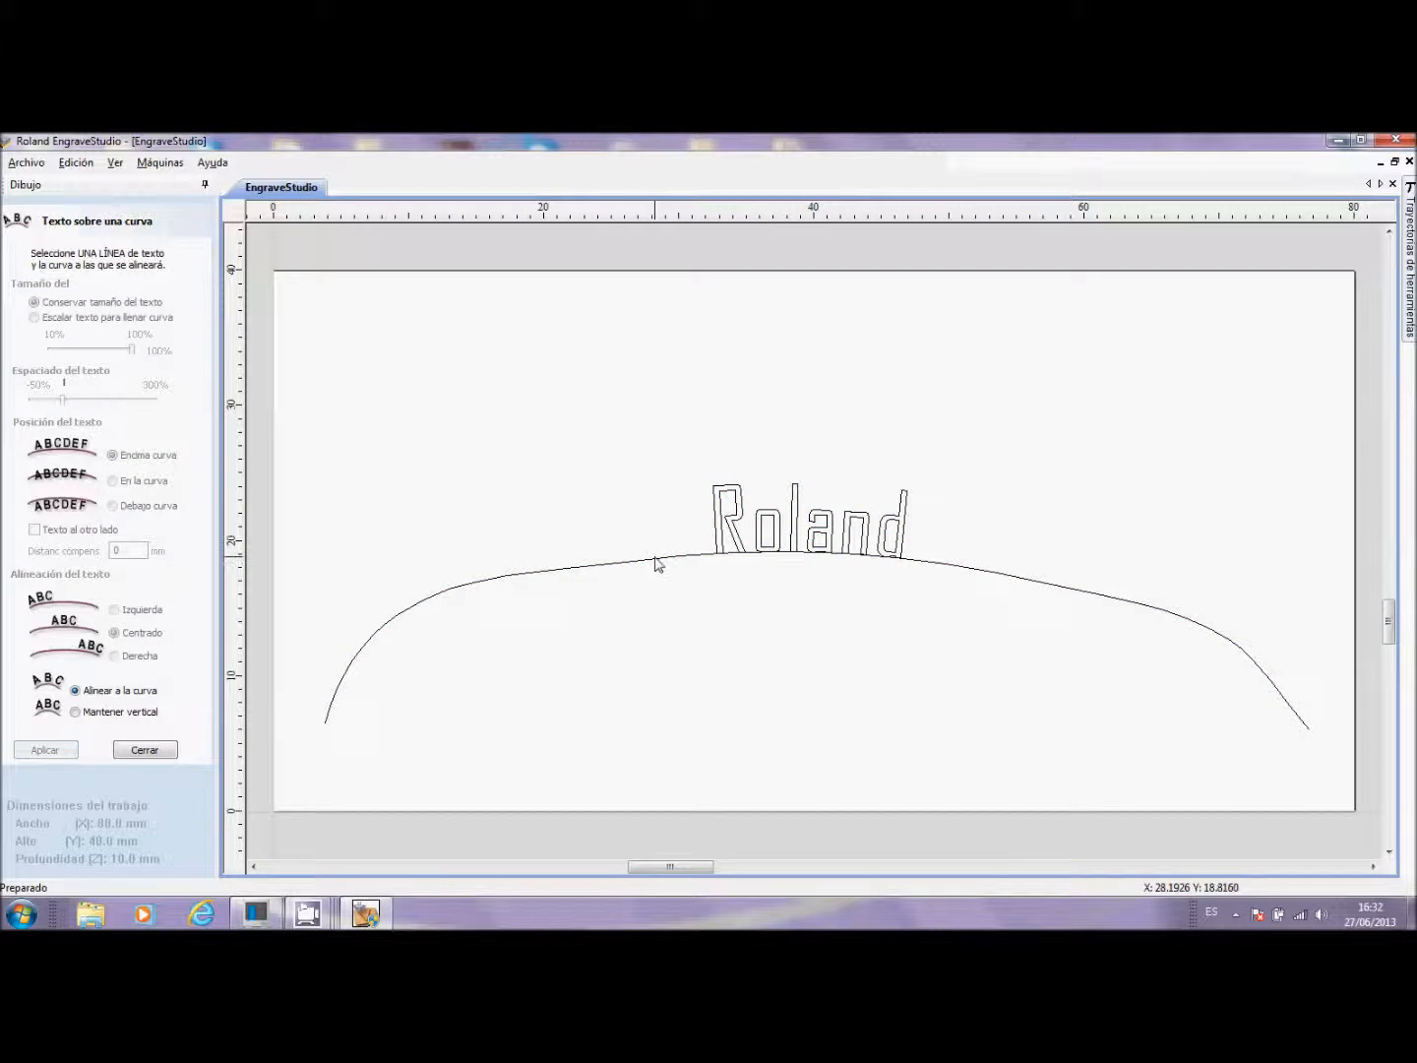
click(655, 559)
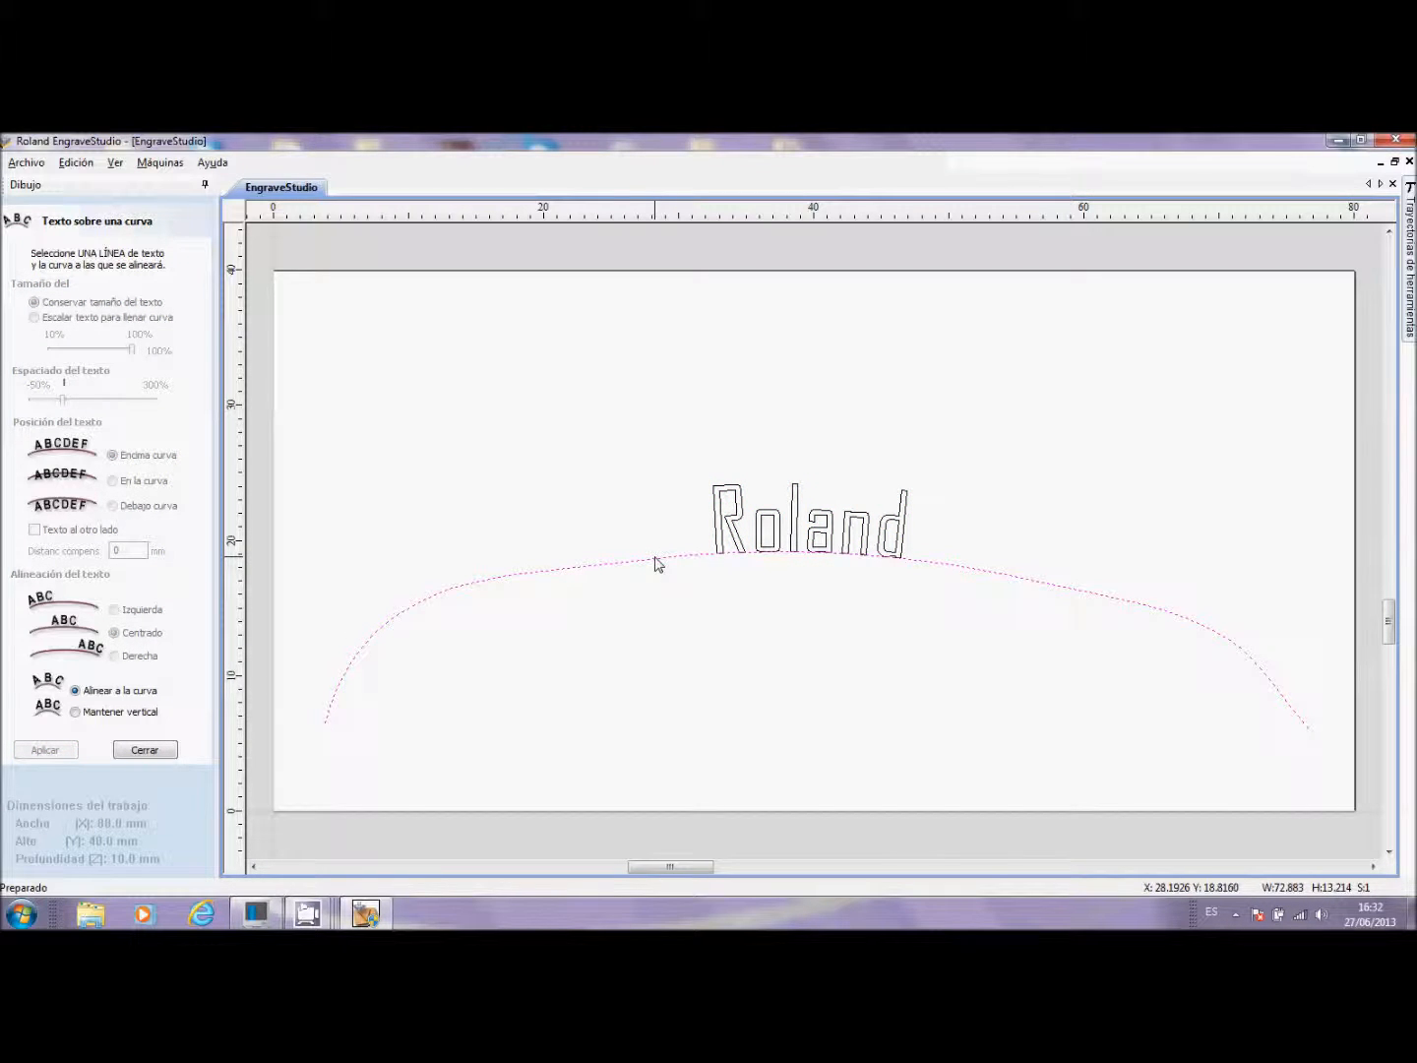
key(Delete)
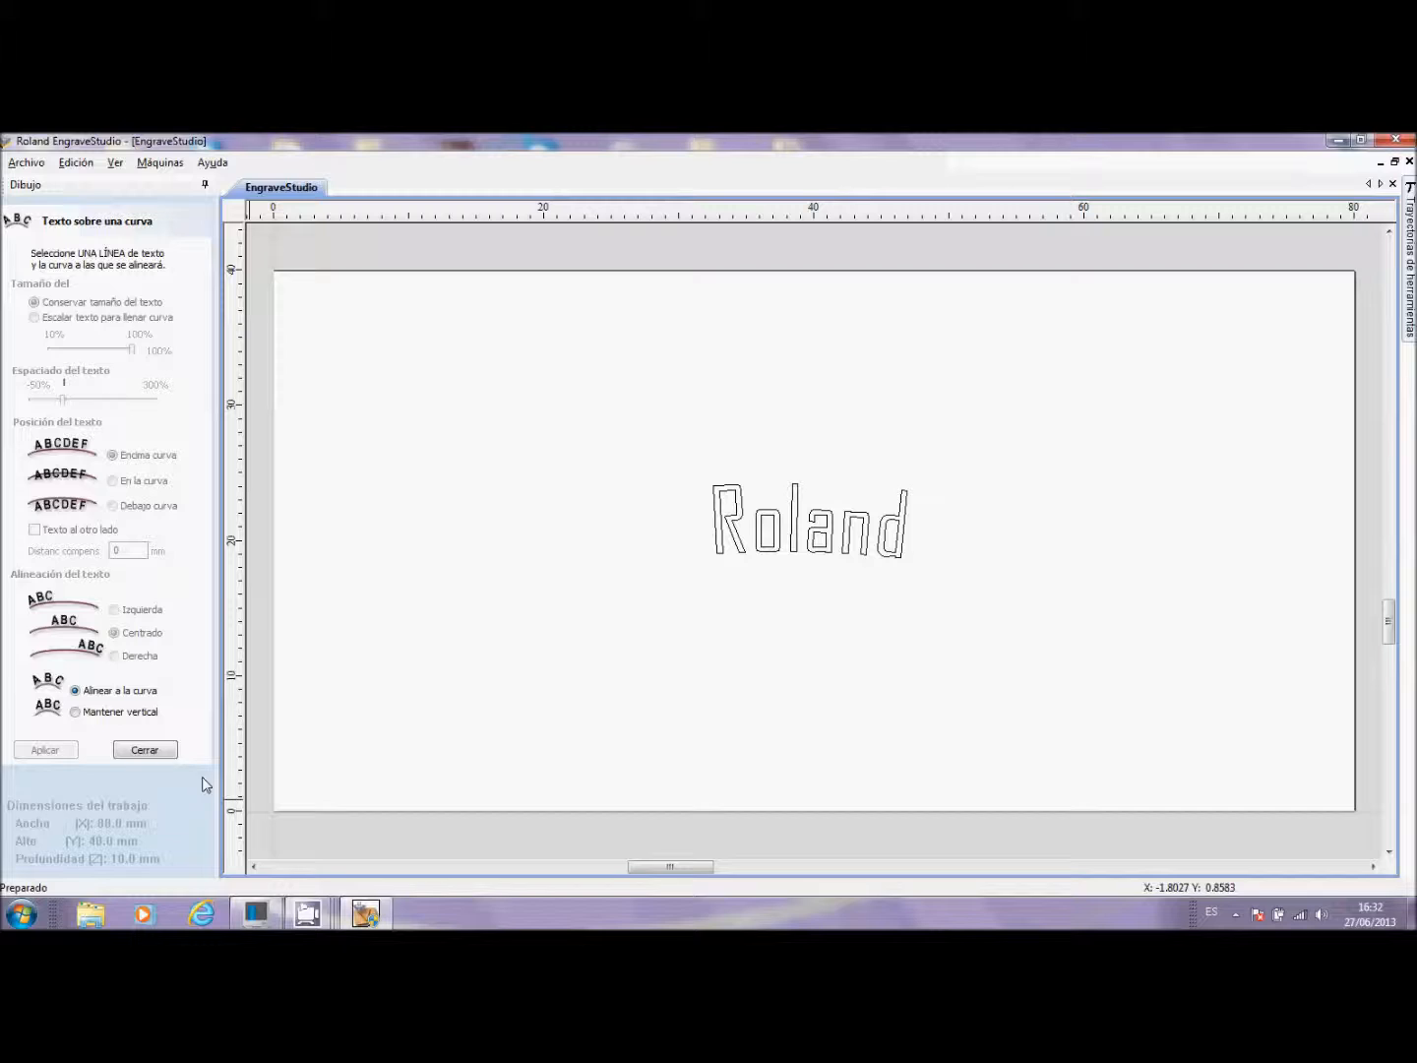
click(162, 753)
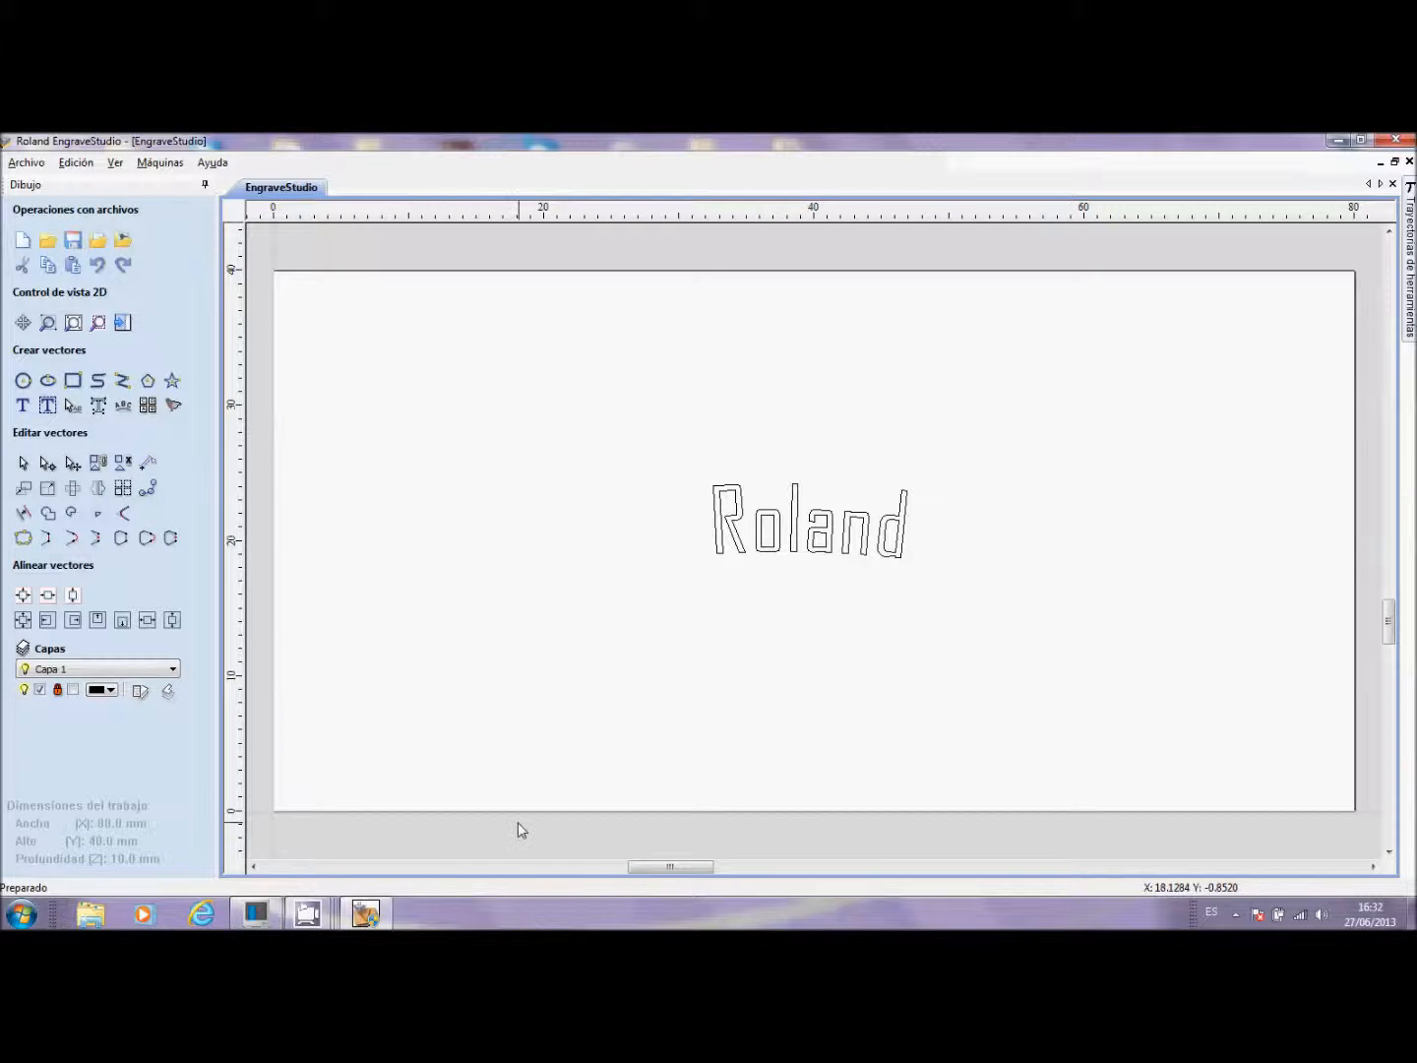
Step: Draw a circle about 31 mm in diameter and move it fully inside the left half of the work area
click(22, 380)
drag(355, 408, 534, 528)
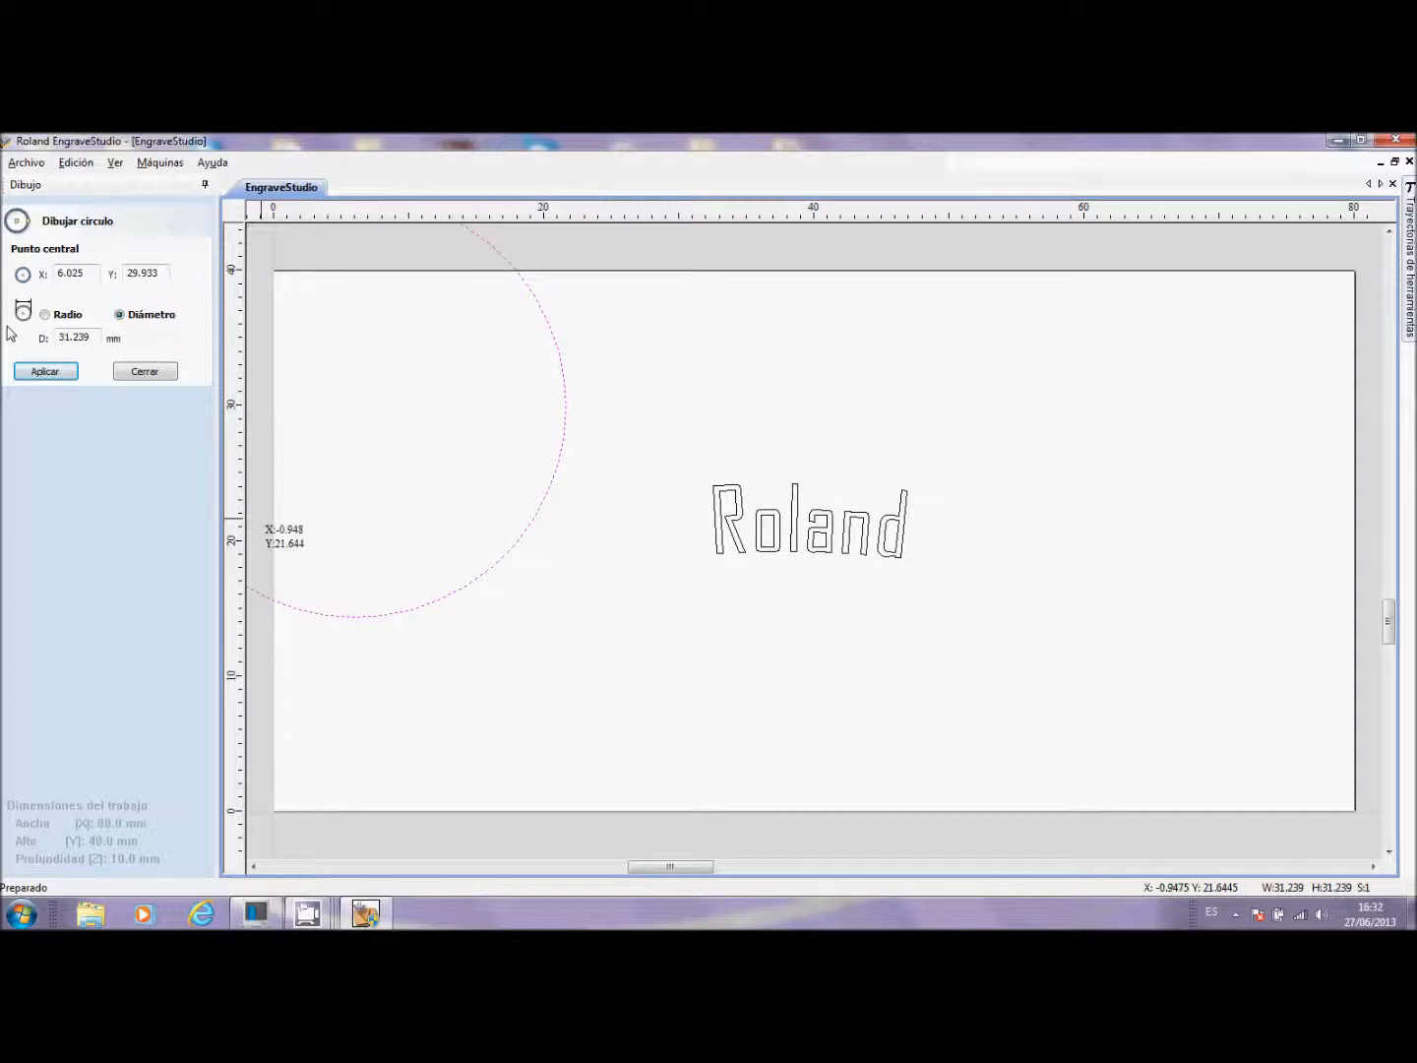
click(146, 372)
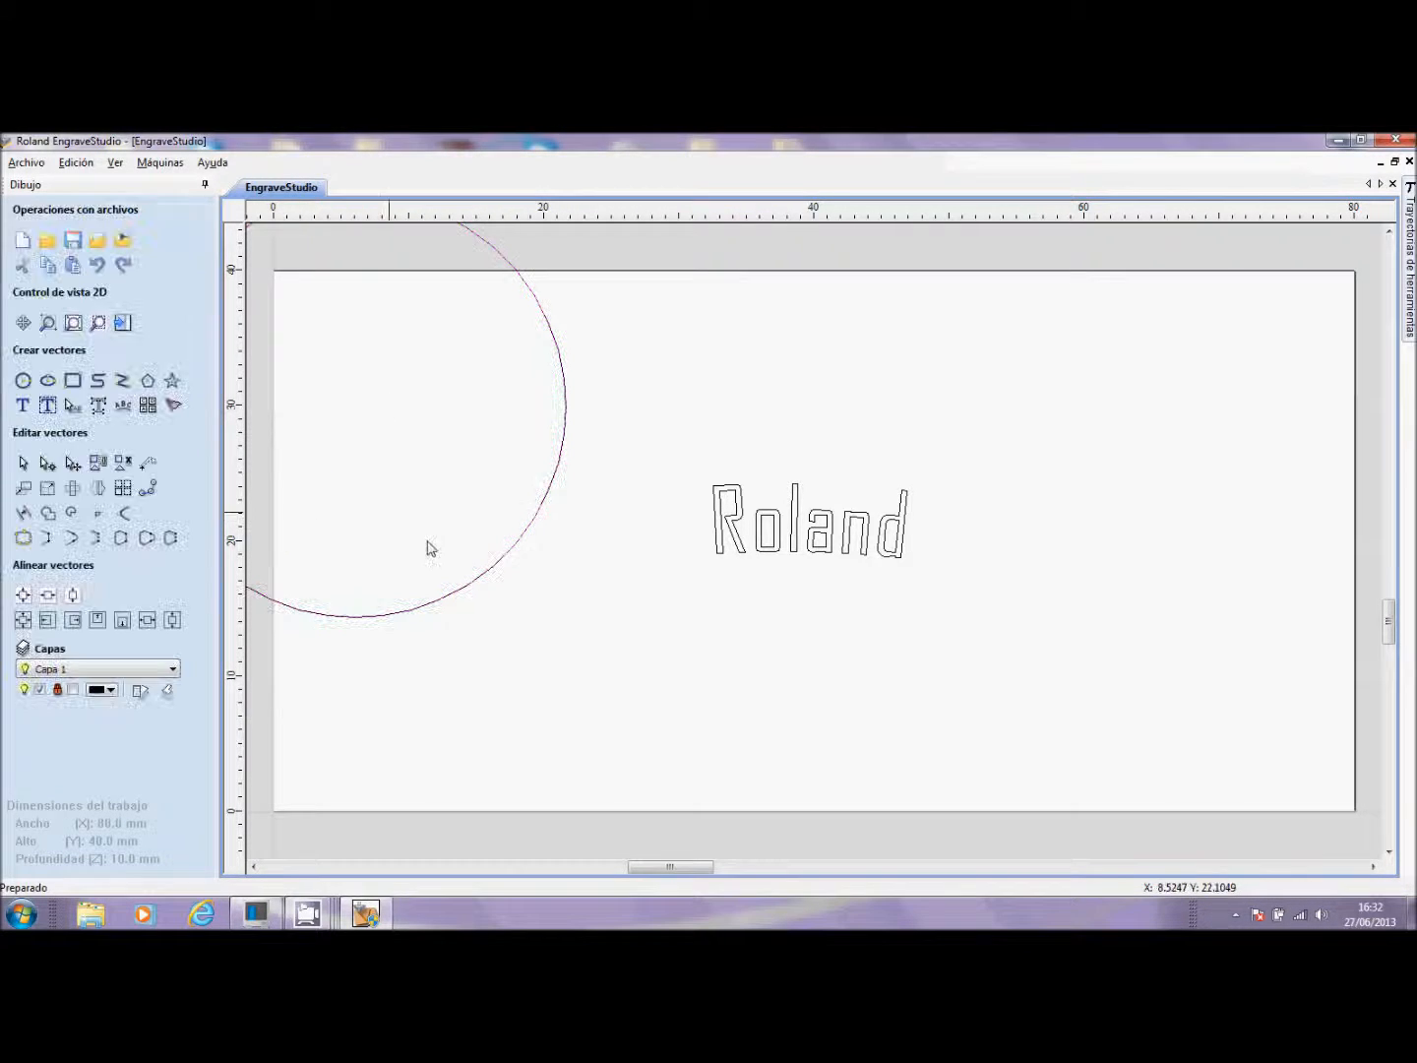
click(479, 581)
click(476, 576)
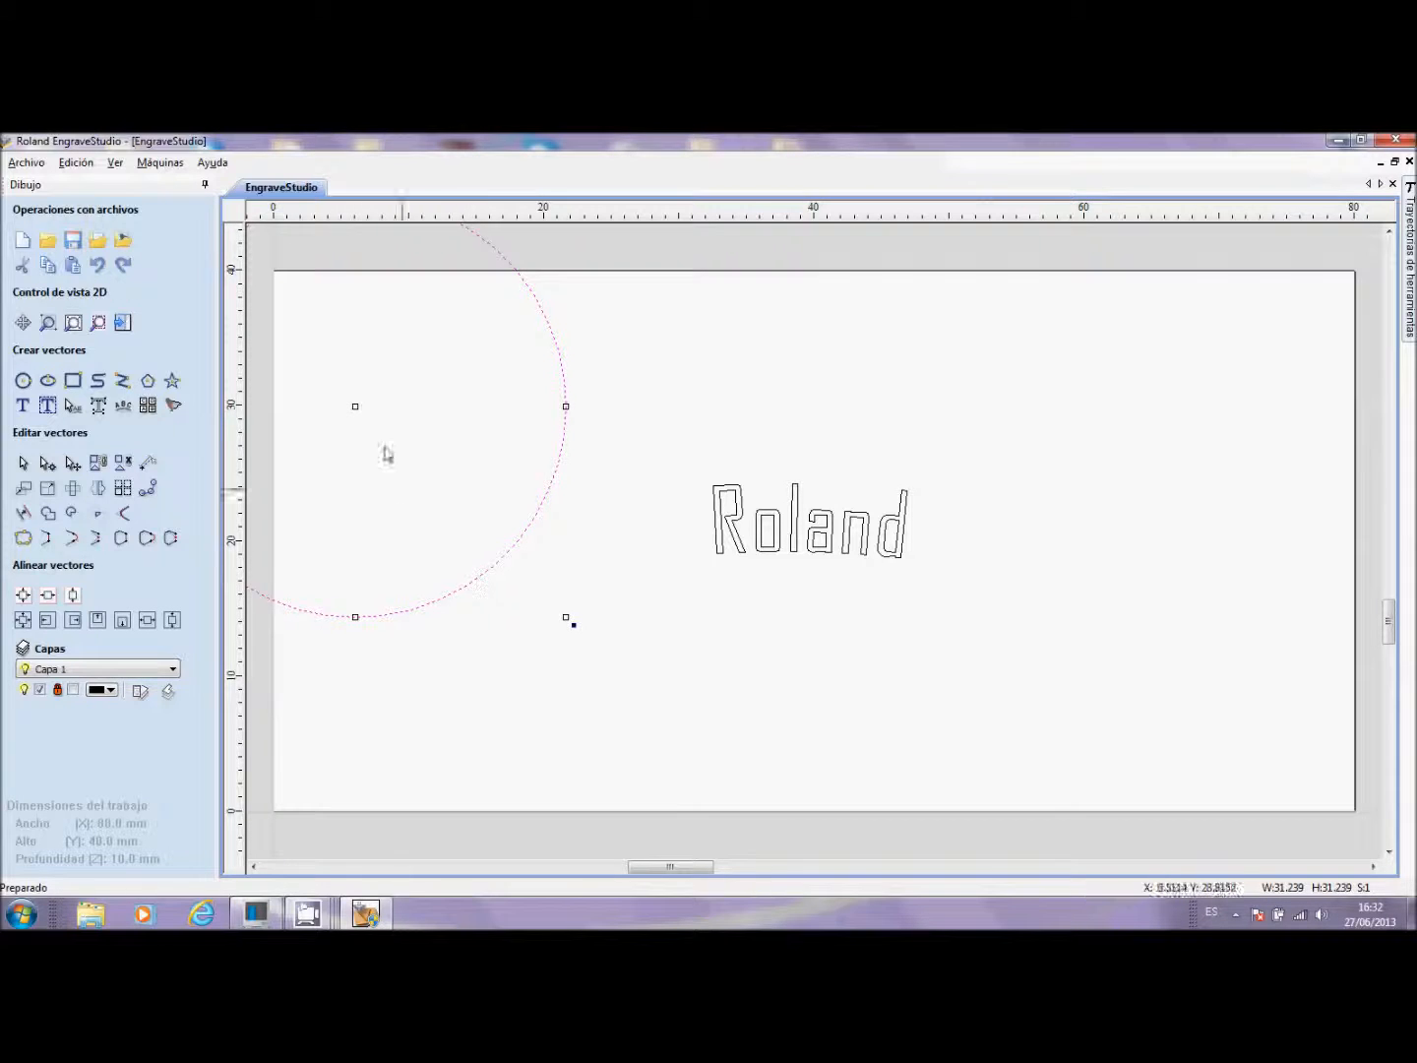
drag(356, 411, 531, 527)
Step: Move the curved "Roland" text to the right, clear of the circle
click(888, 558)
click(825, 536)
drag(805, 528, 948, 562)
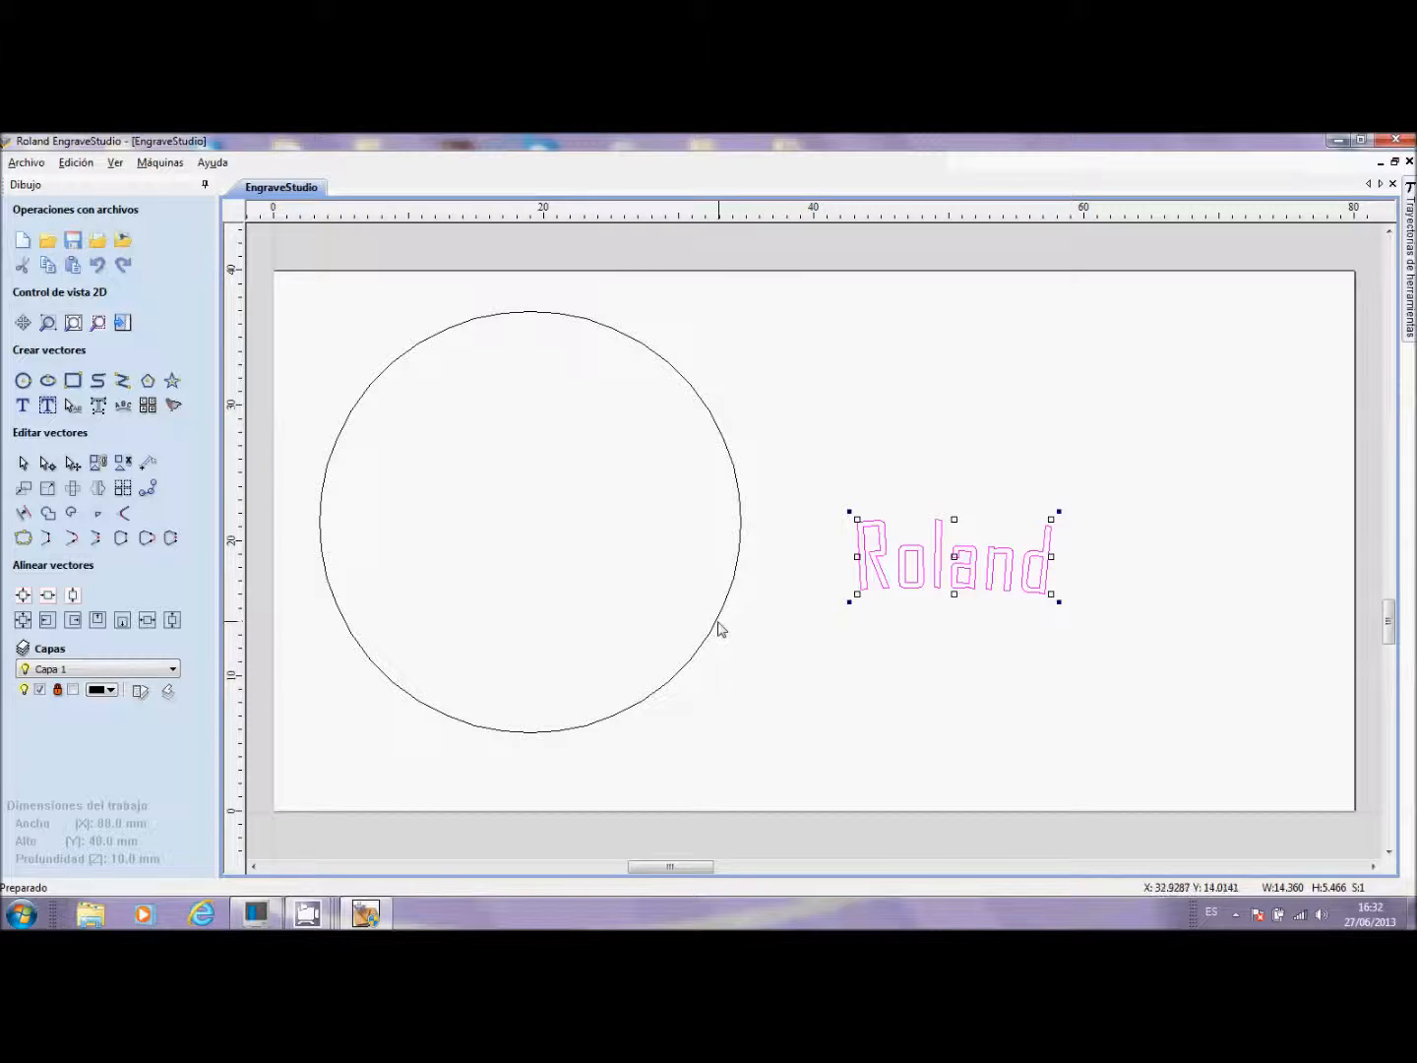
Step: Place "Roland" along the circle with Encima curva and Centrado, and flip it with Texto al otro lado
shift+click(715, 629)
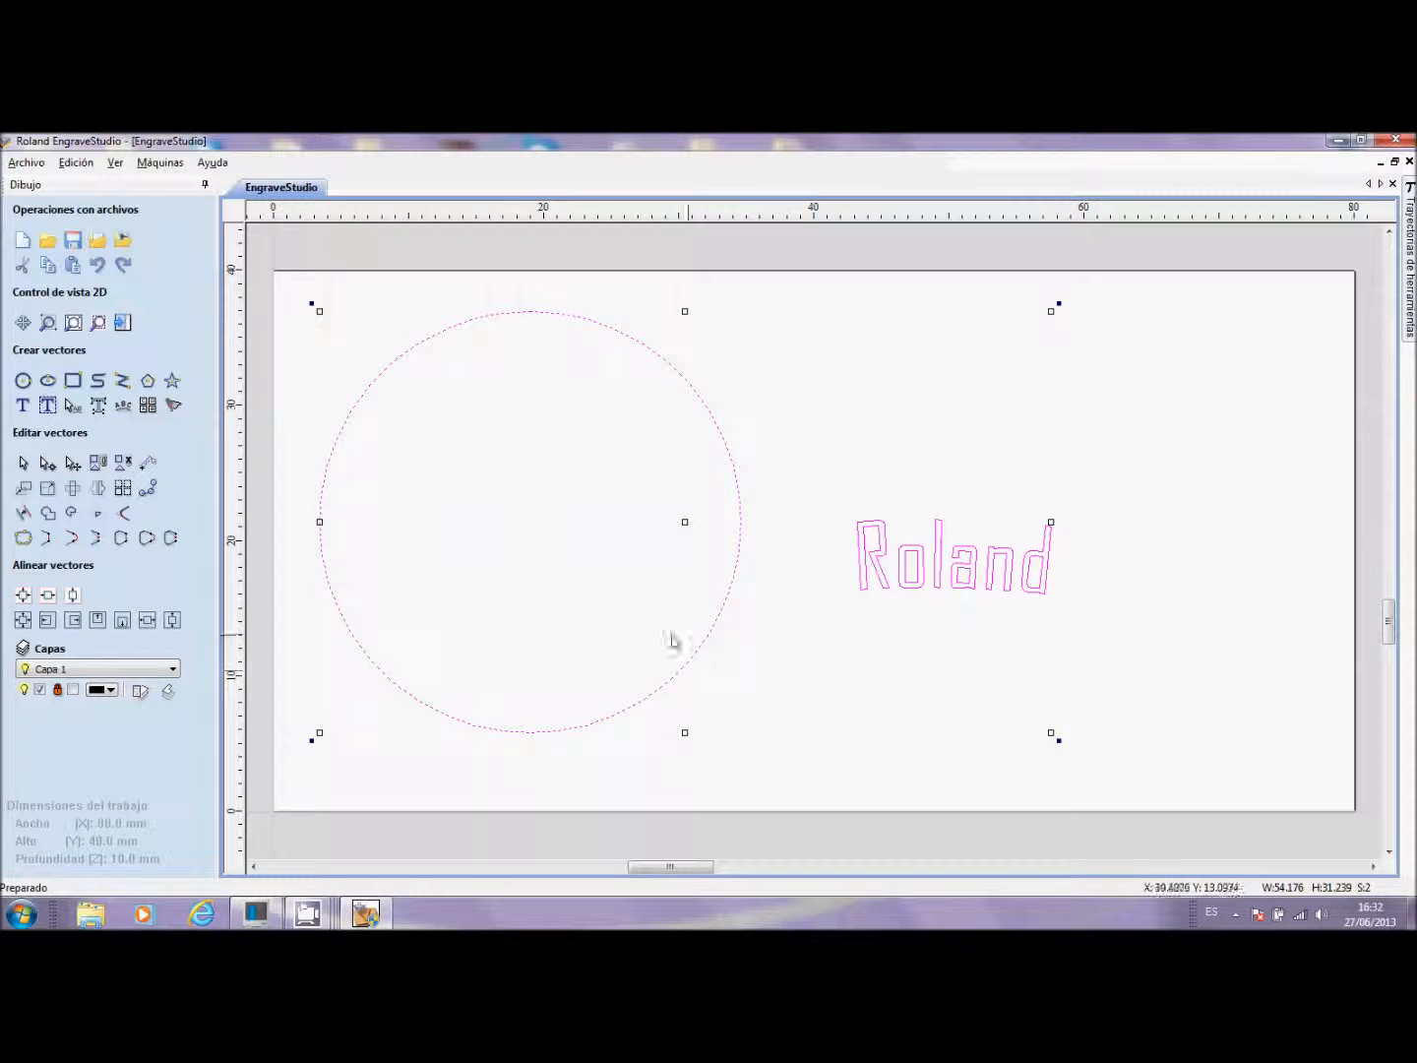
click(123, 405)
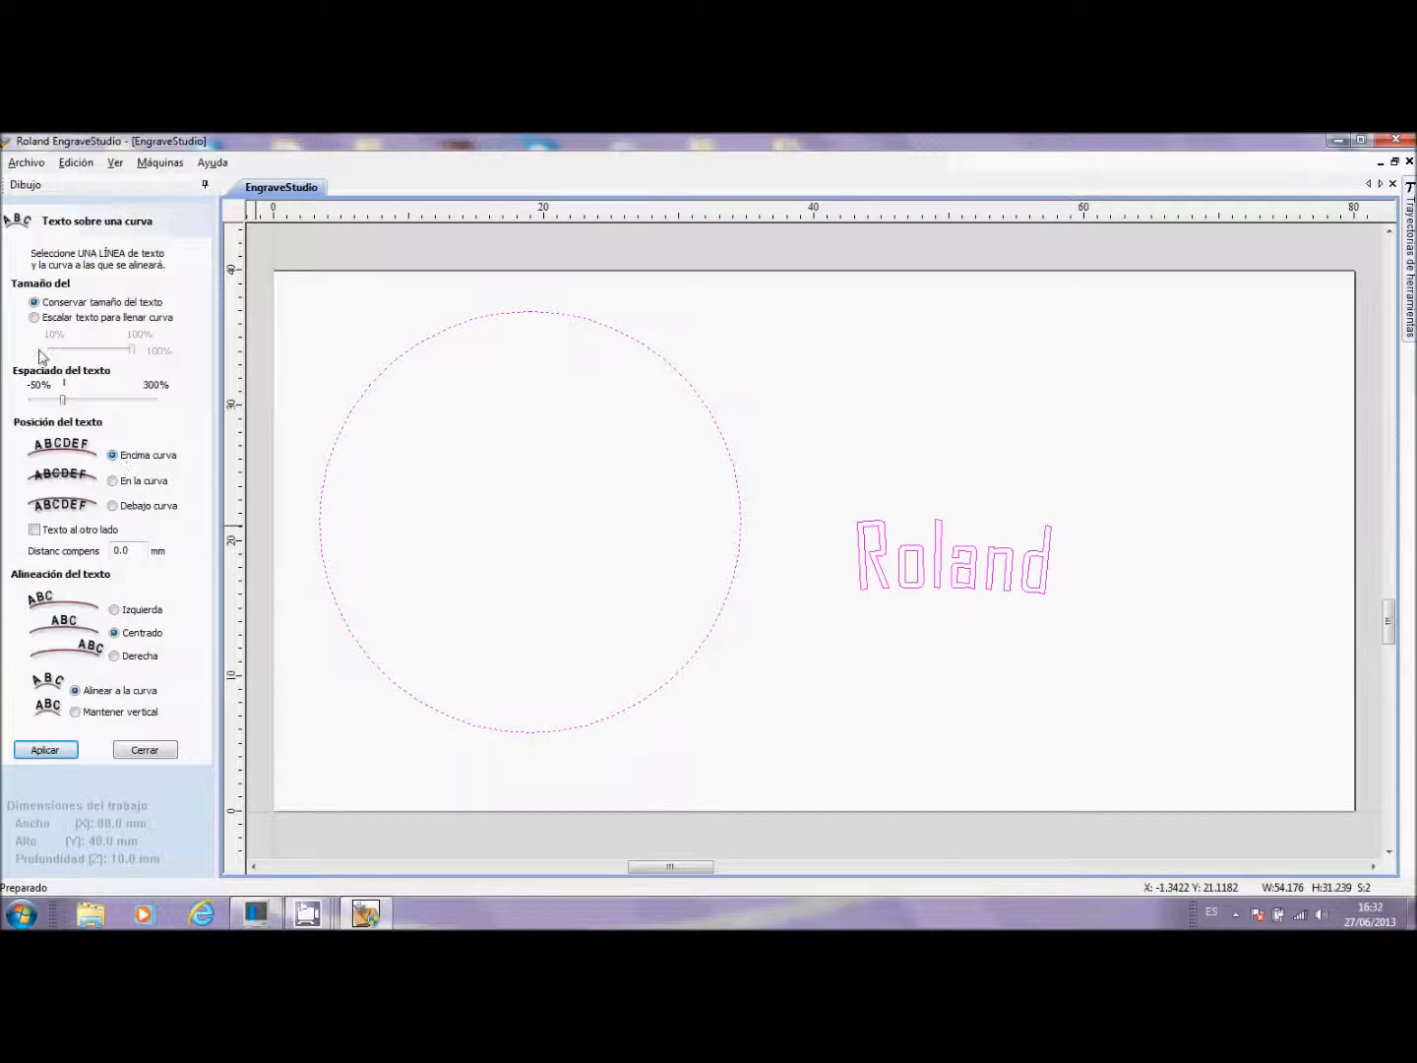
click(47, 750)
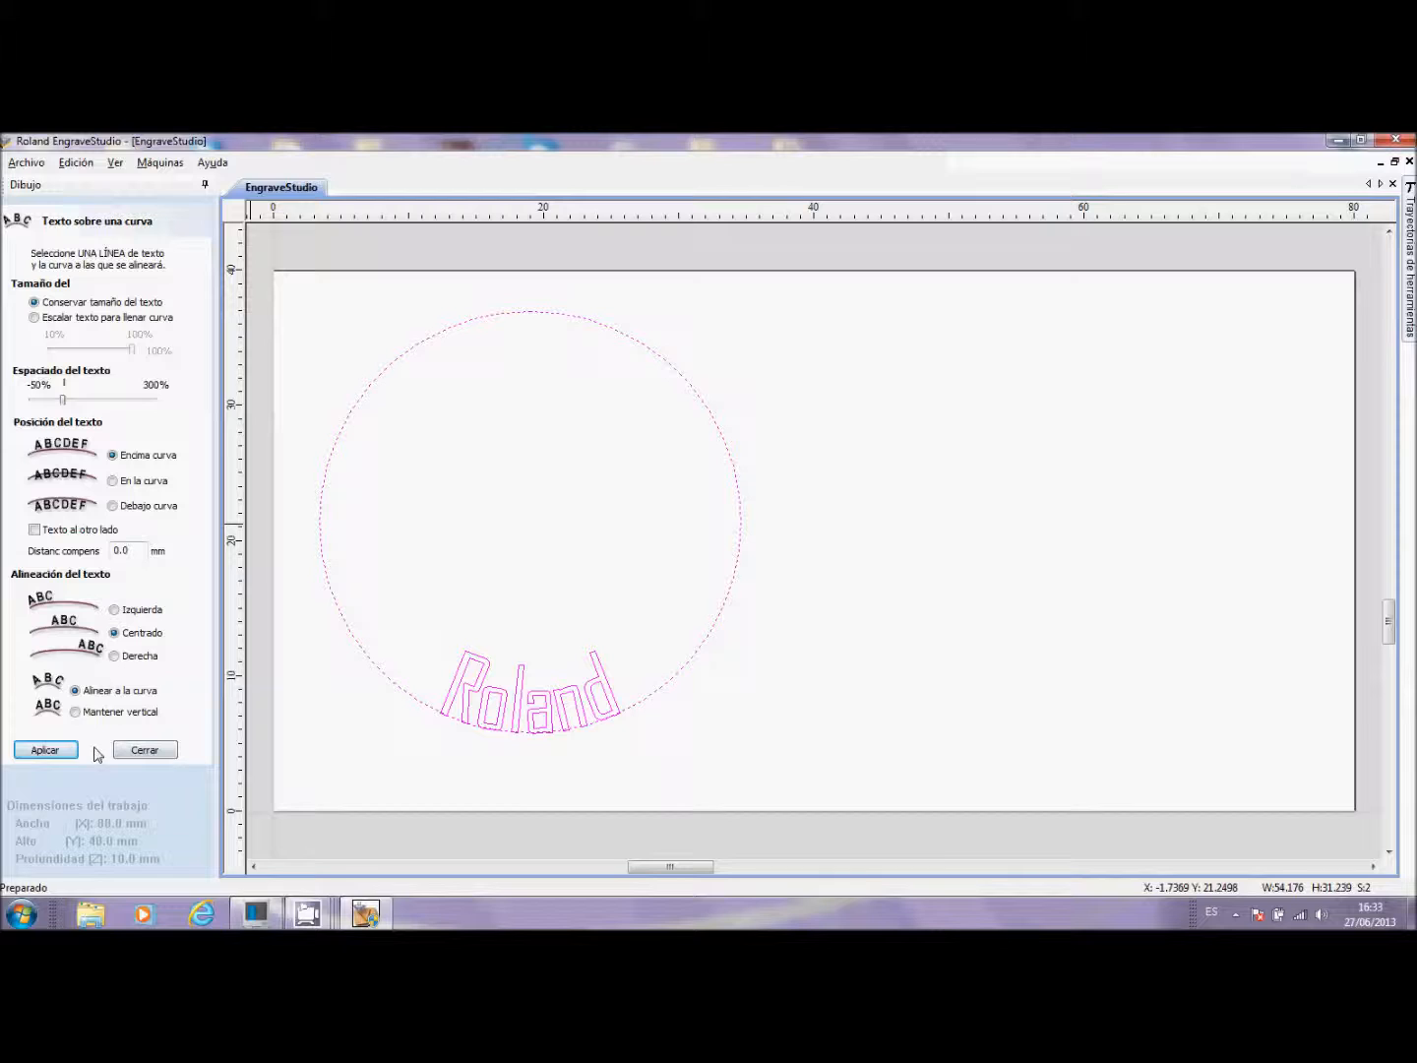
click(36, 531)
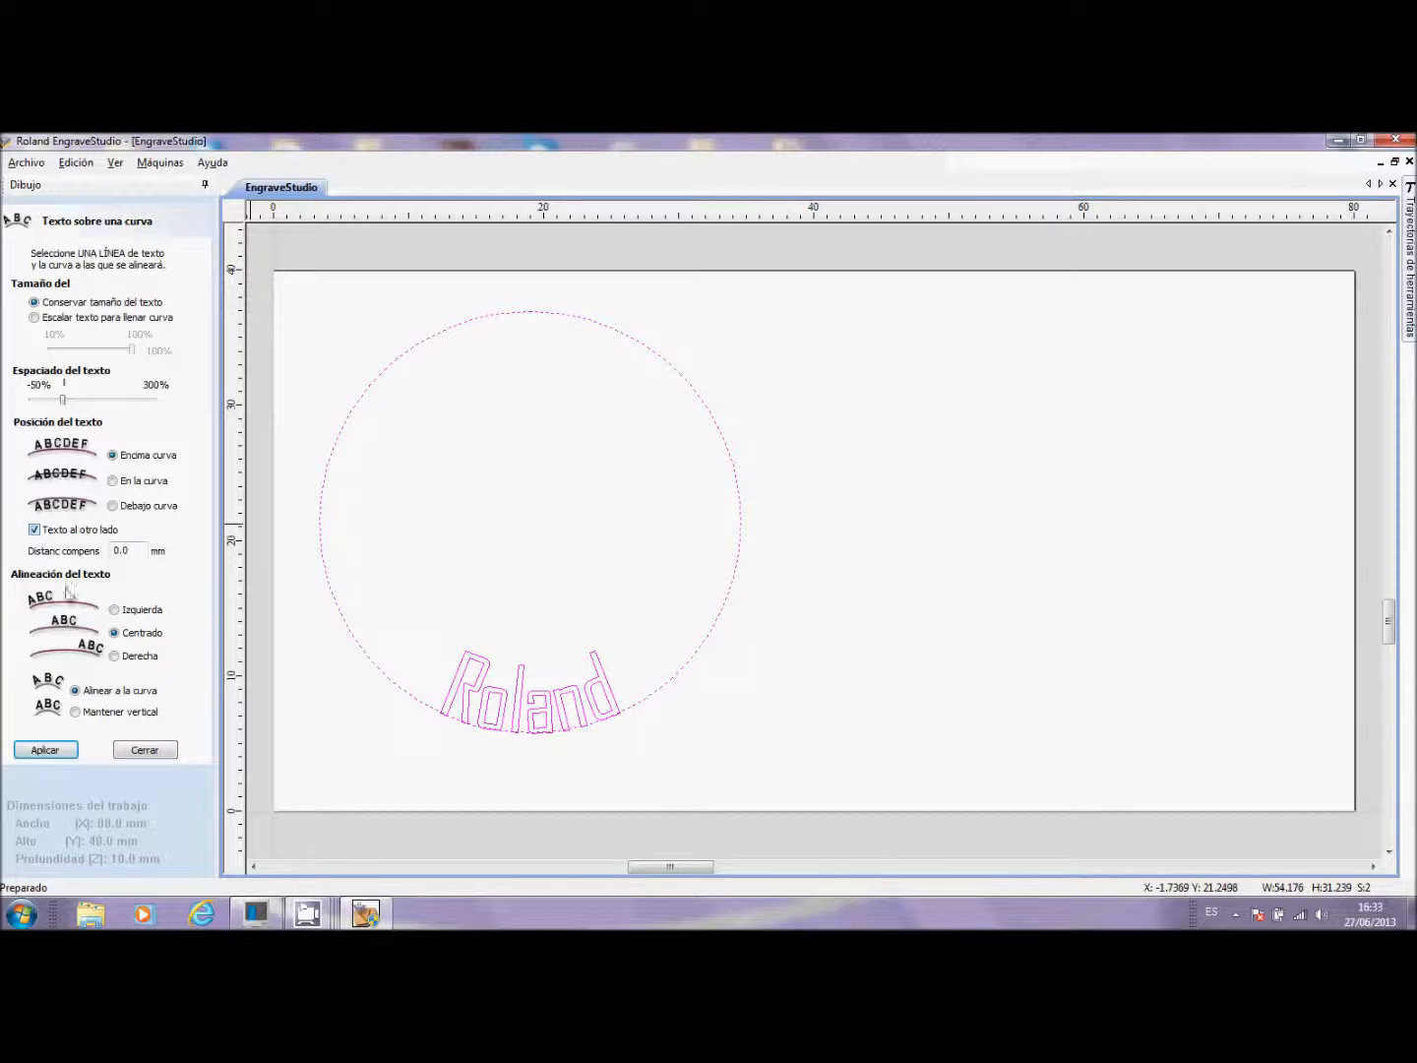
click(59, 749)
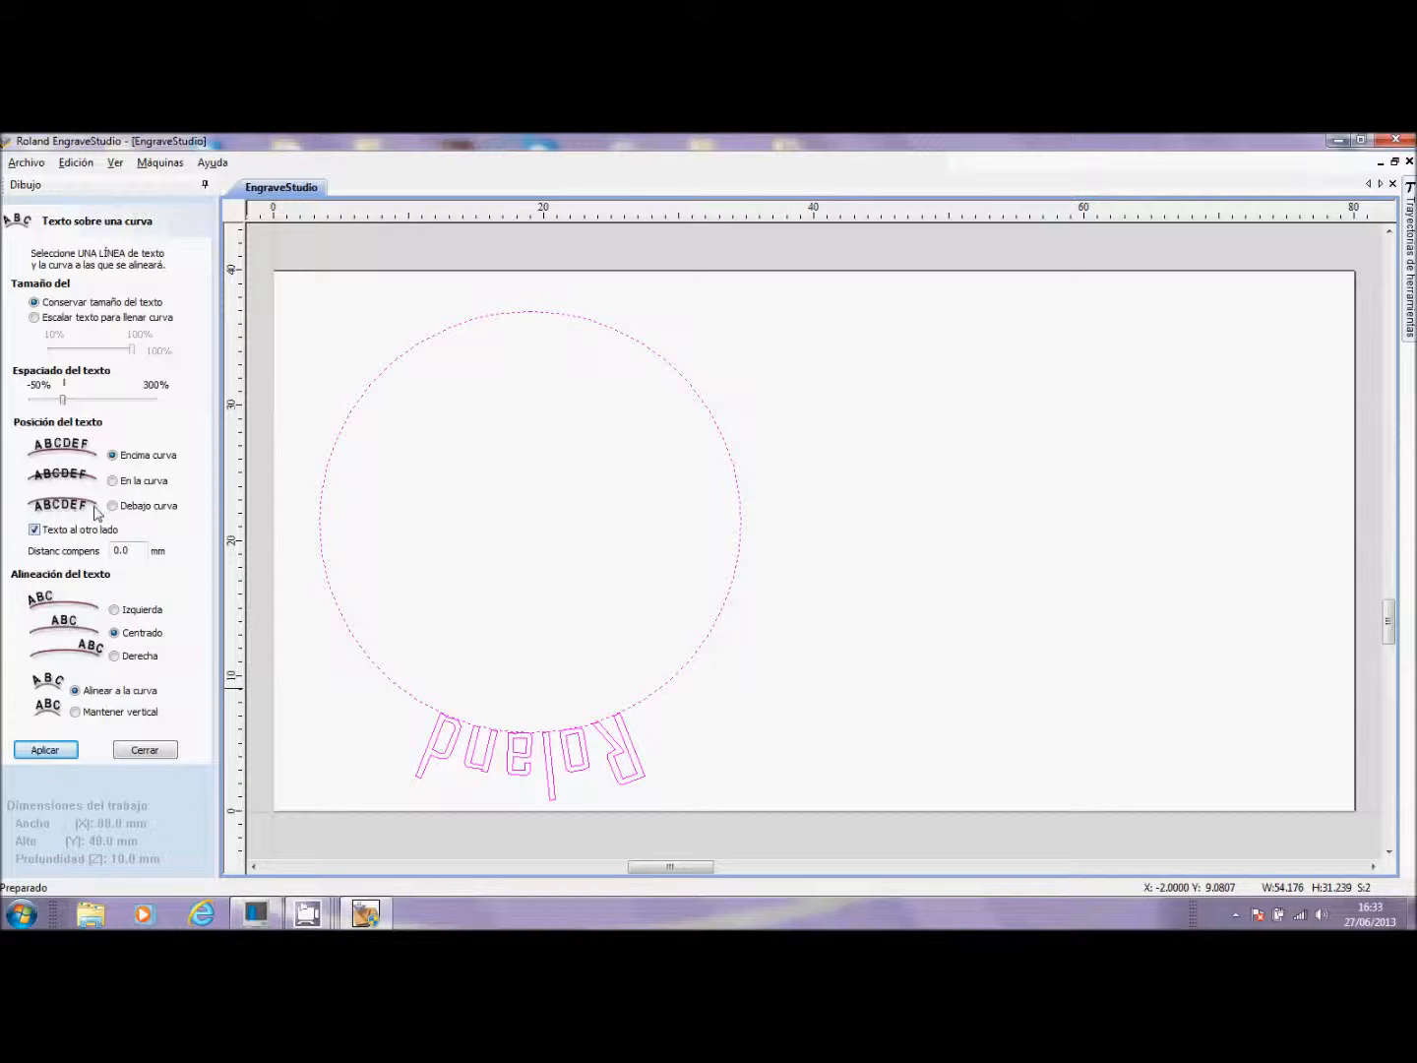
Step: Offset the "Roland" text 2 mm from the circle, and delete the circle together with its text
drag(140, 553, 69, 552)
text(10)
drag(128, 552, 102, 553)
text(2)
click(65, 751)
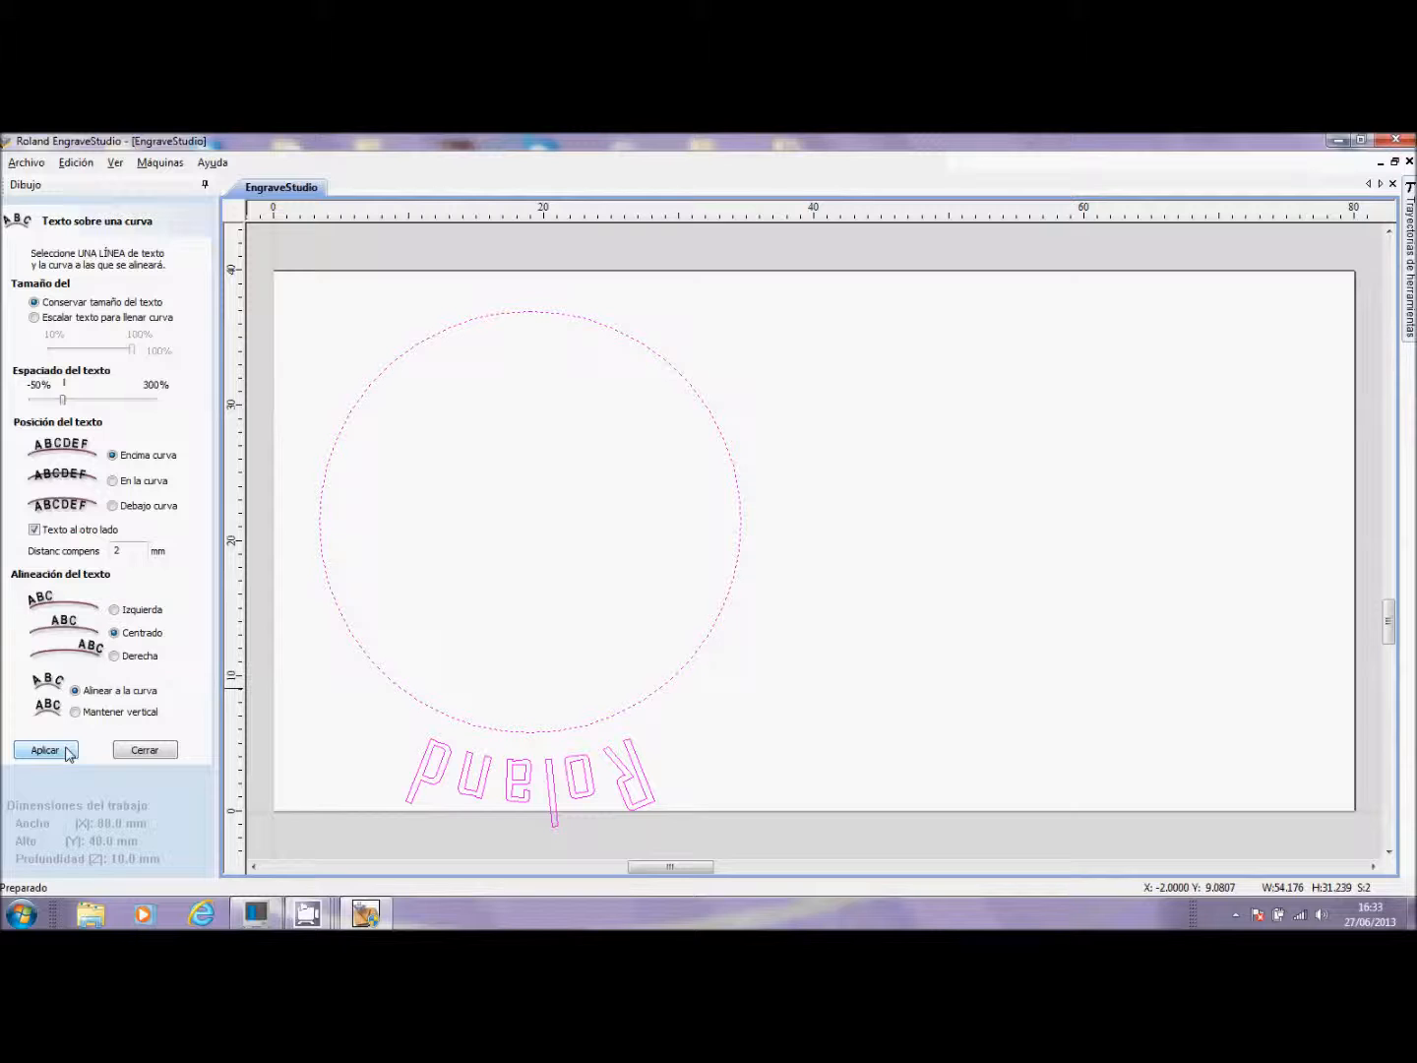
click(122, 755)
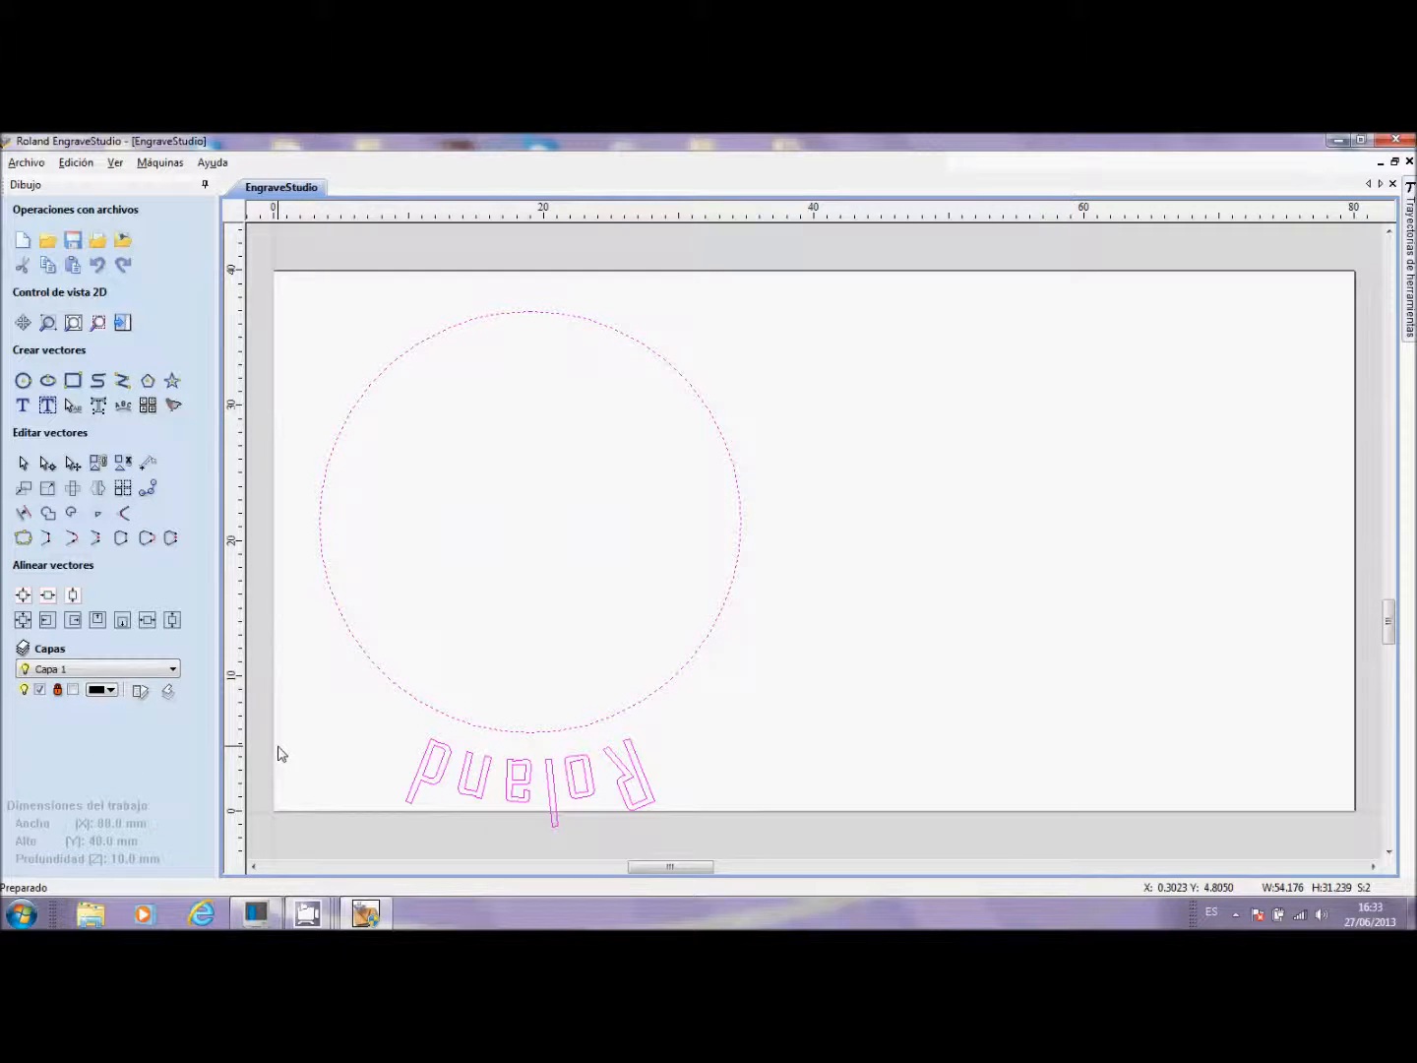
key(Delete)
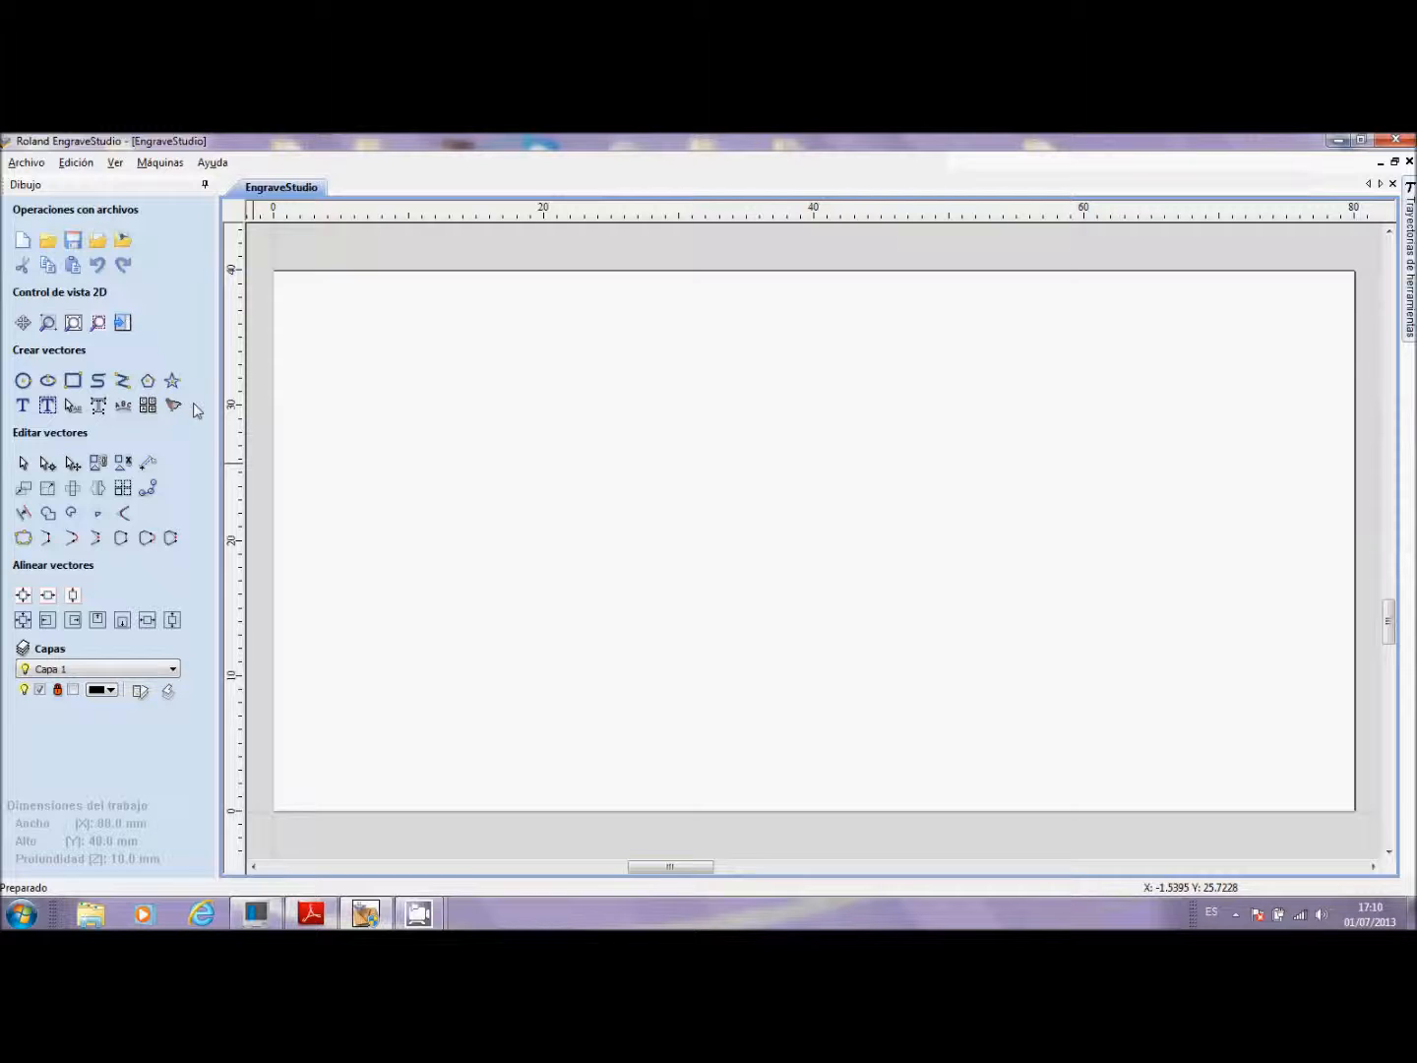
Step: Draw a rectangle about 19.7 by 9.5 mm in the upper-left corner of the work area
click(68, 383)
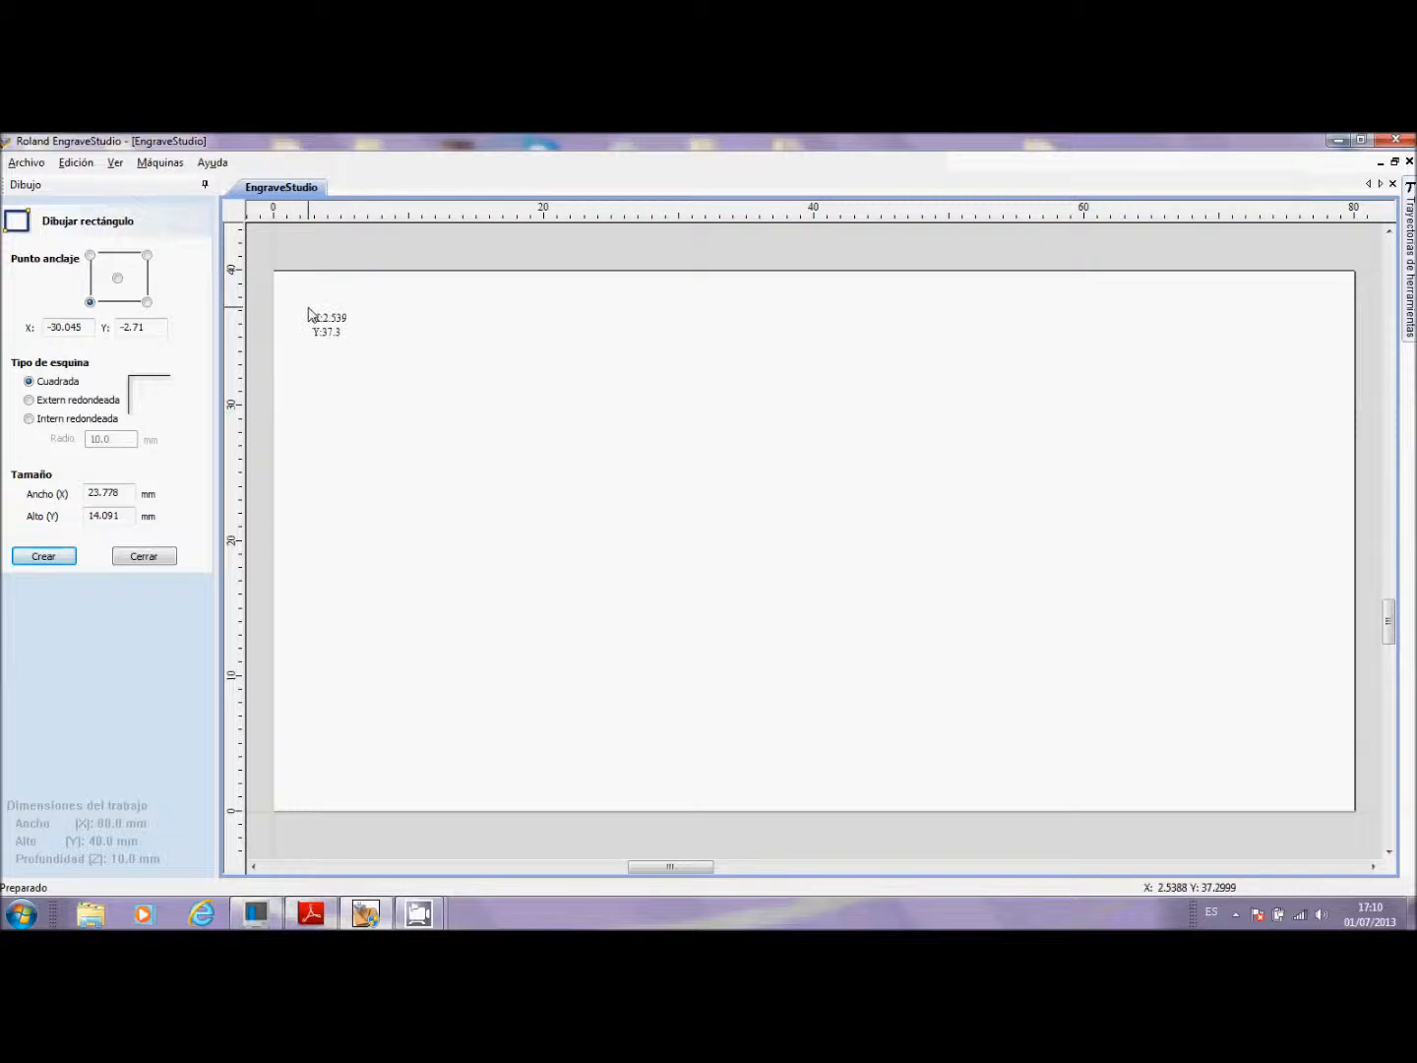
click(143, 555)
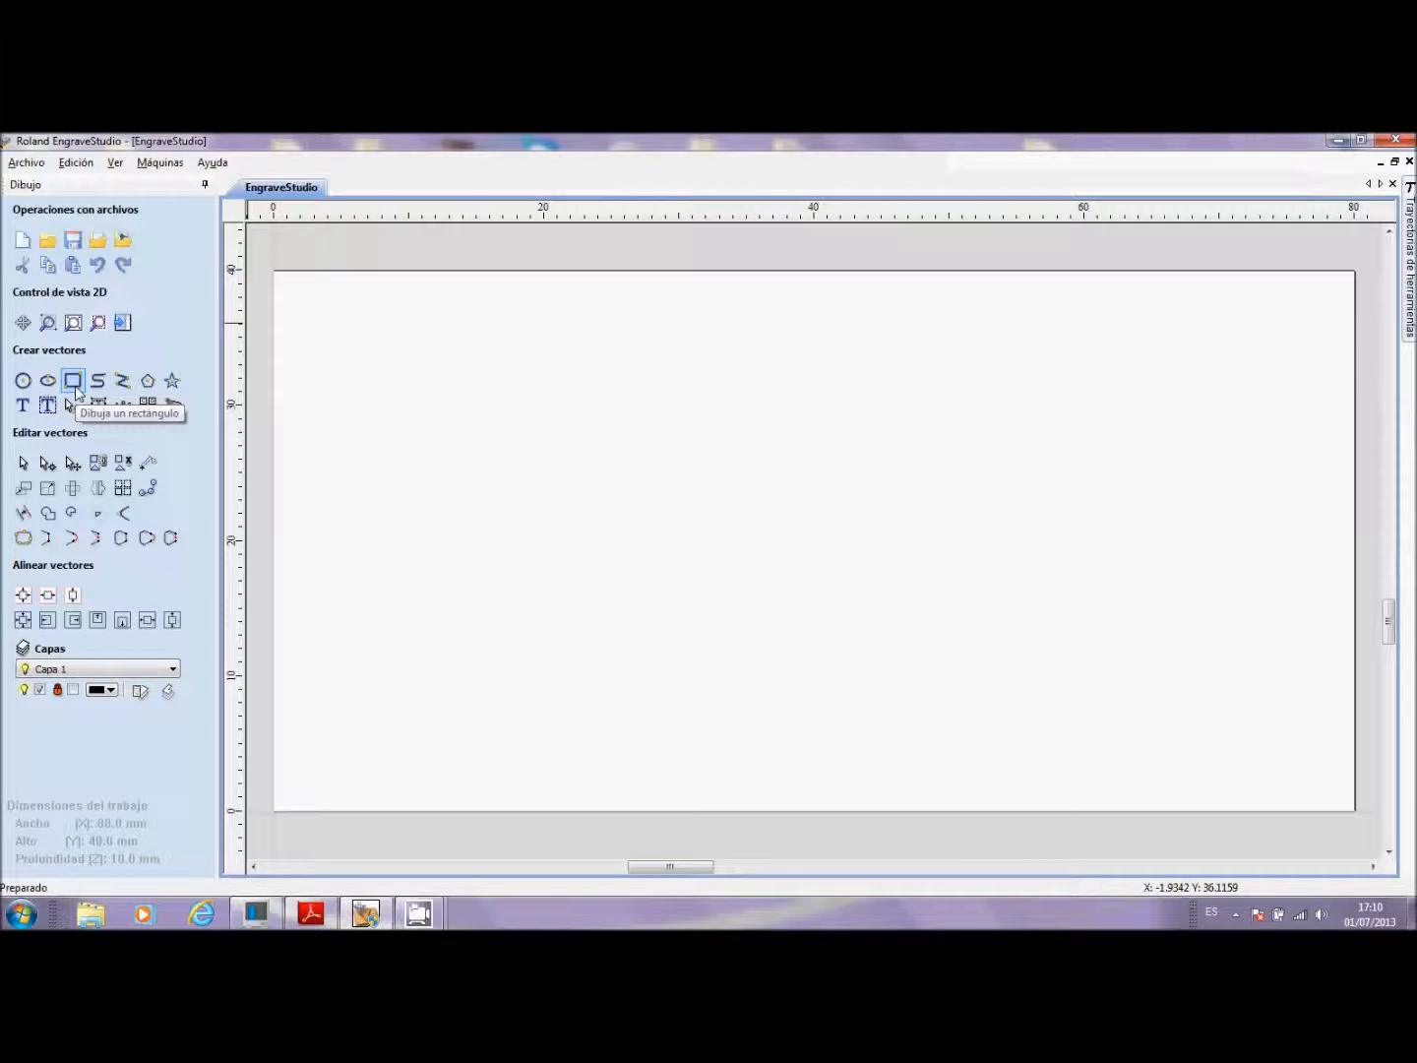
click(69, 382)
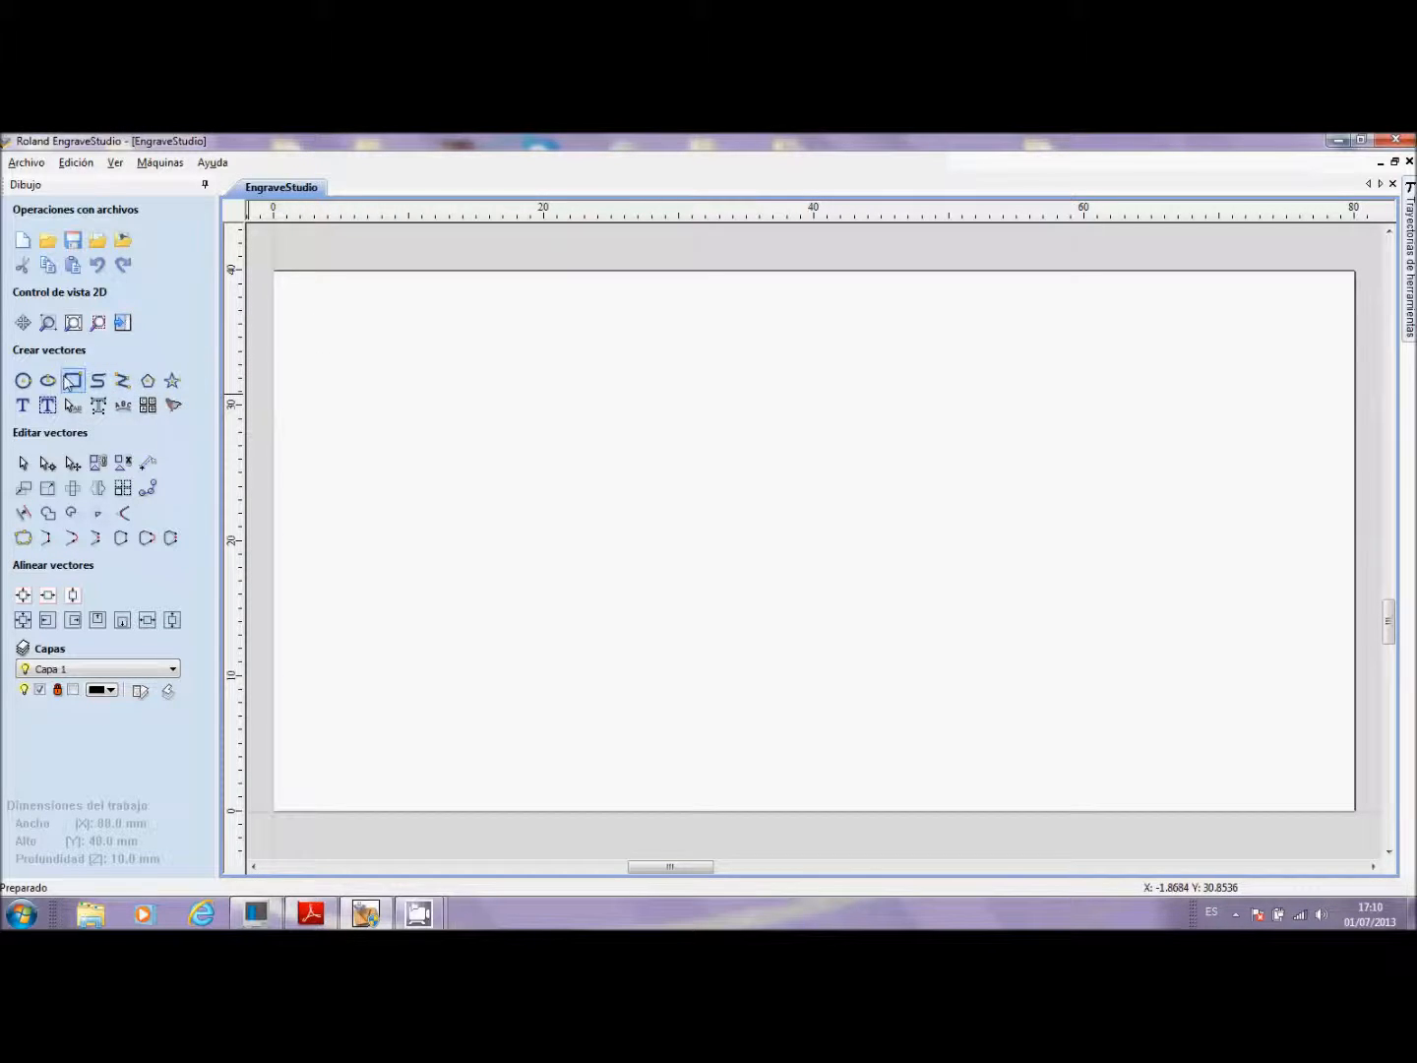
click(67, 385)
drag(306, 312, 573, 438)
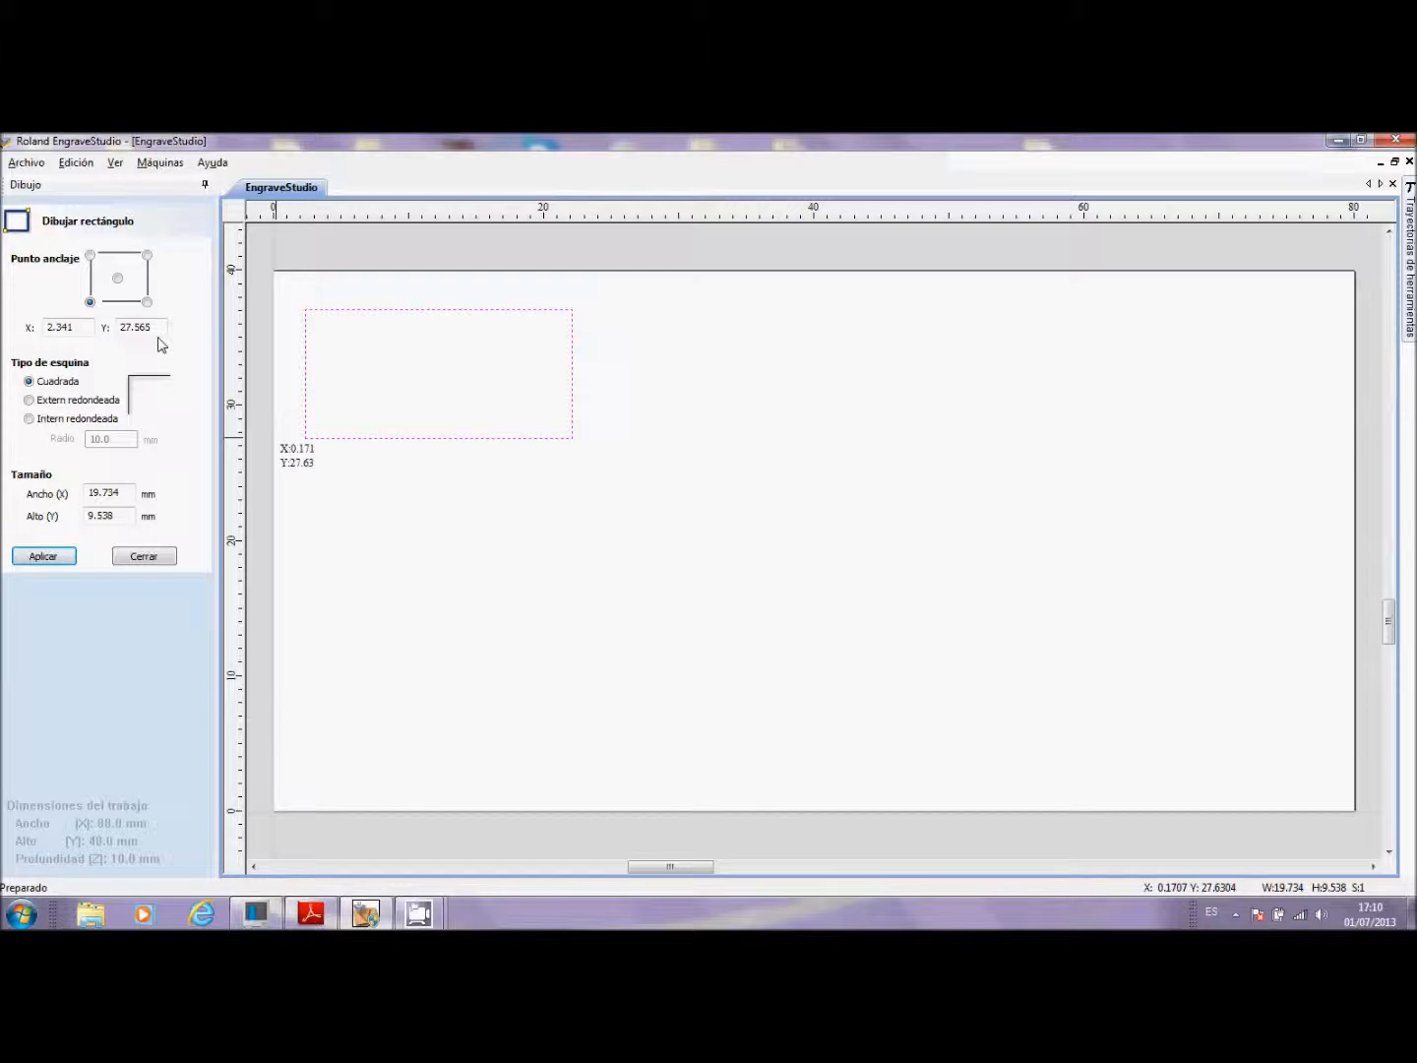
Step: Give the rectangle externally rounded corners (Extern redondeada) with a radius of 0.5 mm
click(30, 401)
drag(126, 445, 75, 446)
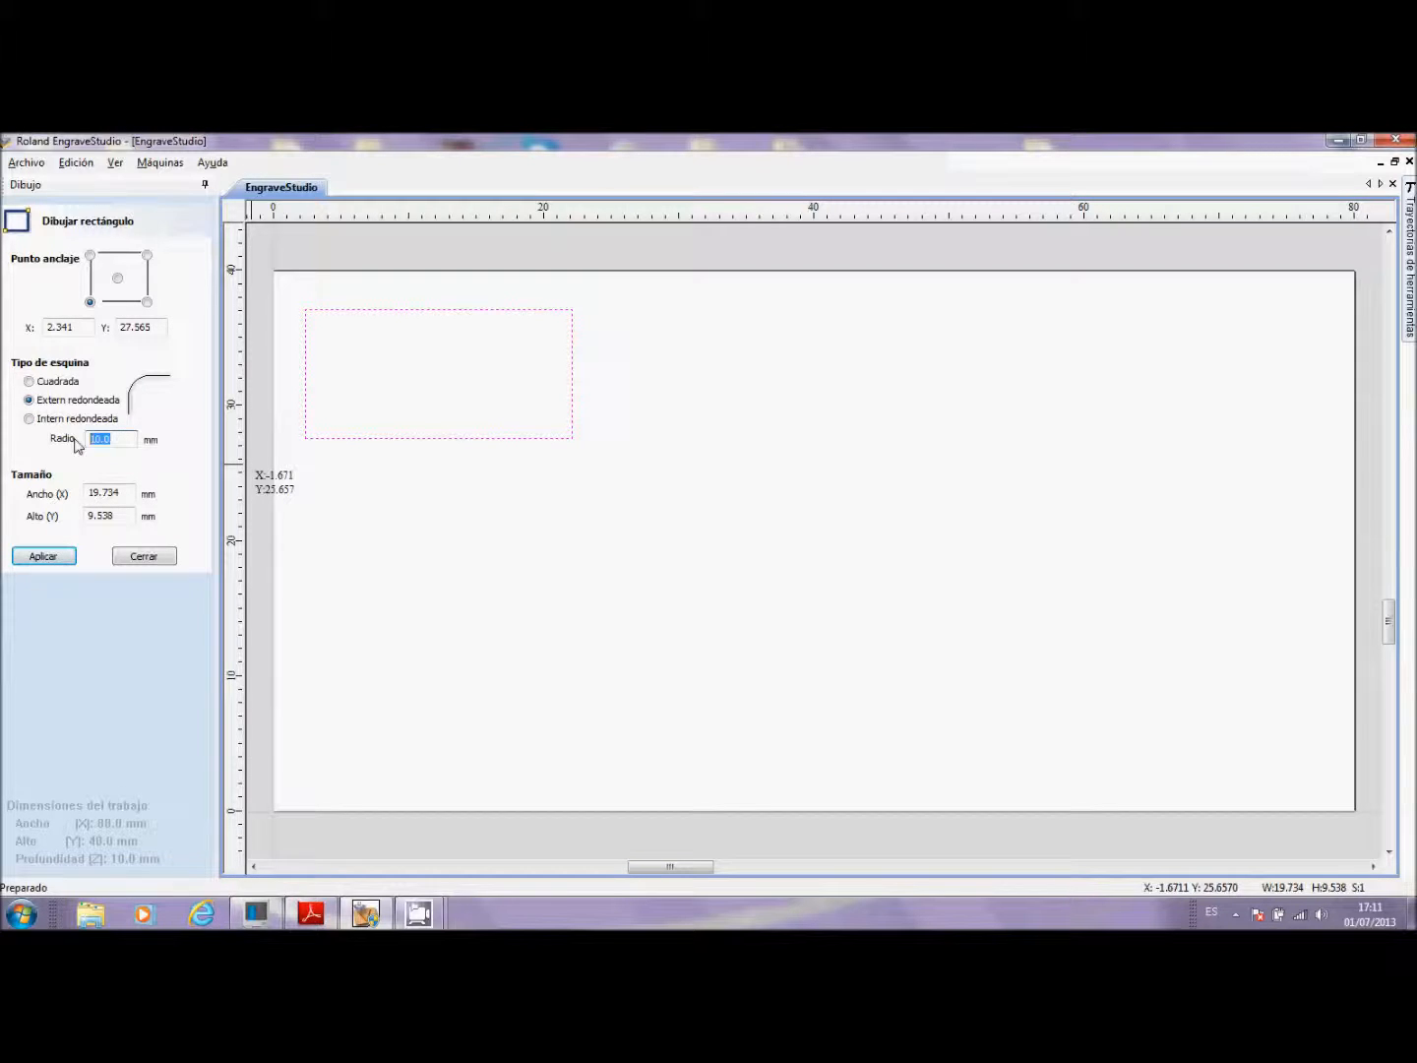
text(0)
click(31, 559)
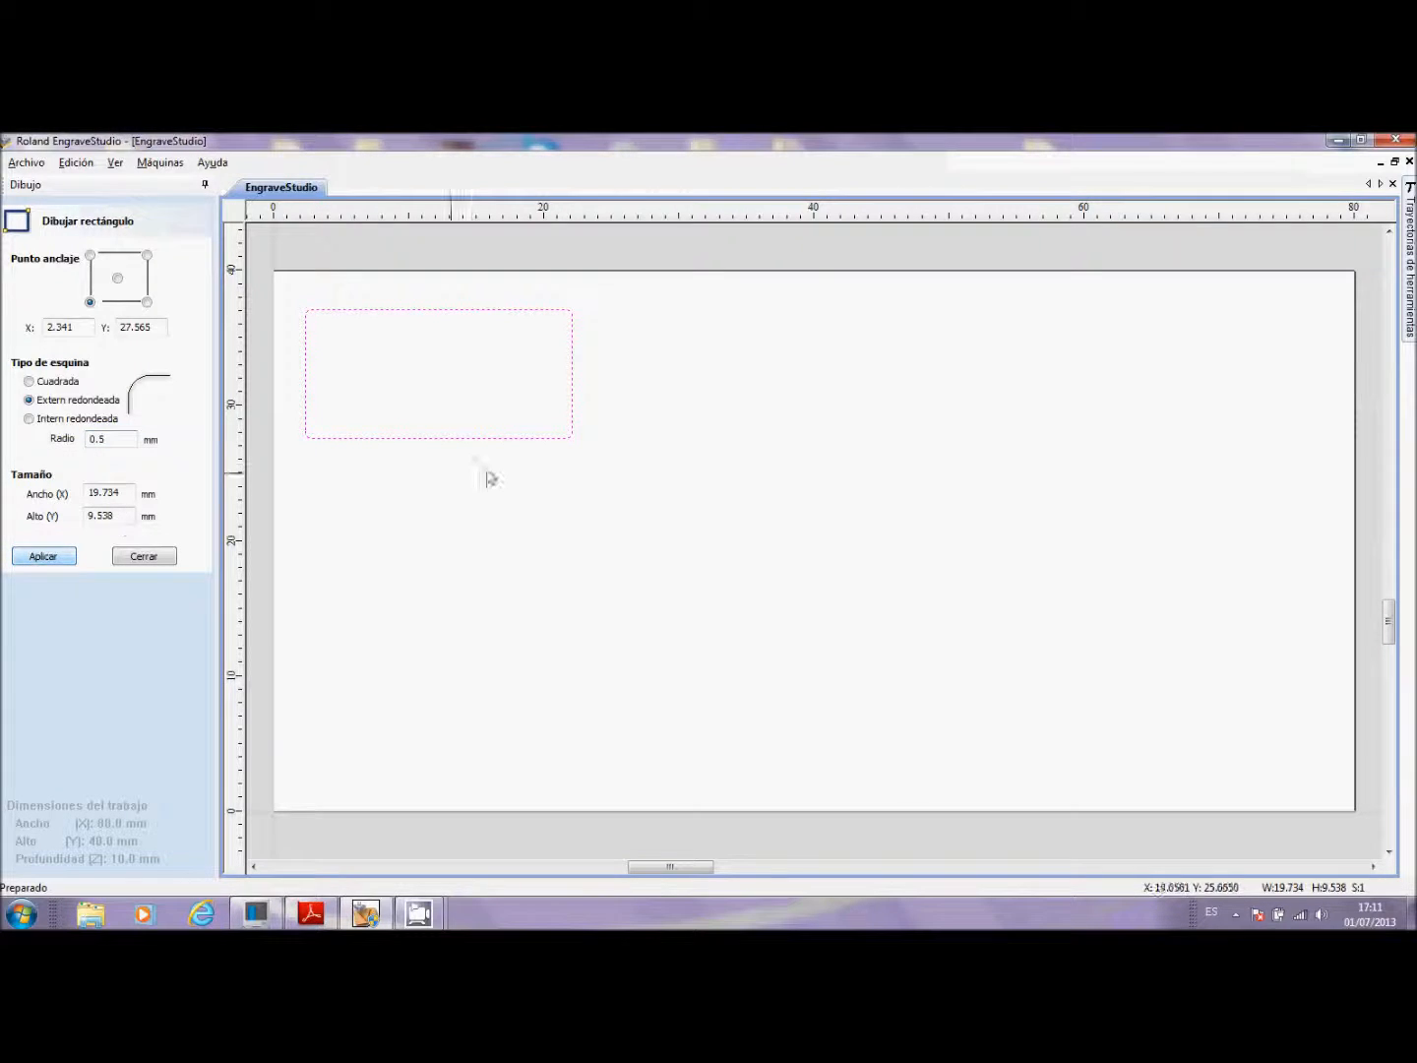
click(144, 557)
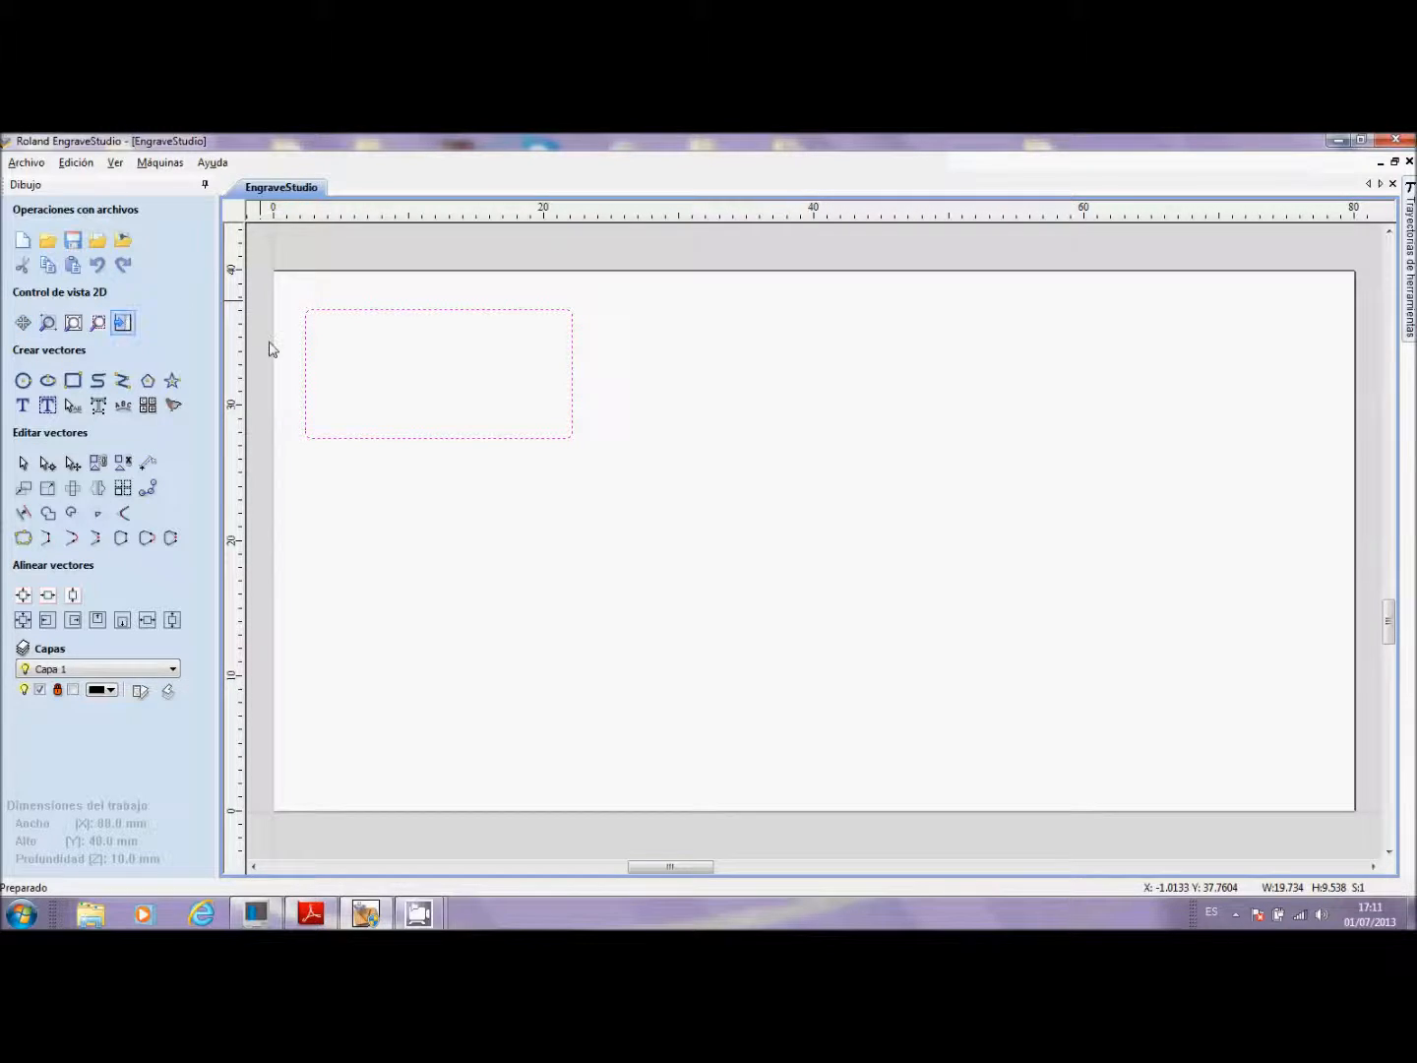
Step: Create the left-aligned text "Roland DG" in Agency FB, 1.0 mm high, anchored at the origin
drag(292, 295, 605, 474)
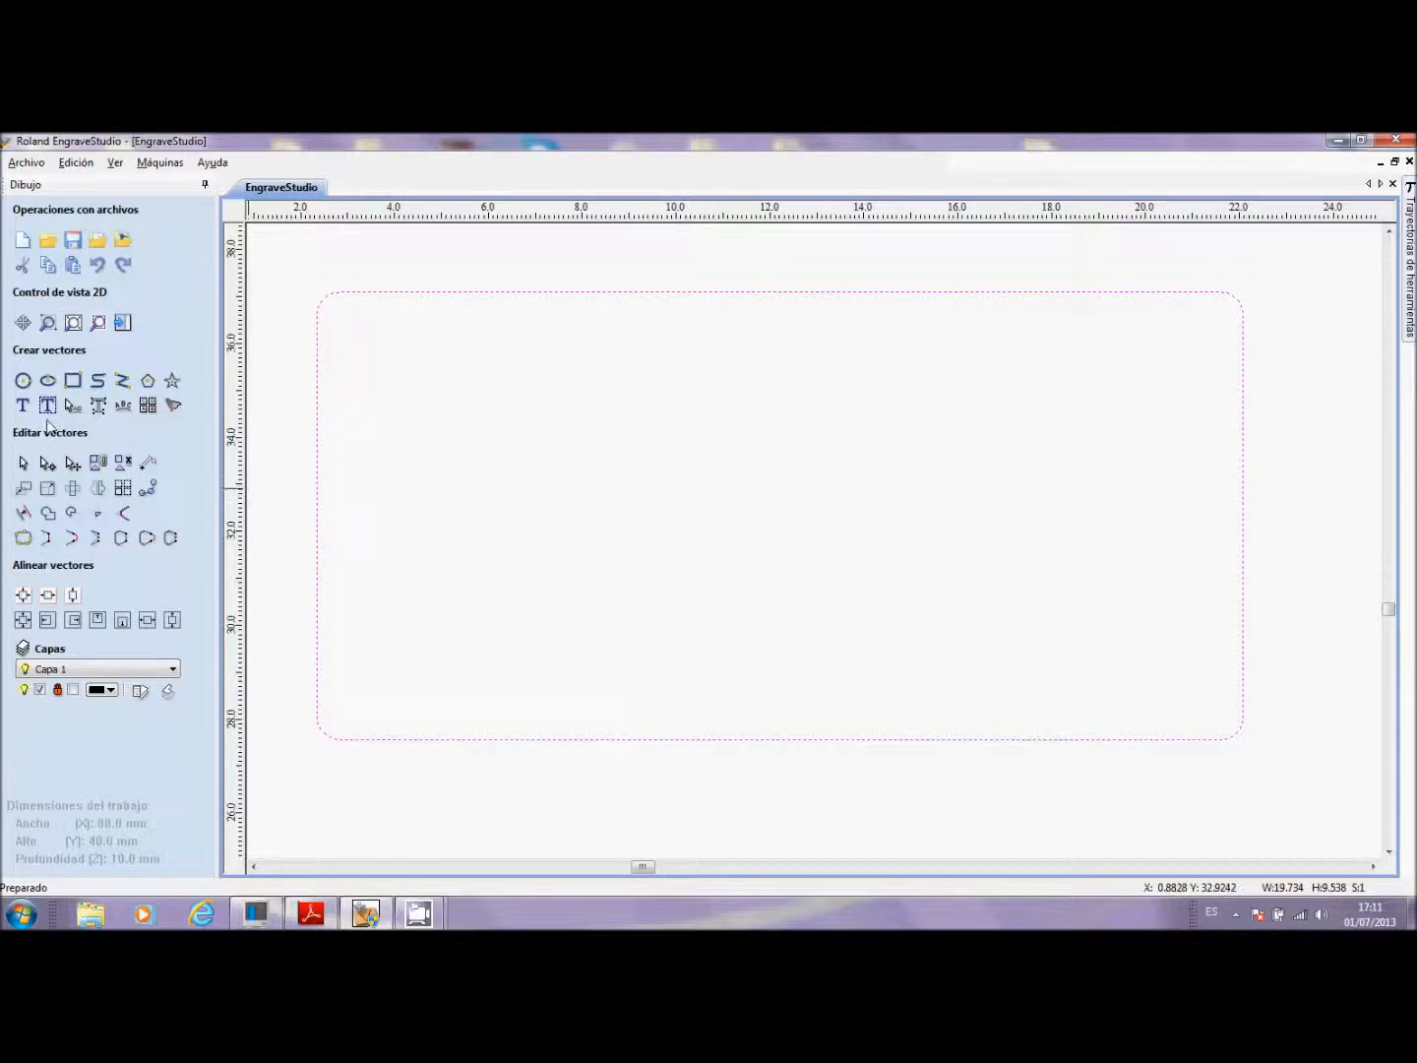
click(23, 405)
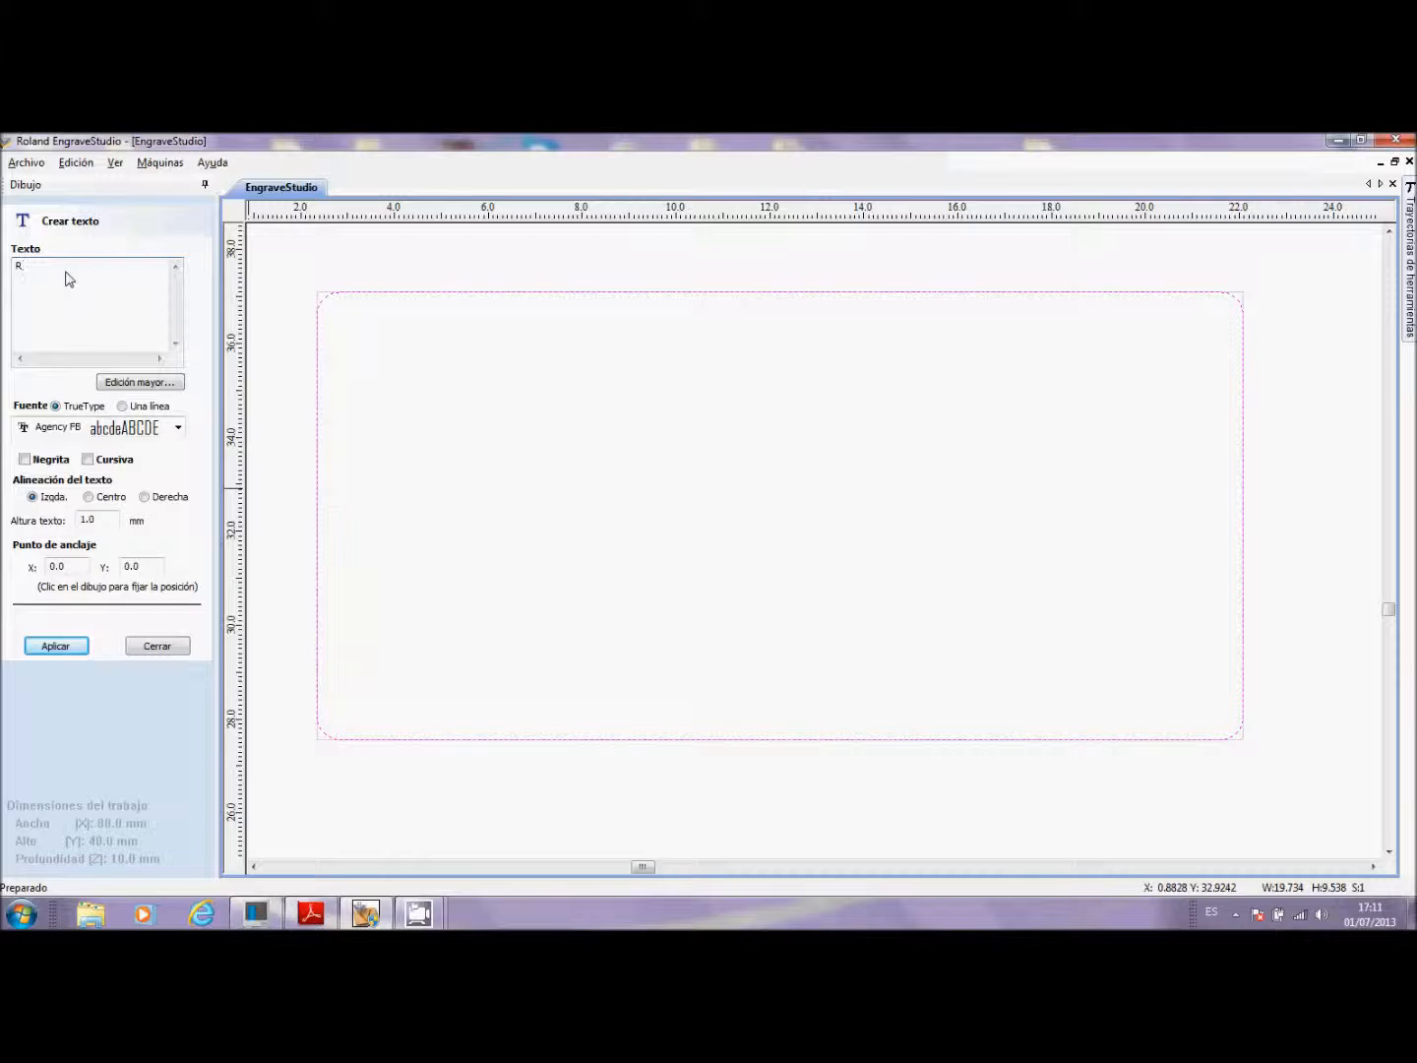
text(Roland DG)
click(53, 649)
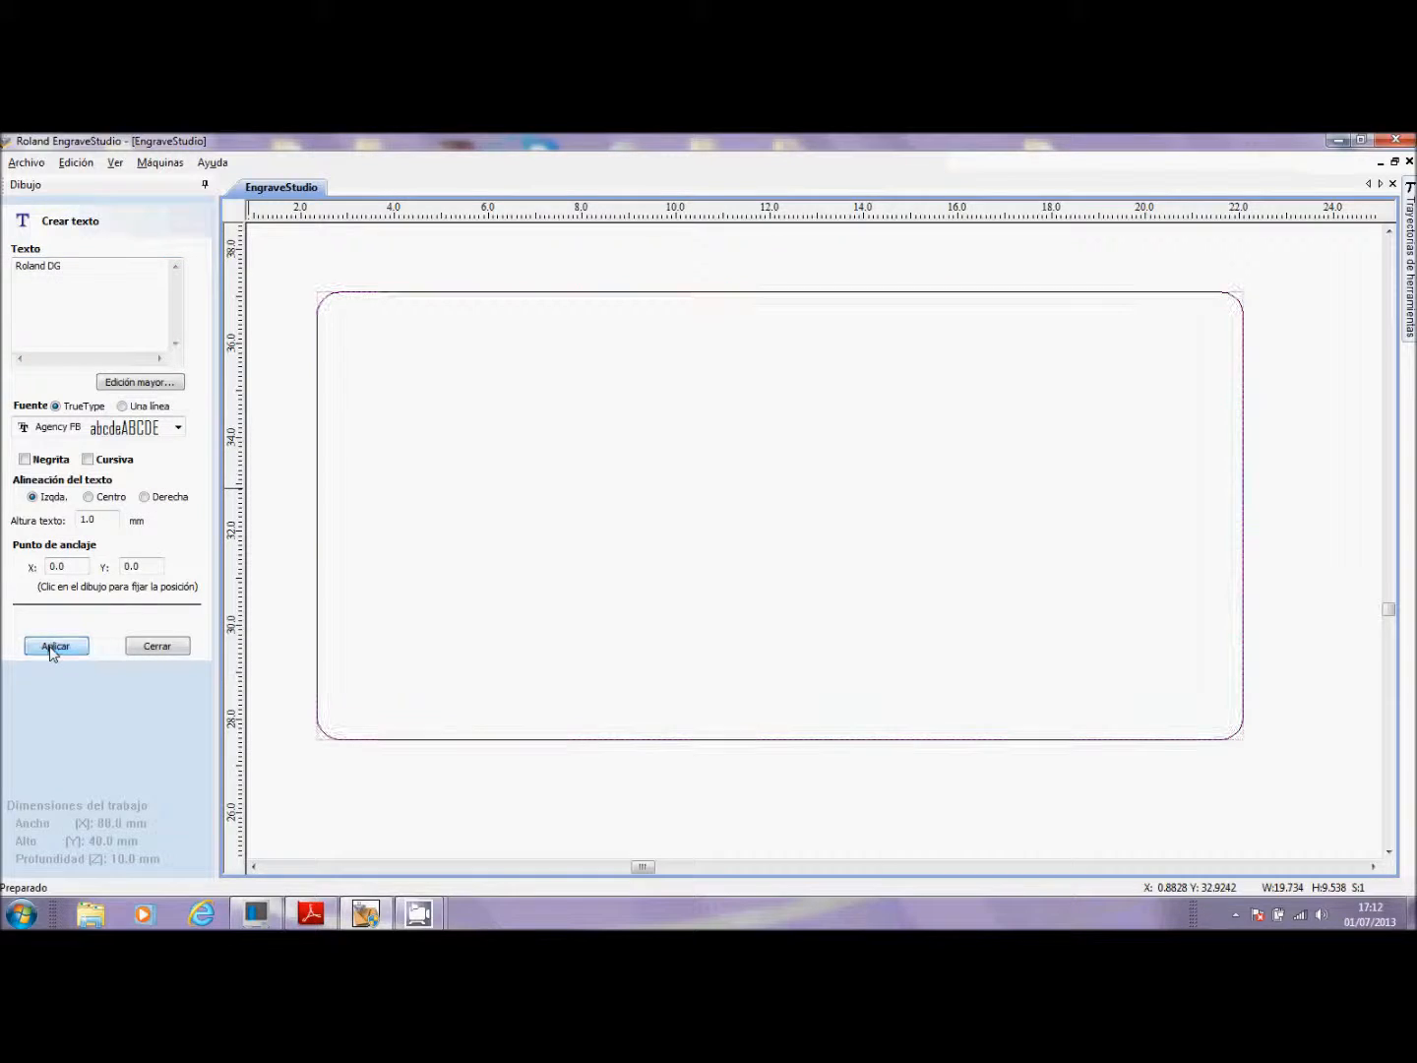
click(145, 647)
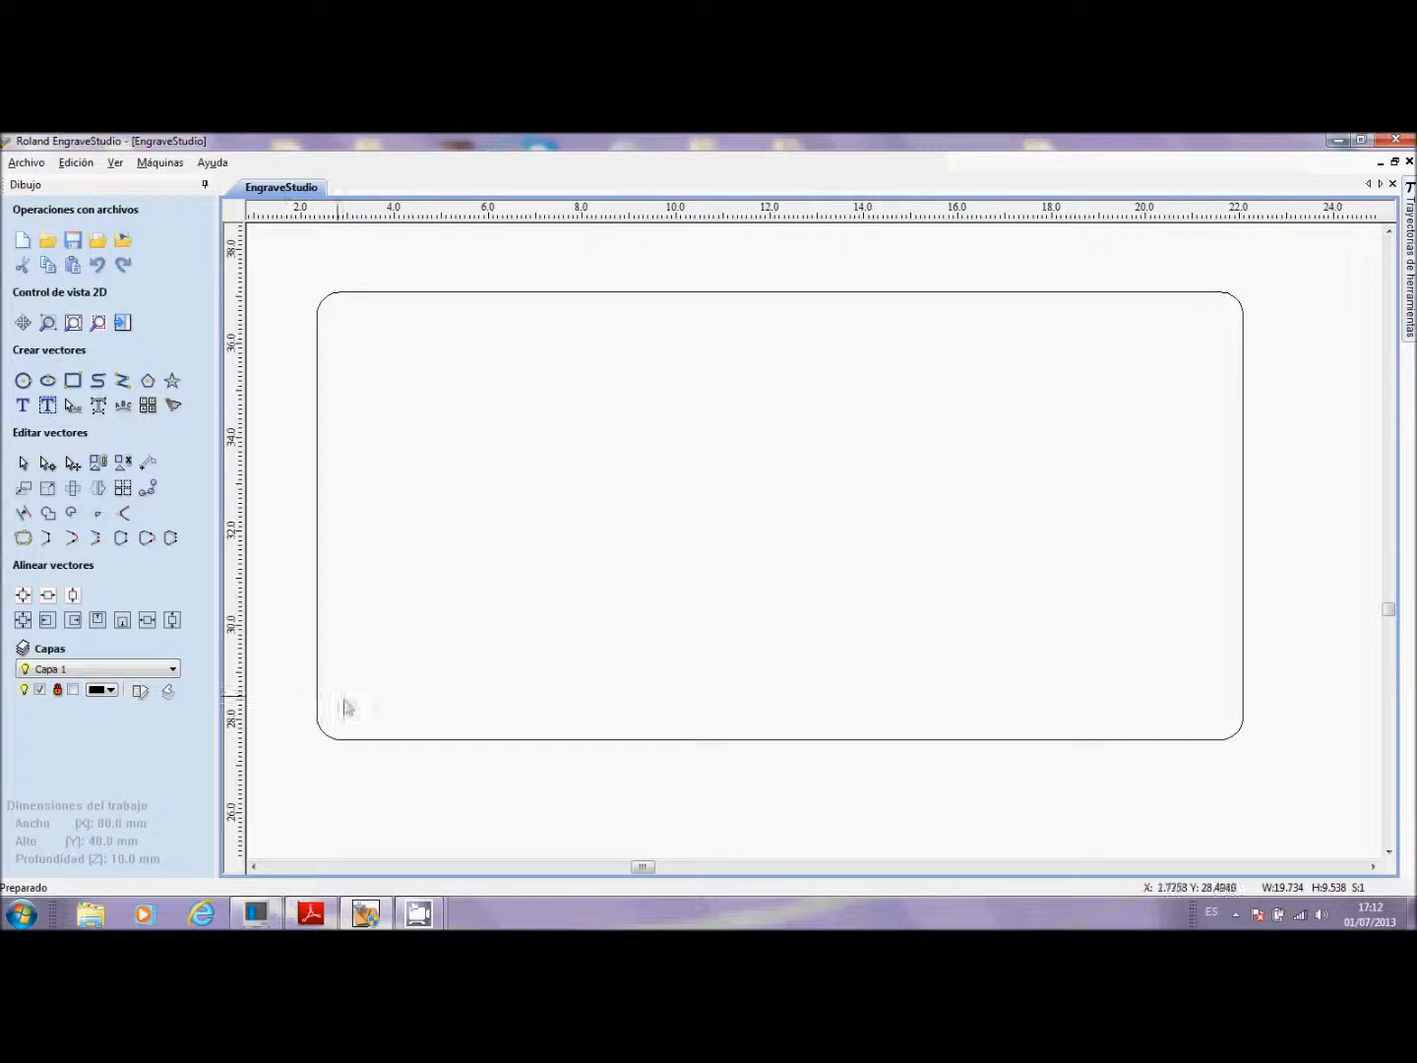
Step: Move the "Roland DG" text from the origin into the upper middle of the rounded rectangle
scroll(345, 704, down, 4)
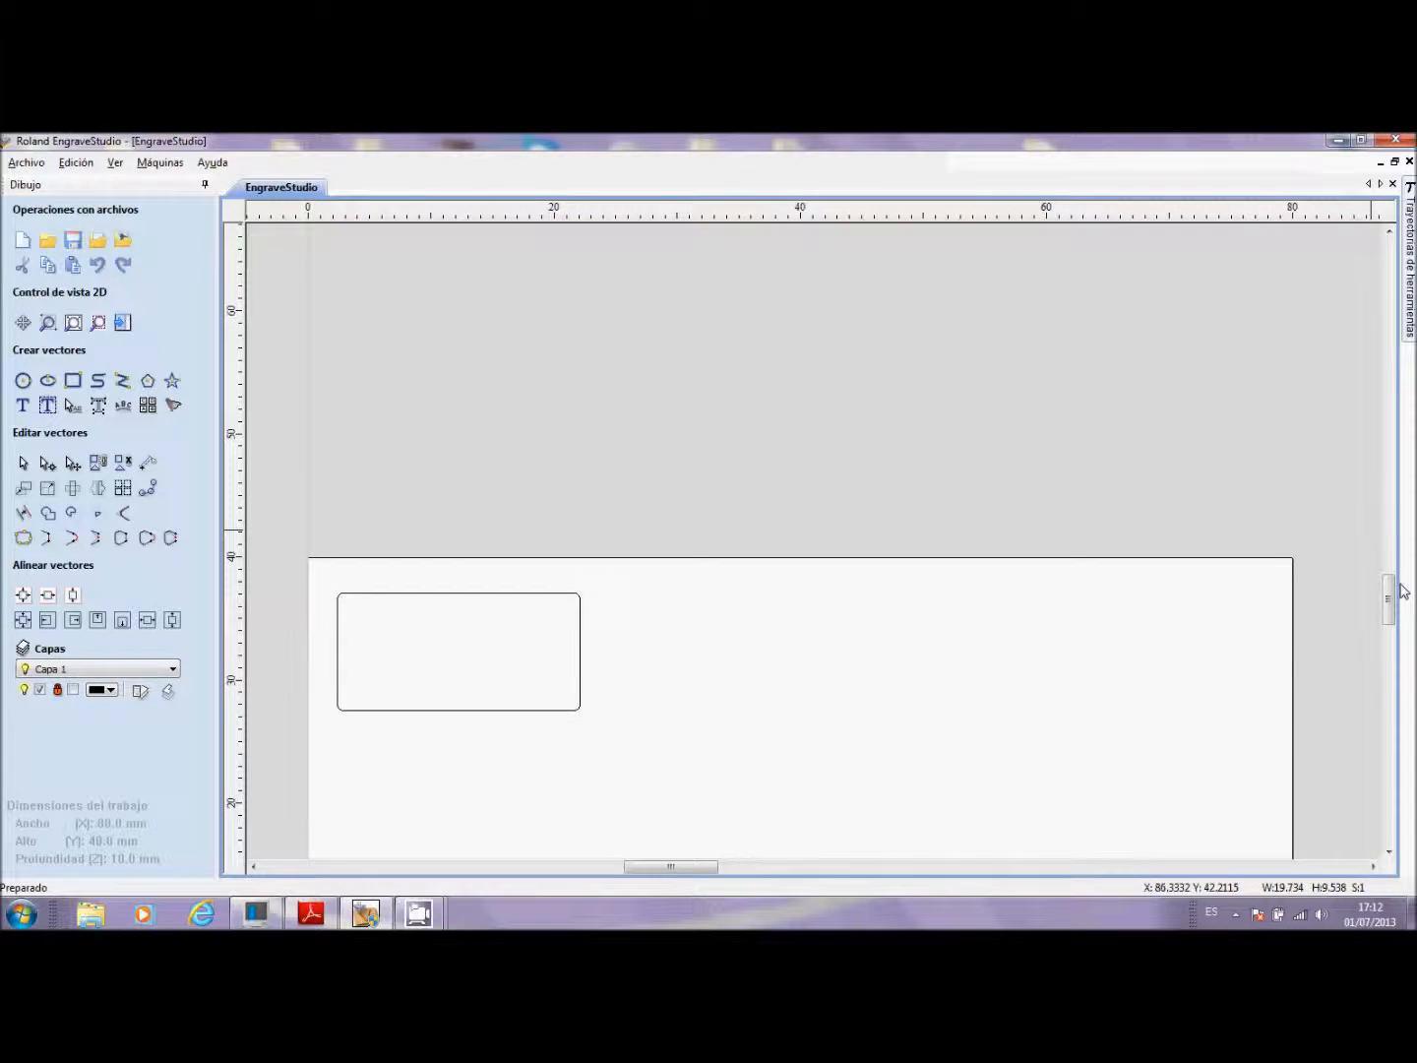
drag(1390, 595, 1390, 634)
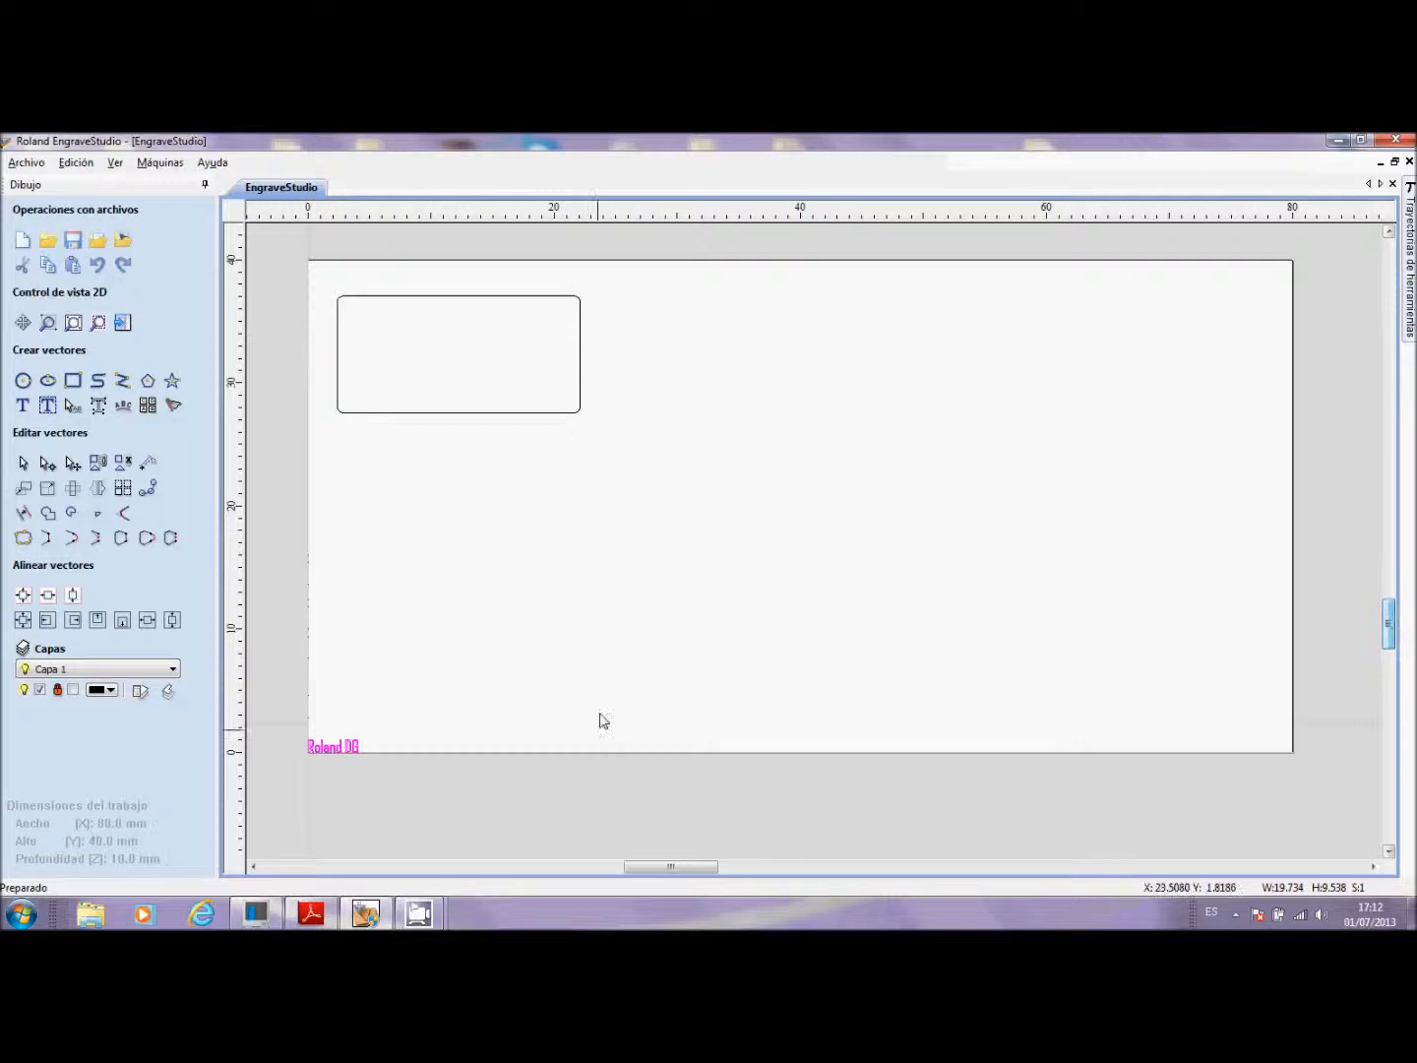
click(334, 749)
drag(334, 749, 459, 335)
Step: Enlarge "Roland DG" to about 8.4 by 2.1 mm and centre it by eye in the rectangle's upper part
click(48, 324)
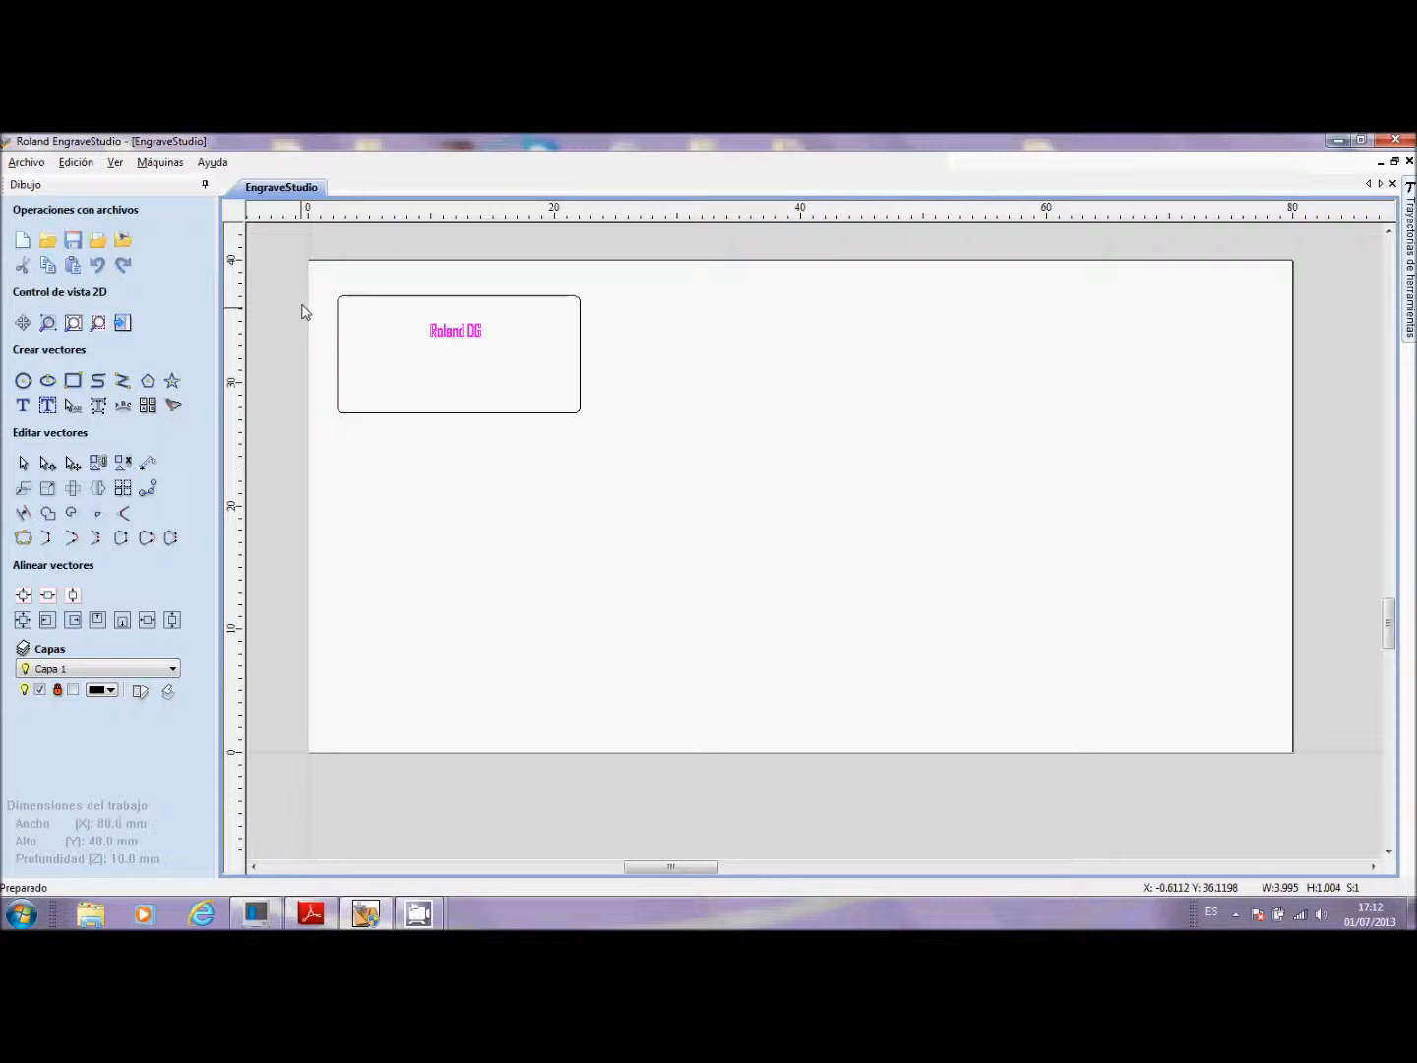
drag(320, 288, 630, 466)
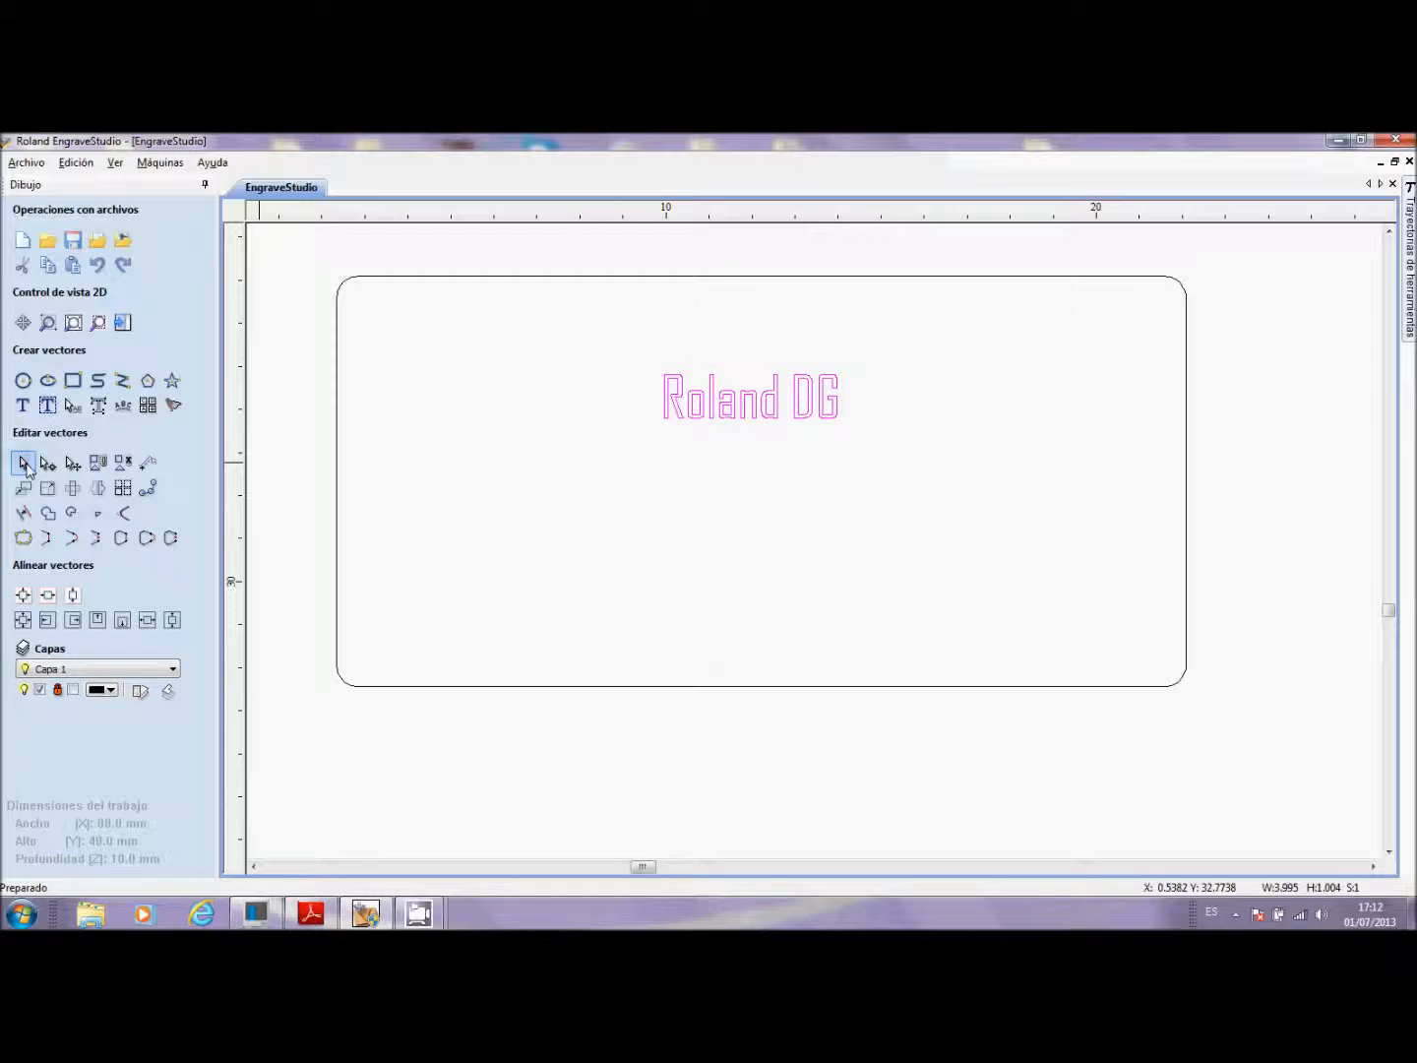
click(664, 413)
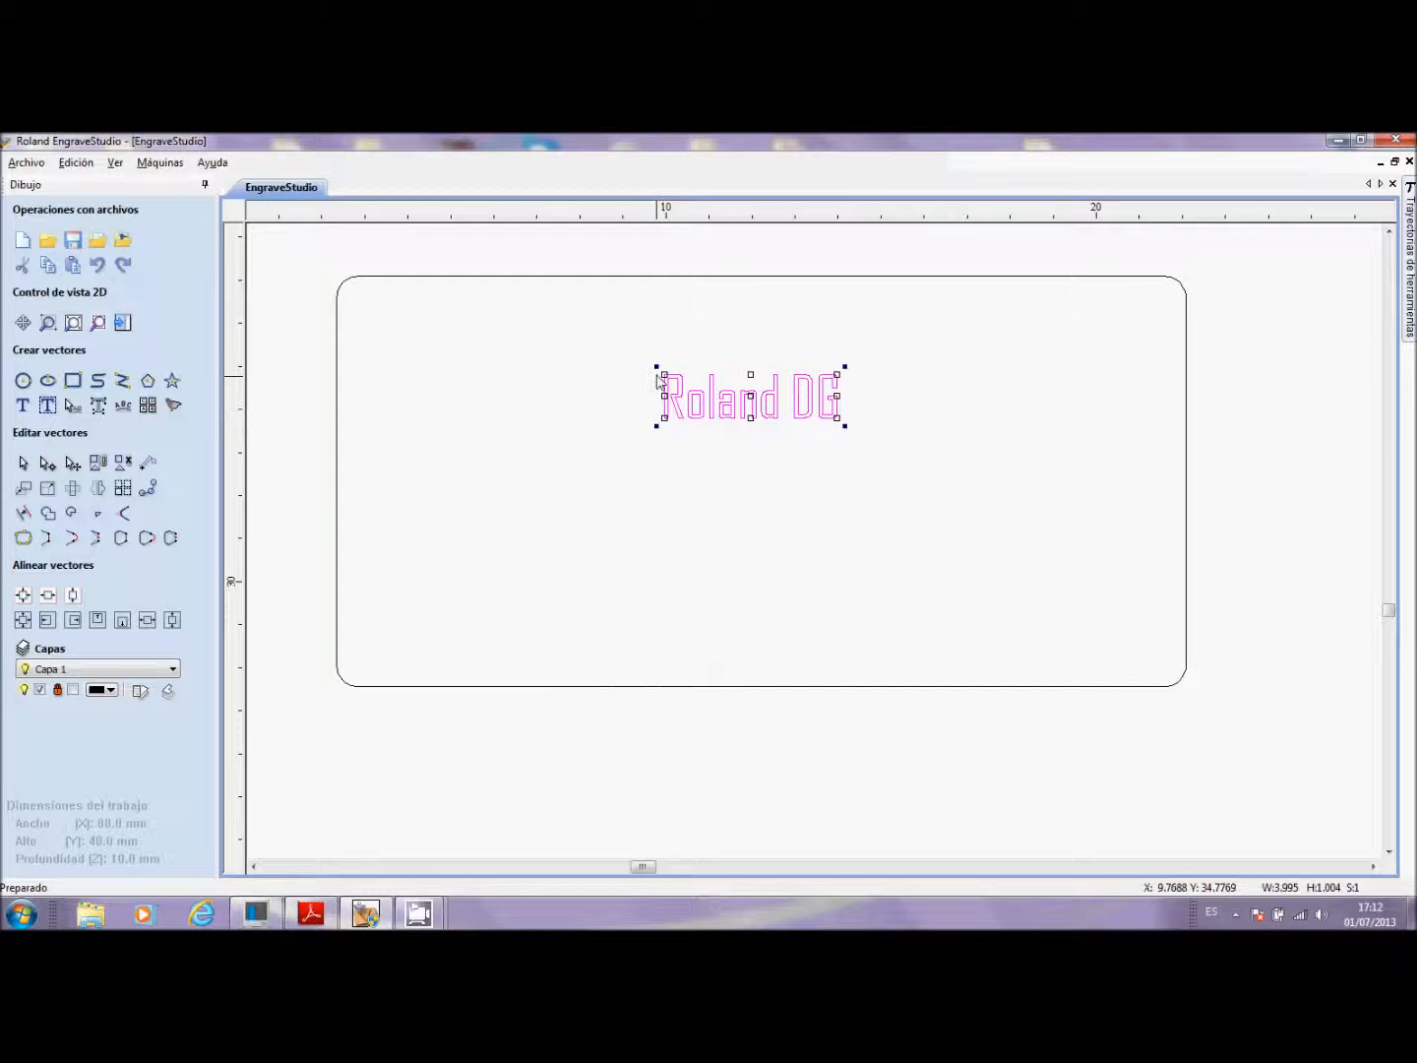
drag(666, 373, 572, 325)
drag(663, 399, 761, 399)
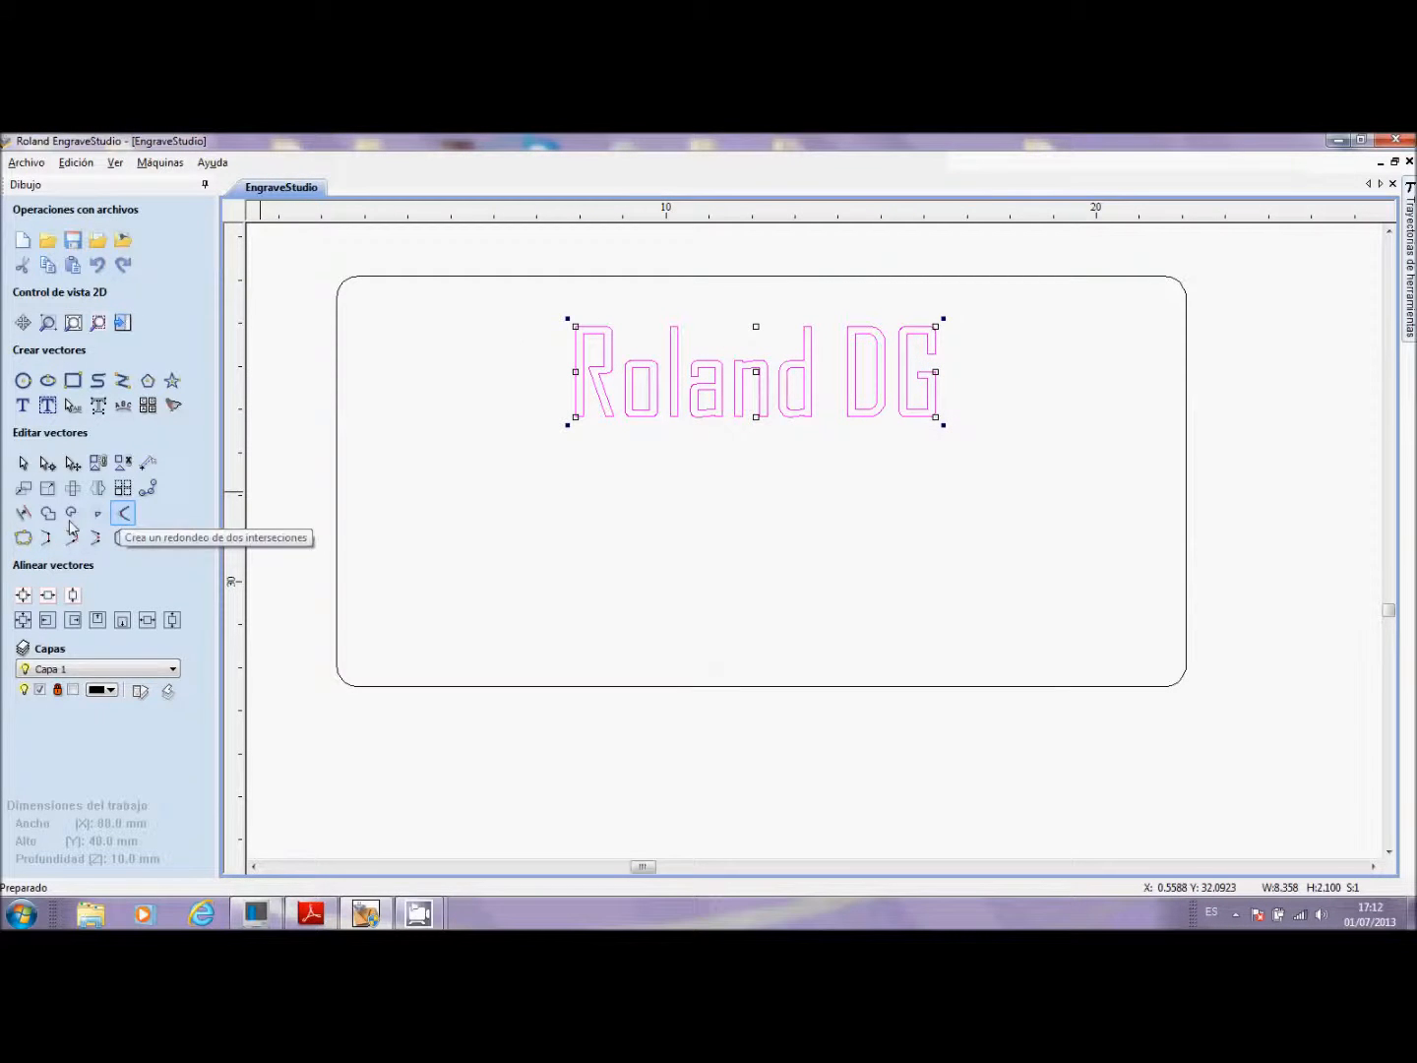
click(270, 465)
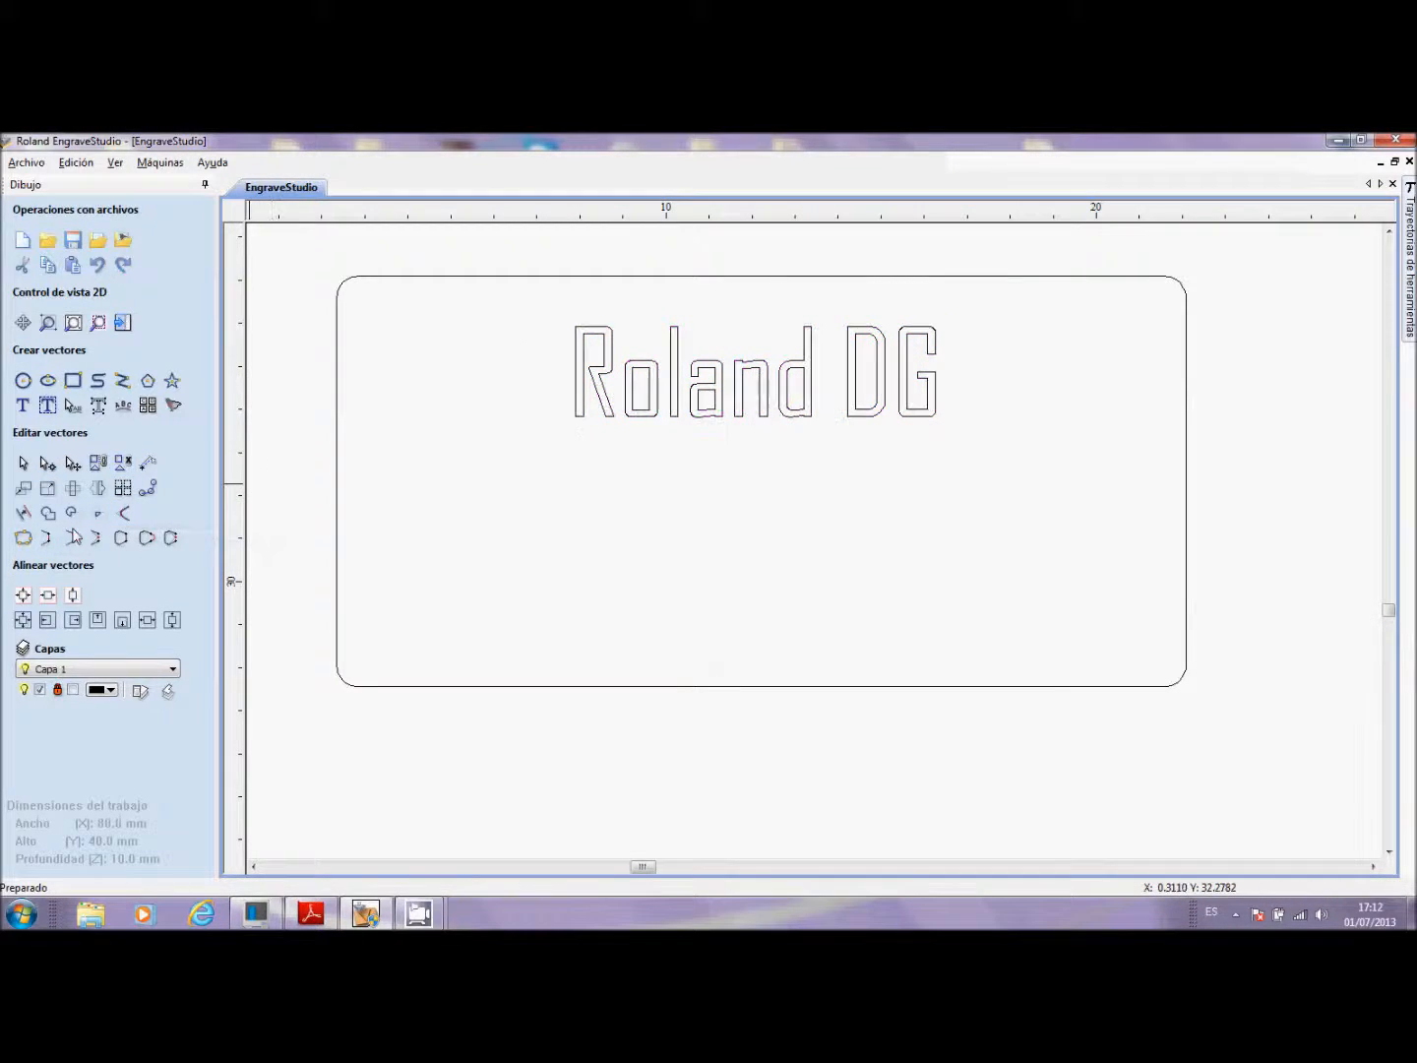
Step: Create the left-aligned text "!!Nombre!!" in Agency FB, 1.0 mm high, anchored at X 5.288, Y 30.172 inside the rectangle
click(23, 404)
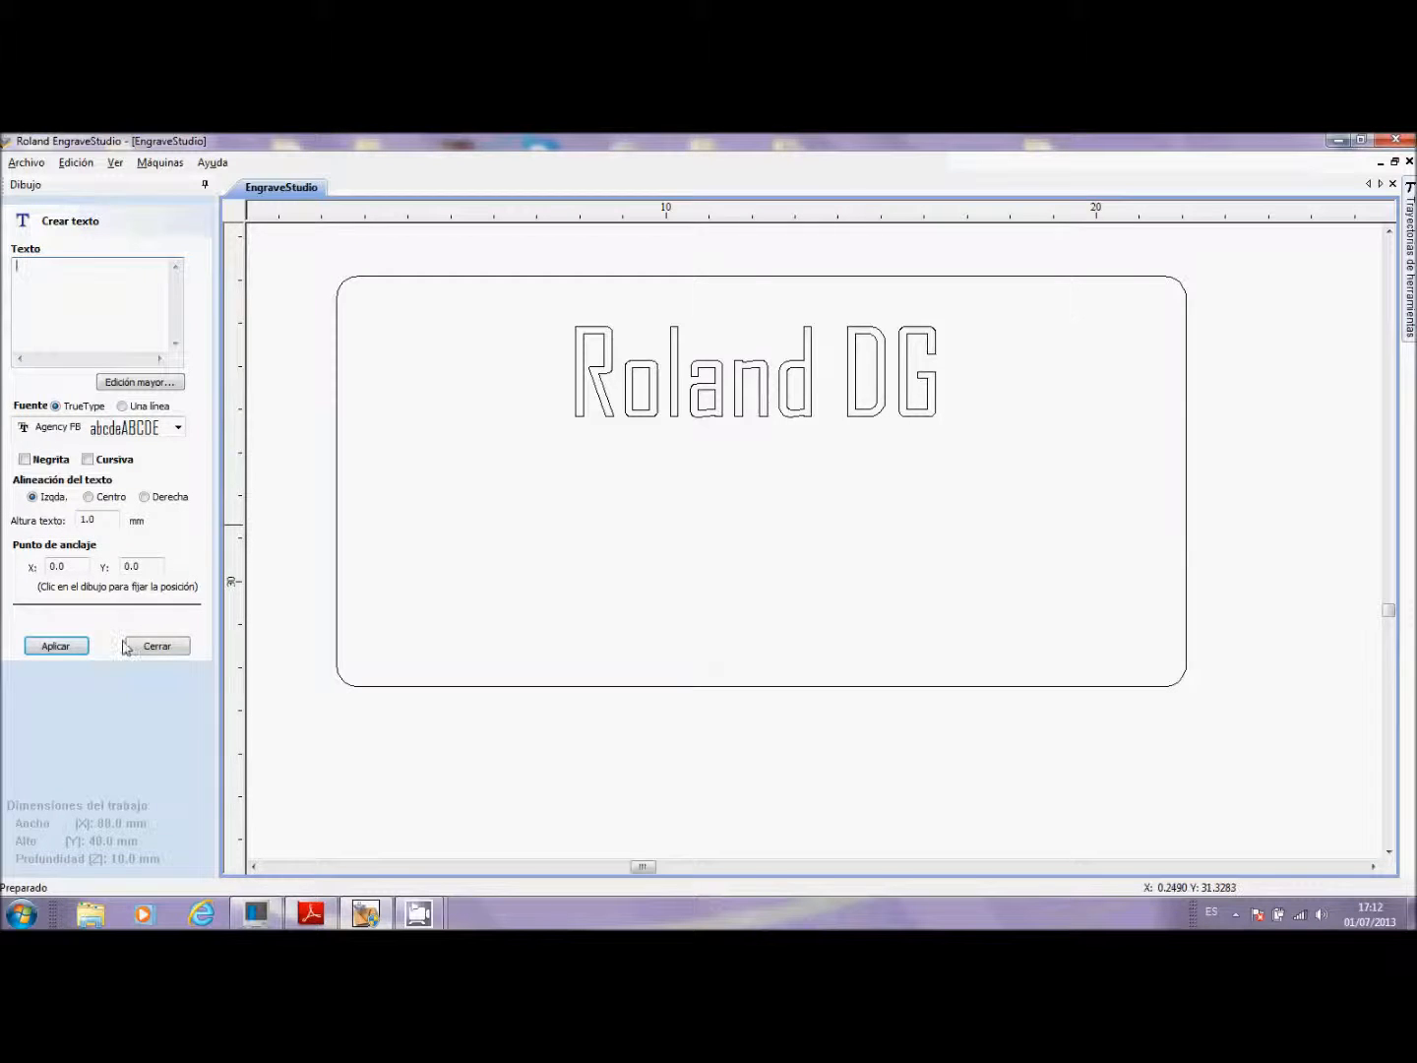
click(155, 651)
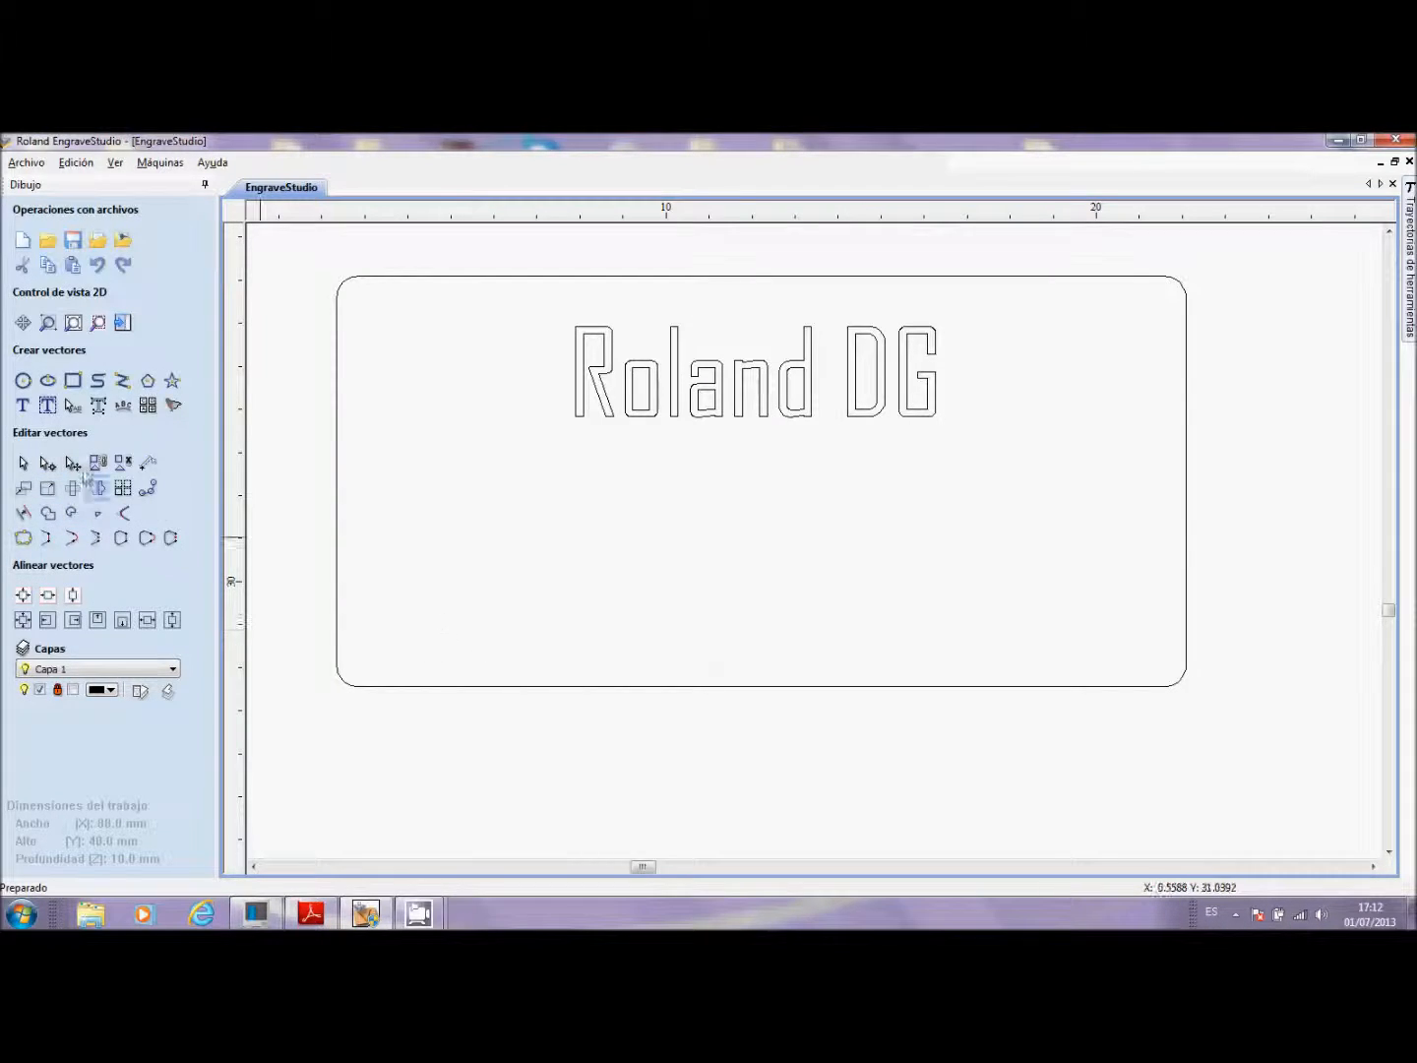
click(23, 404)
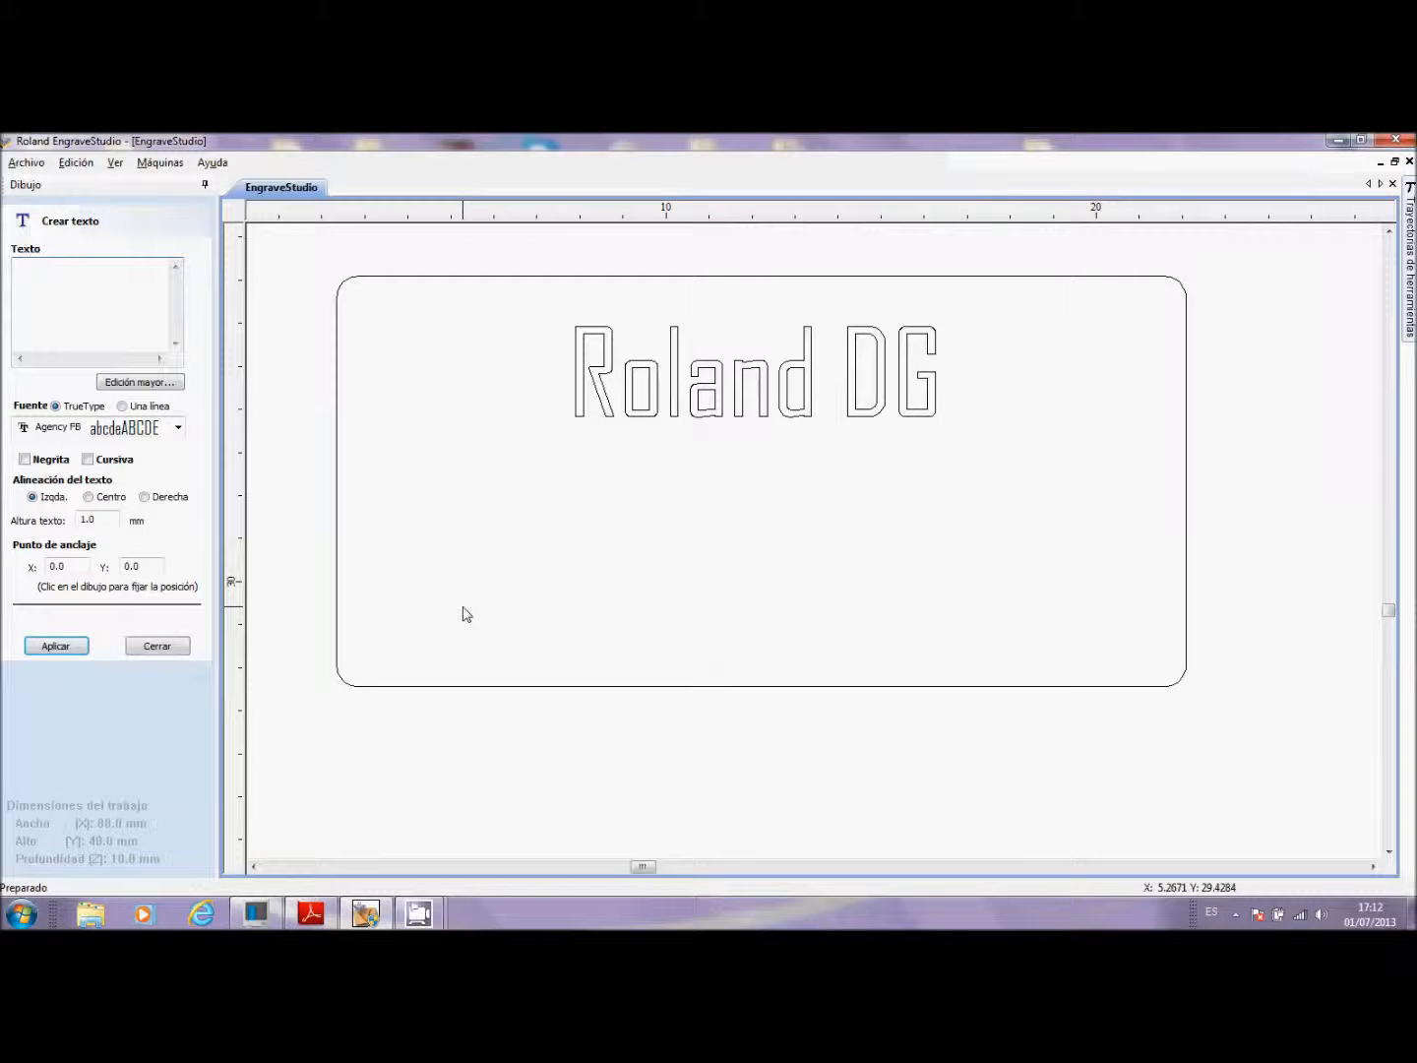
click(468, 582)
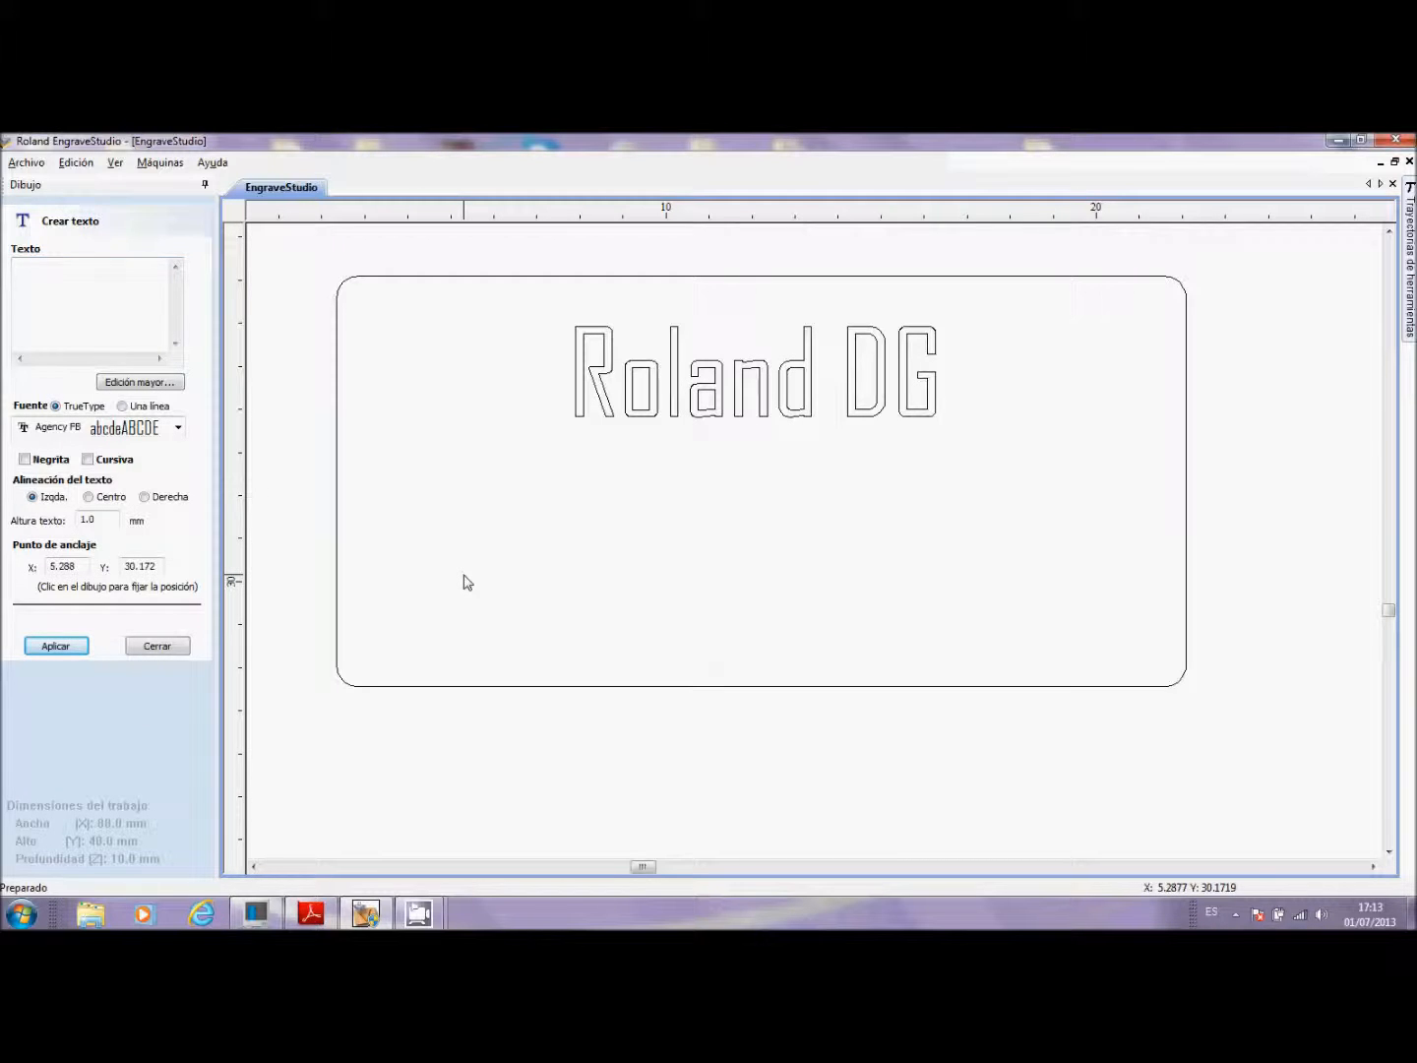
click(60, 286)
text(mbre!!)
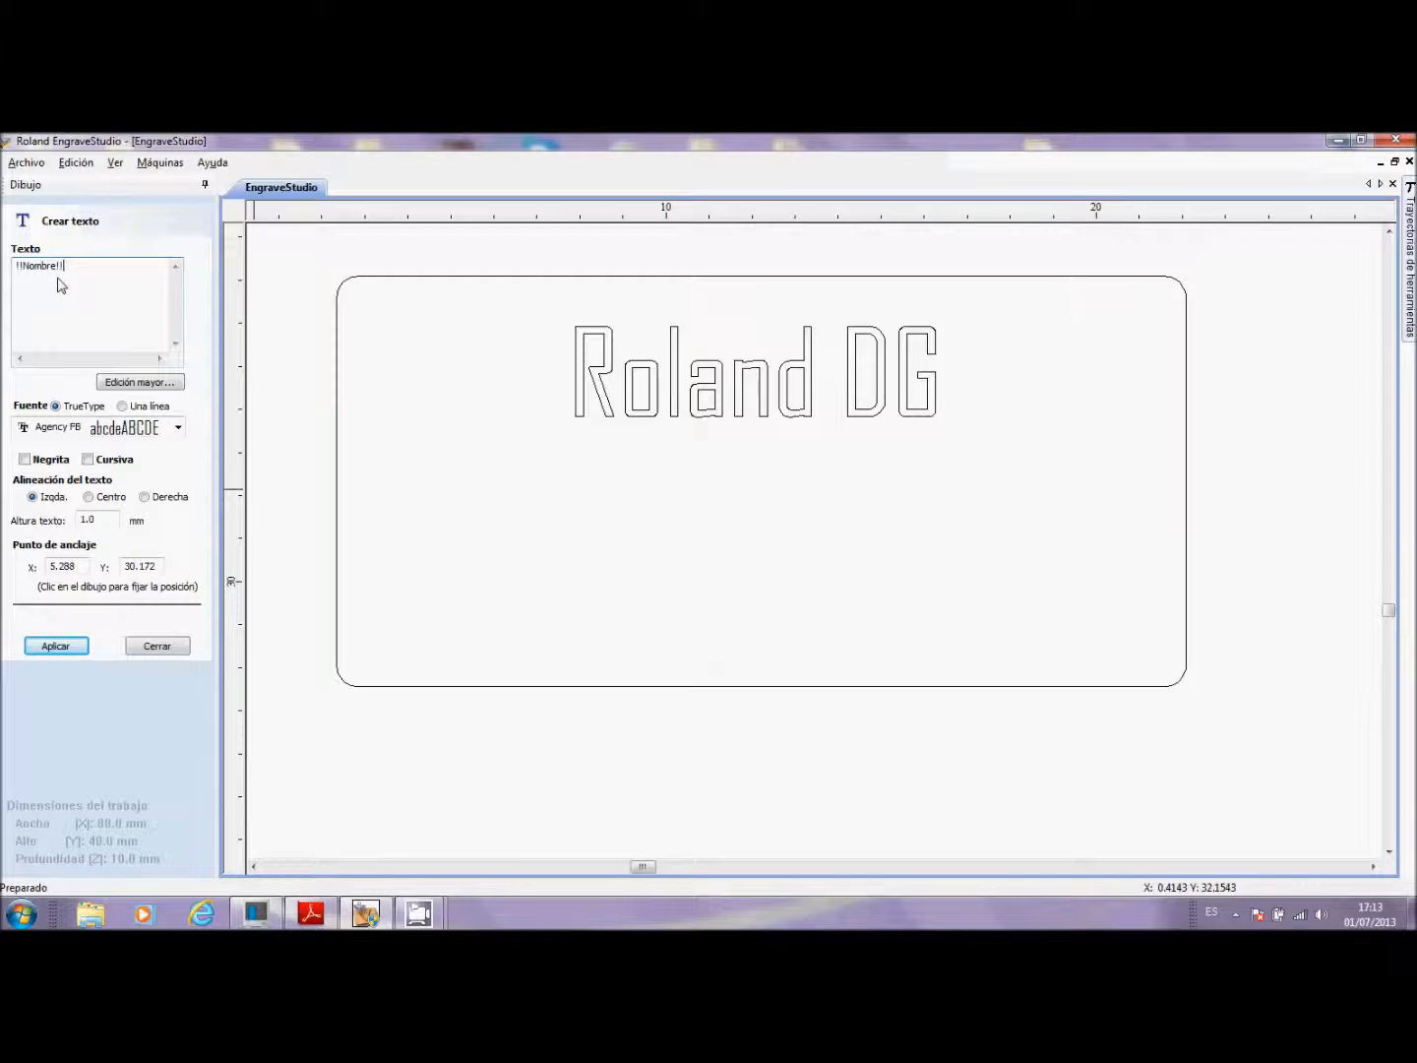
click(35, 647)
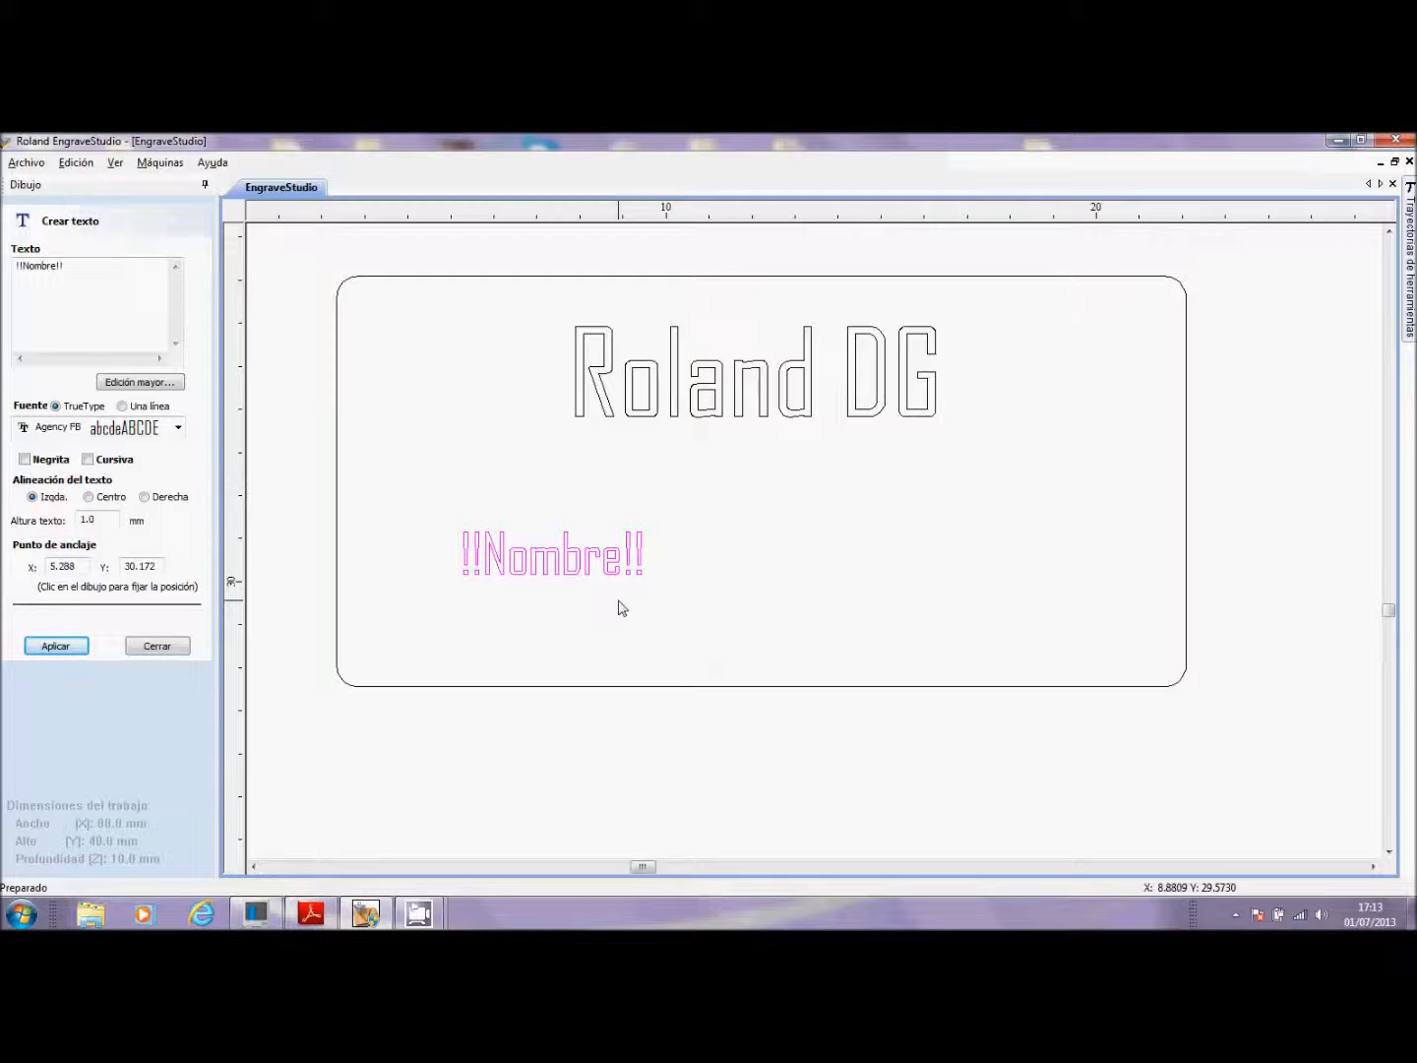
Step: Change the font of the "!!Nombre!!" text to Bodoni MT and finish the text creation
click(178, 436)
drag(406, 488, 408, 520)
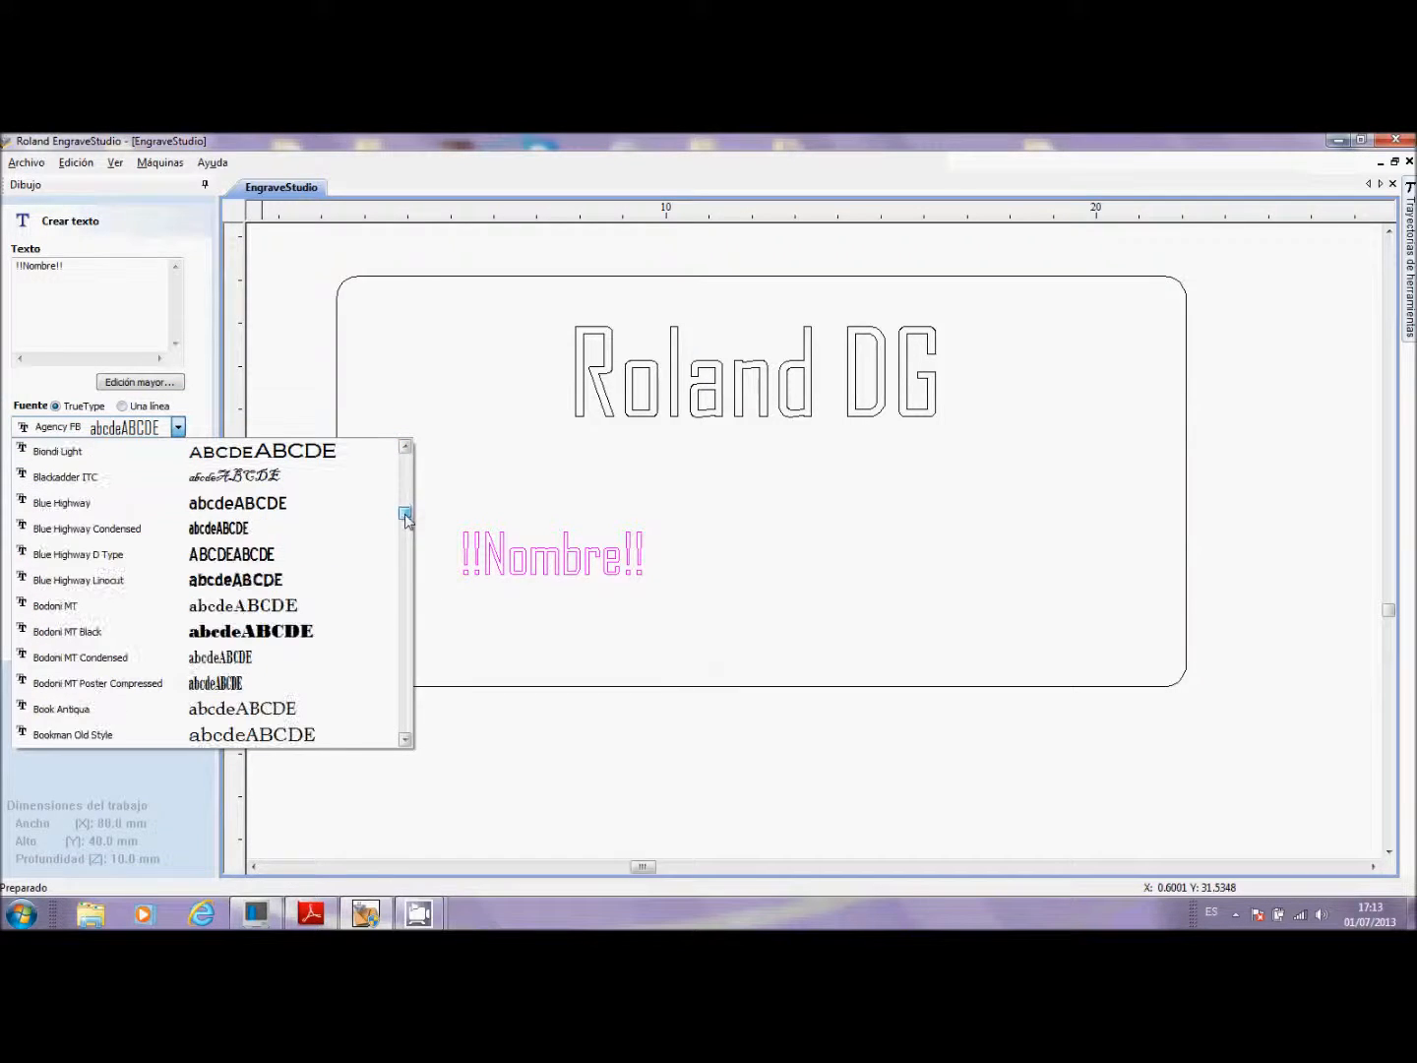
click(285, 606)
click(77, 649)
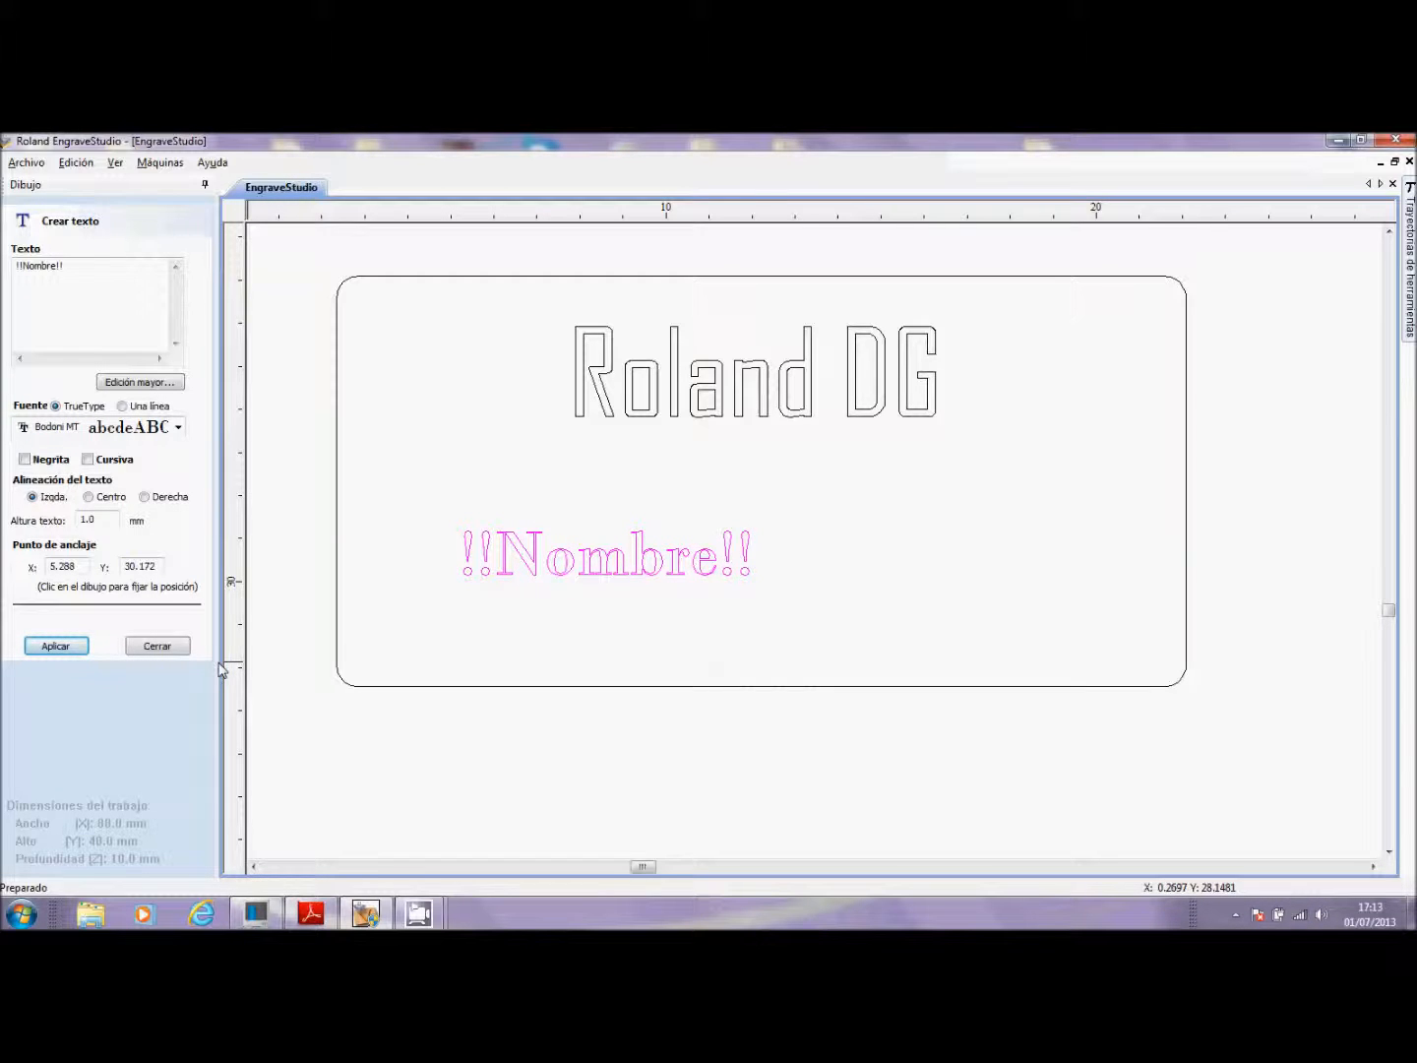
click(175, 648)
Step: Move the "!!Nombre!!" text directly beneath "Roland DG", centred by eye
click(622, 566)
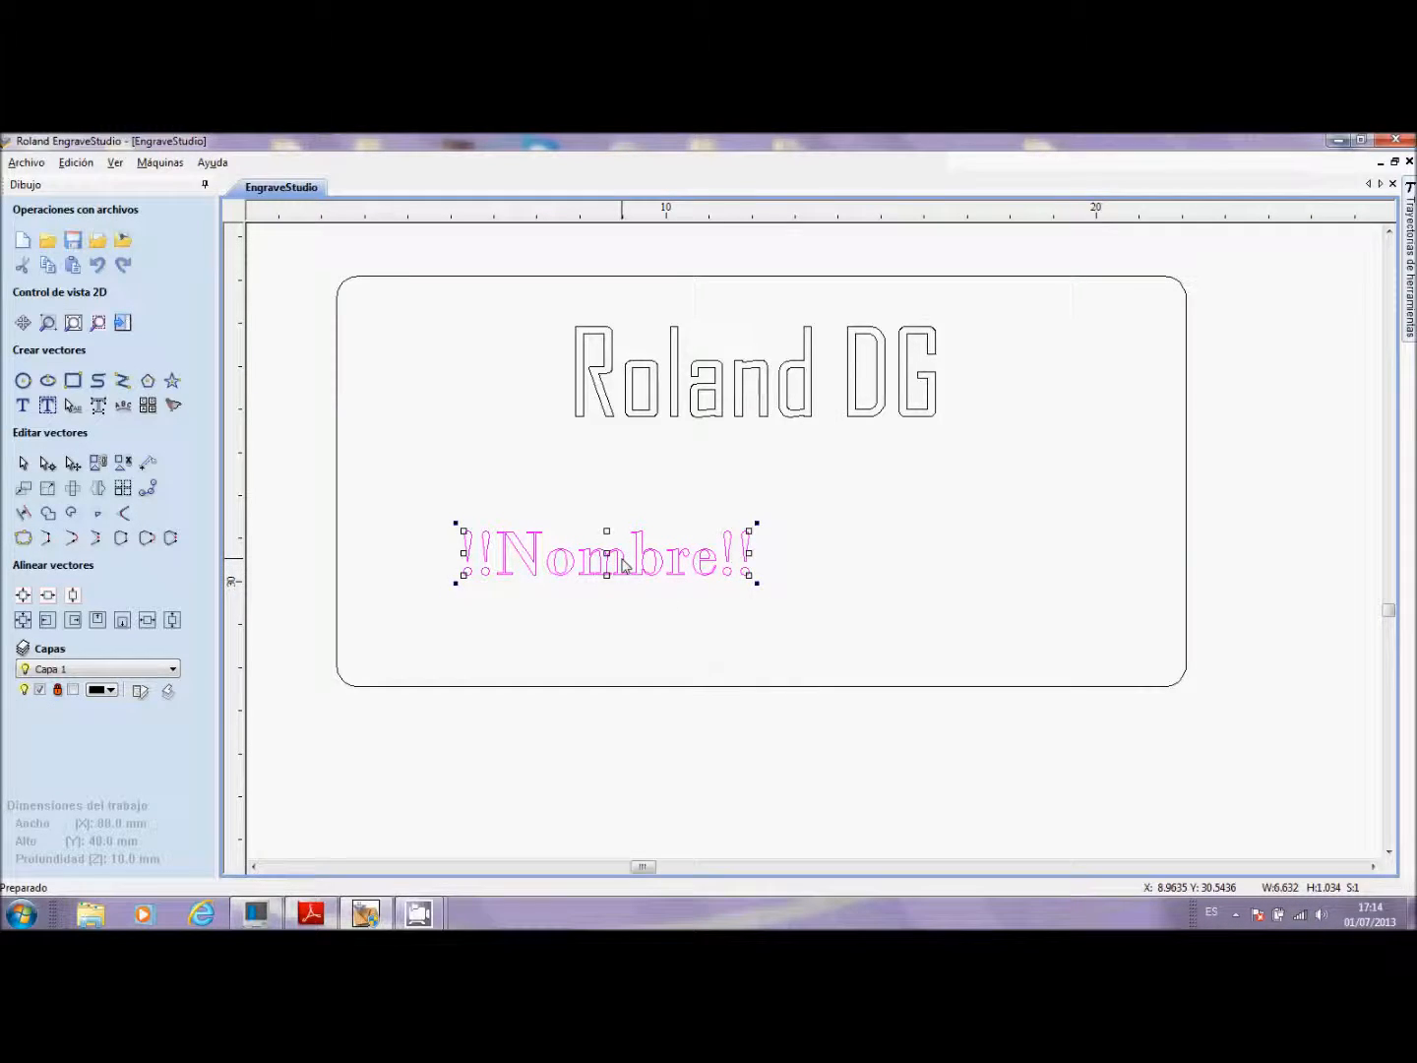
drag(650, 550, 792, 472)
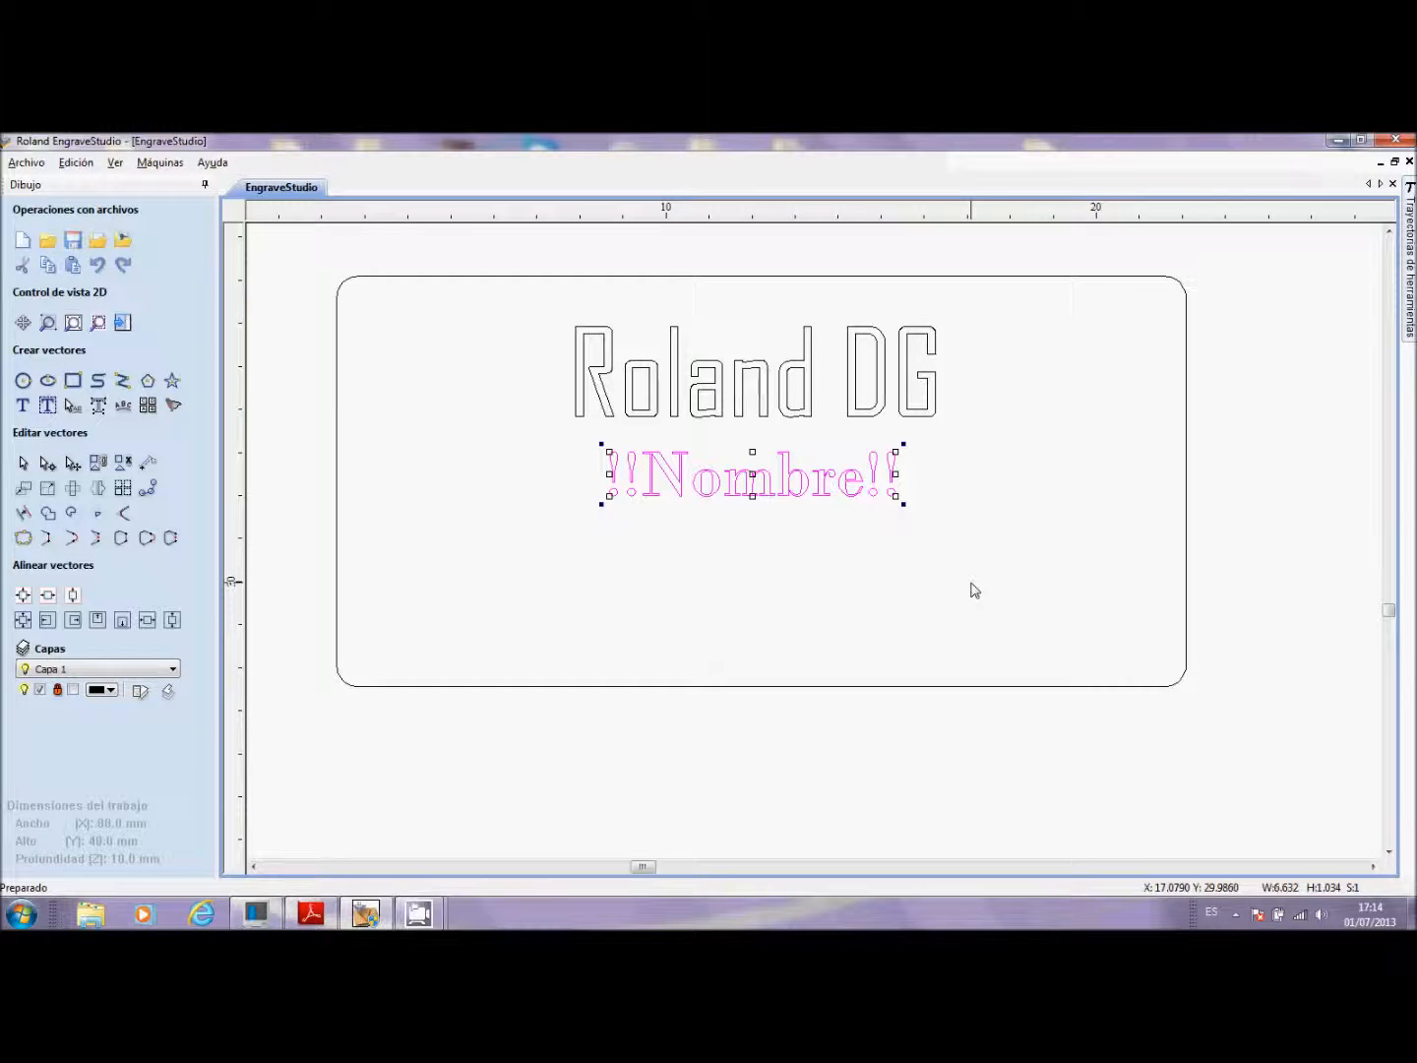
click(274, 476)
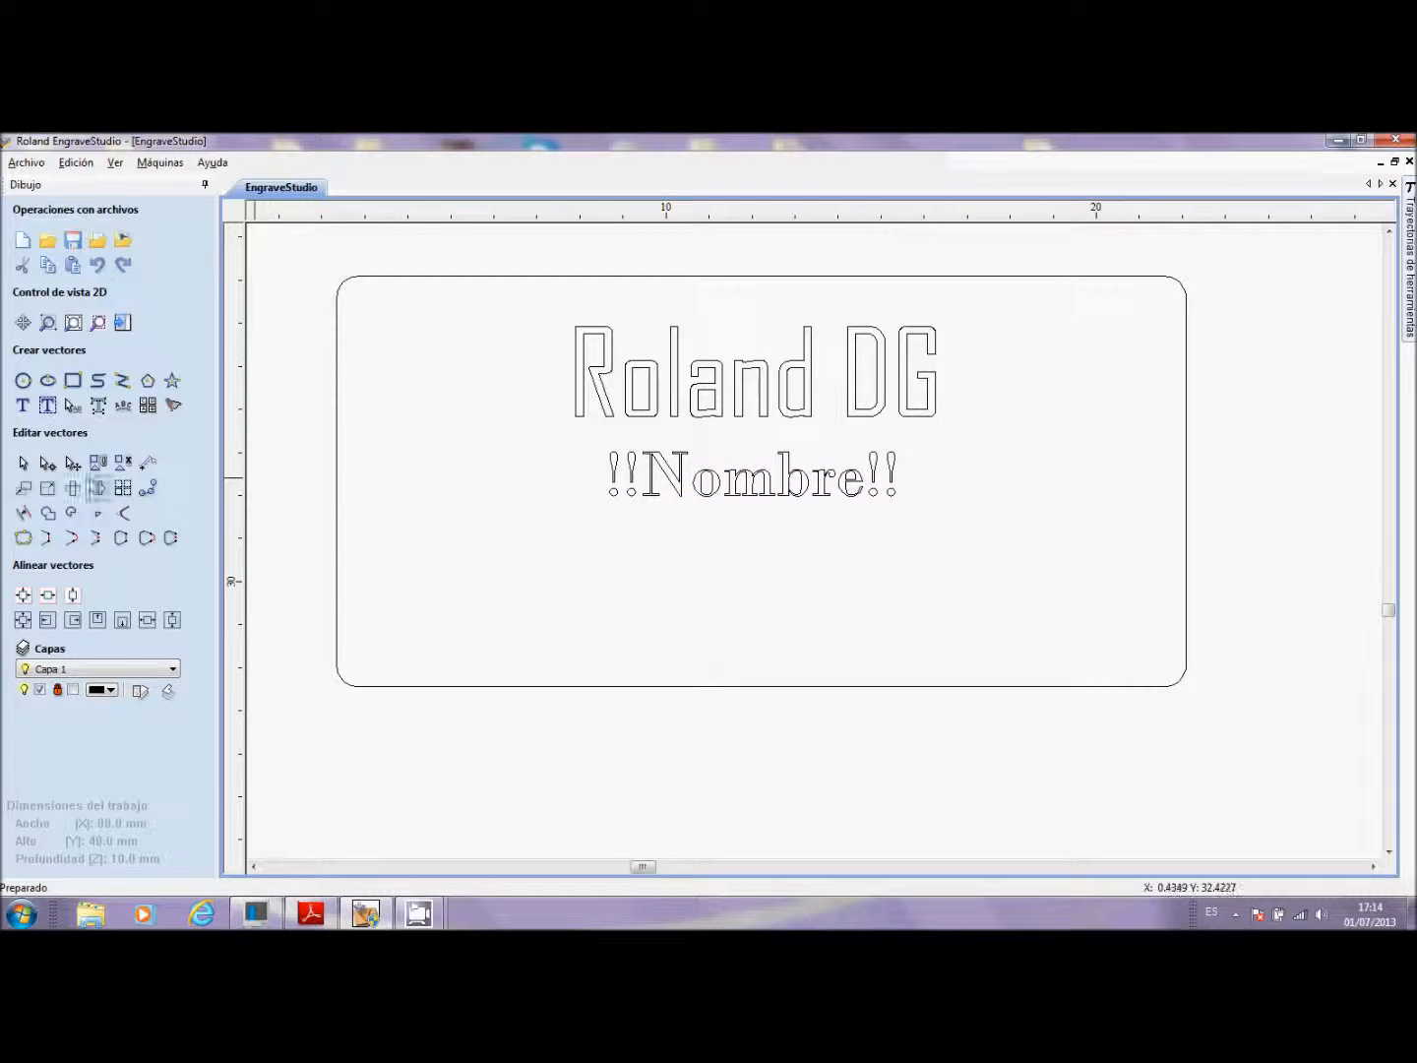
Step: Create the left-aligned text "!!cargo!!" in Calibri, 1.0 mm high, anchored at X 6.093, Y 29.015 in the rectangle's lower part
click(24, 406)
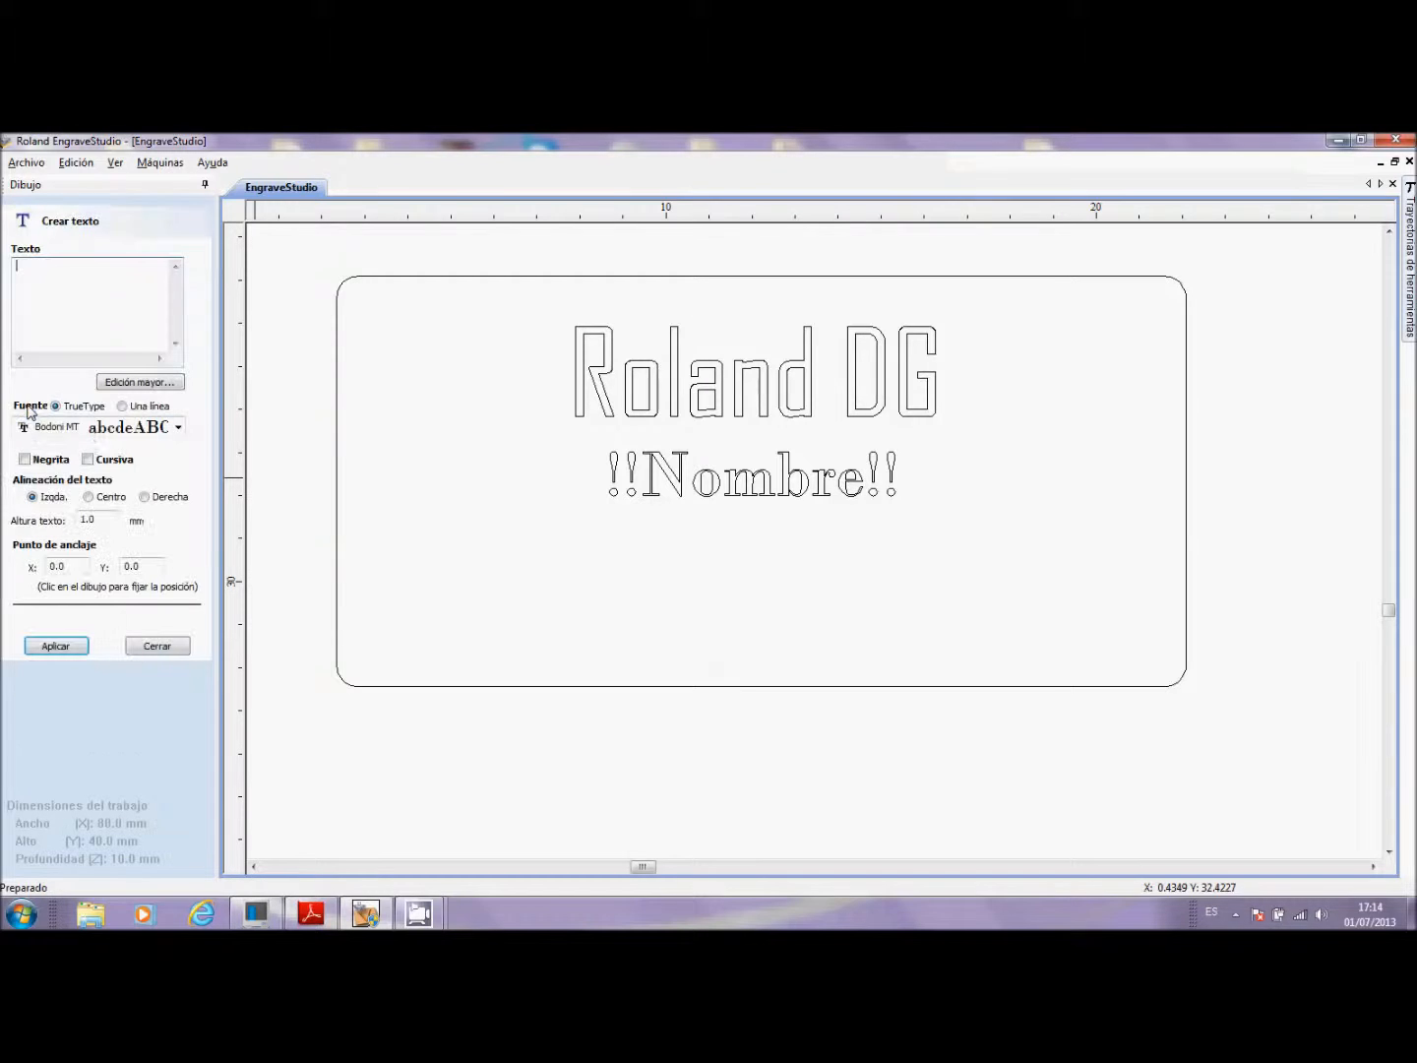
click(155, 645)
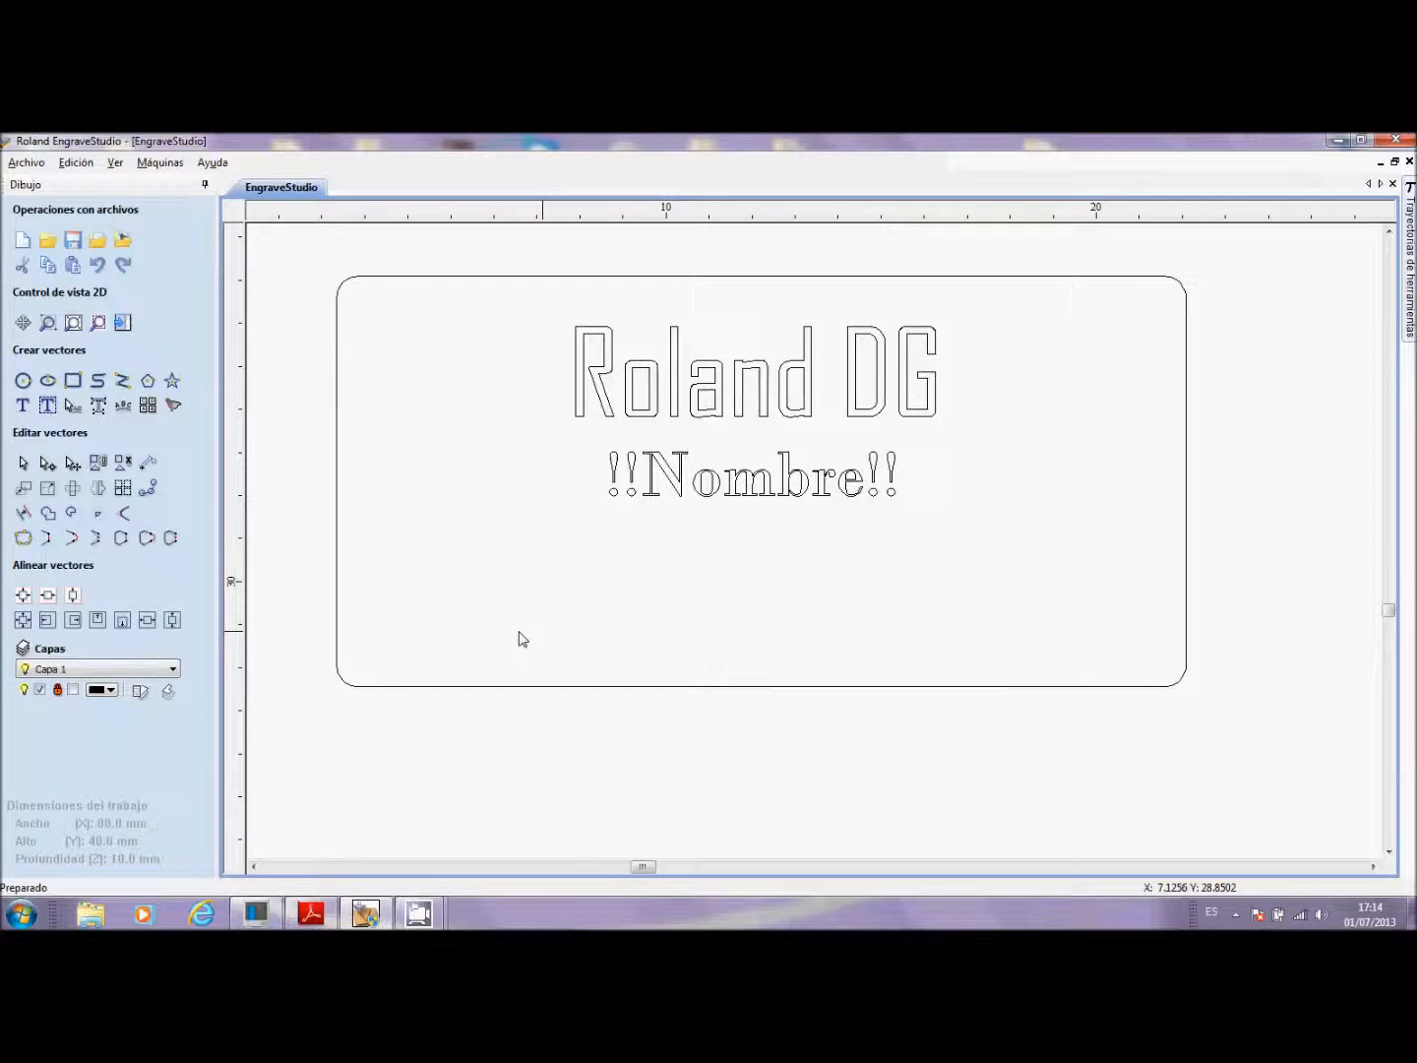
click(23, 405)
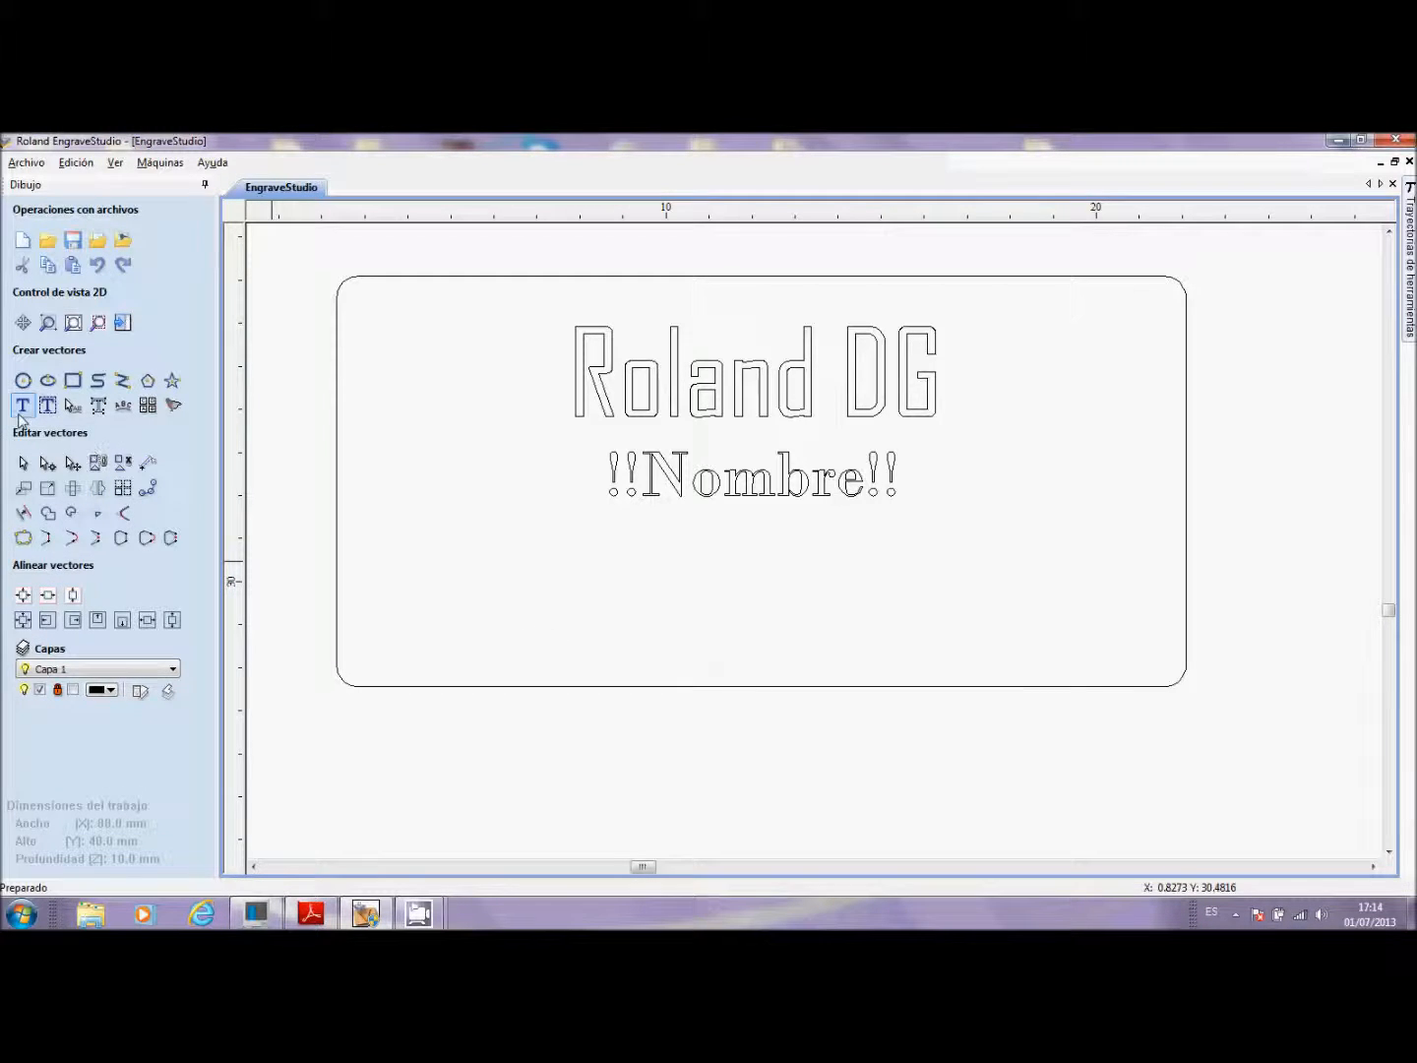
click(498, 631)
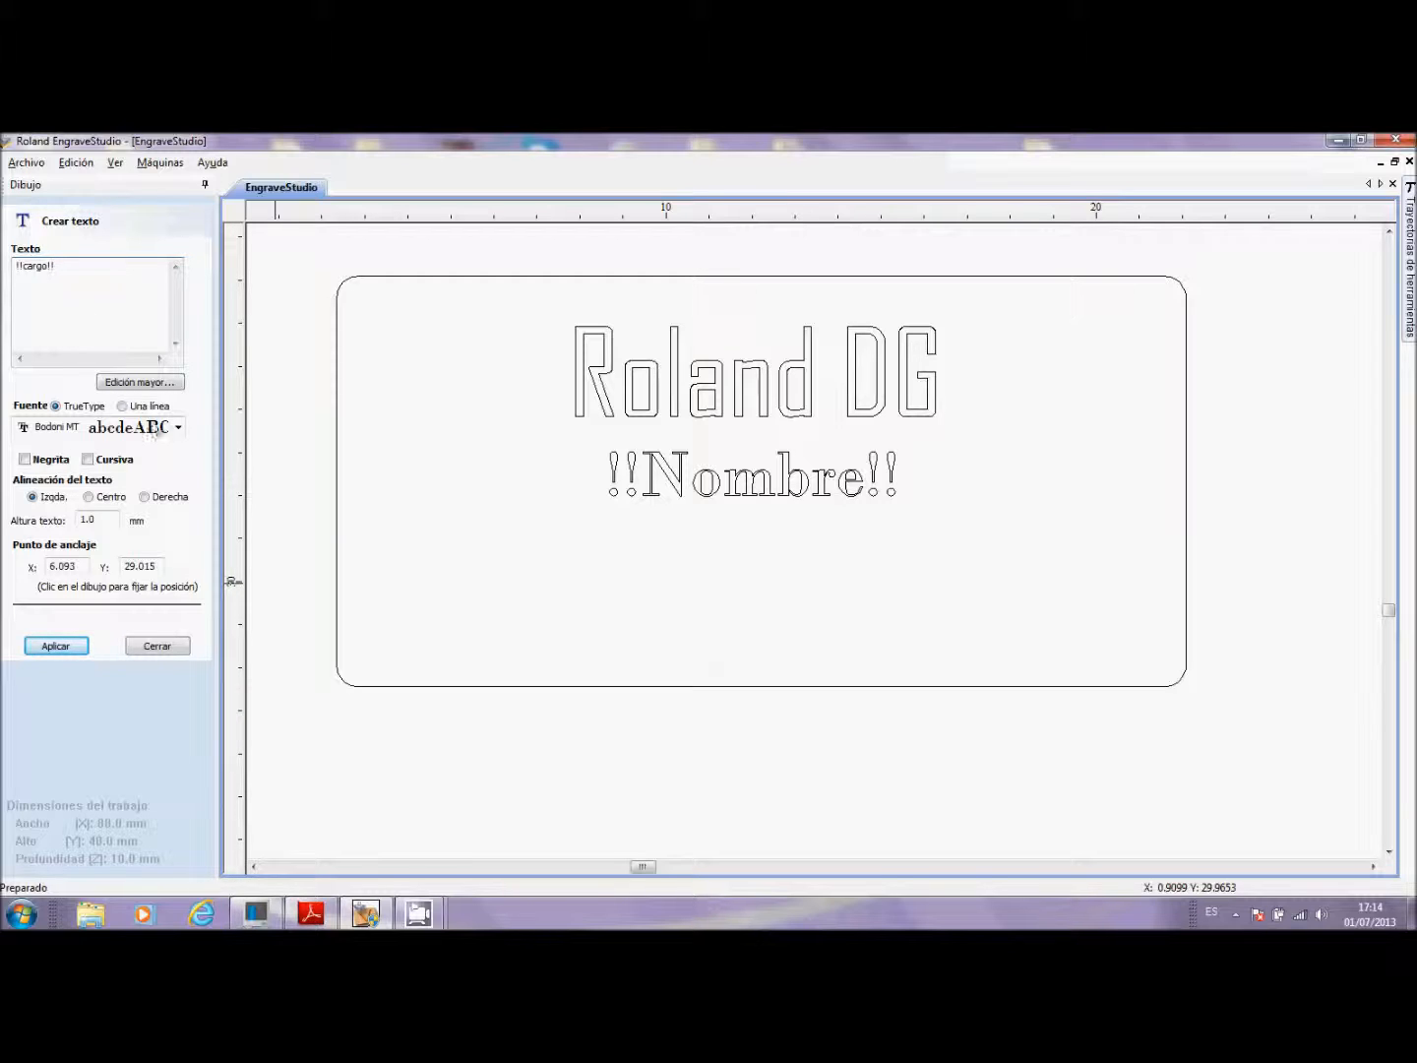
click(179, 430)
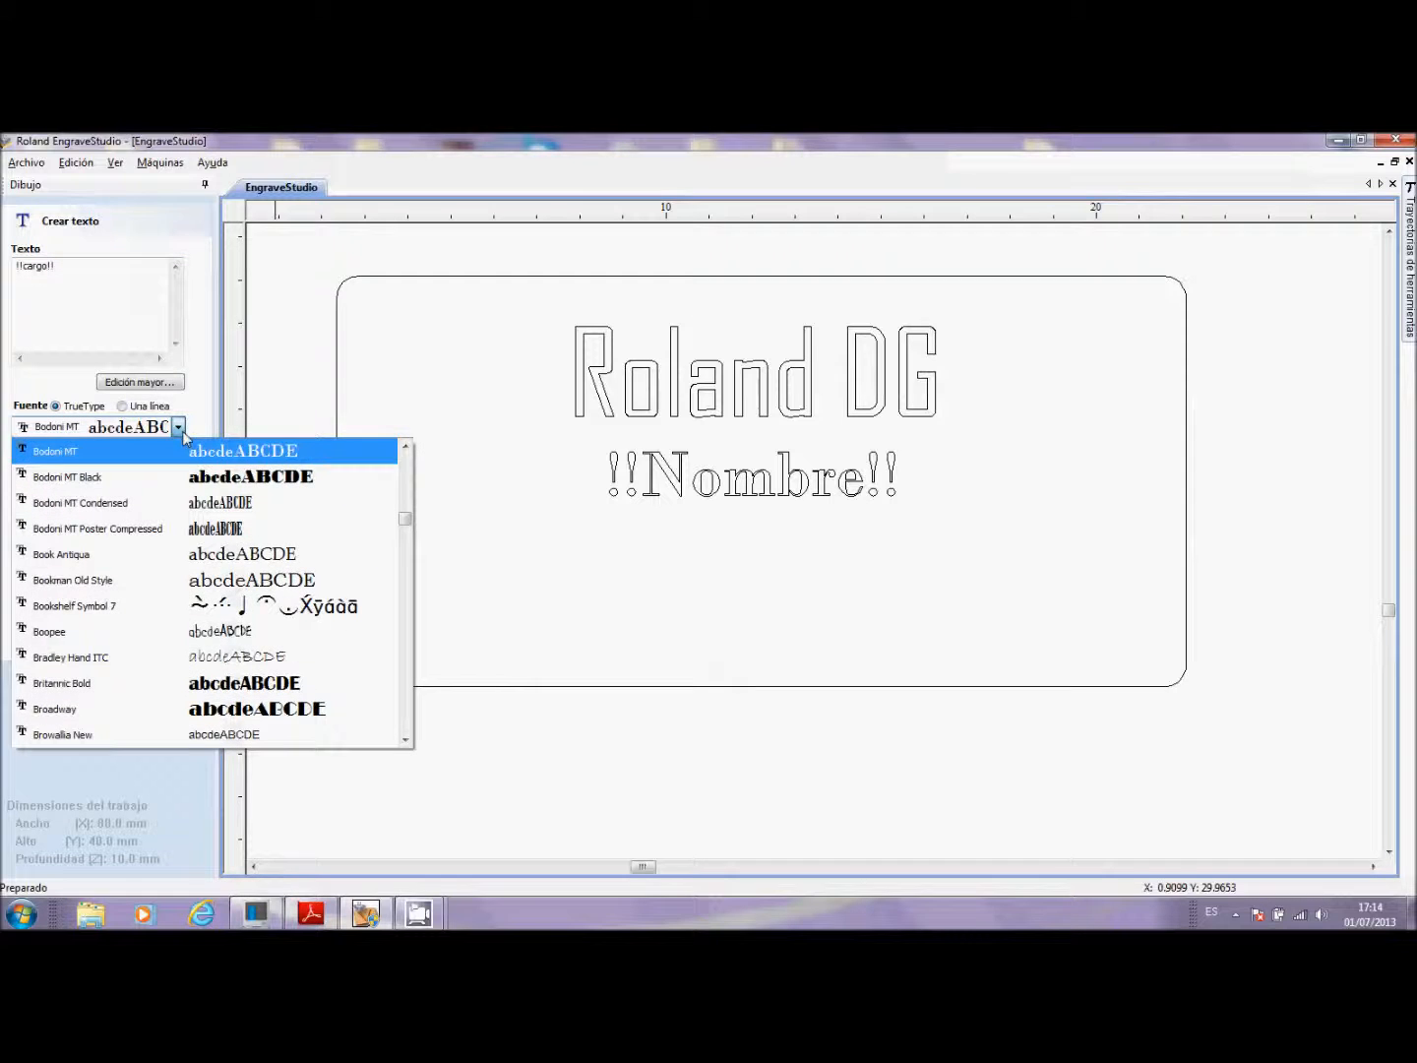
scroll(183, 551, down, 3)
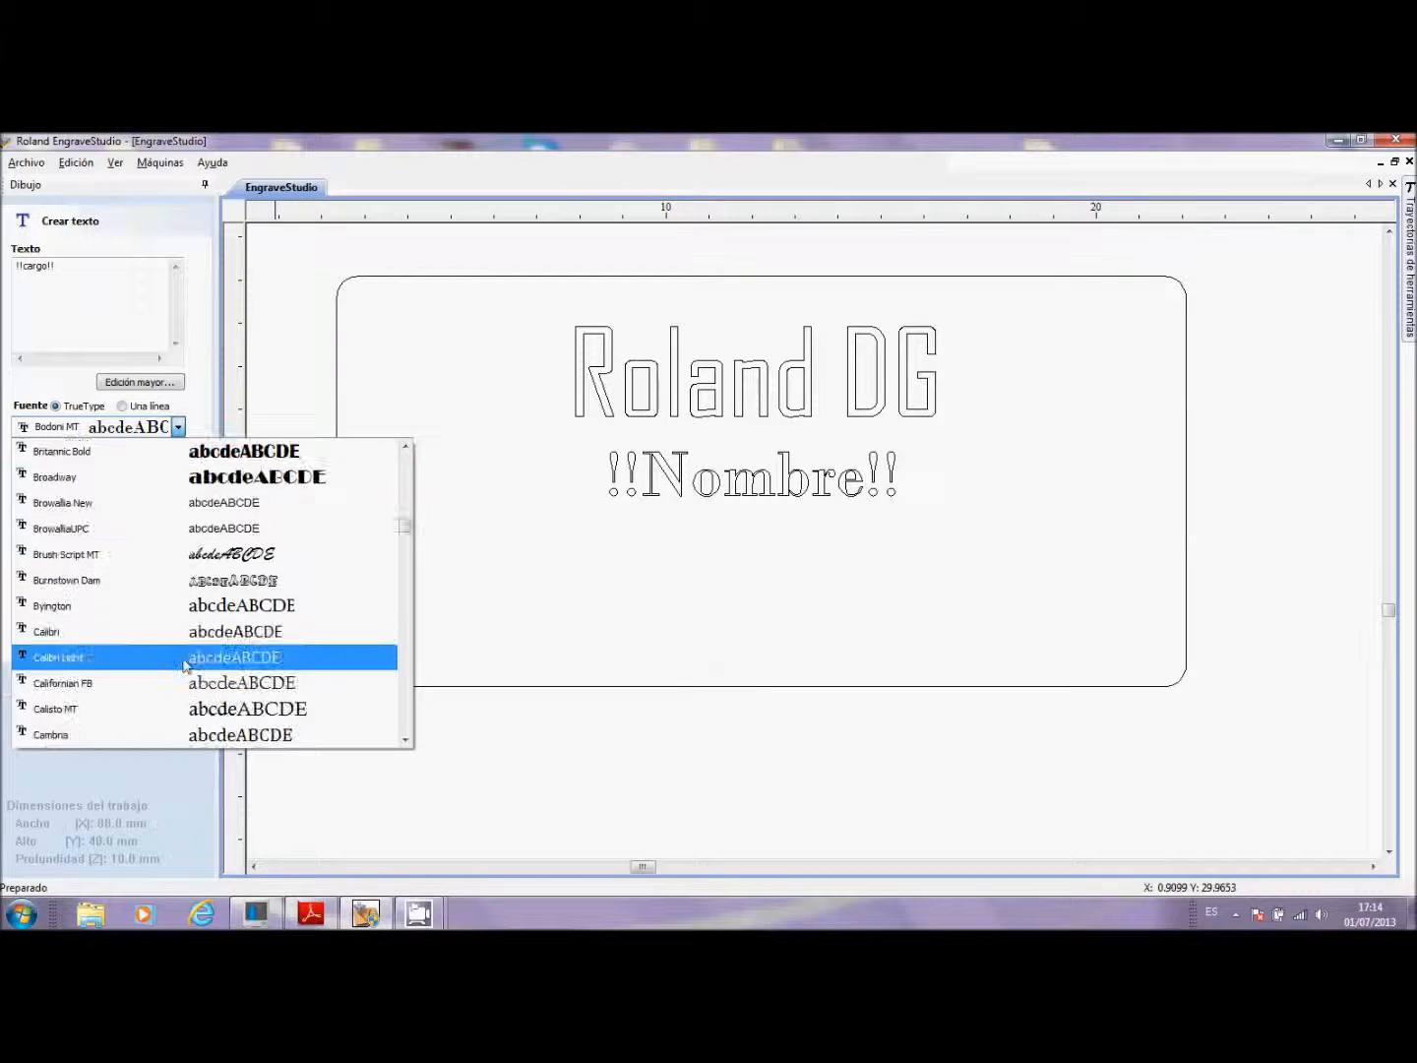
click(146, 637)
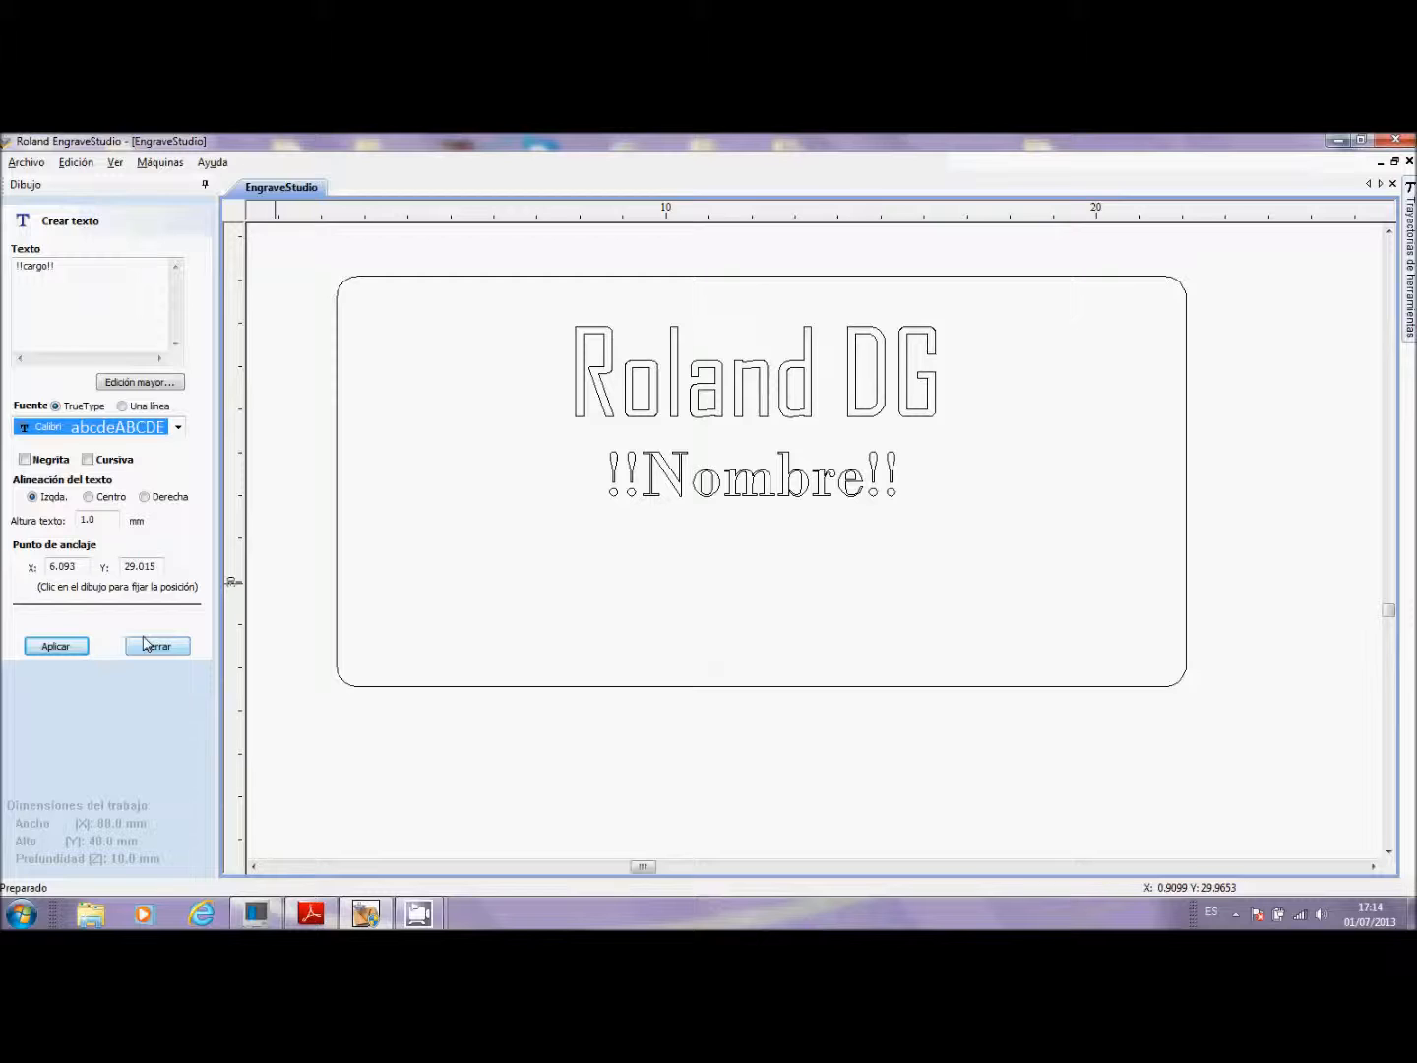
click(84, 651)
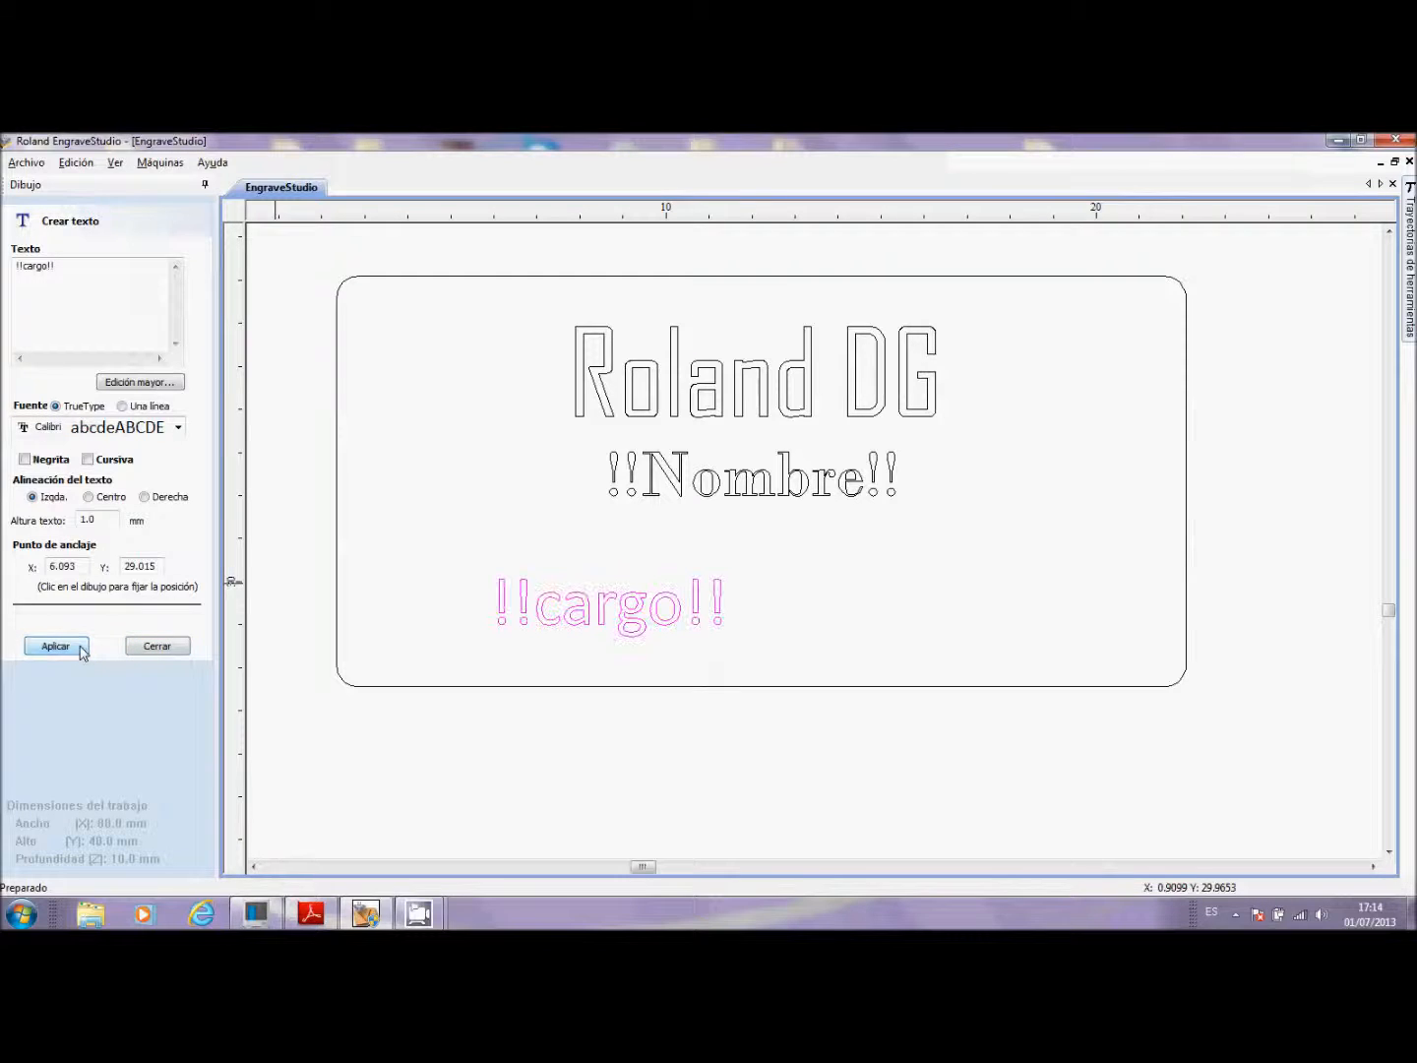
click(158, 647)
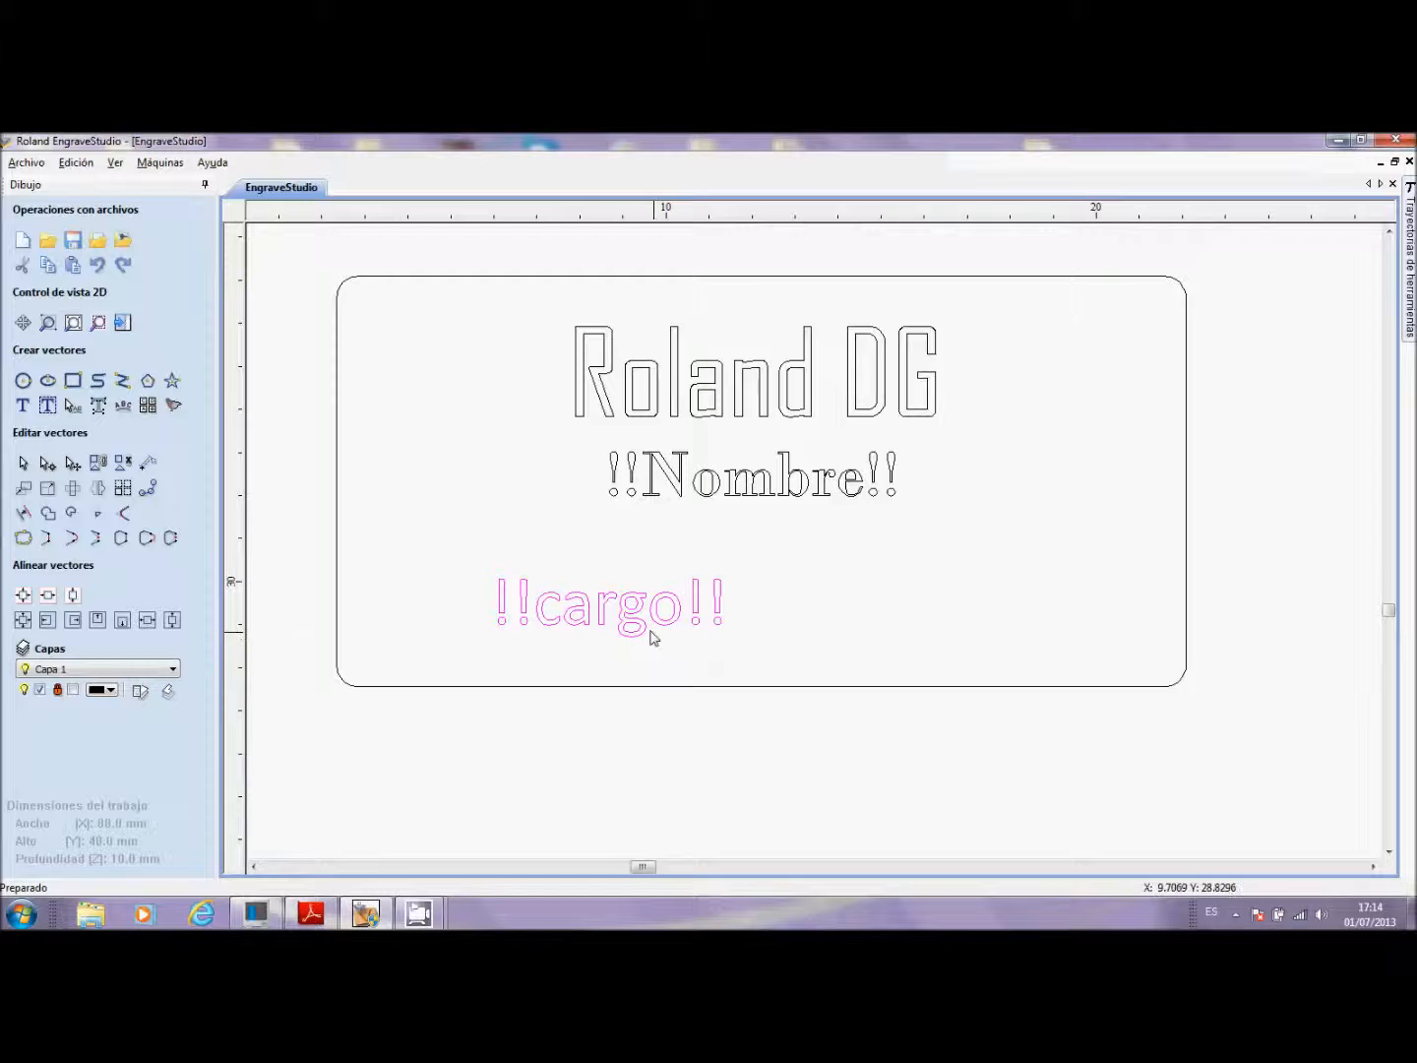
Step: Move "!!cargo!!" beneath "!!Nombre!!" and shrink it to about 4.2 by 1.1 mm
click(580, 616)
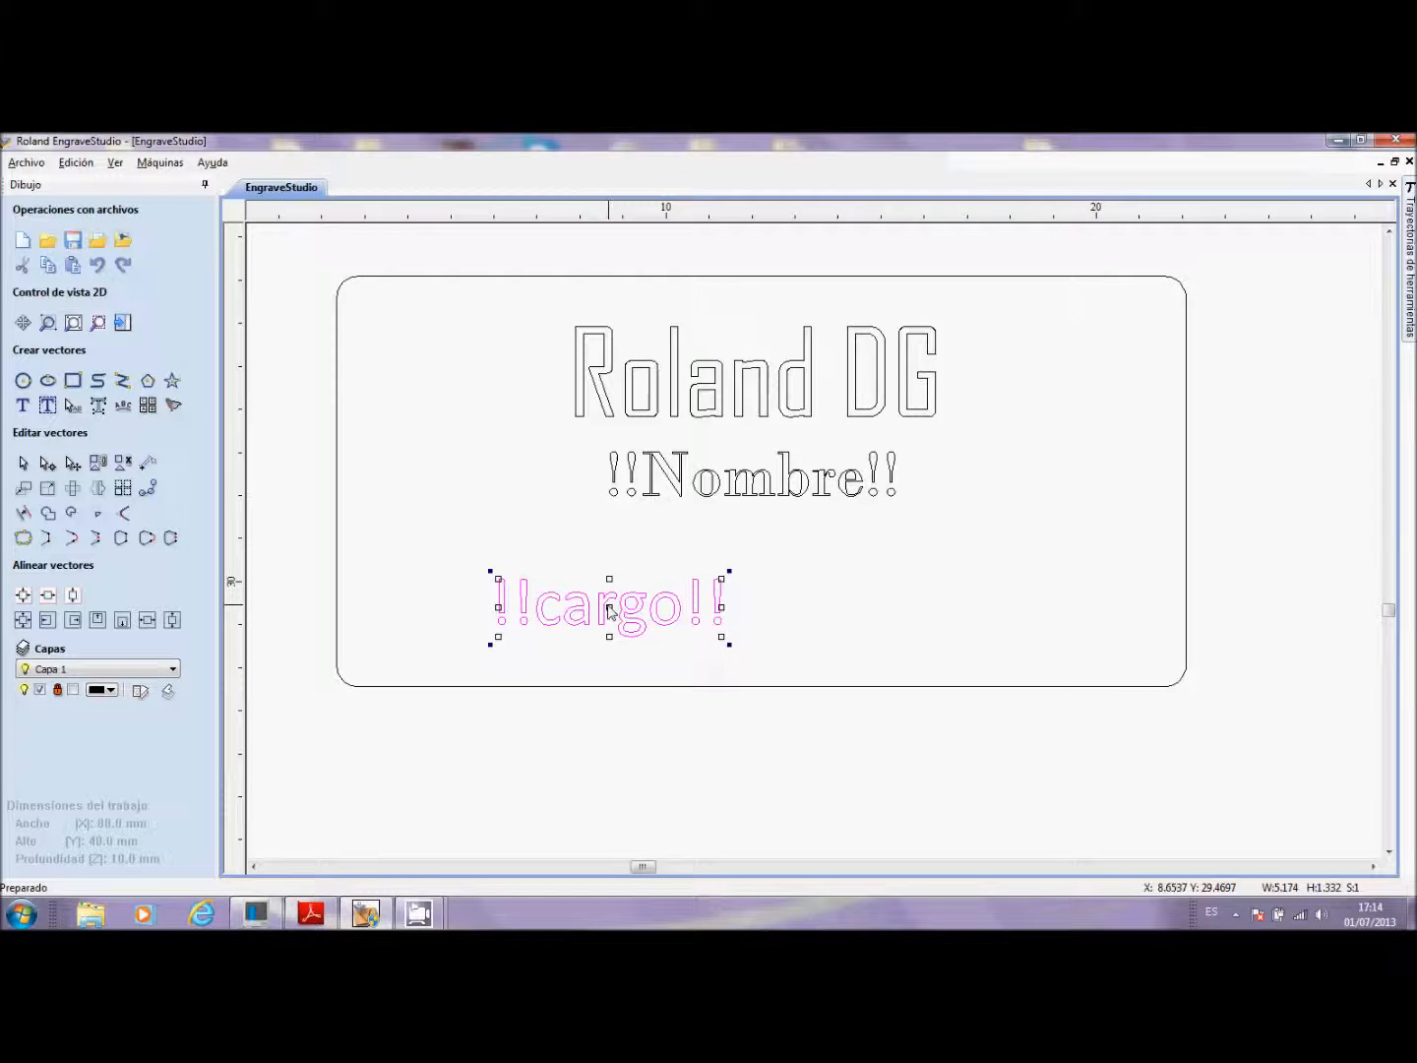
drag(610, 612, 755, 565)
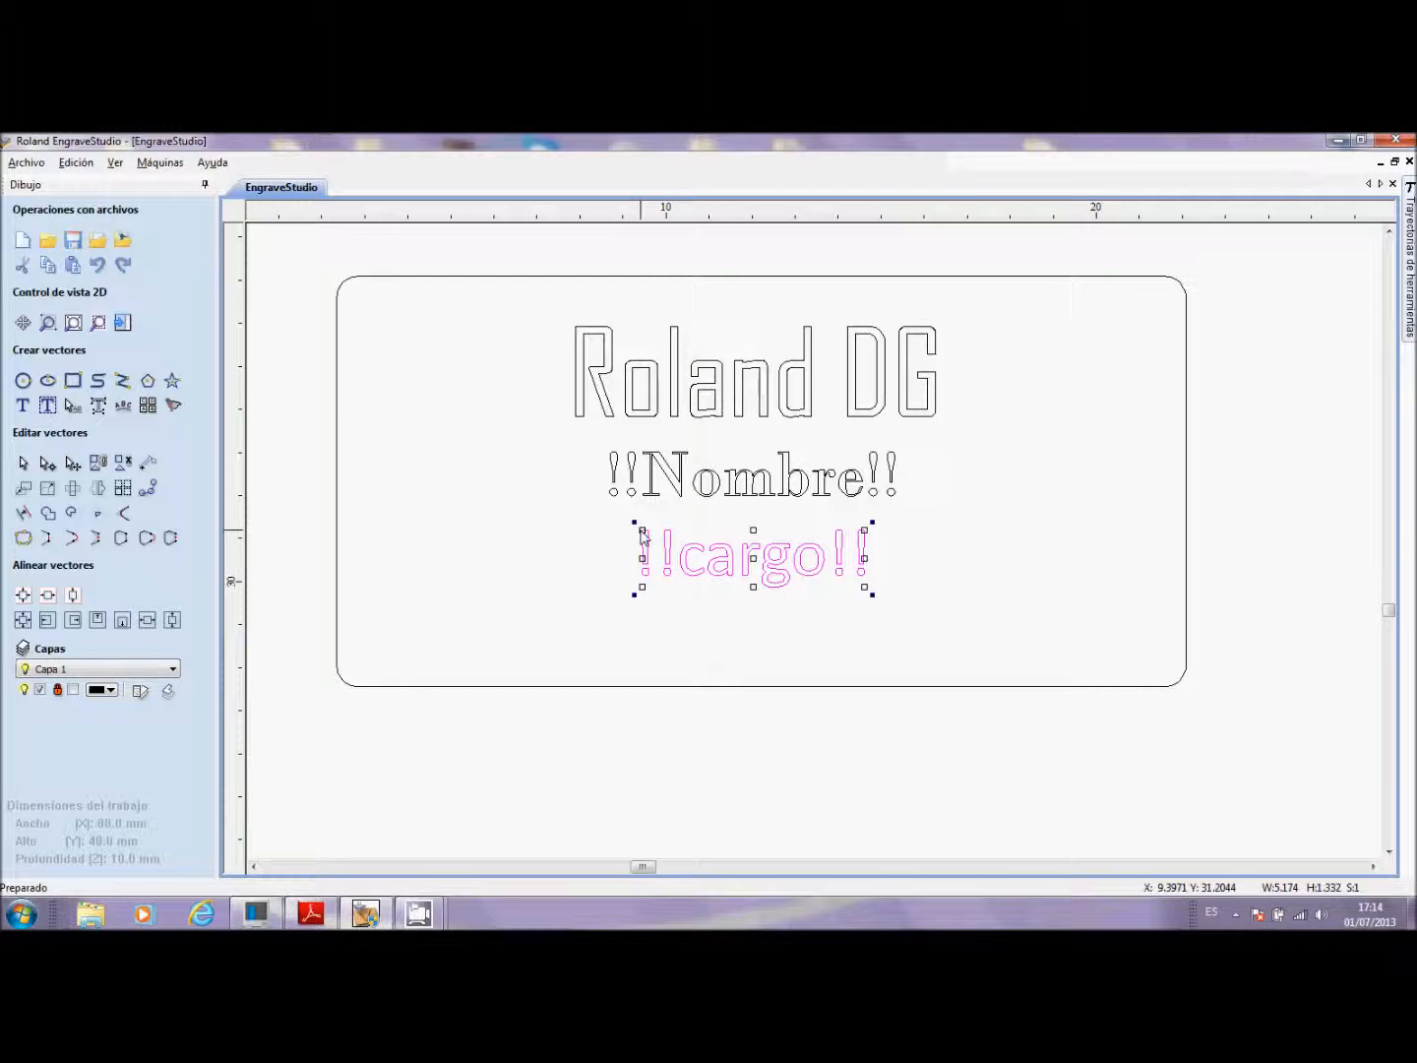
drag(643, 590, 677, 582)
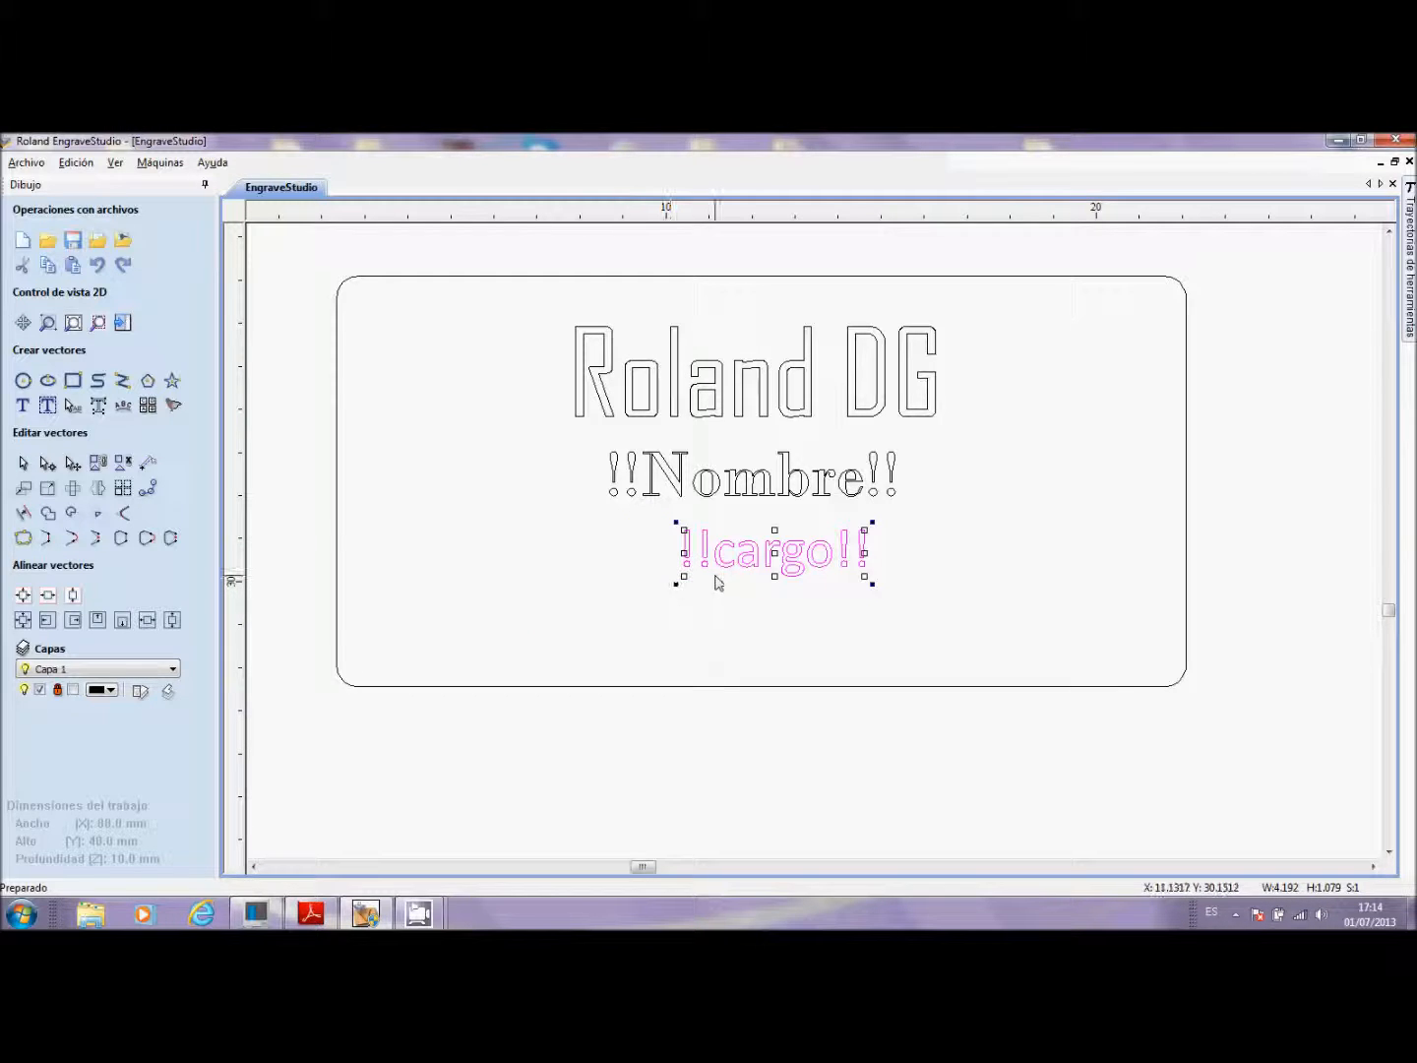
click(779, 577)
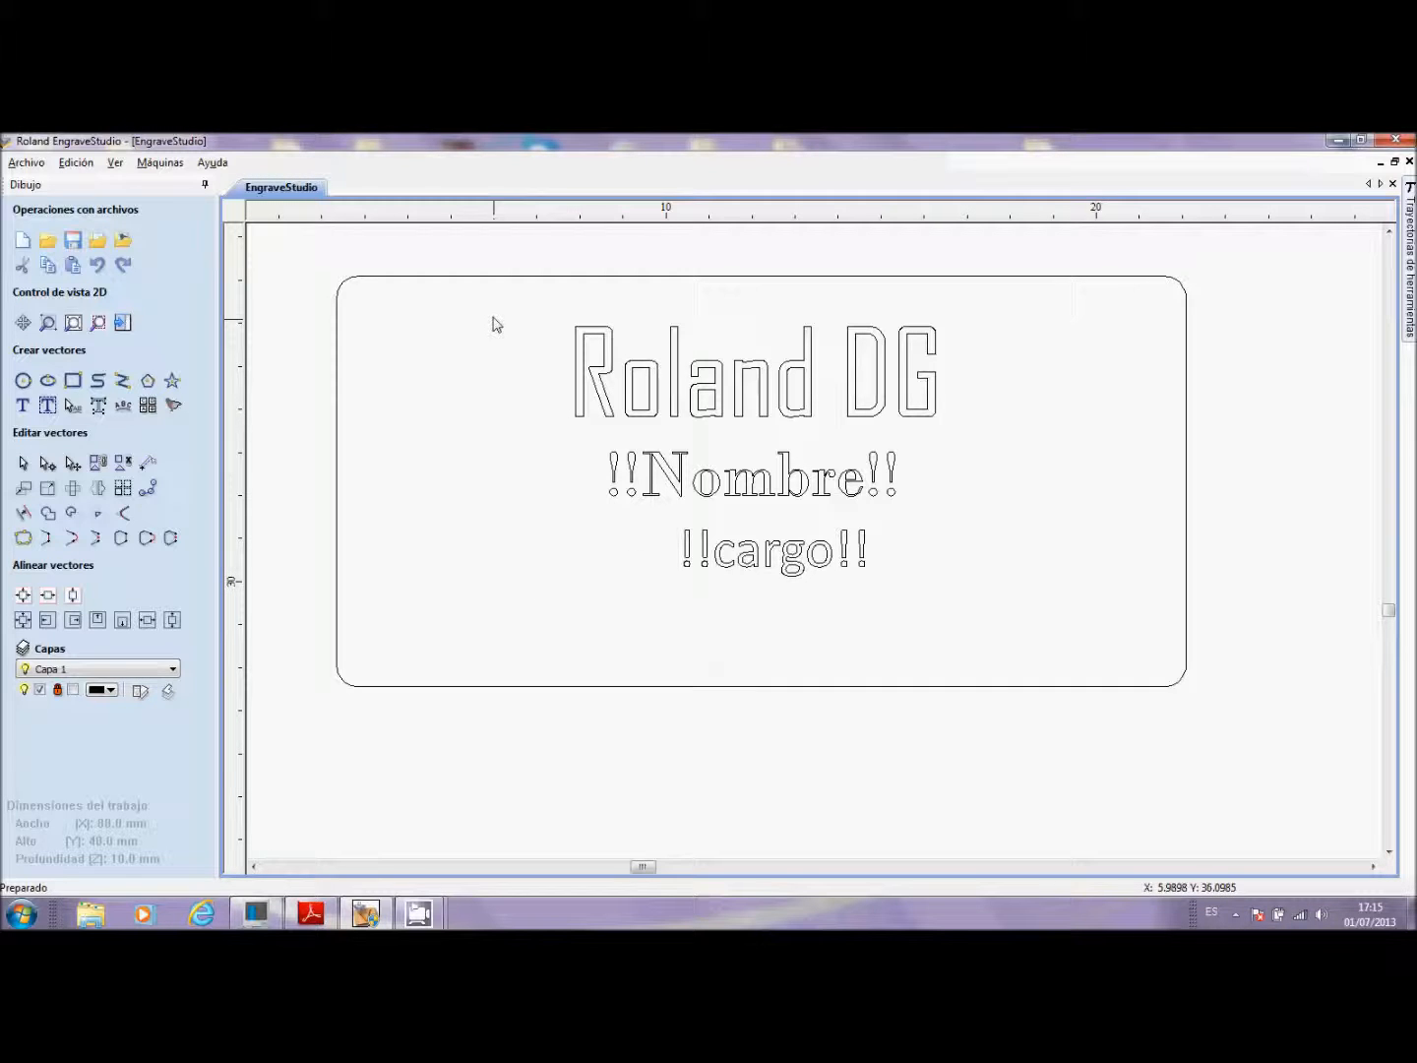
Step: Align the three texts horizontally on the centre of "!!cargo!!" and group them into one object
drag(503, 306, 1045, 633)
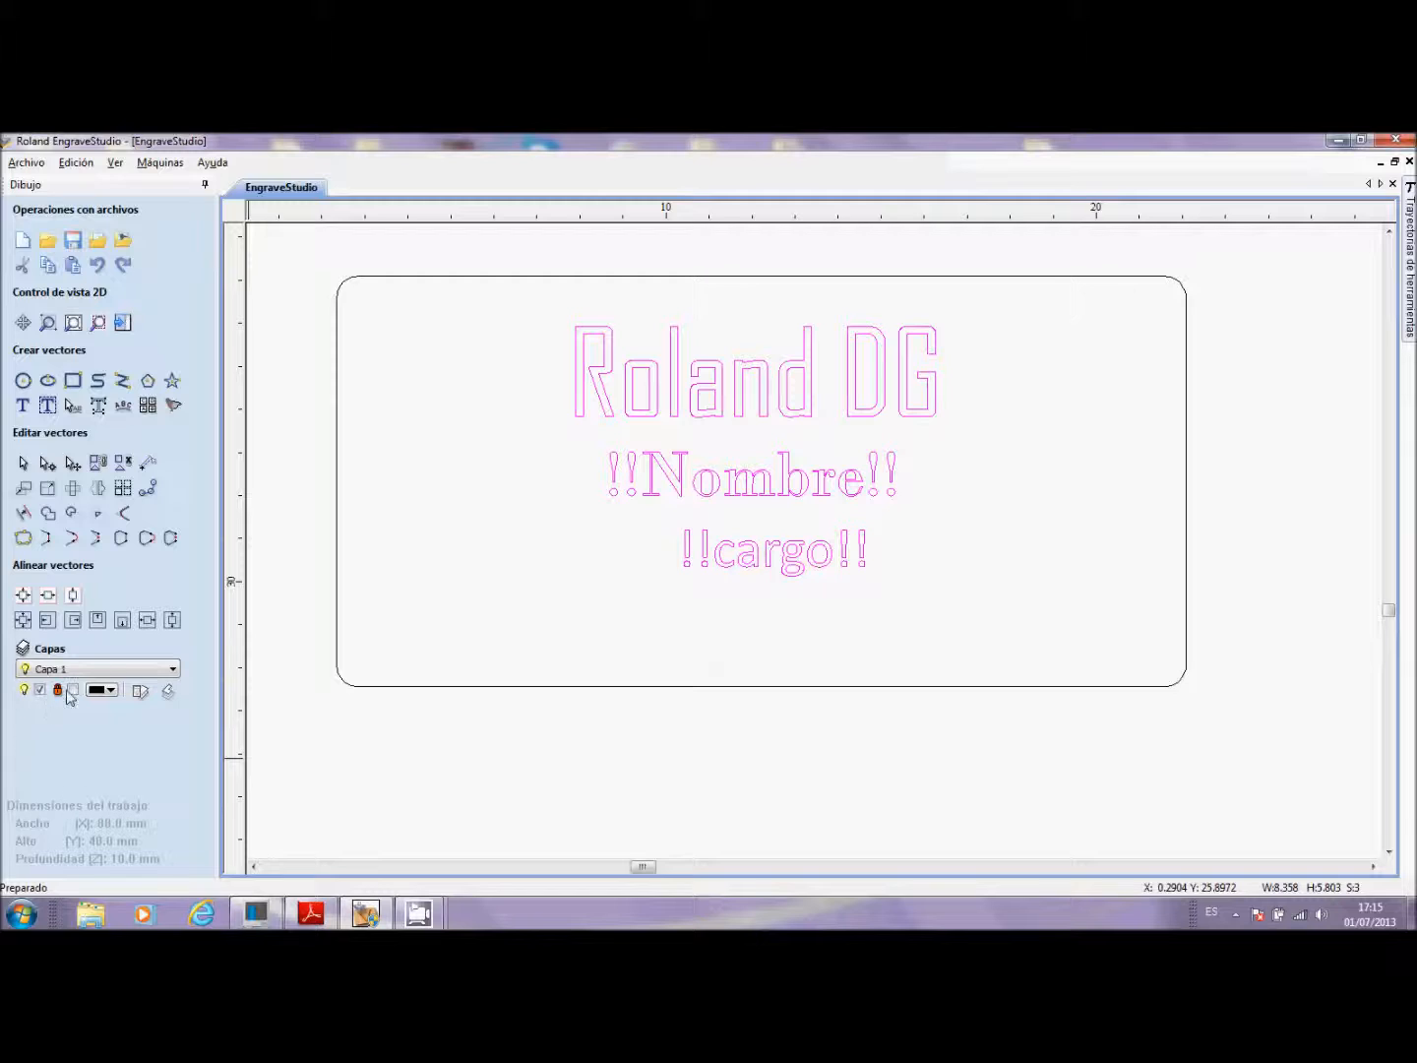
click(146, 628)
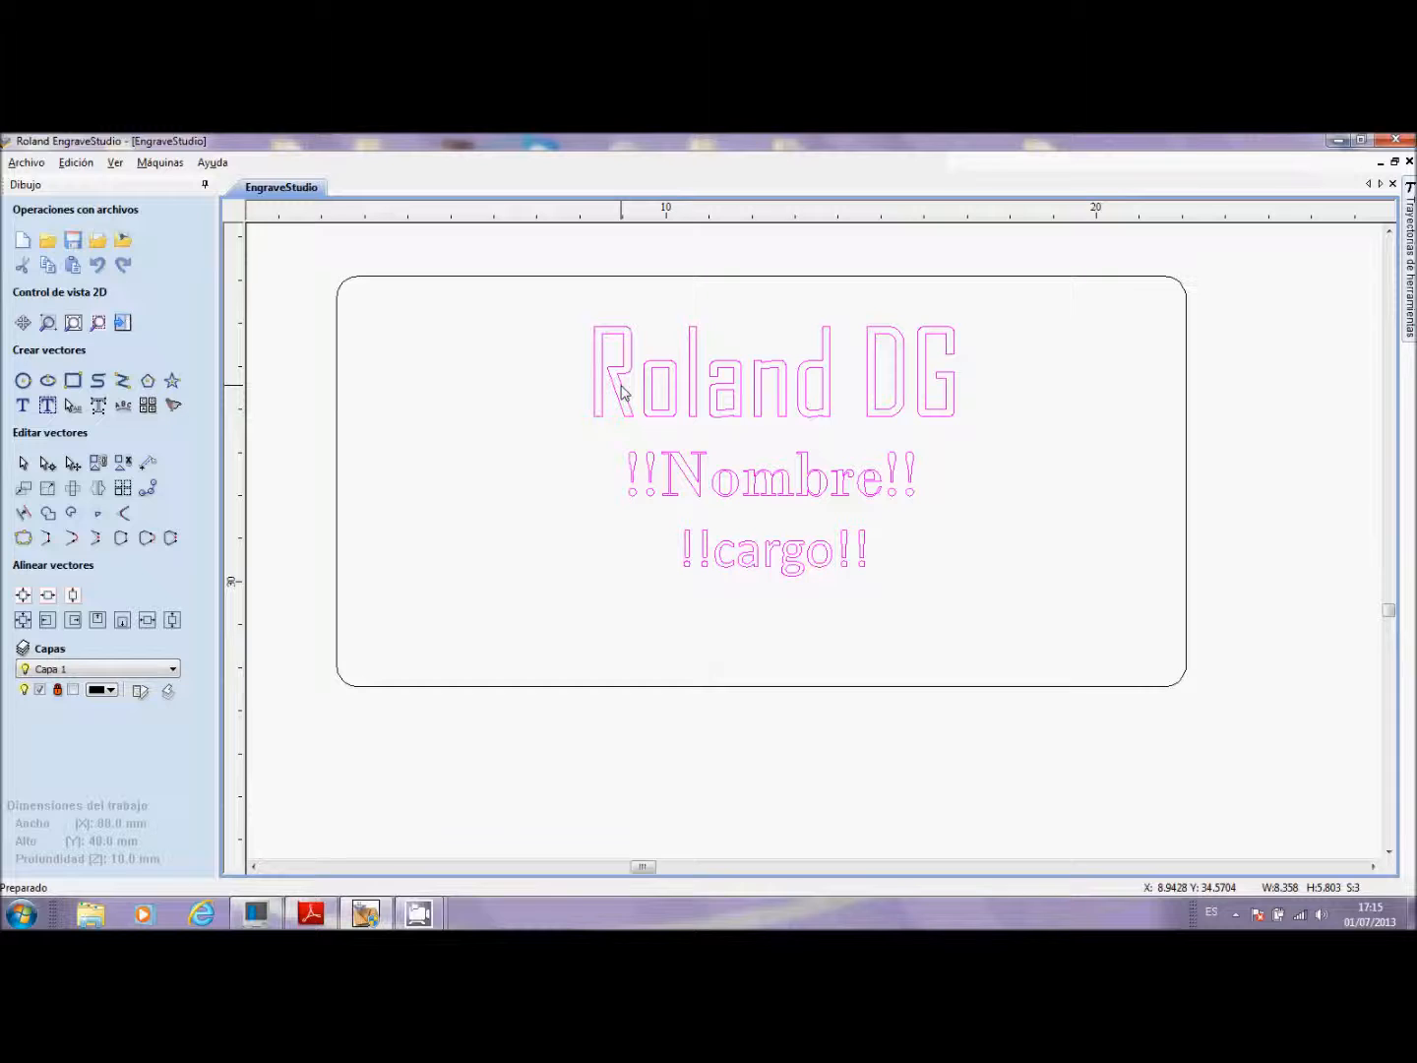
right_click(622, 392)
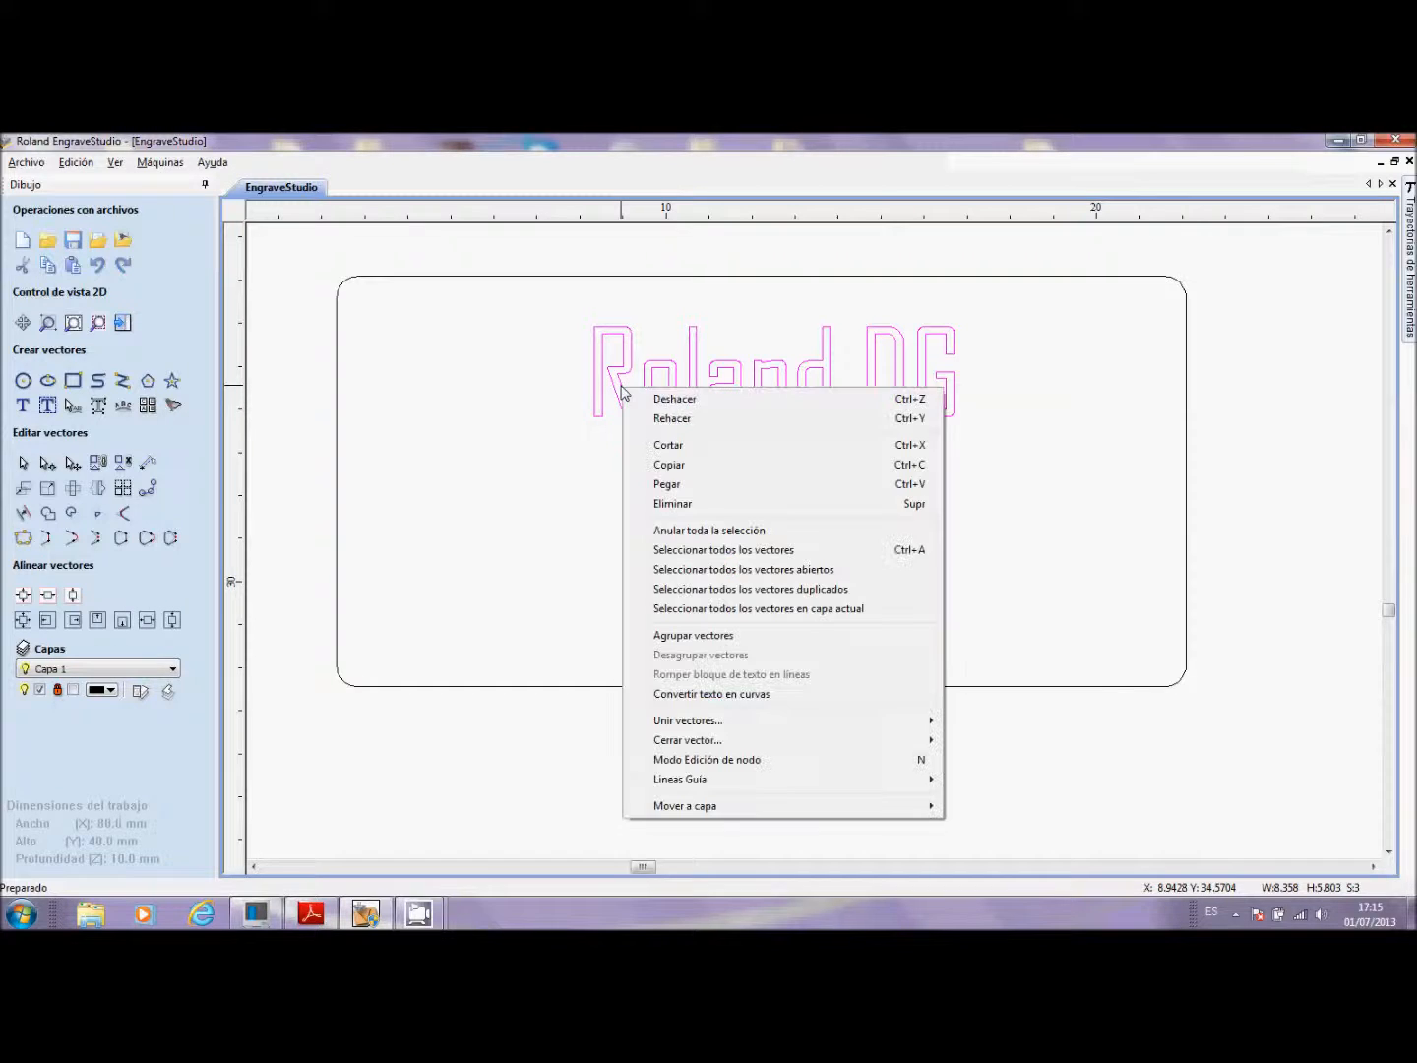
click(724, 638)
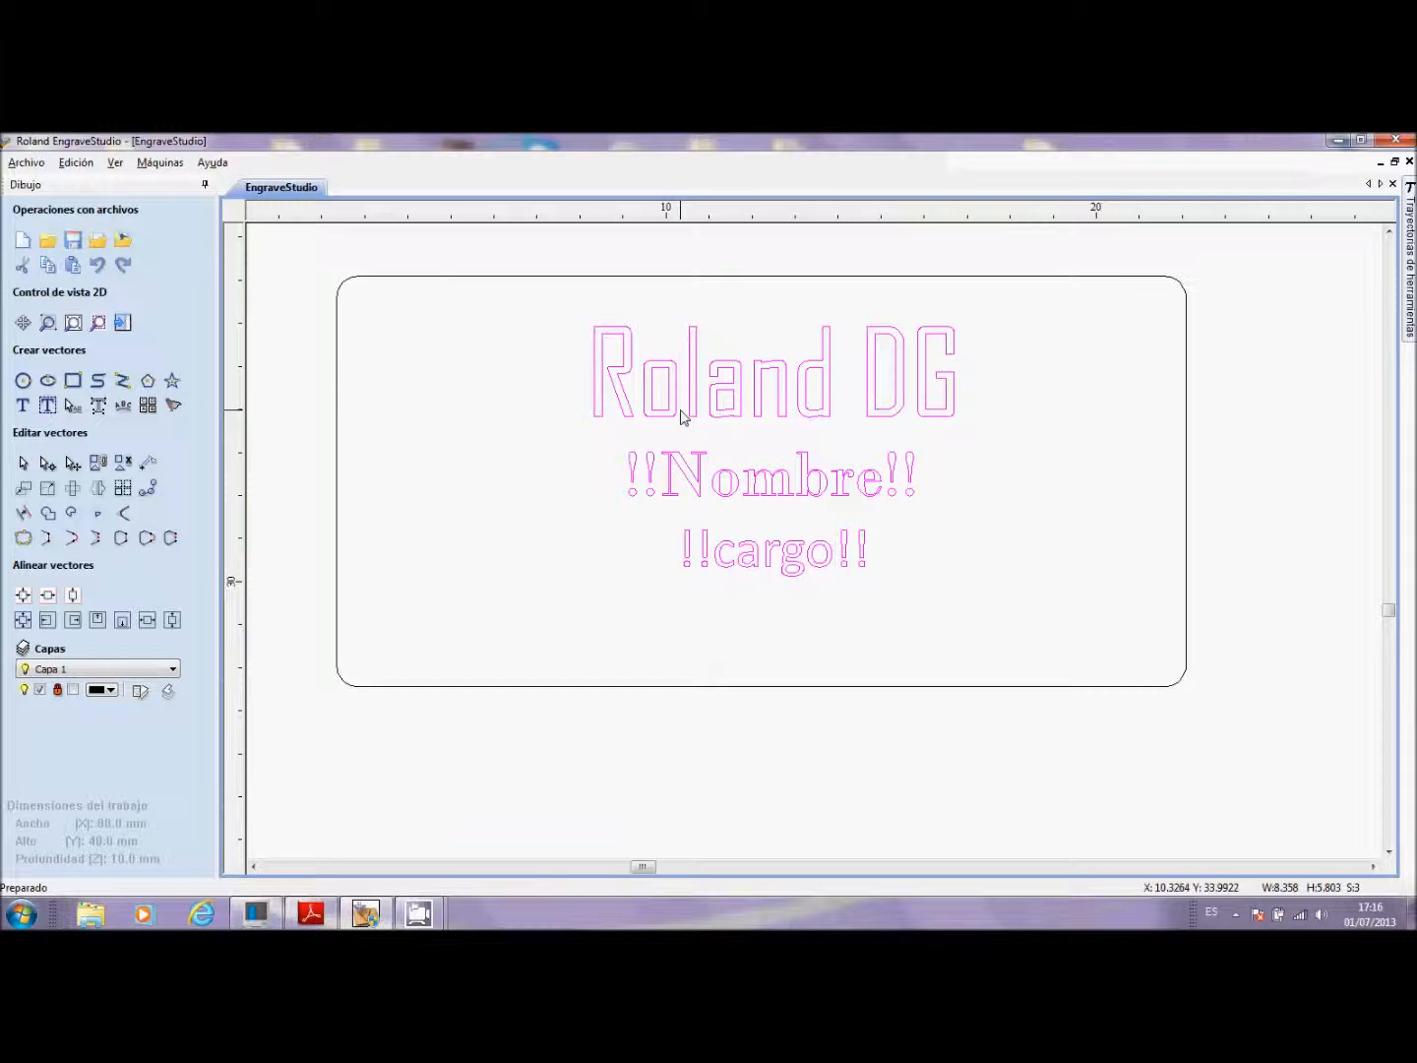
click(570, 439)
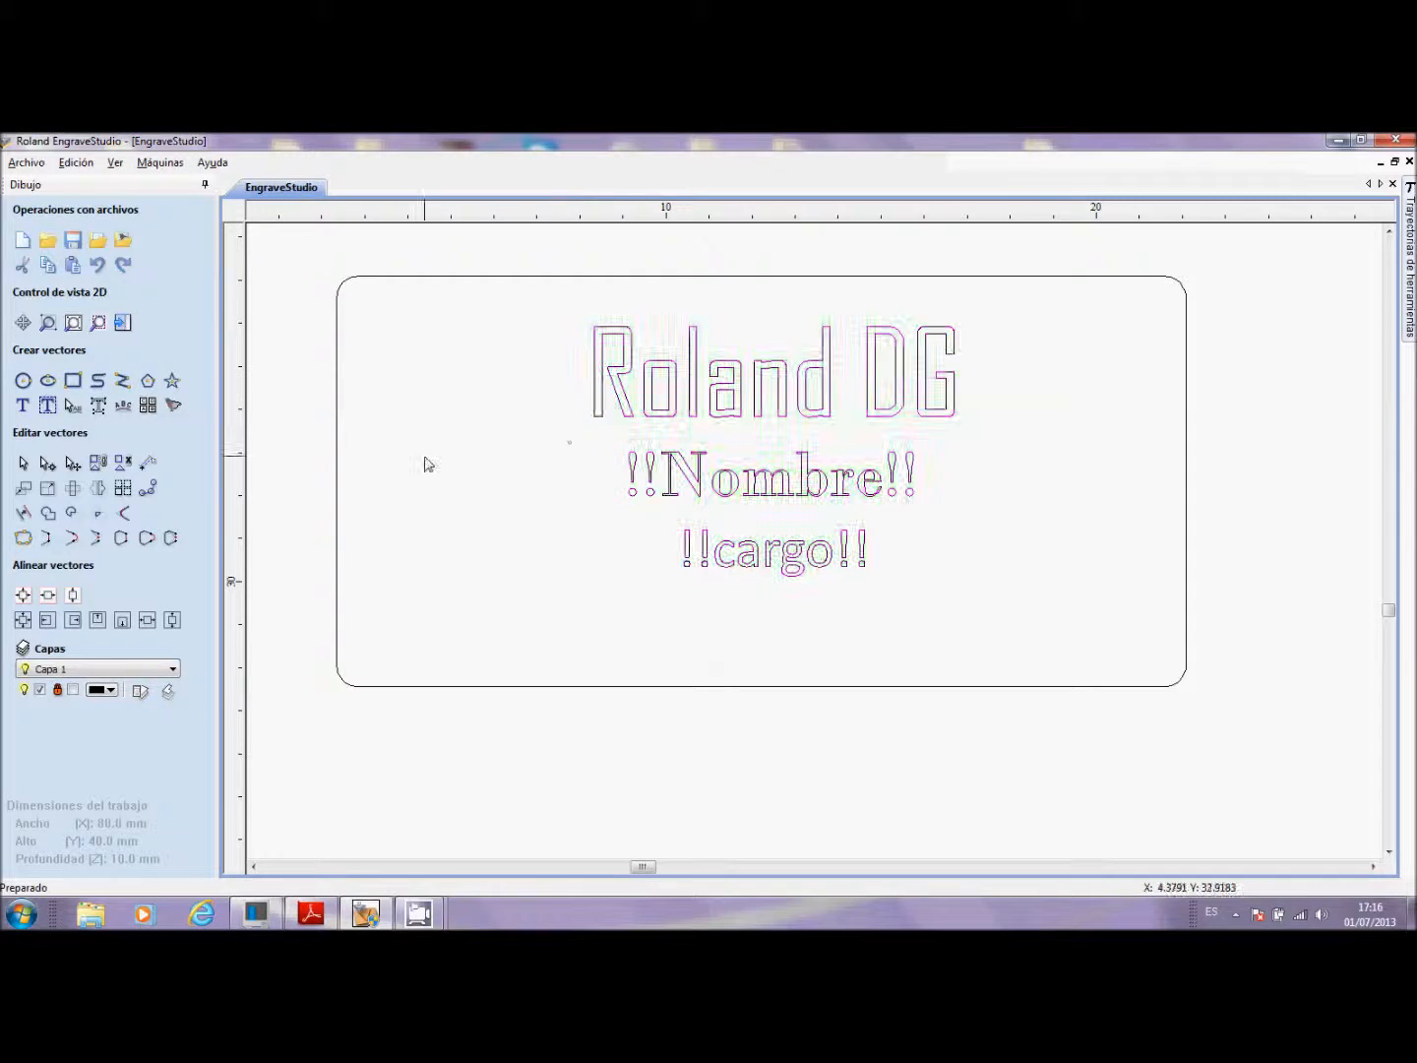
click(785, 401)
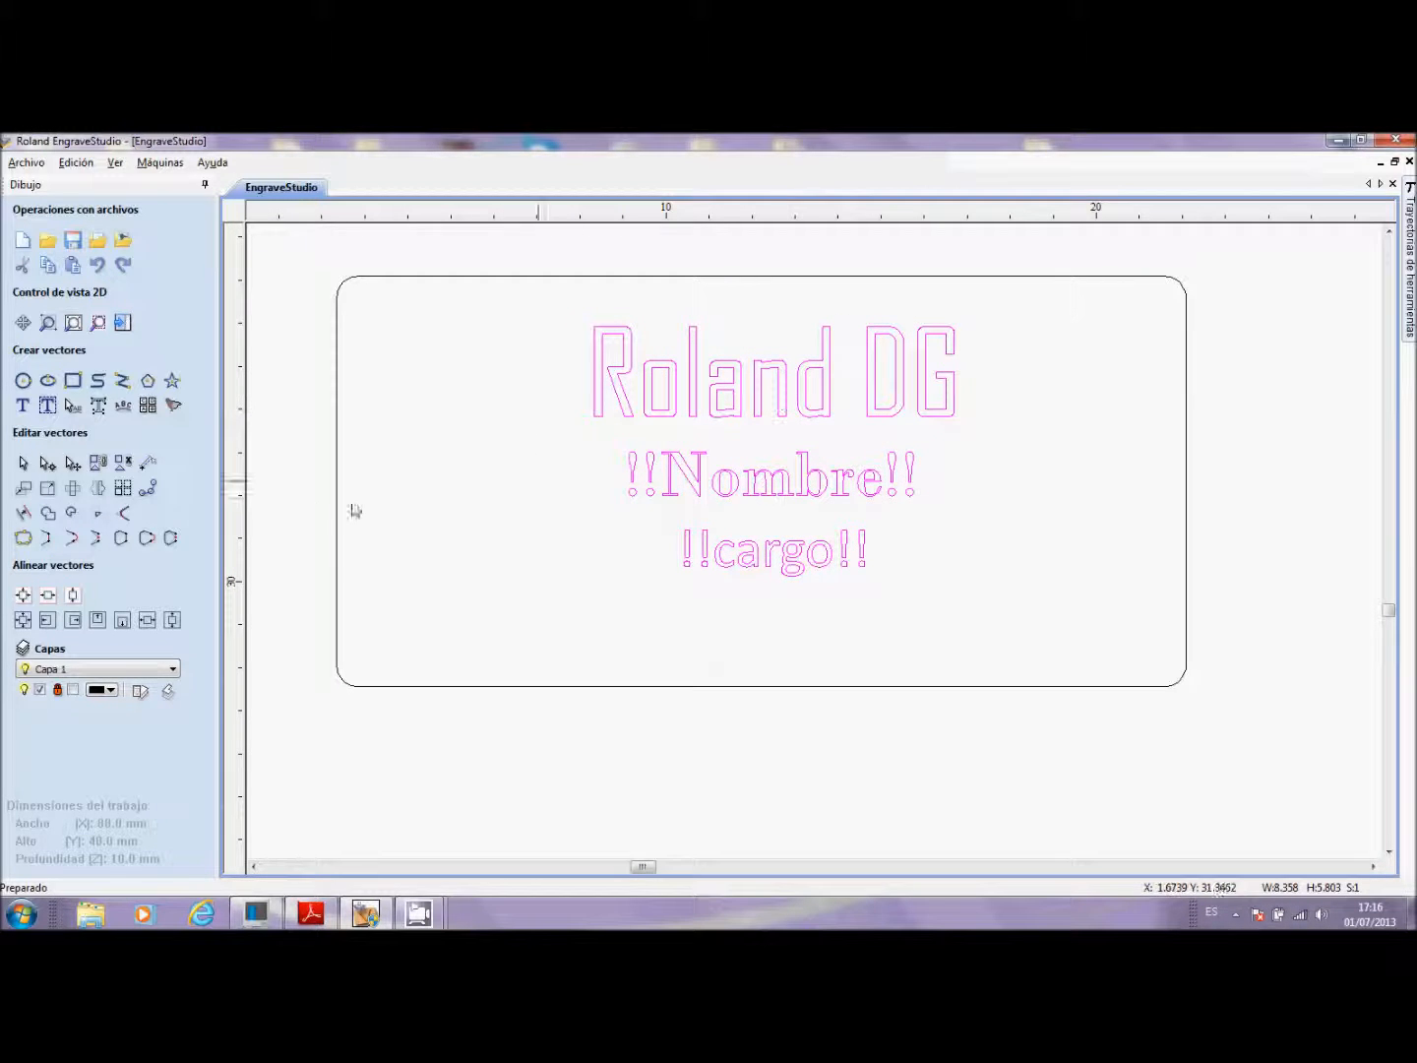
click(498, 481)
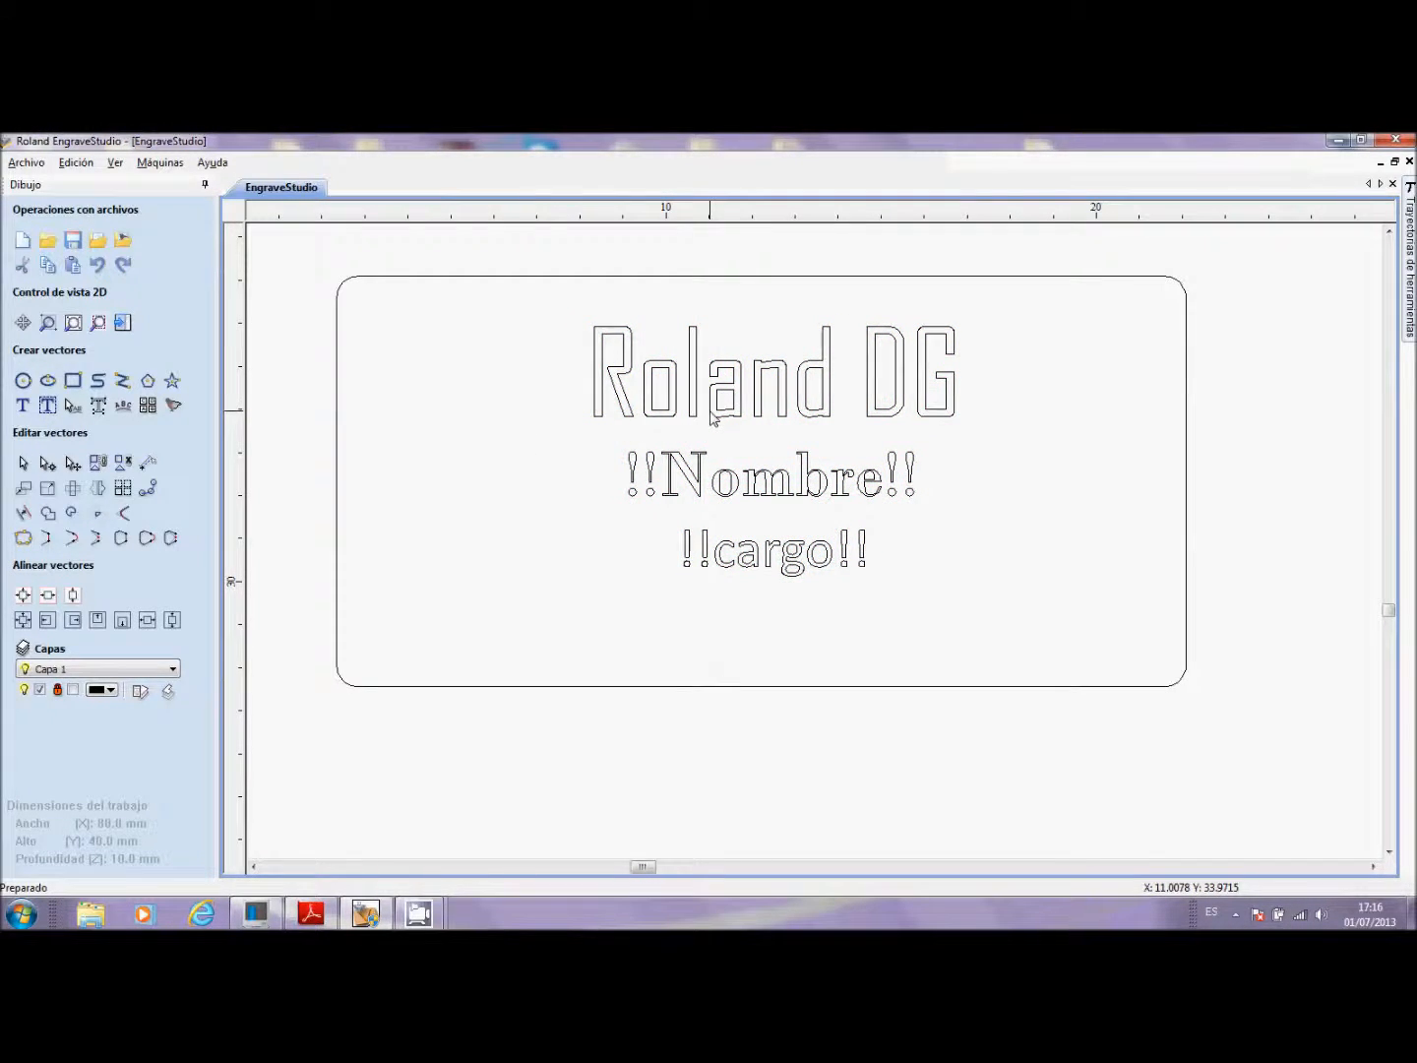
click(710, 411)
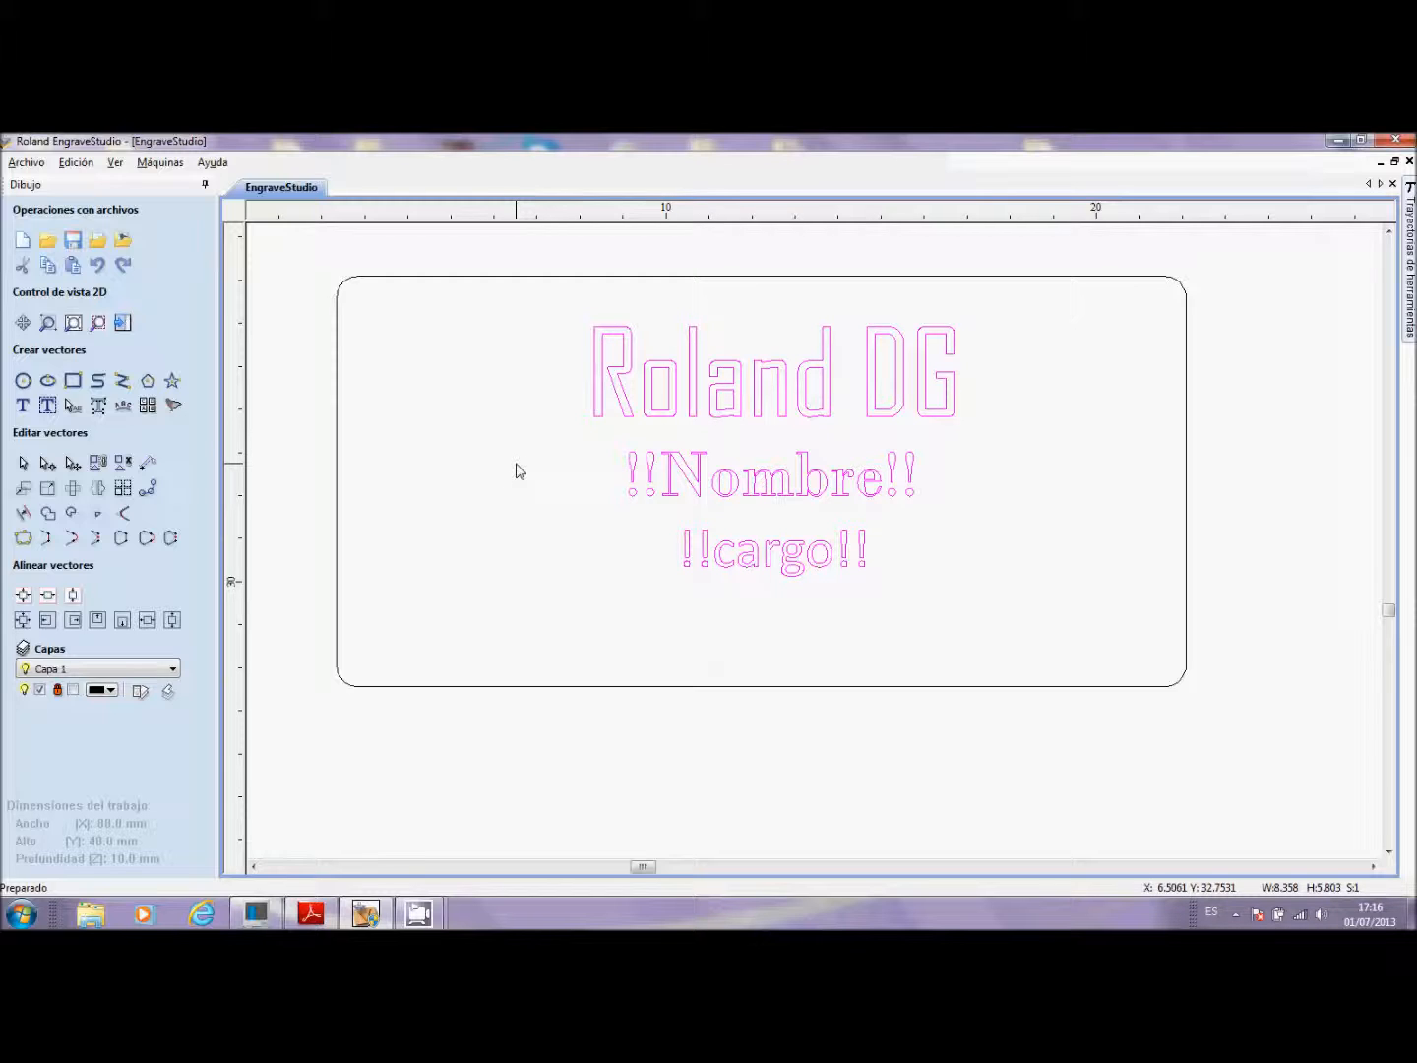
Step: Enlarge the grouped texts proportionally to about 9.1 by 6.3 mm, extending them toward the rectangle's lower-left corner
click(733, 413)
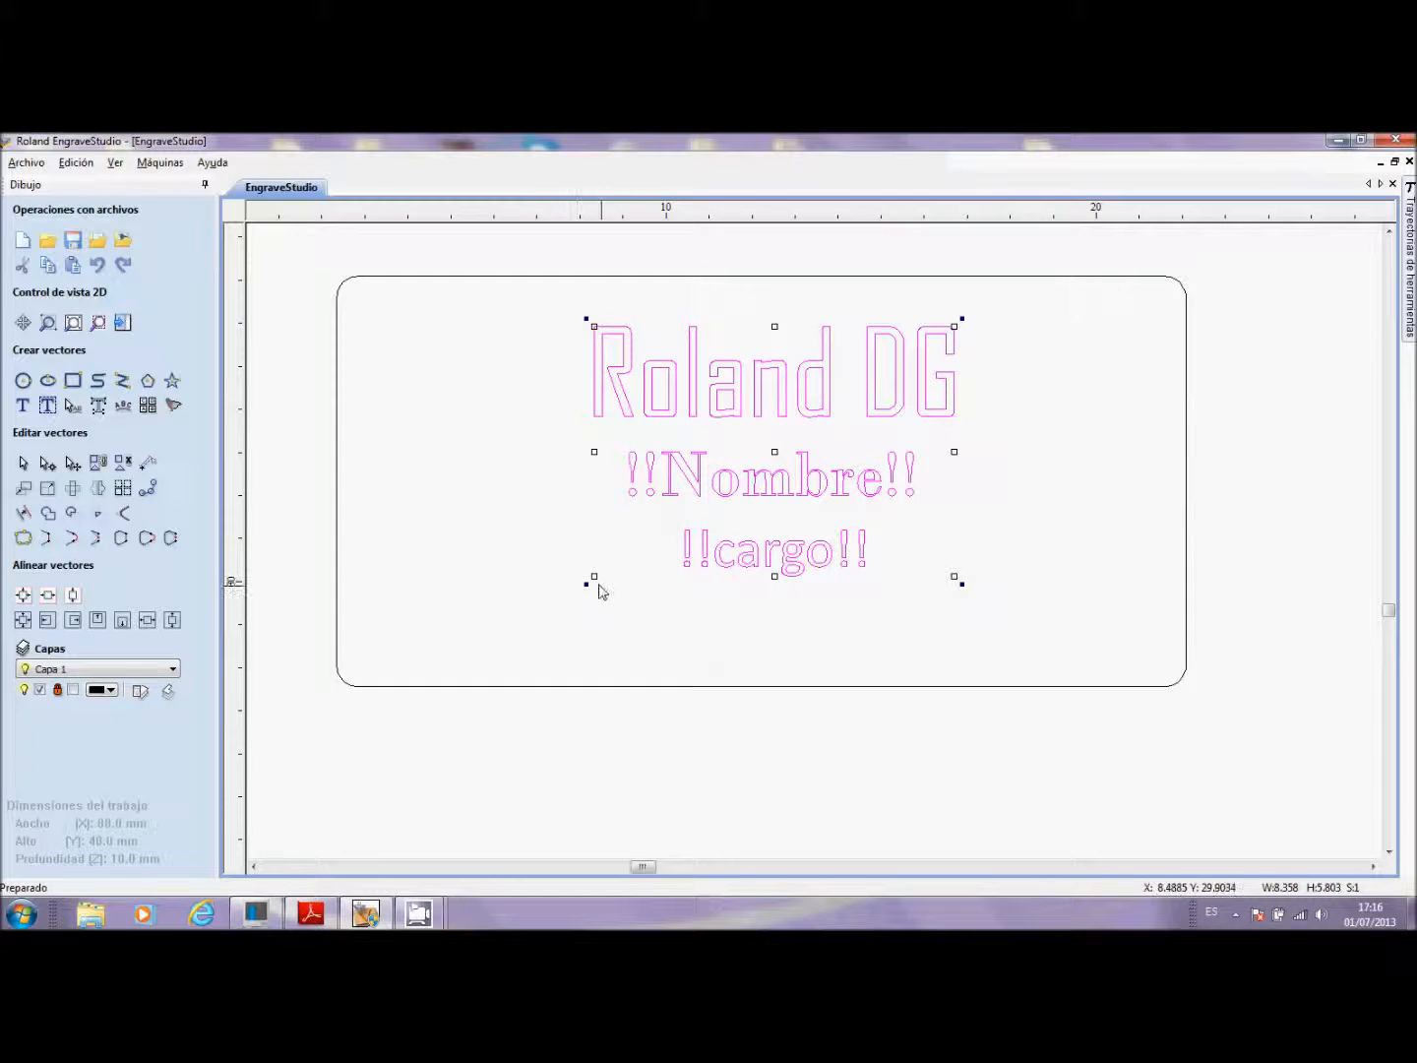
click(594, 584)
drag(571, 598, 557, 602)
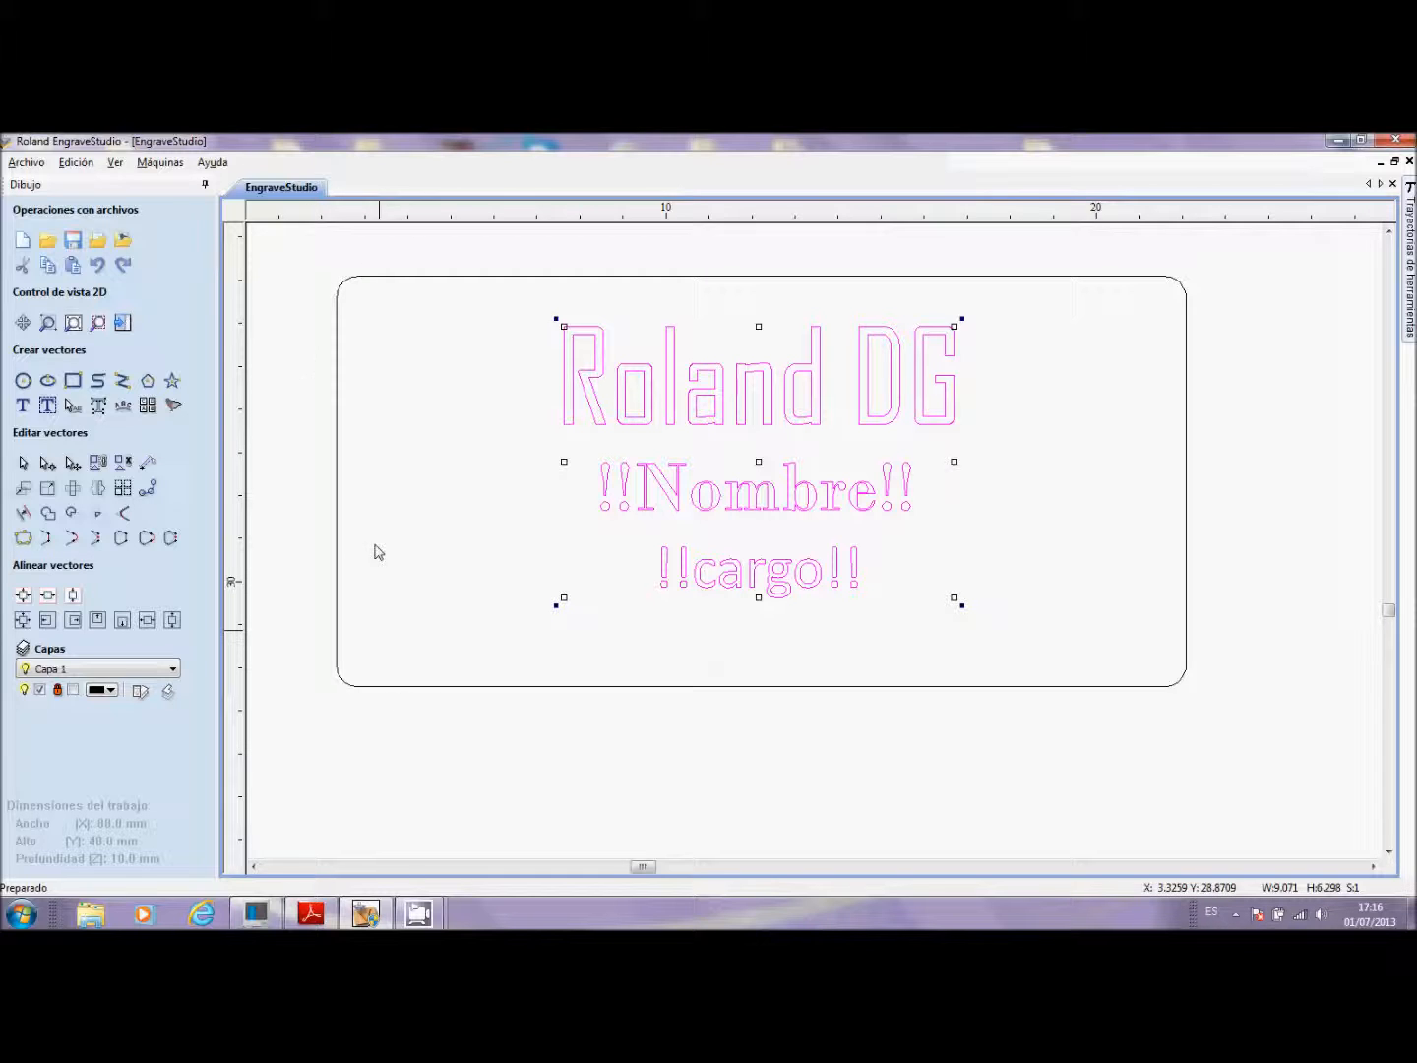
click(278, 431)
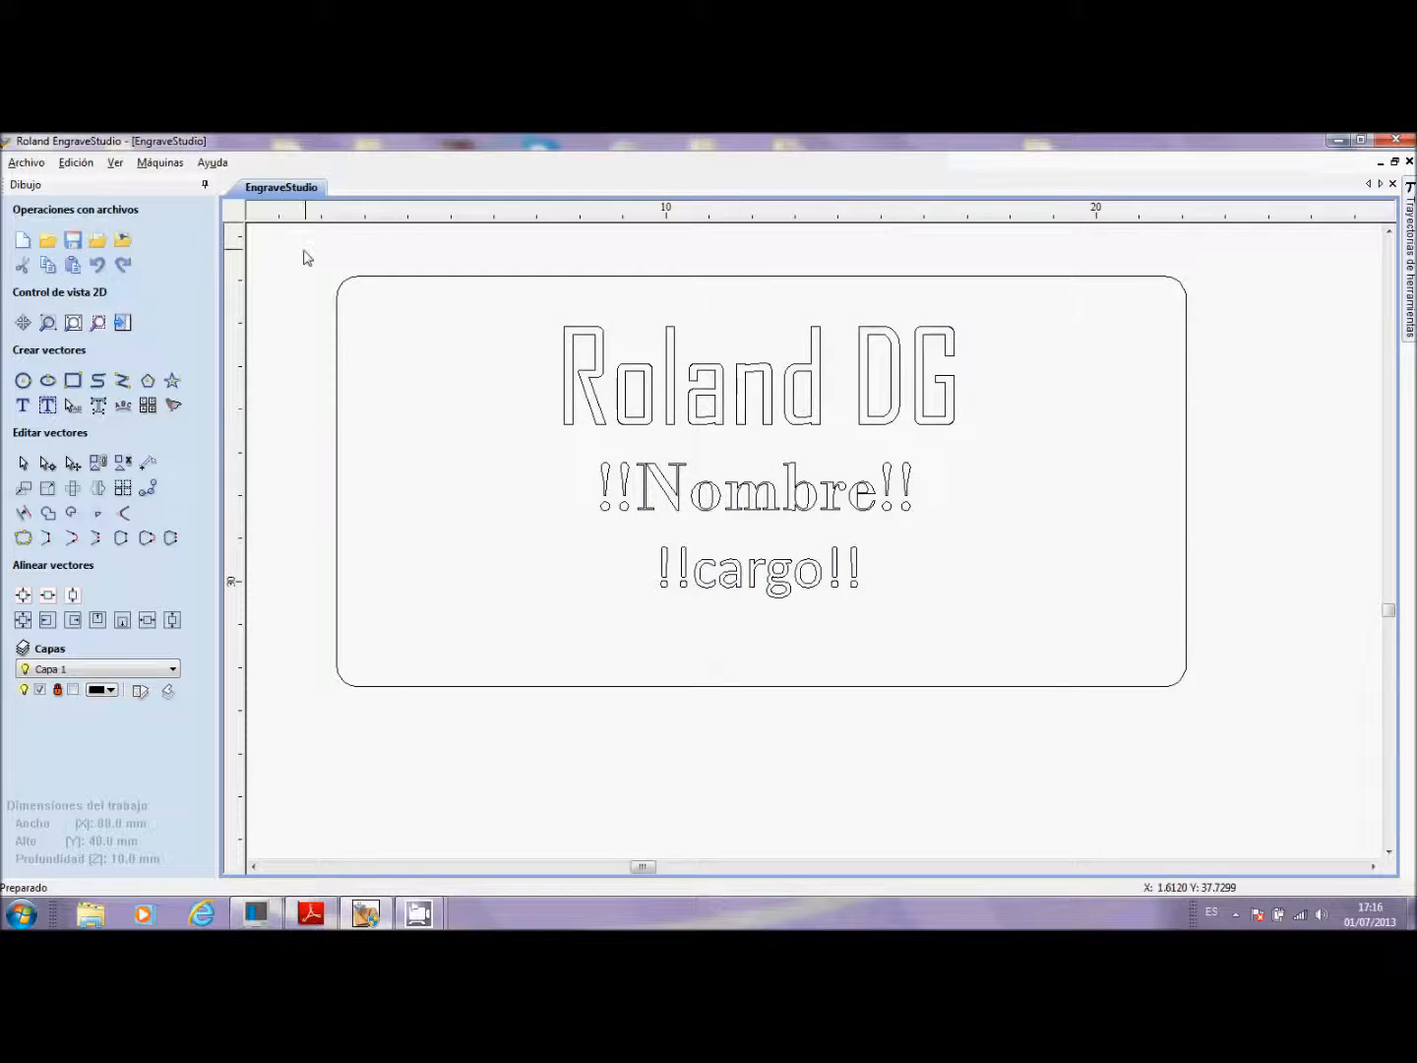
Step: Centre the rounded rectangle and the grouped texts on each other both horizontally and vertically
drag(288, 249, 1264, 796)
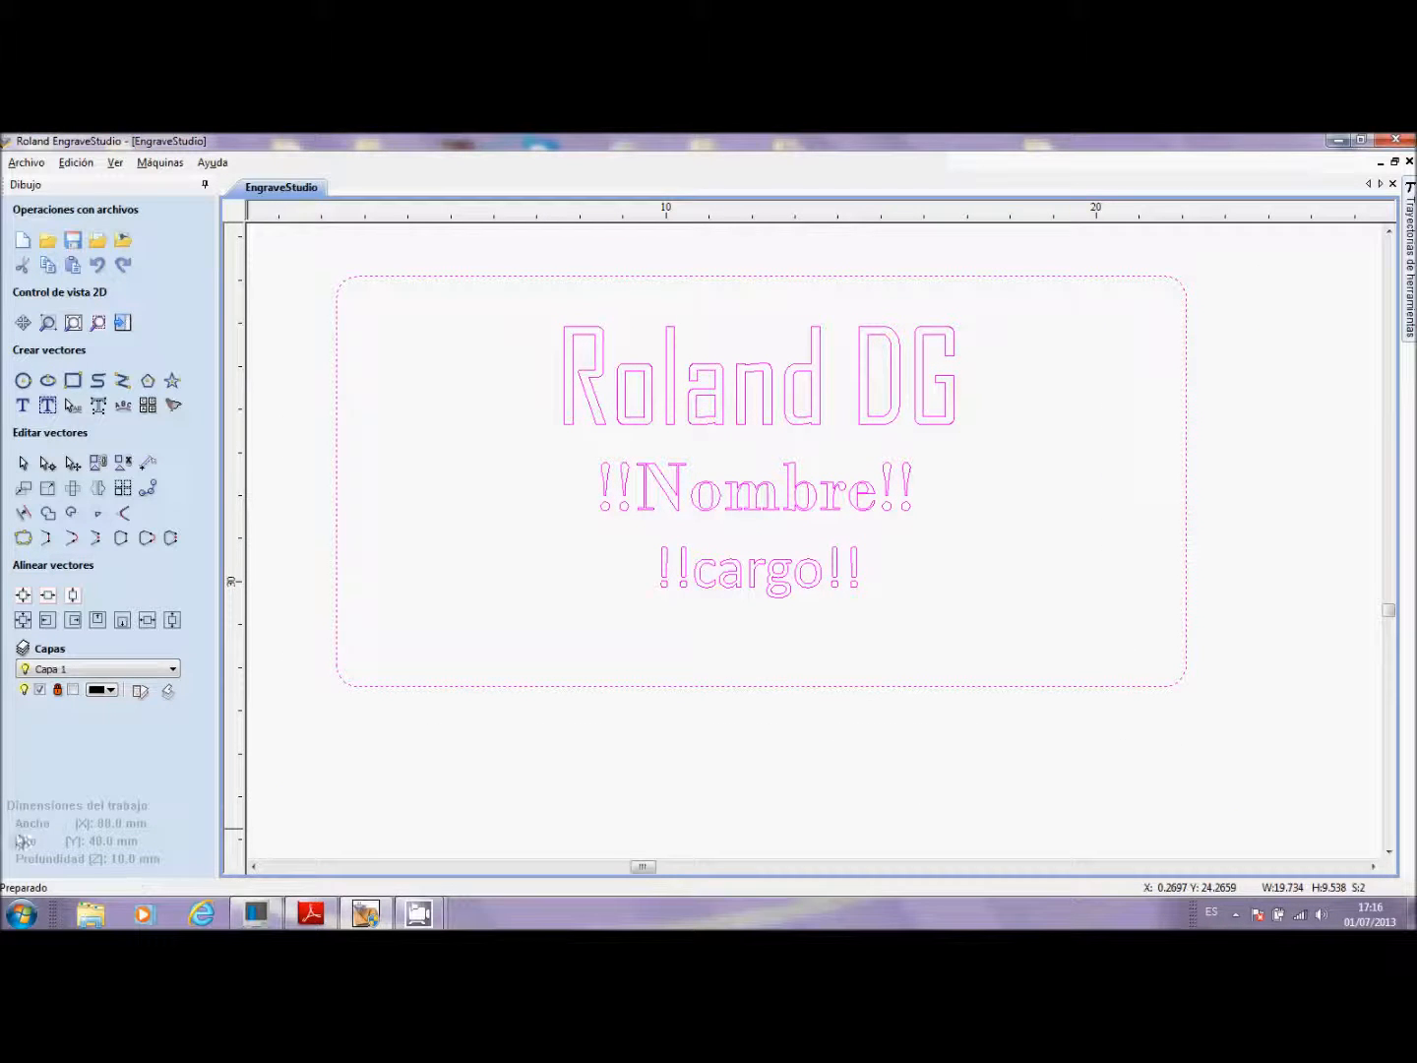
click(23, 620)
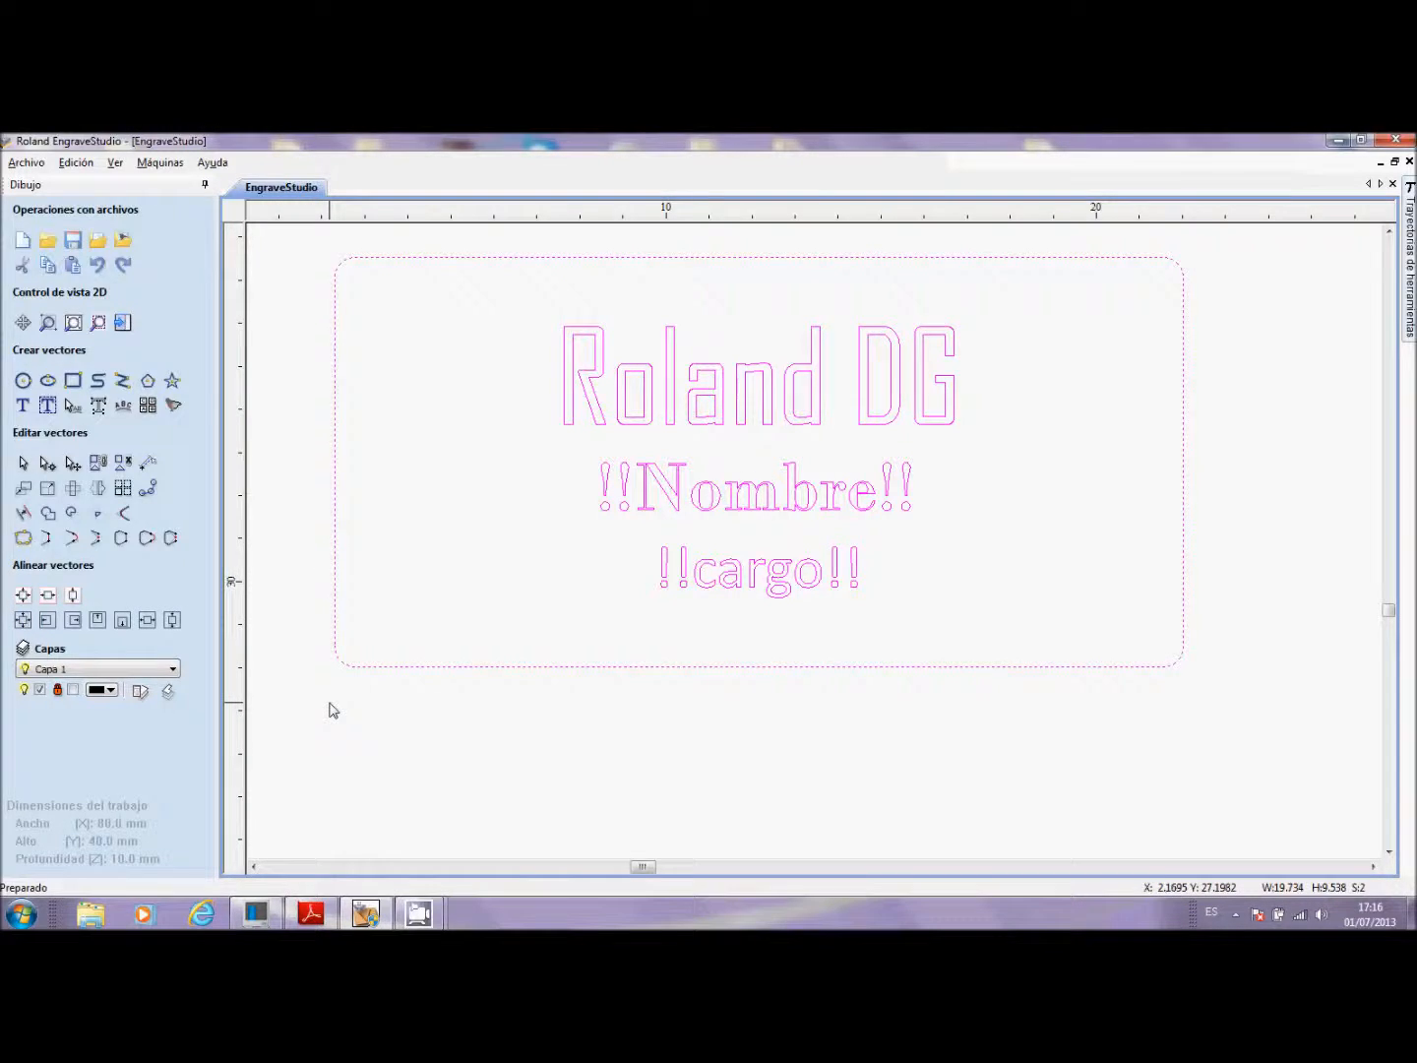
scroll(333, 712, down, 2)
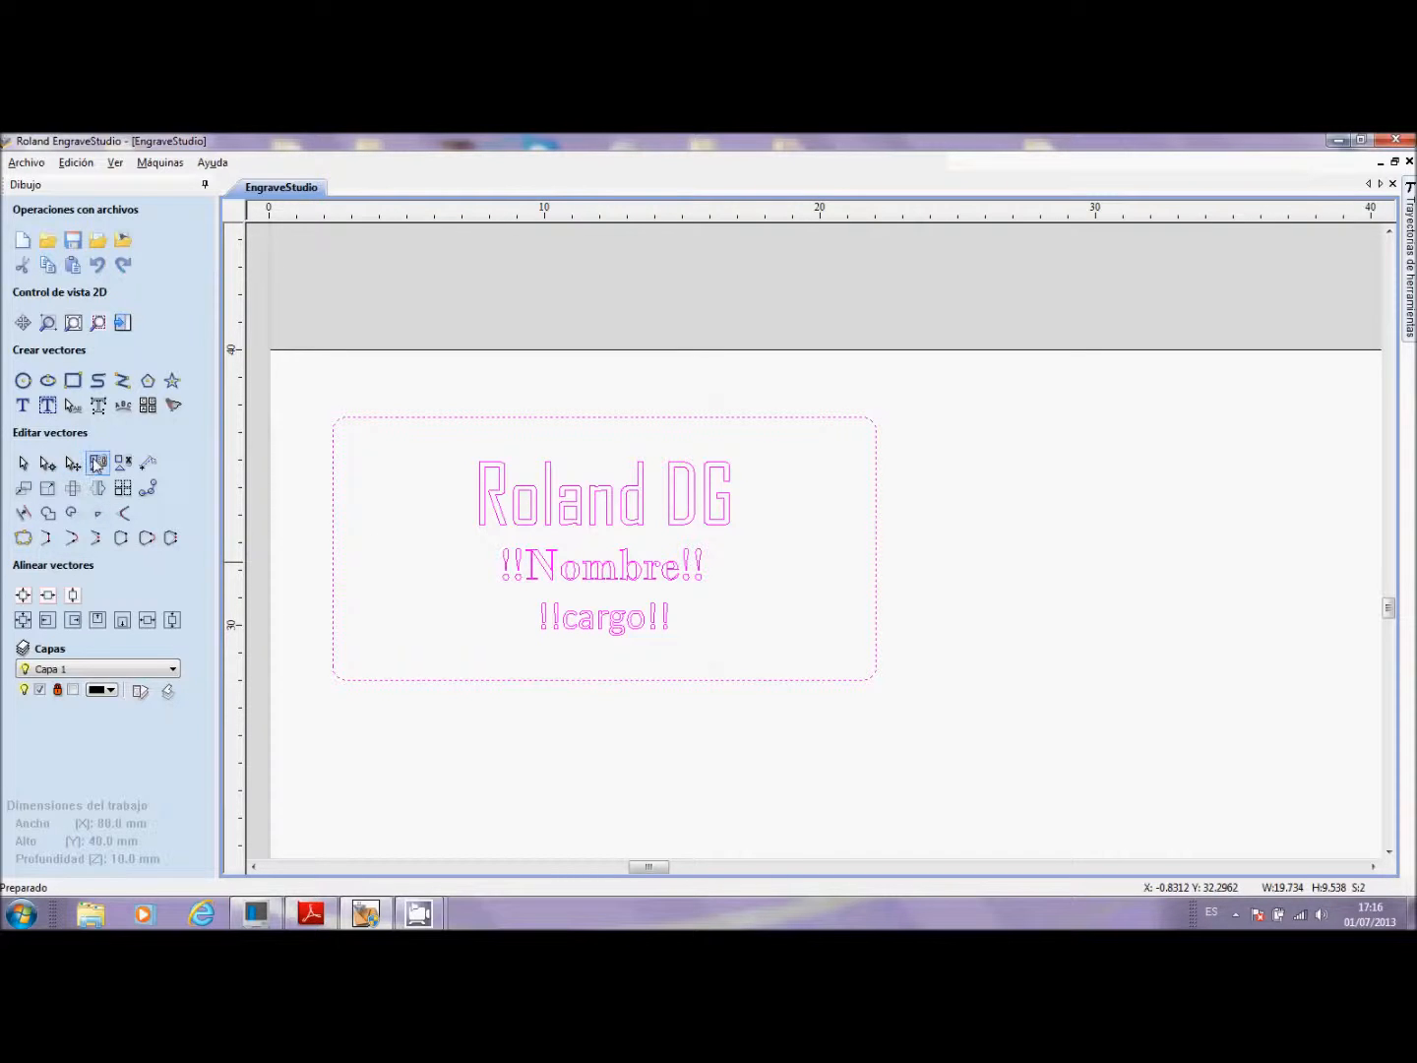
click(74, 323)
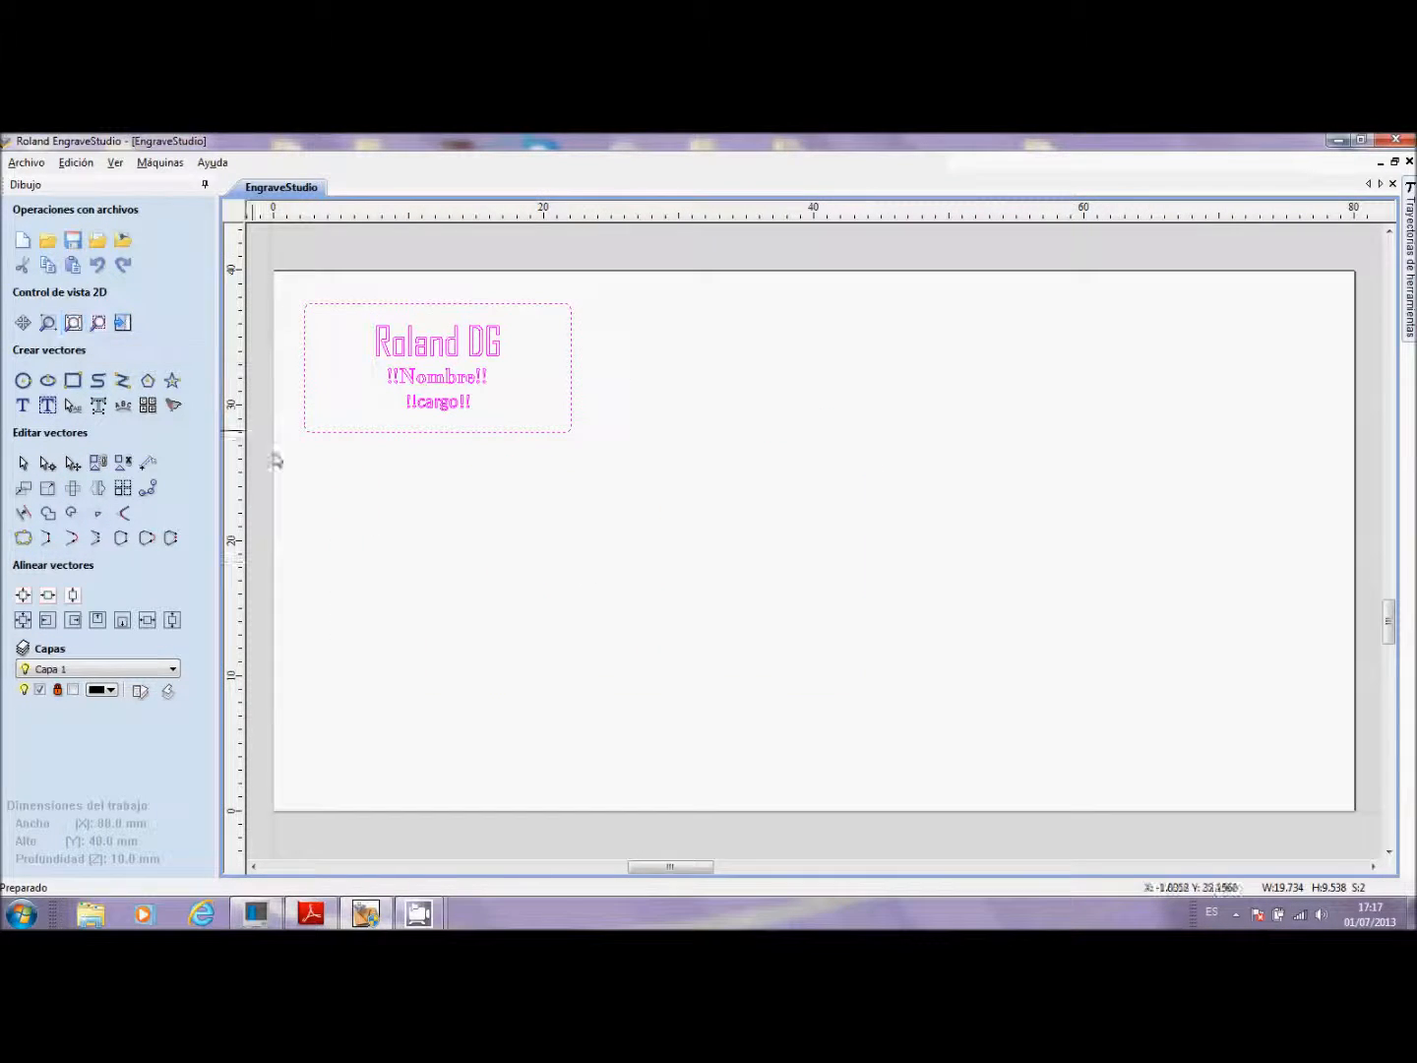
click(468, 607)
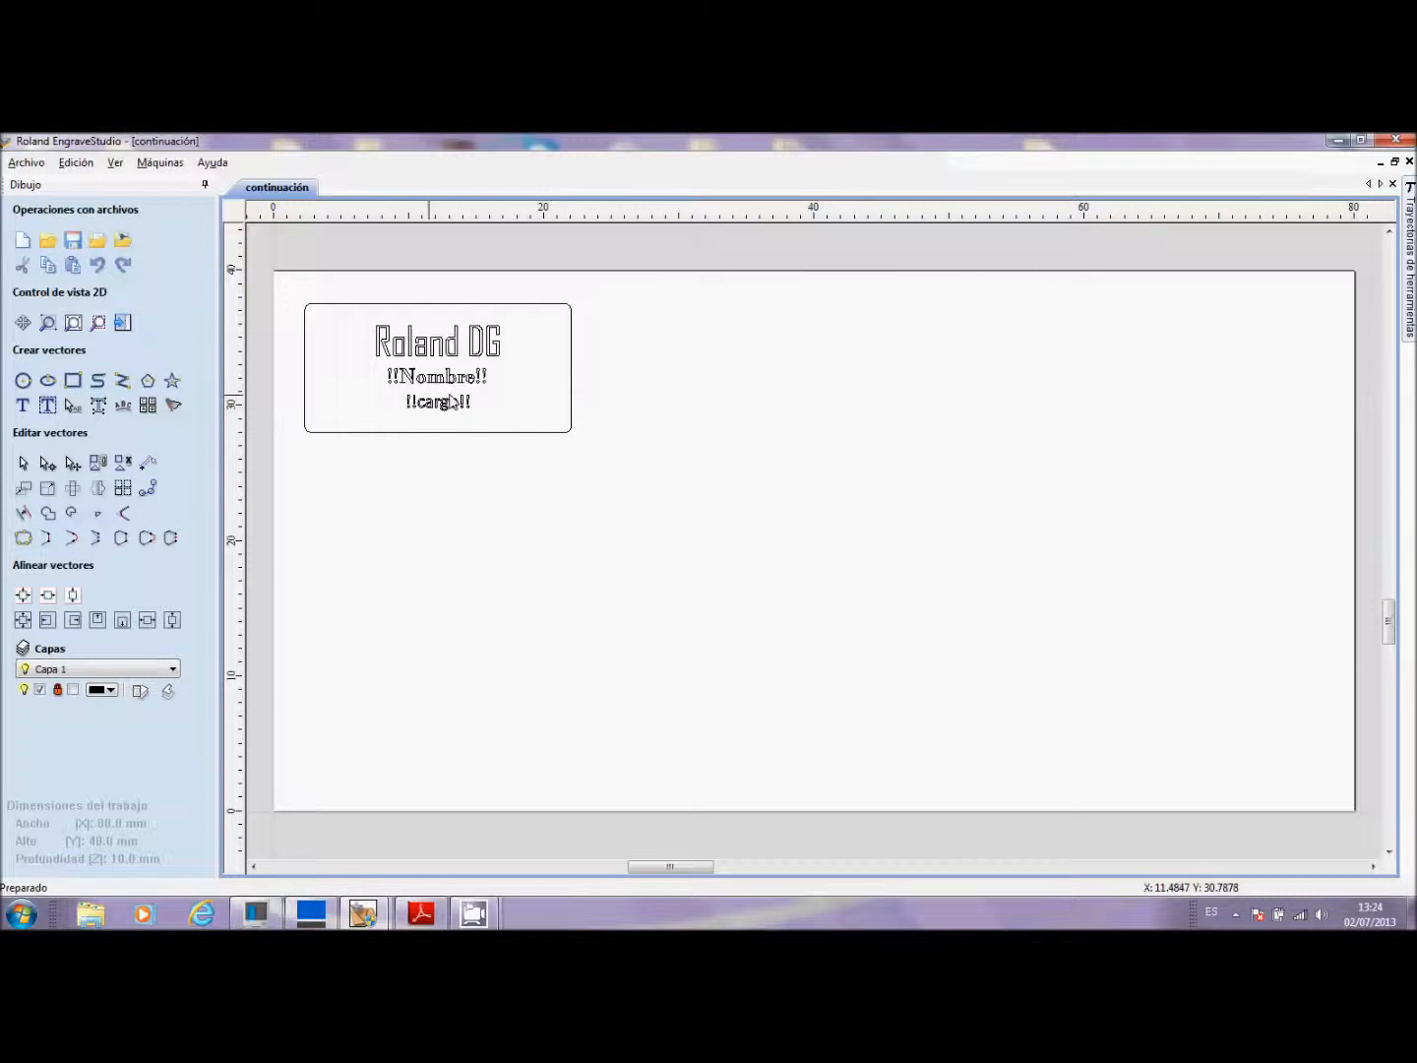
Step: Ungroup the grouped texts inside the rounded rectangle into separate text objects
click(418, 367)
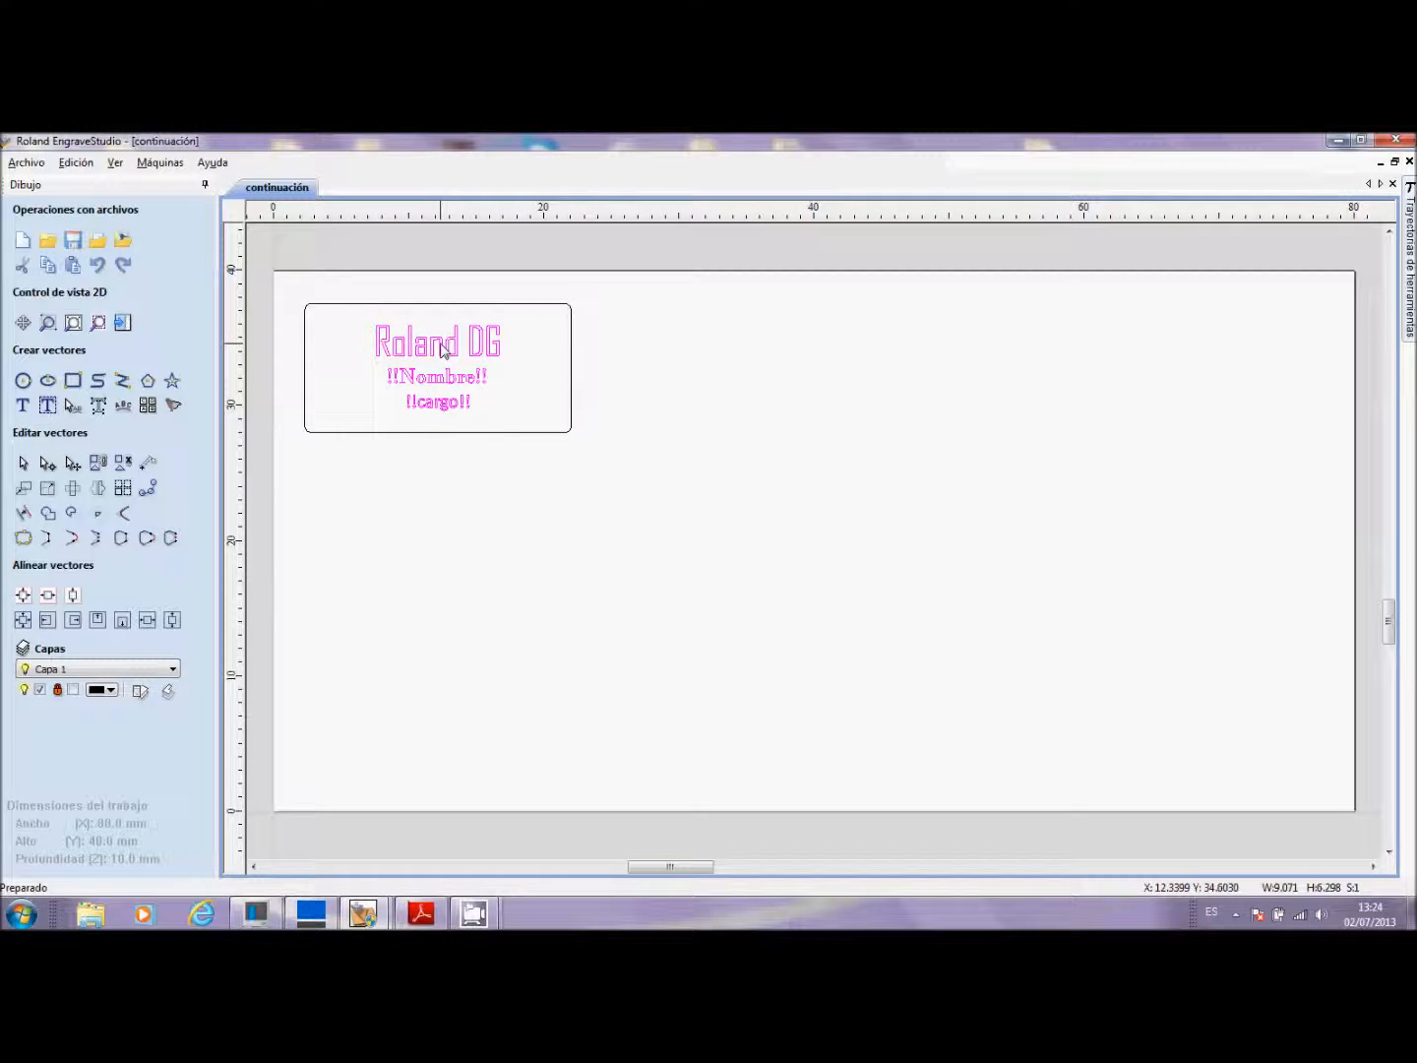
click(518, 497)
click(470, 366)
right_click(454, 363)
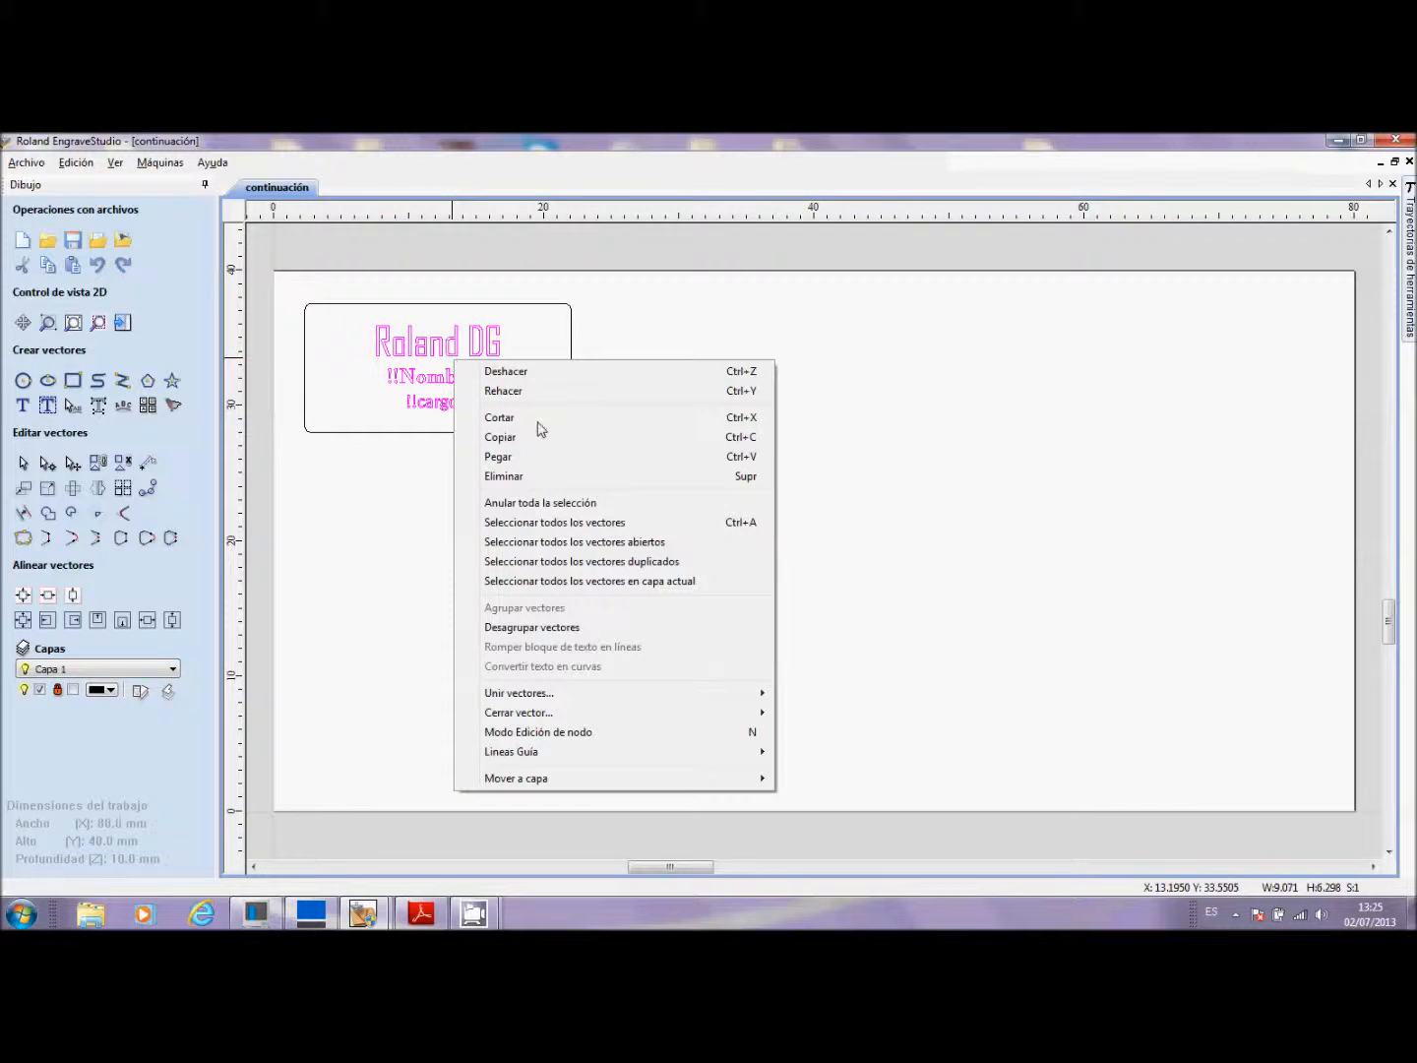
click(592, 628)
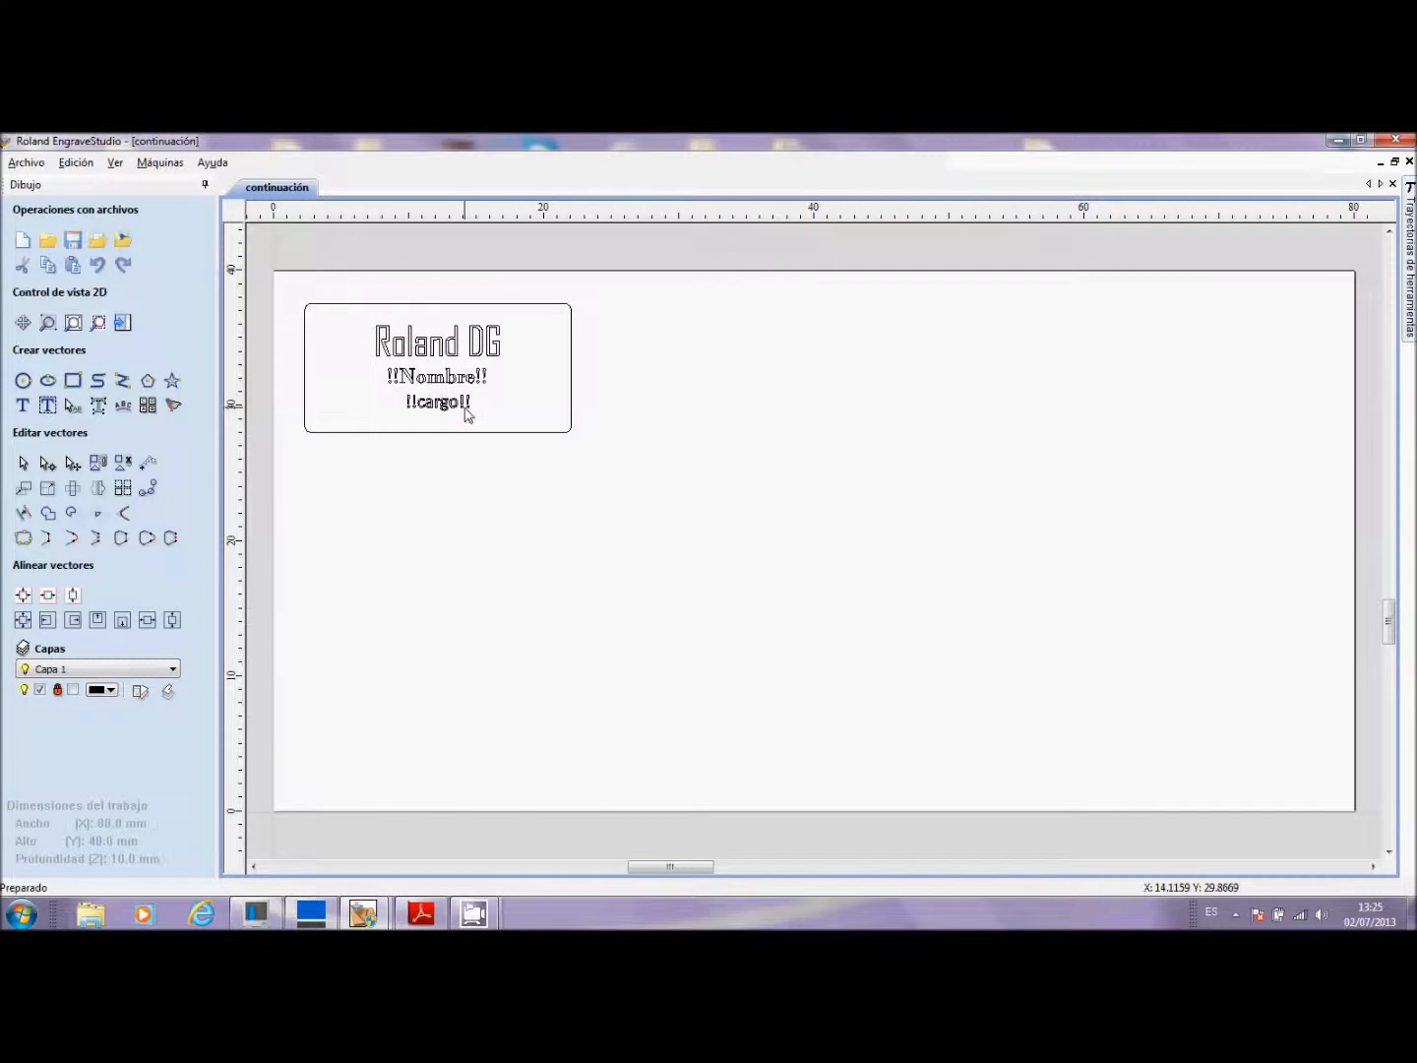
click(487, 342)
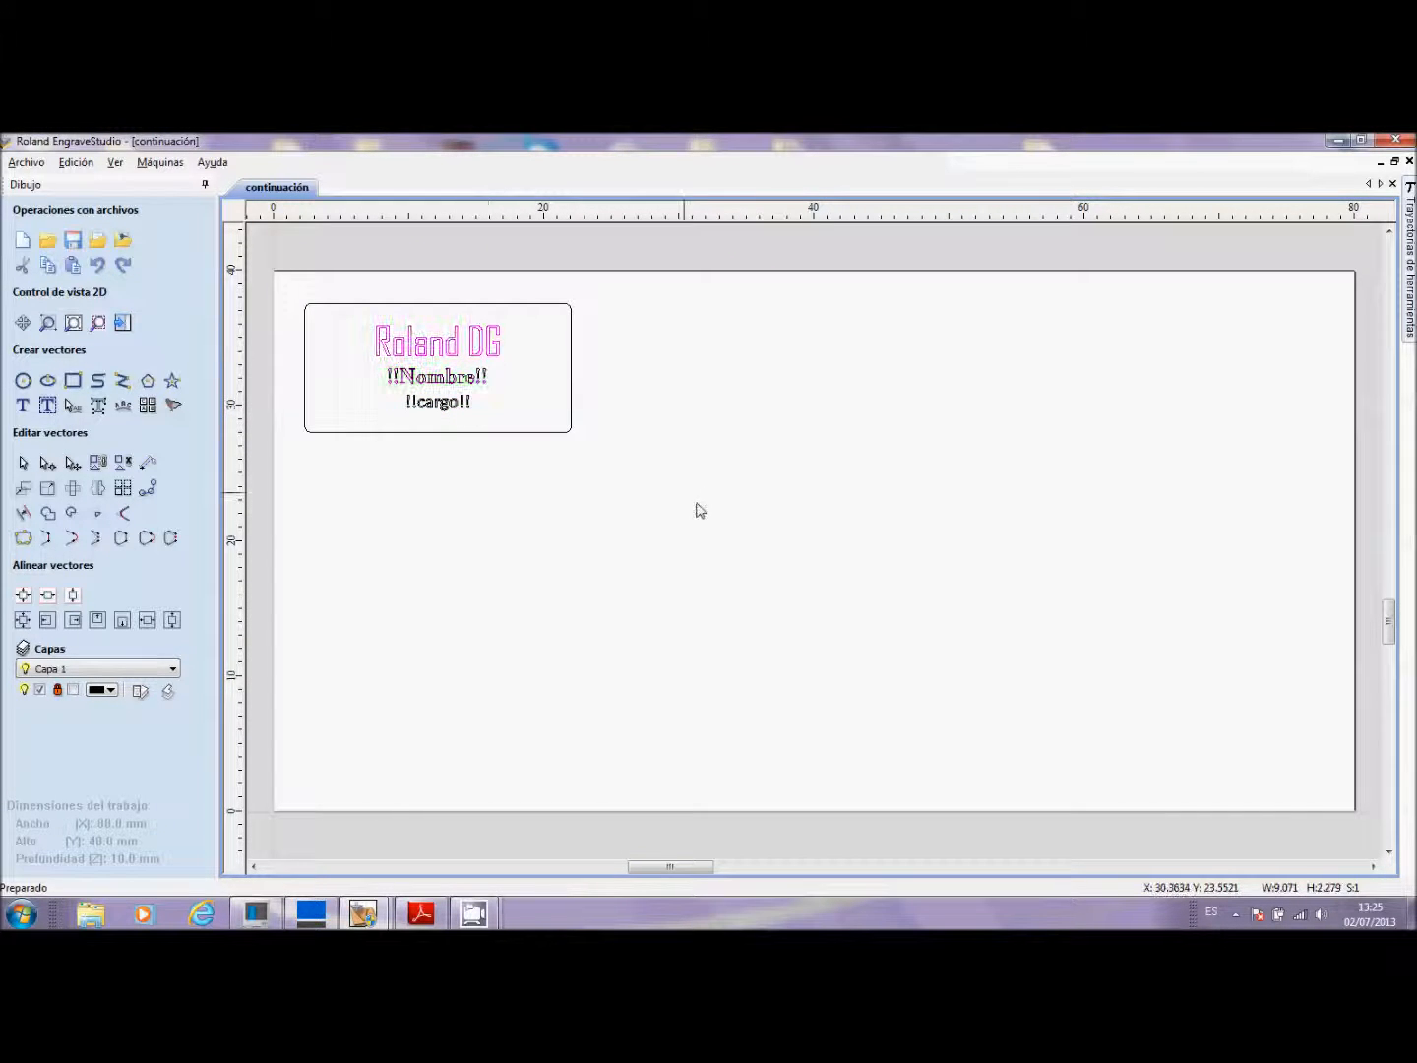
click(733, 510)
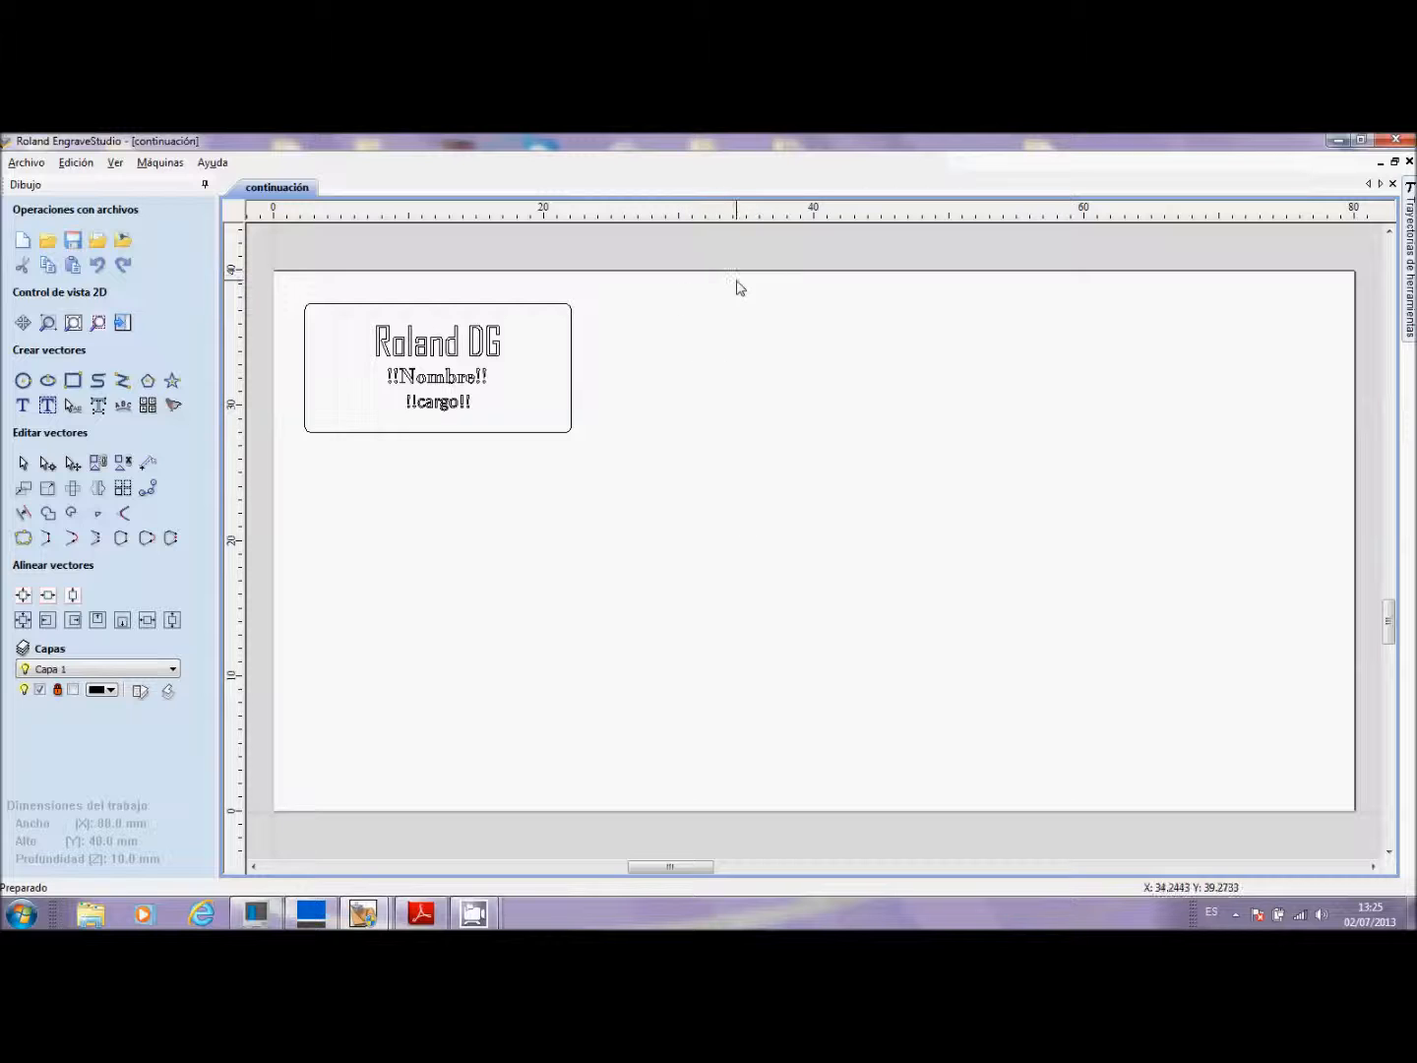
Step: Open plate production for the rounded rectangle and its three texts, keeping the design visible beside the dialog
drag(733, 280, 260, 497)
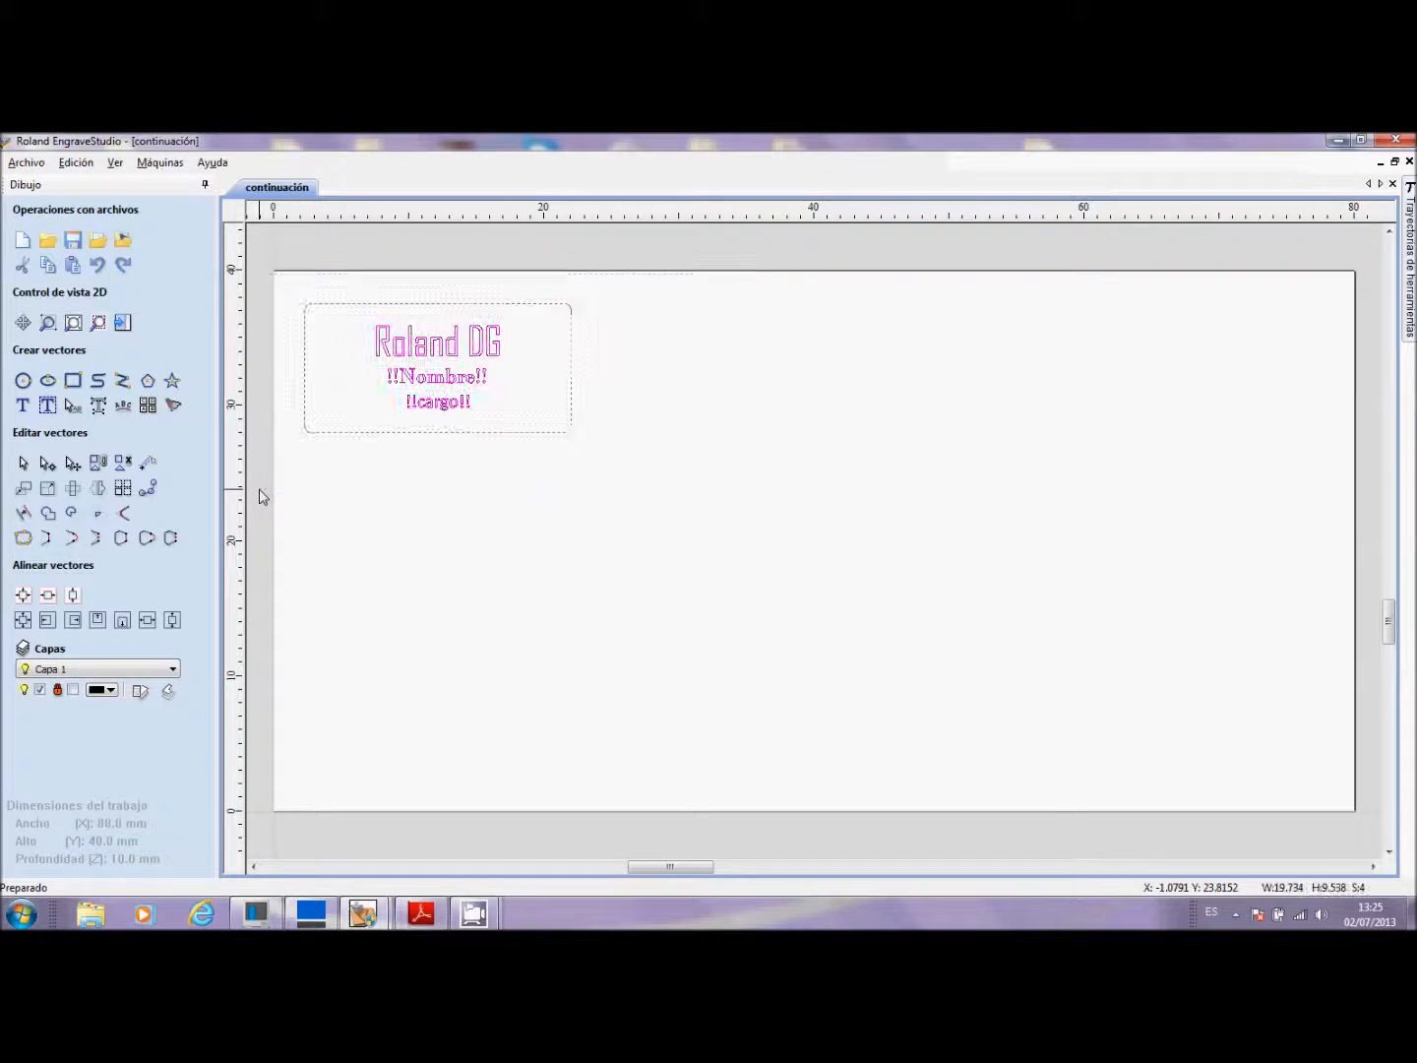
click(147, 404)
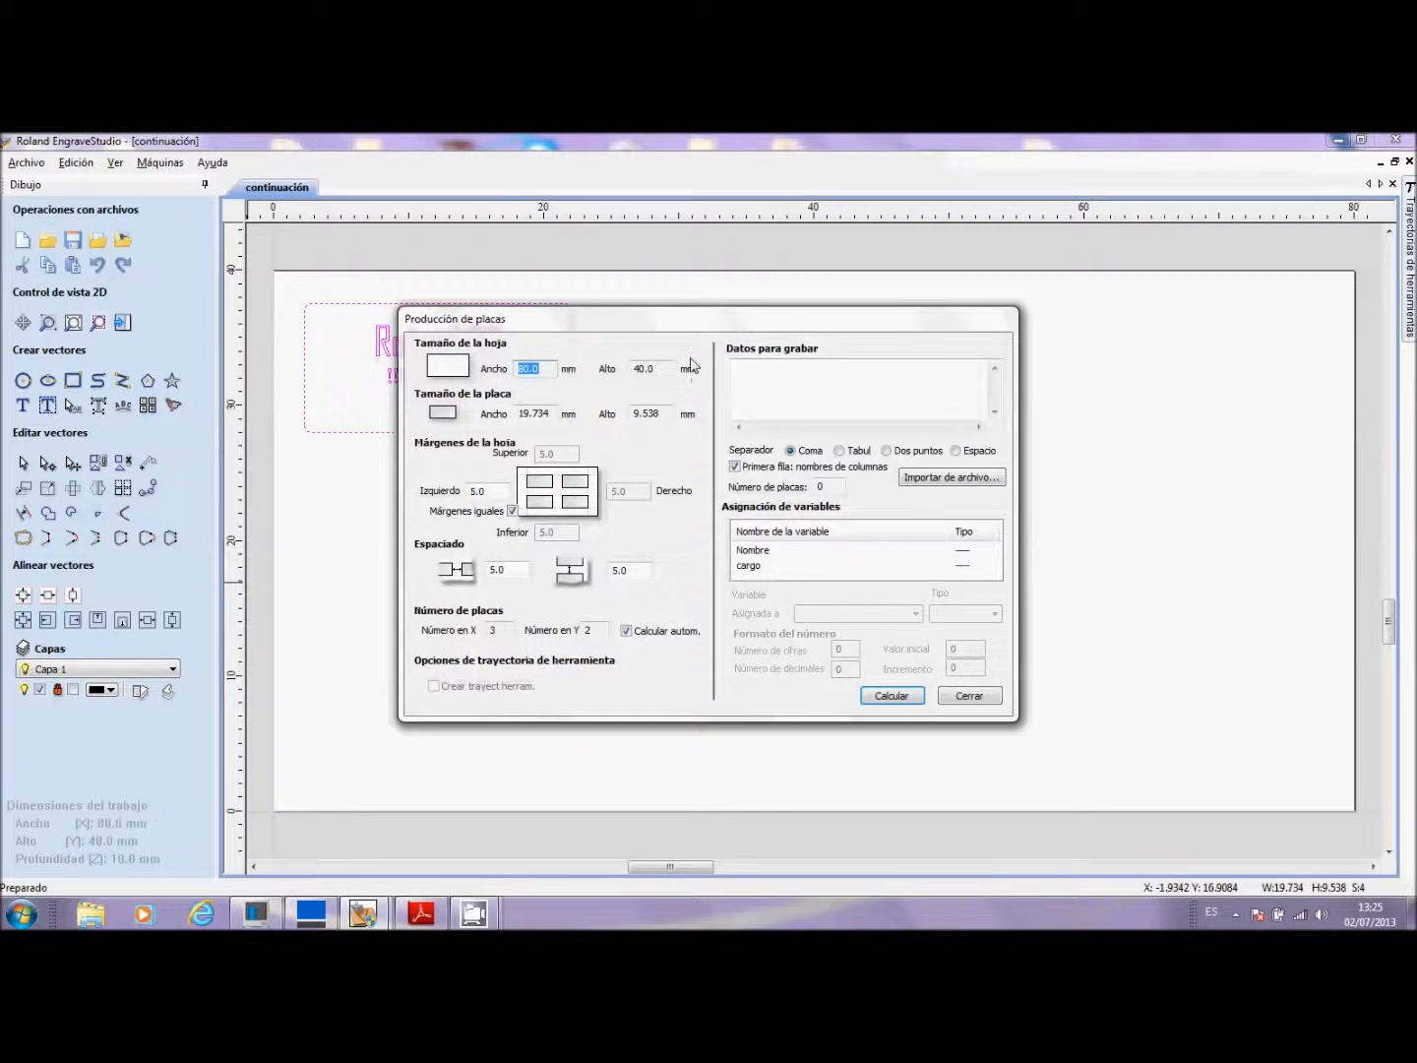
drag(678, 327, 980, 339)
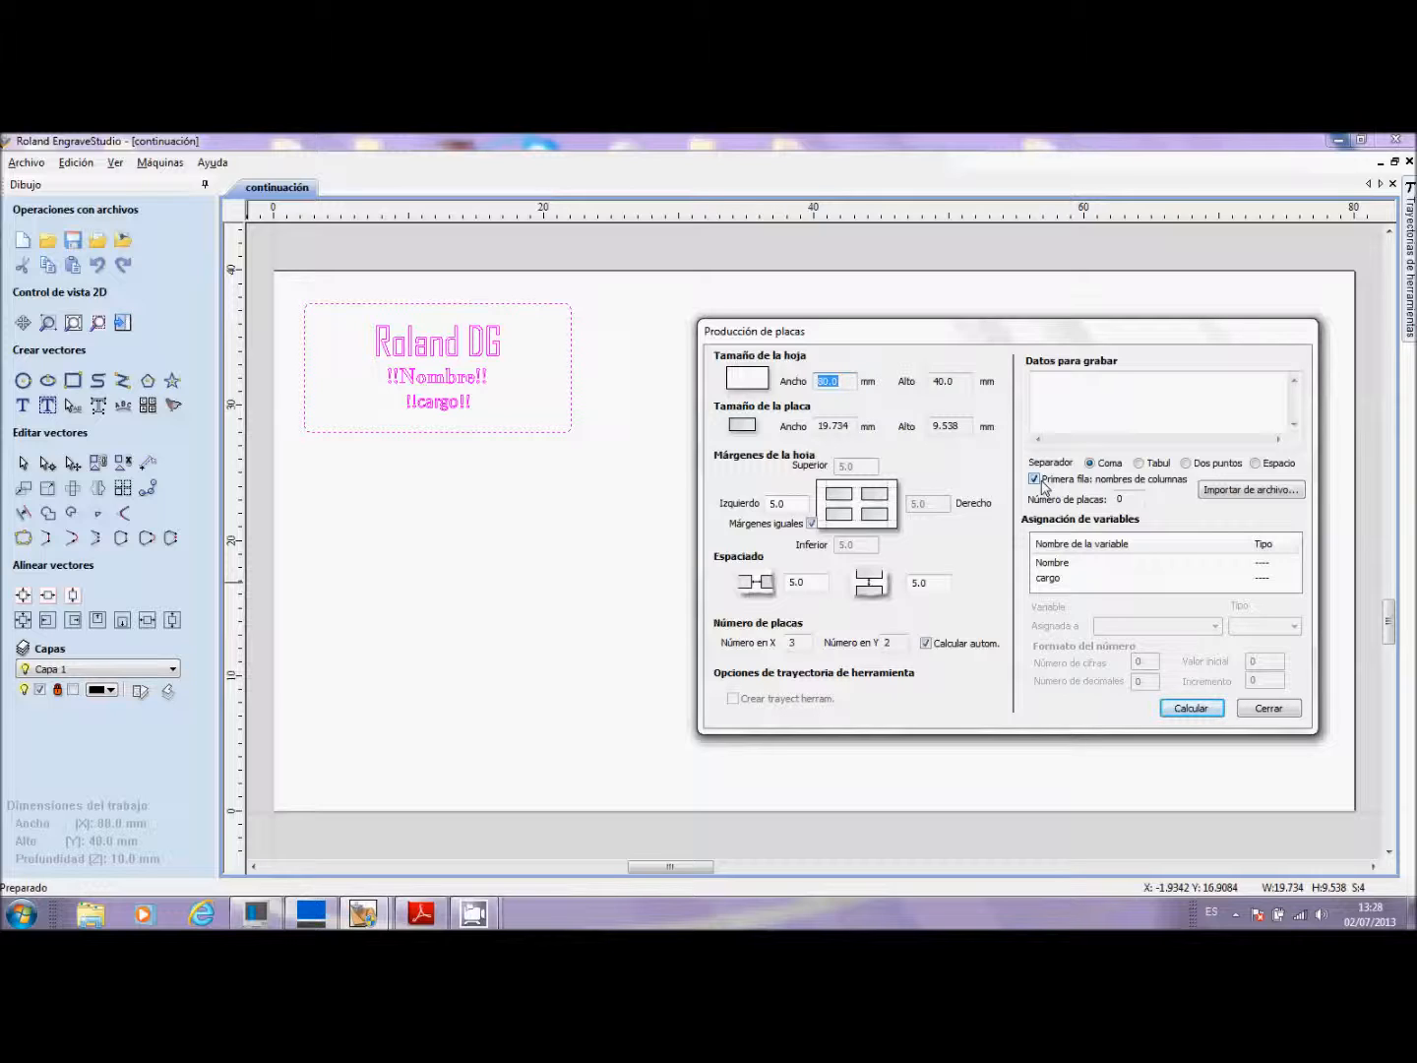
Step: Enter comma-separated engraving data: header "Nombre,cargo" and three rows of full names with the roles gerente, técnico and comercial
click(1056, 389)
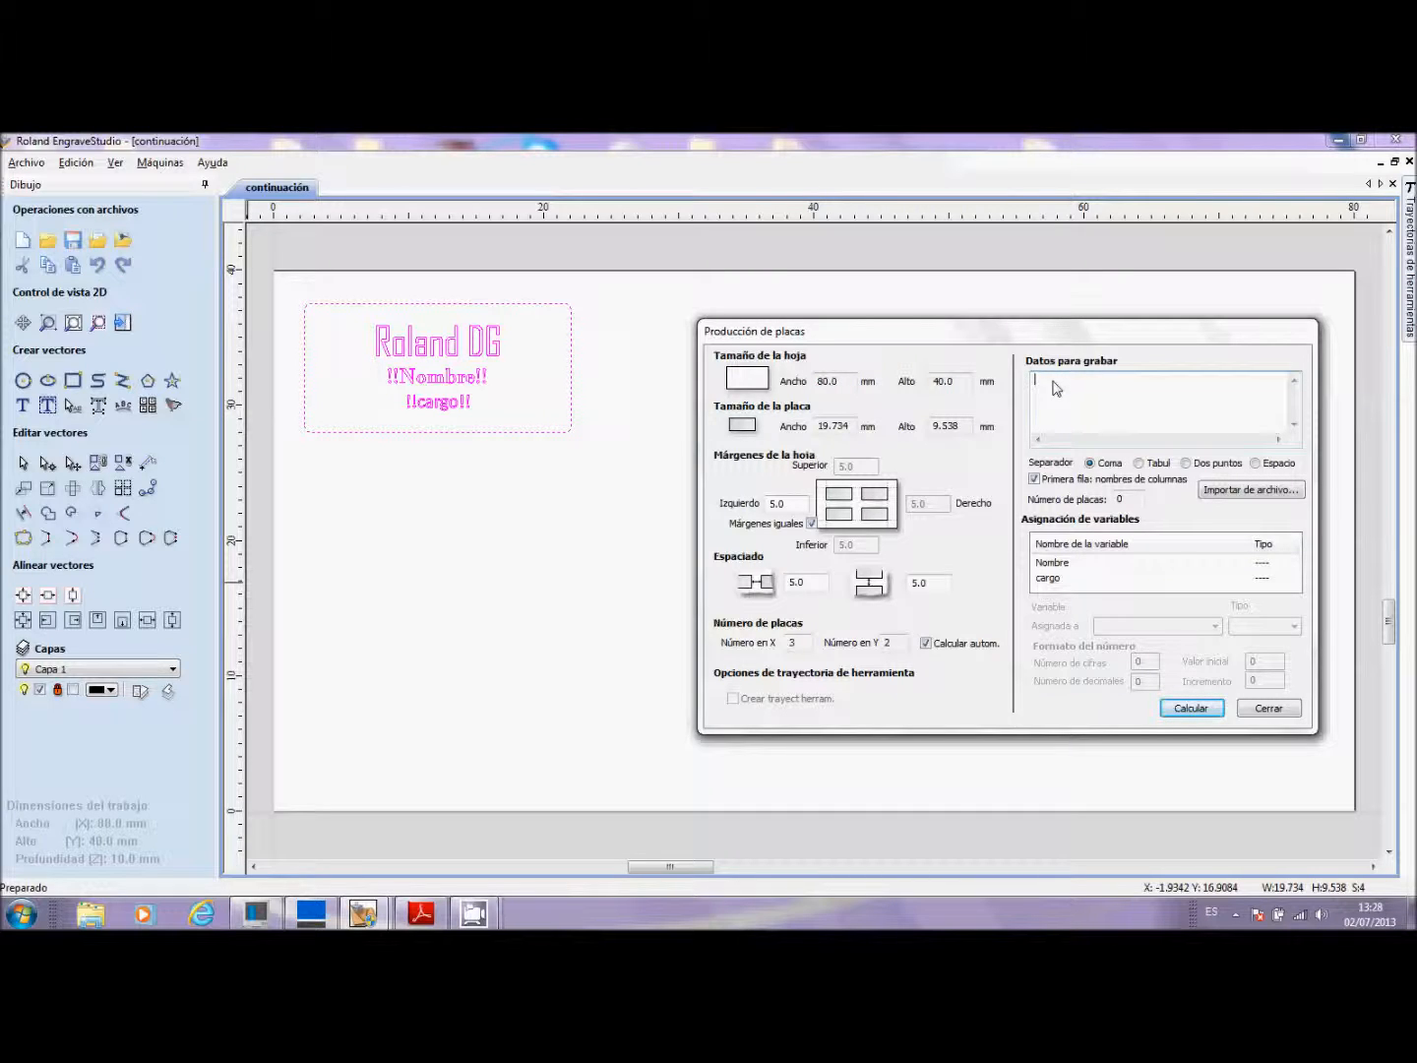
text(Nomb)
text(re)
text(,)
text(car)
text(go)
text(o)
text(J)
text(ua)
text(n,a)
text(rtiz)
text(, )
text(geren)
text(te)
text(C)
text(arlo)
text(s)
text( P)
text(ére)
text(z,)
text(t)
text(écni)
text(c)
text(o)
text(Alber)
text(to )
text(Mar)
text(í)
text(n,)
text(c)
text(omerc)
text(ial)
Step: Assign the variables Nombre and cargo to the data columns of the same names, both as Texto
click(1105, 563)
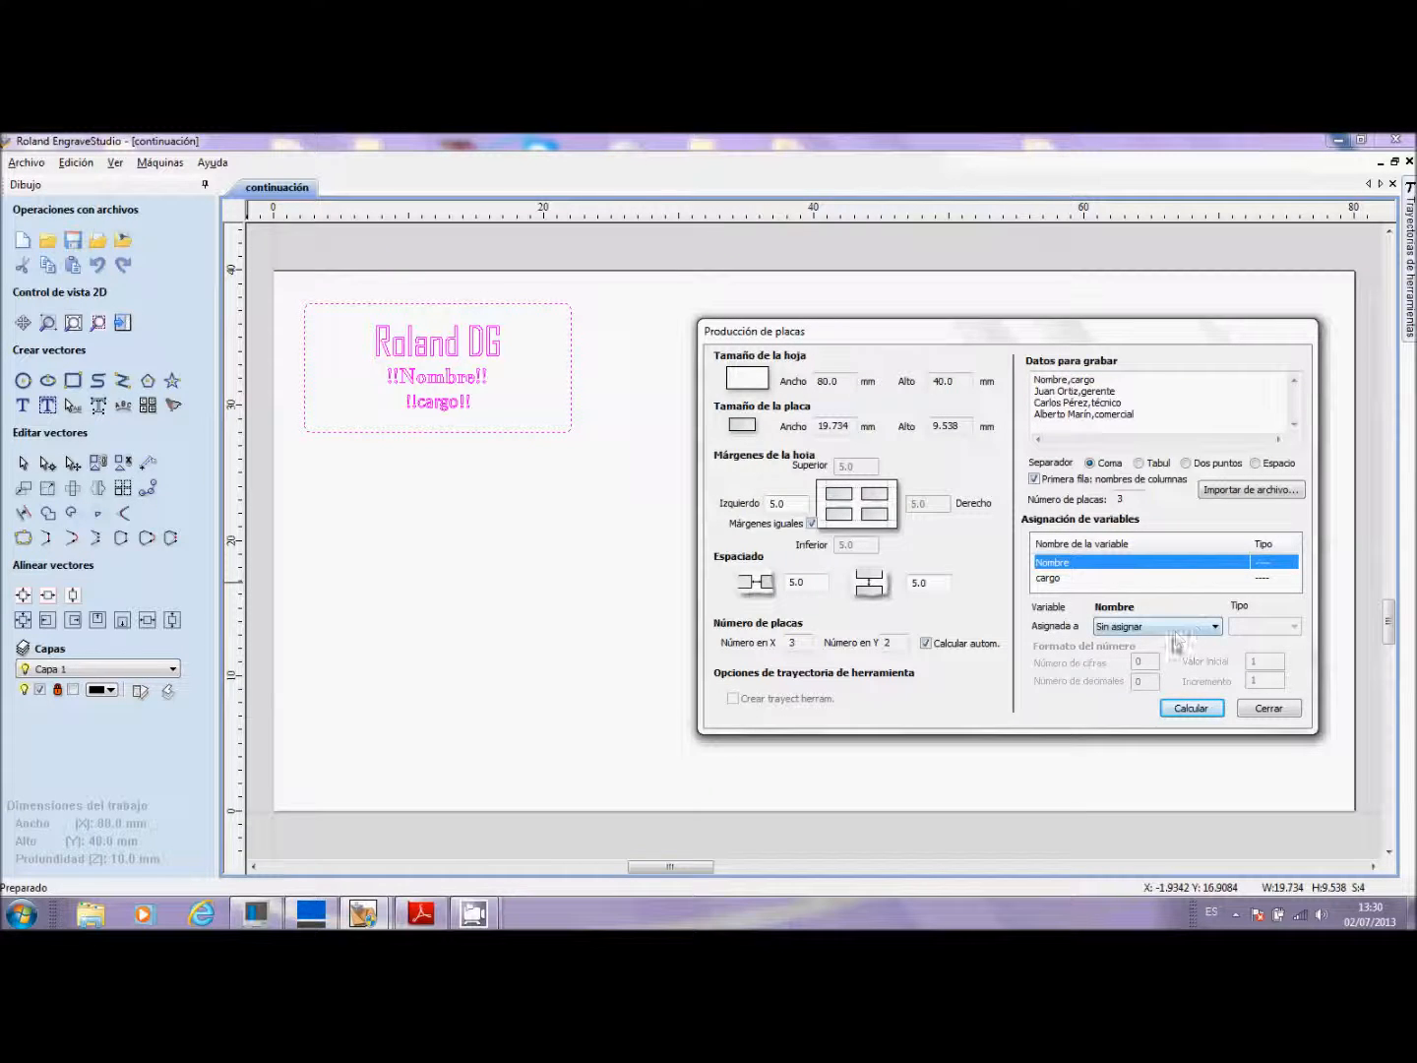
click(1213, 628)
click(1122, 666)
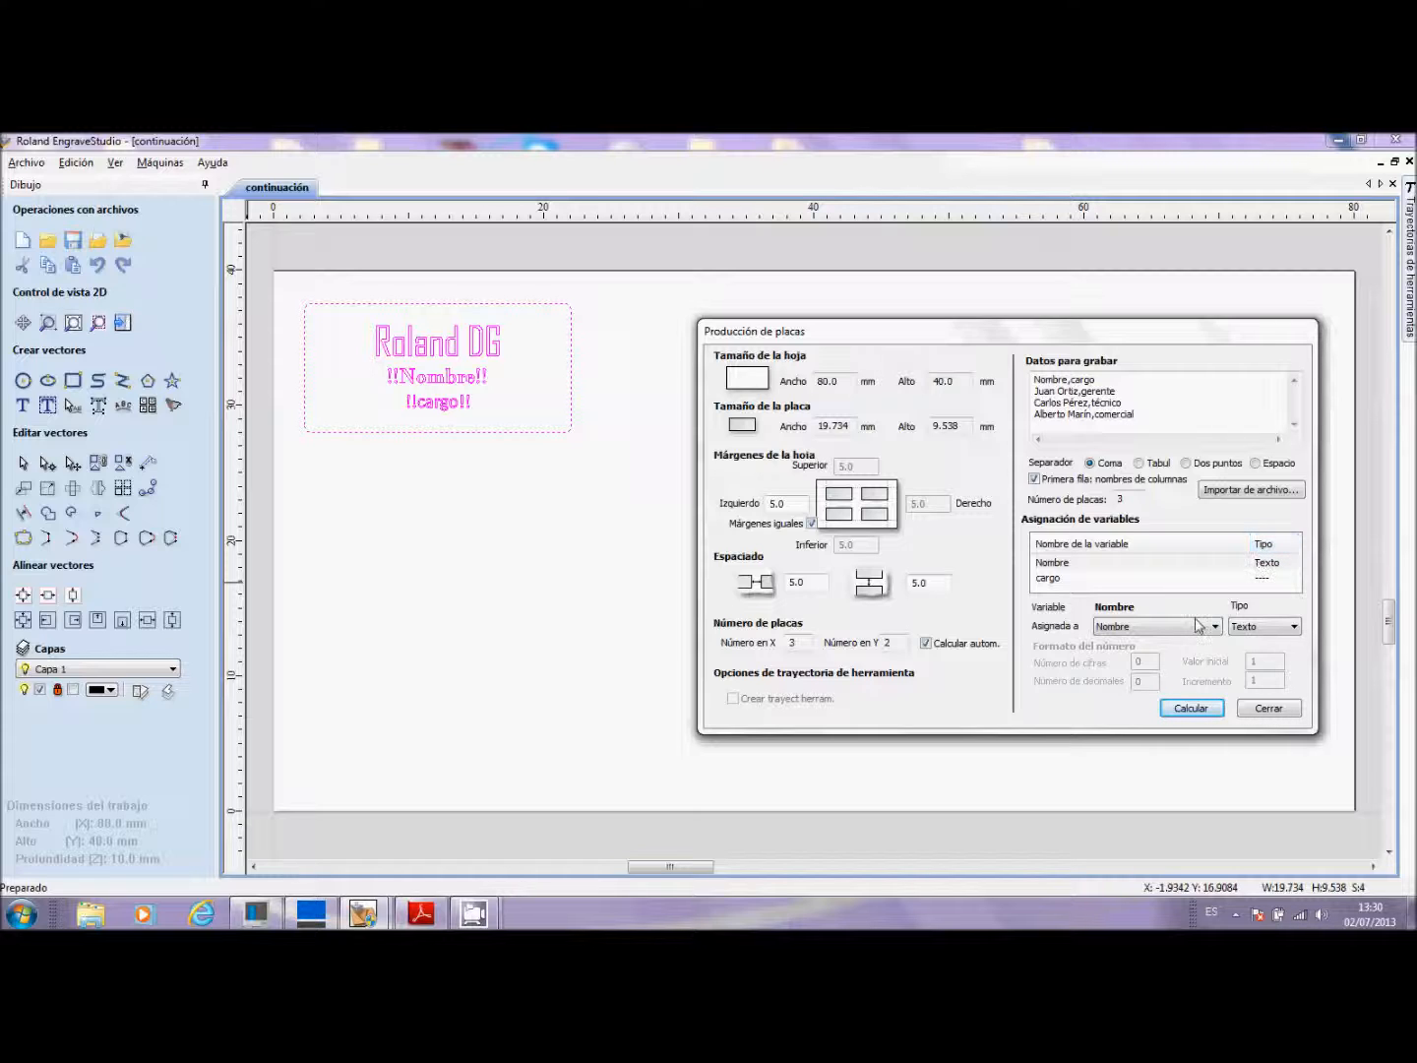
click(1102, 579)
click(1215, 626)
click(1131, 678)
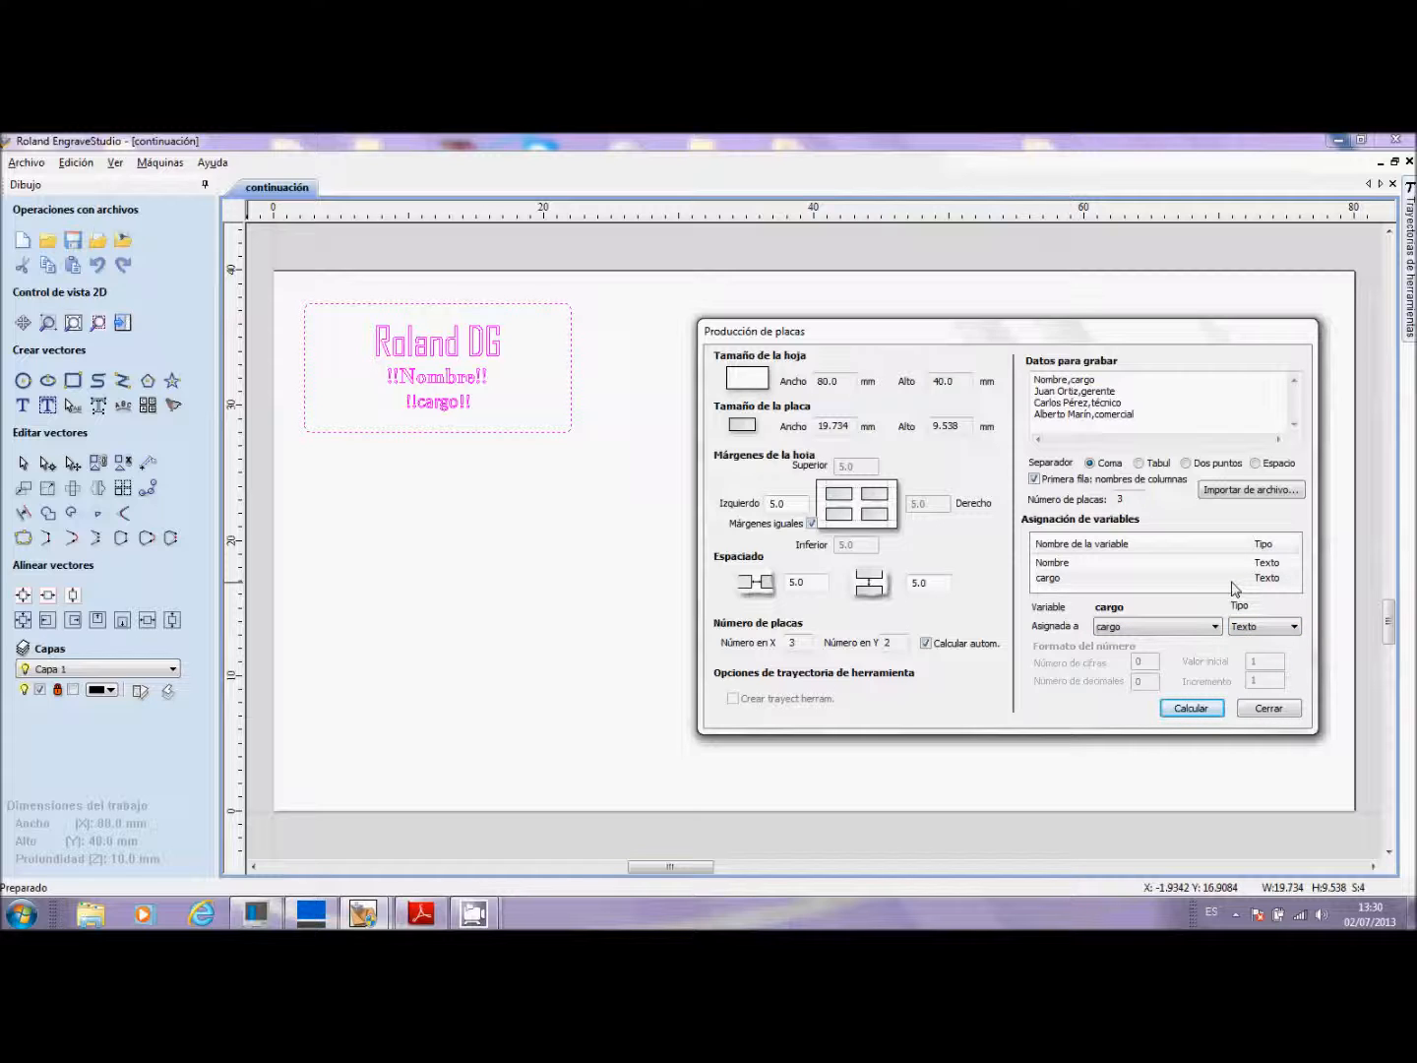
Step: Calculate the personalised plates on the sheet, close plate production and select the resulting plates
click(1197, 709)
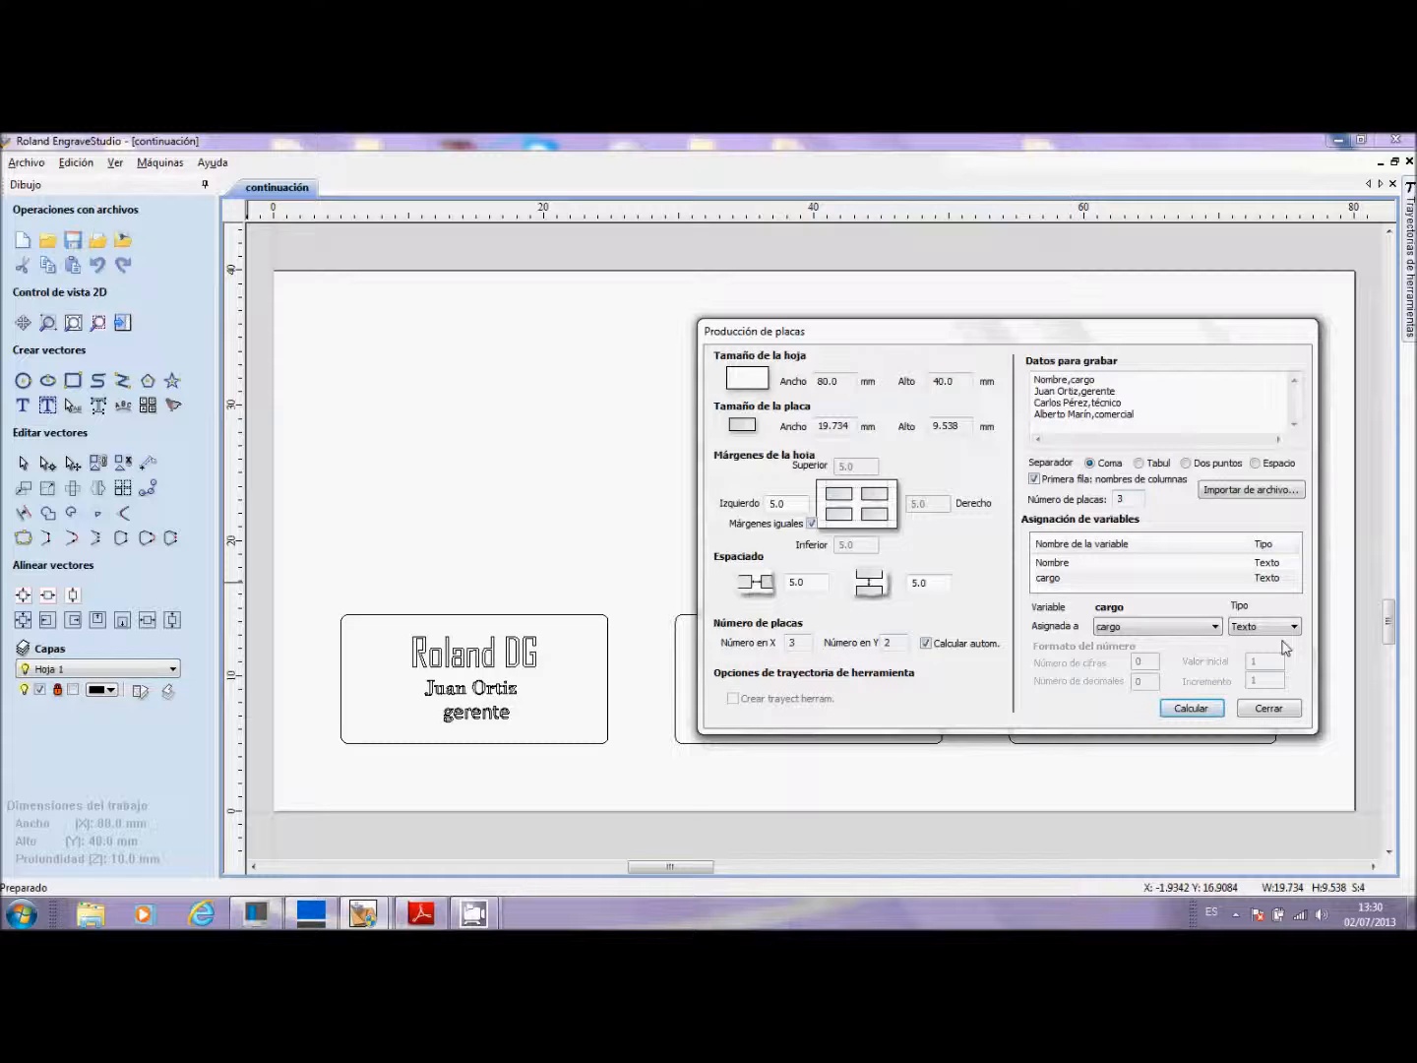
click(1268, 708)
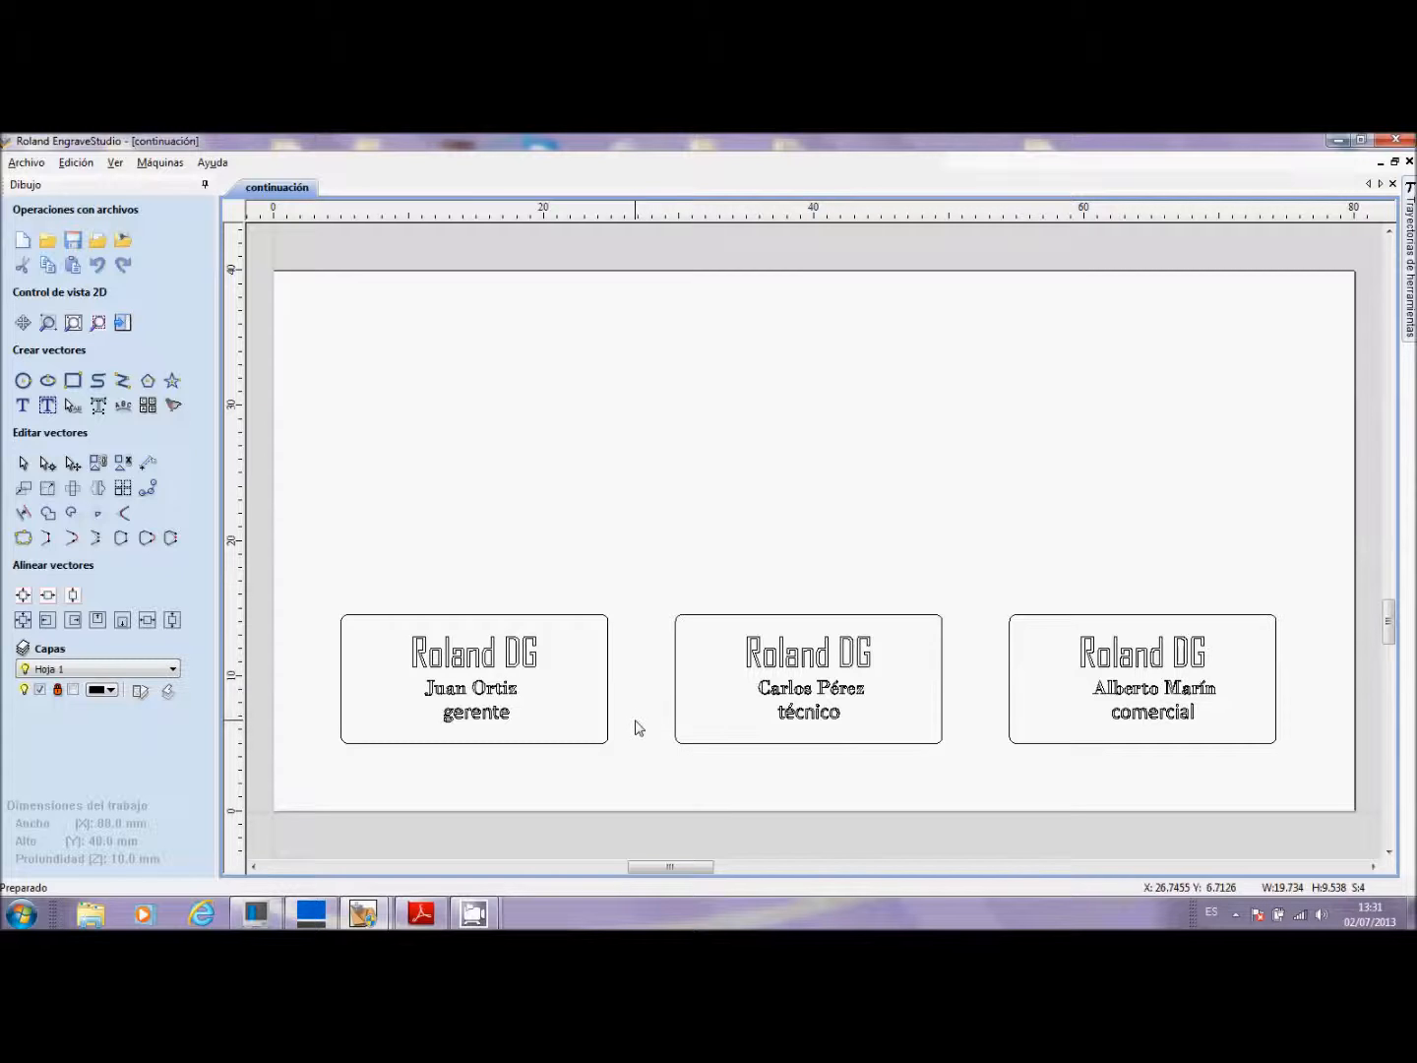
drag(304, 534, 1314, 783)
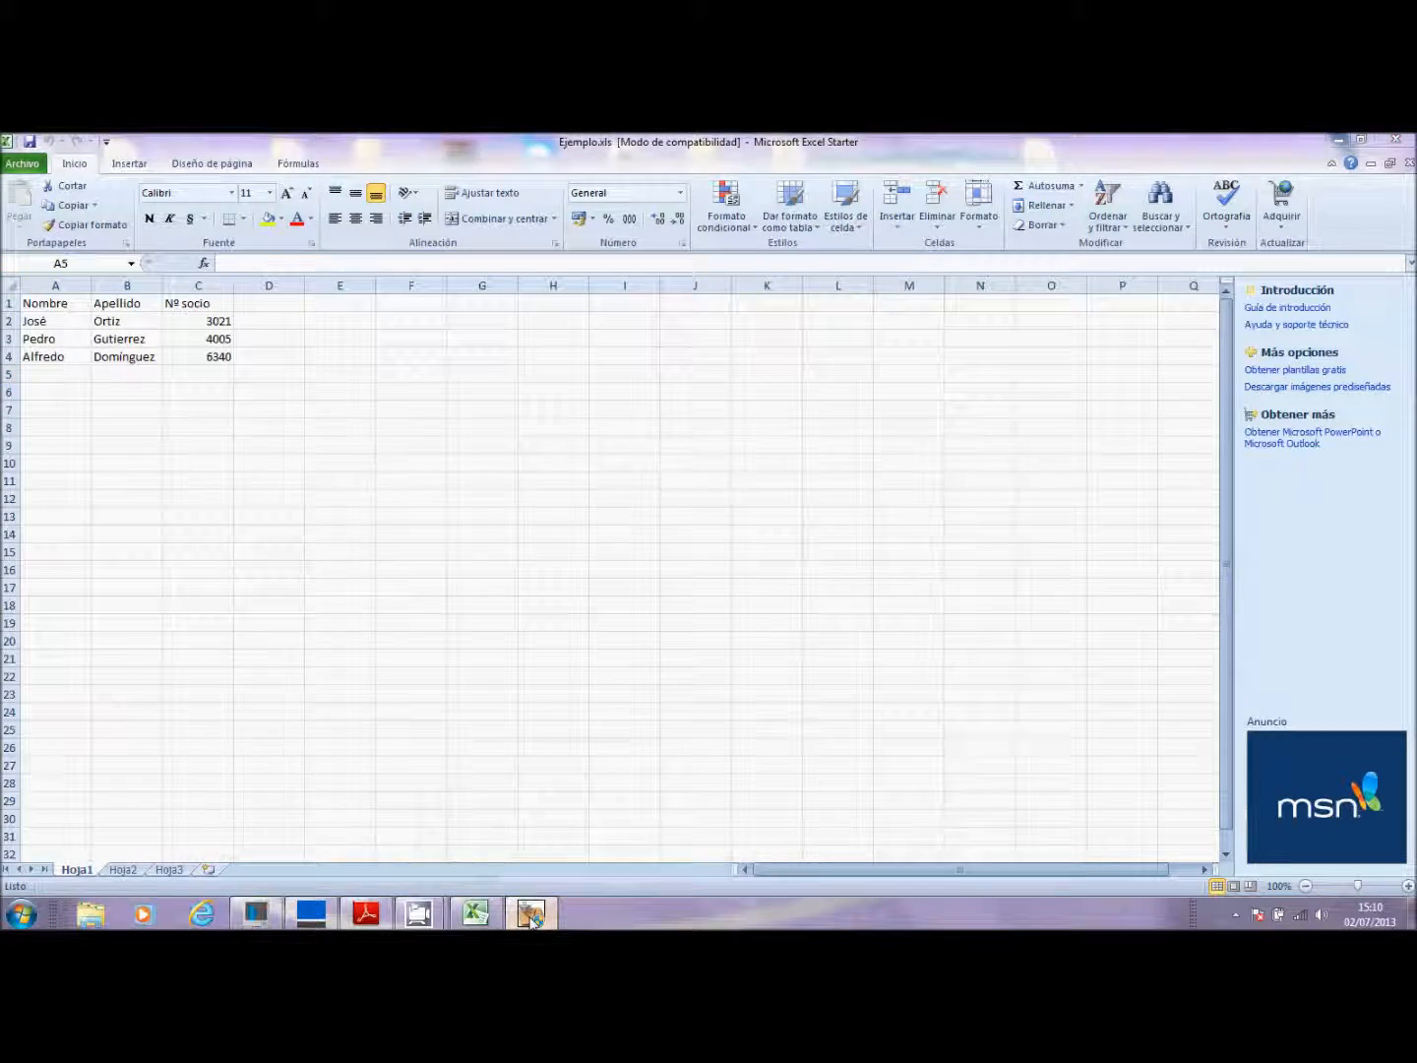
Step: Switch from Excel to EngraveStudio and open plate production for the selected "Imagine Roland" plate, keeping the design visible
click(531, 917)
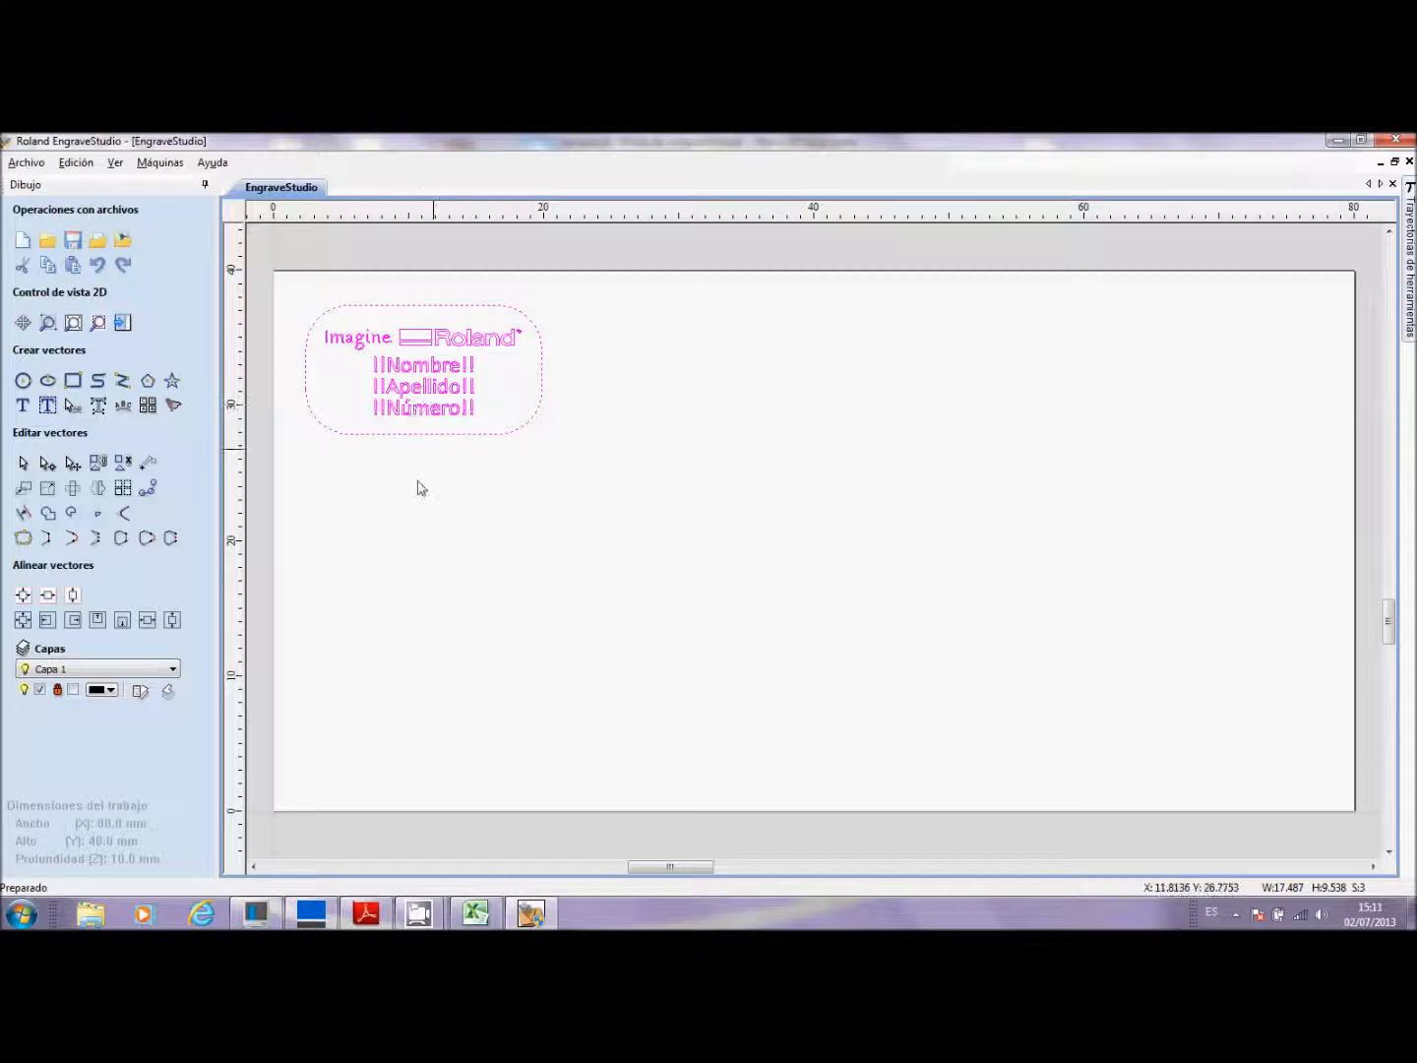
click(147, 404)
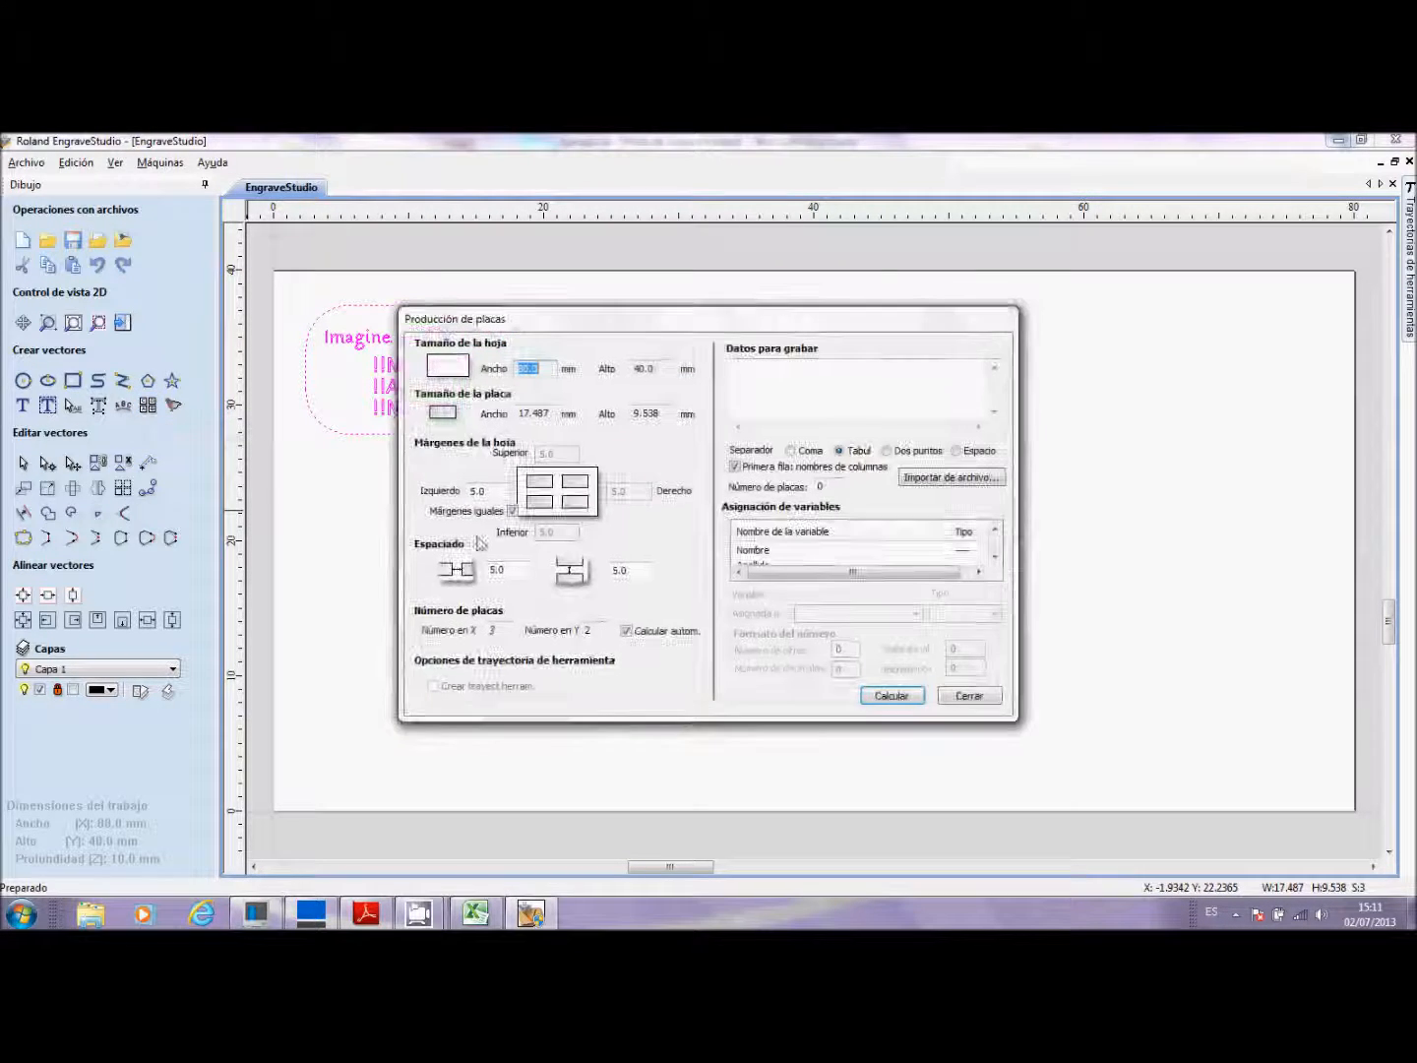
drag(608, 313, 790, 343)
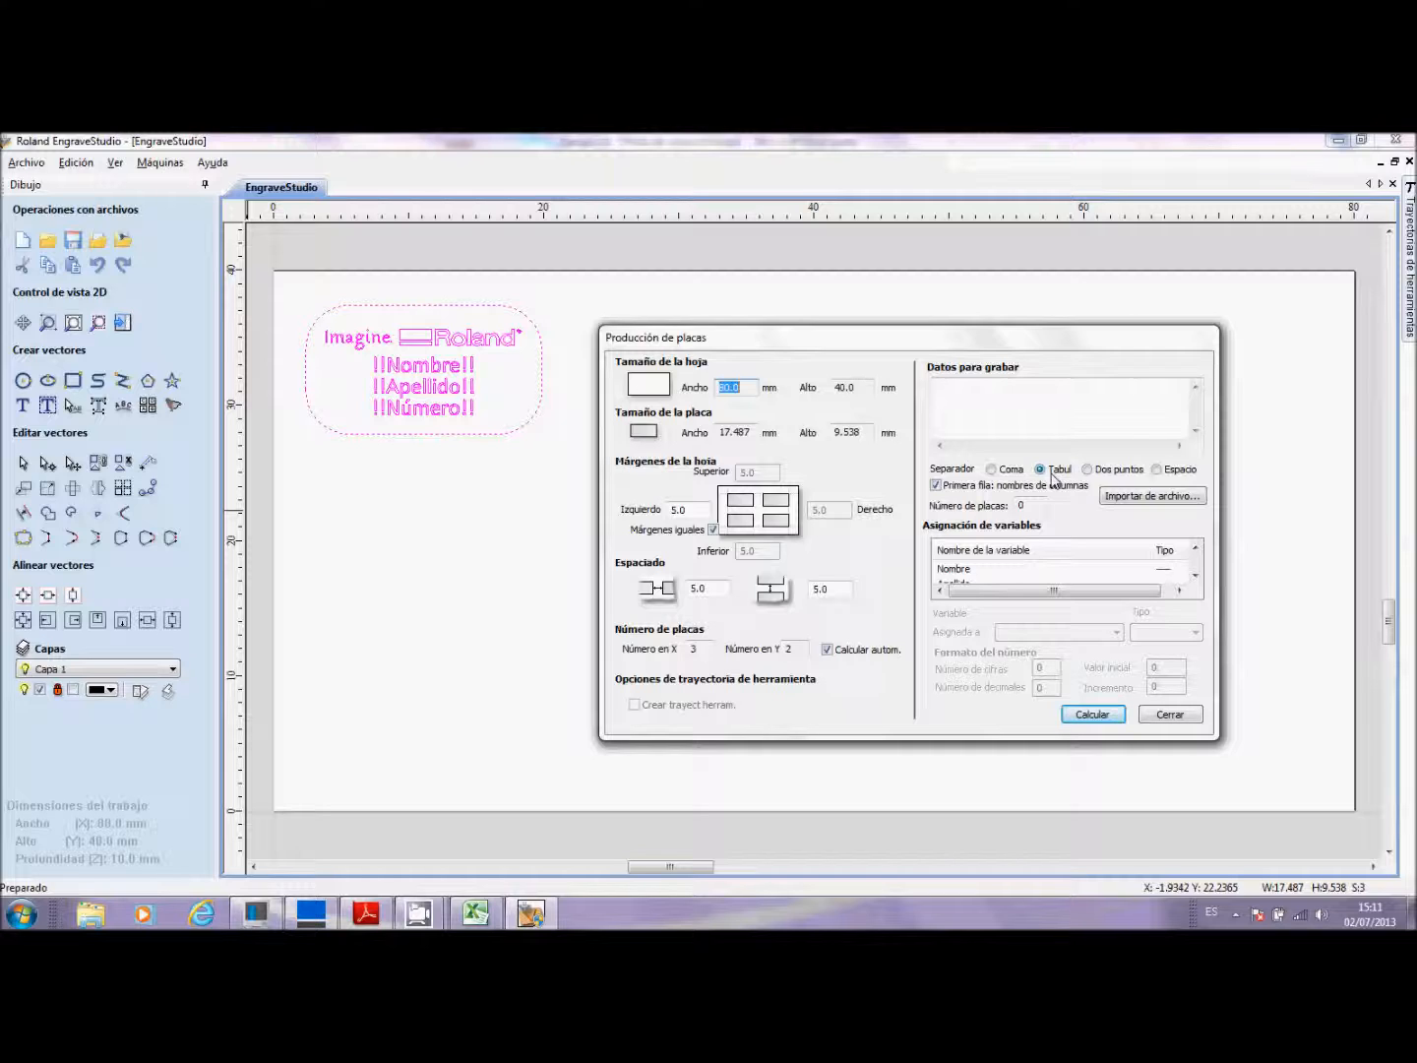
Step: Import the engraving data from Ejemplo.txt on the desktop
click(1167, 500)
drag(1144, 462, 1145, 630)
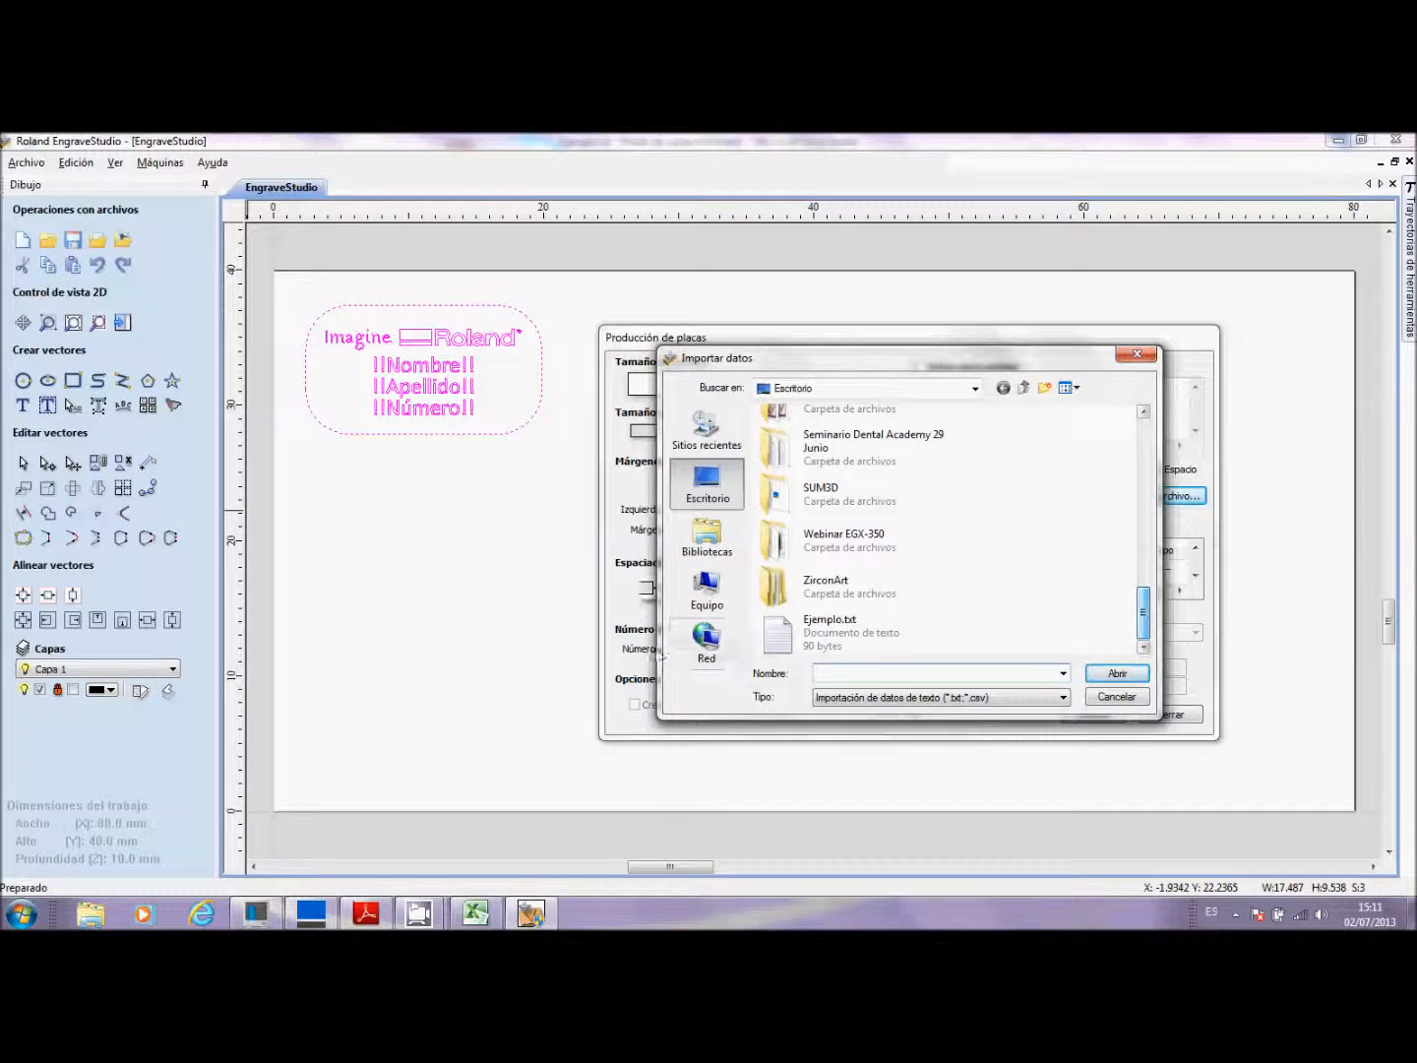
click(812, 625)
click(1116, 673)
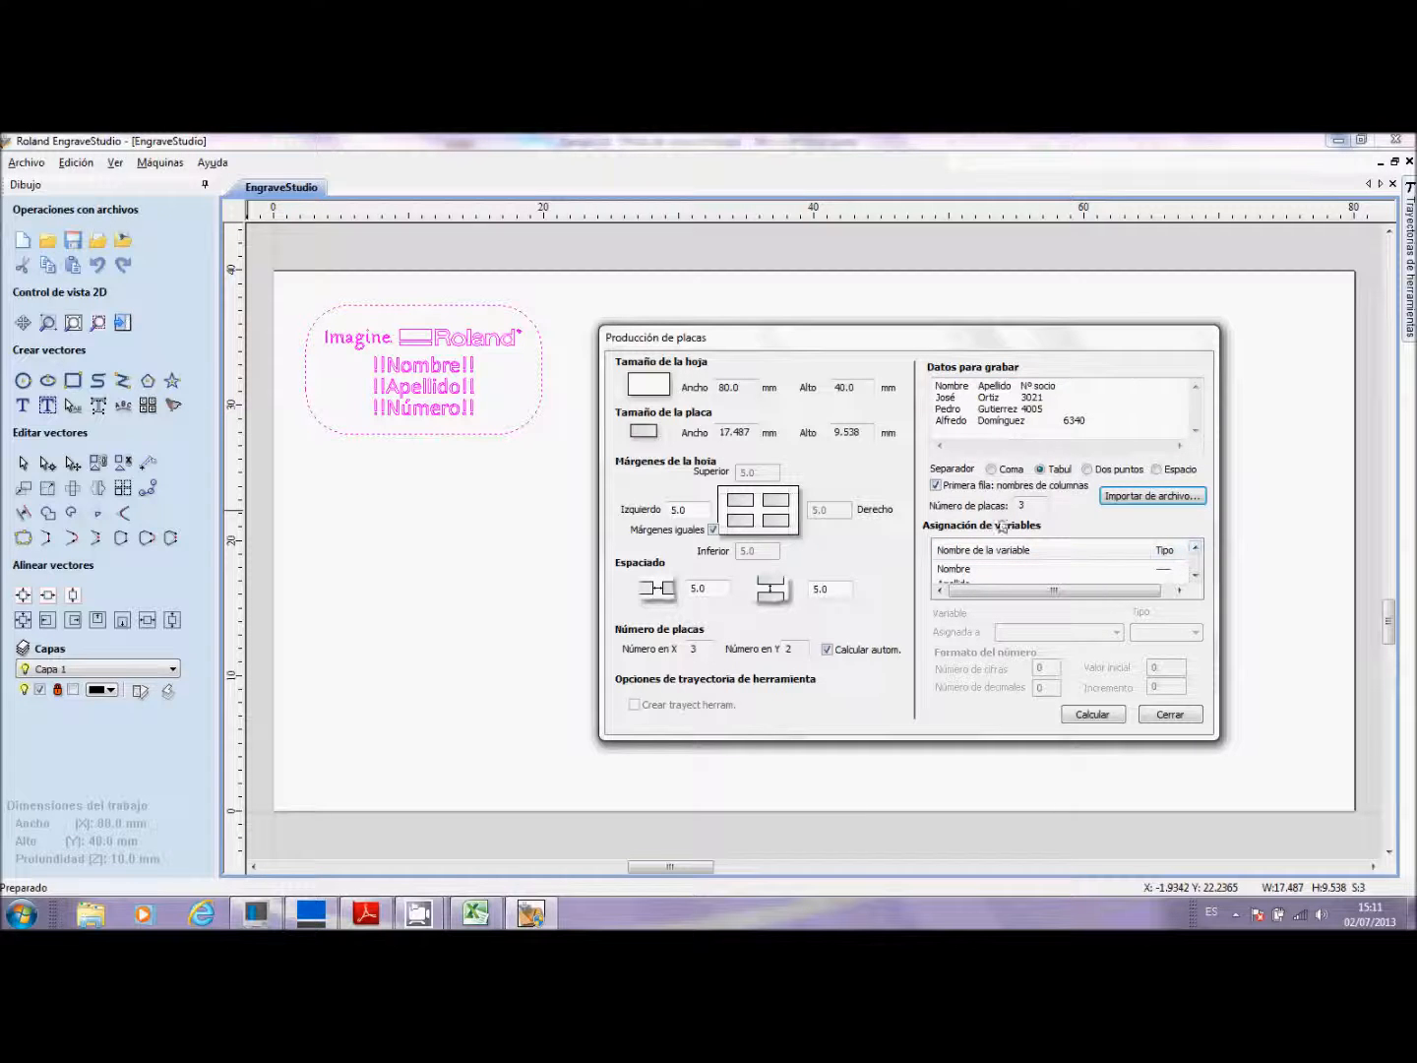
Step: Assign the Nombre variable to the Nombre data column as Texto
click(1195, 575)
click(1195, 575)
click(1195, 548)
click(1195, 549)
click(993, 572)
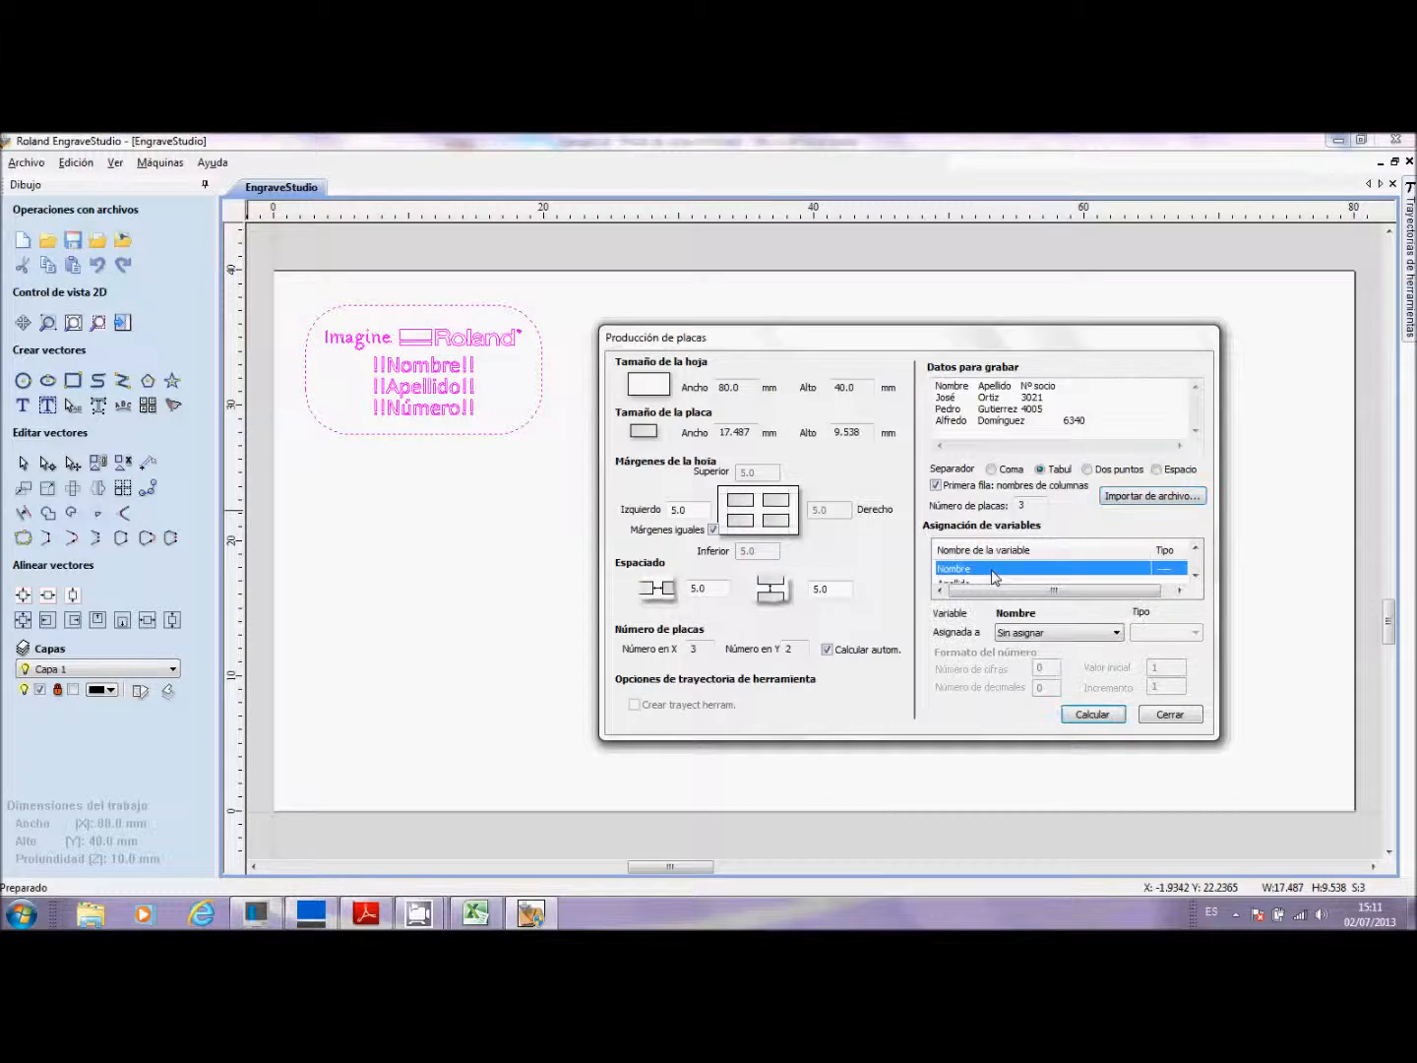
click(1117, 632)
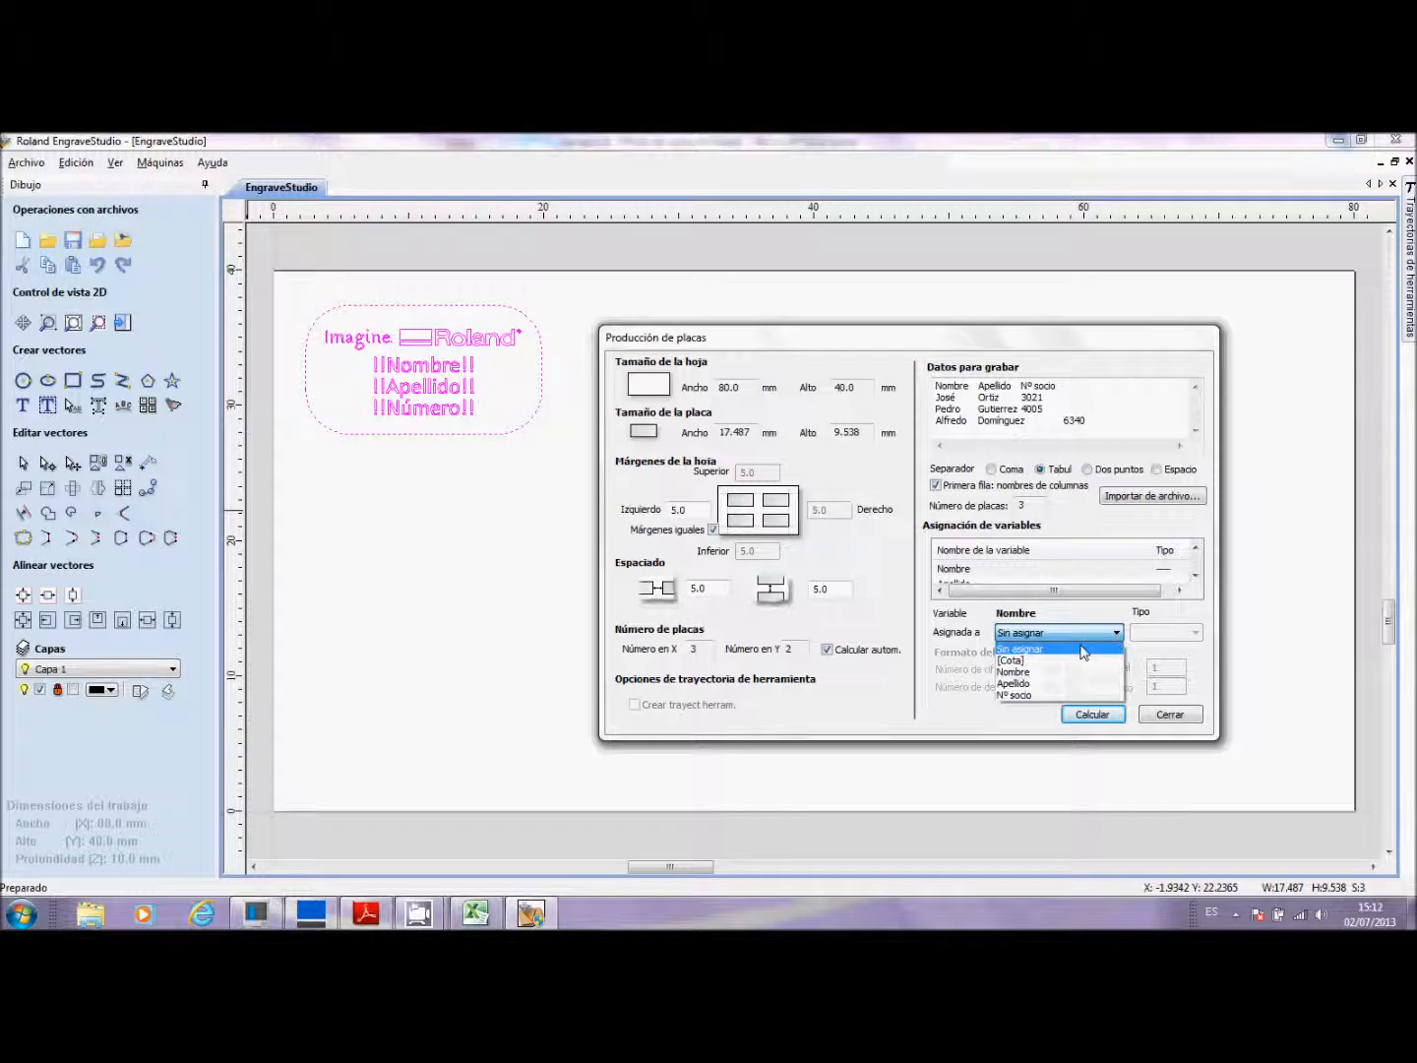
click(1018, 672)
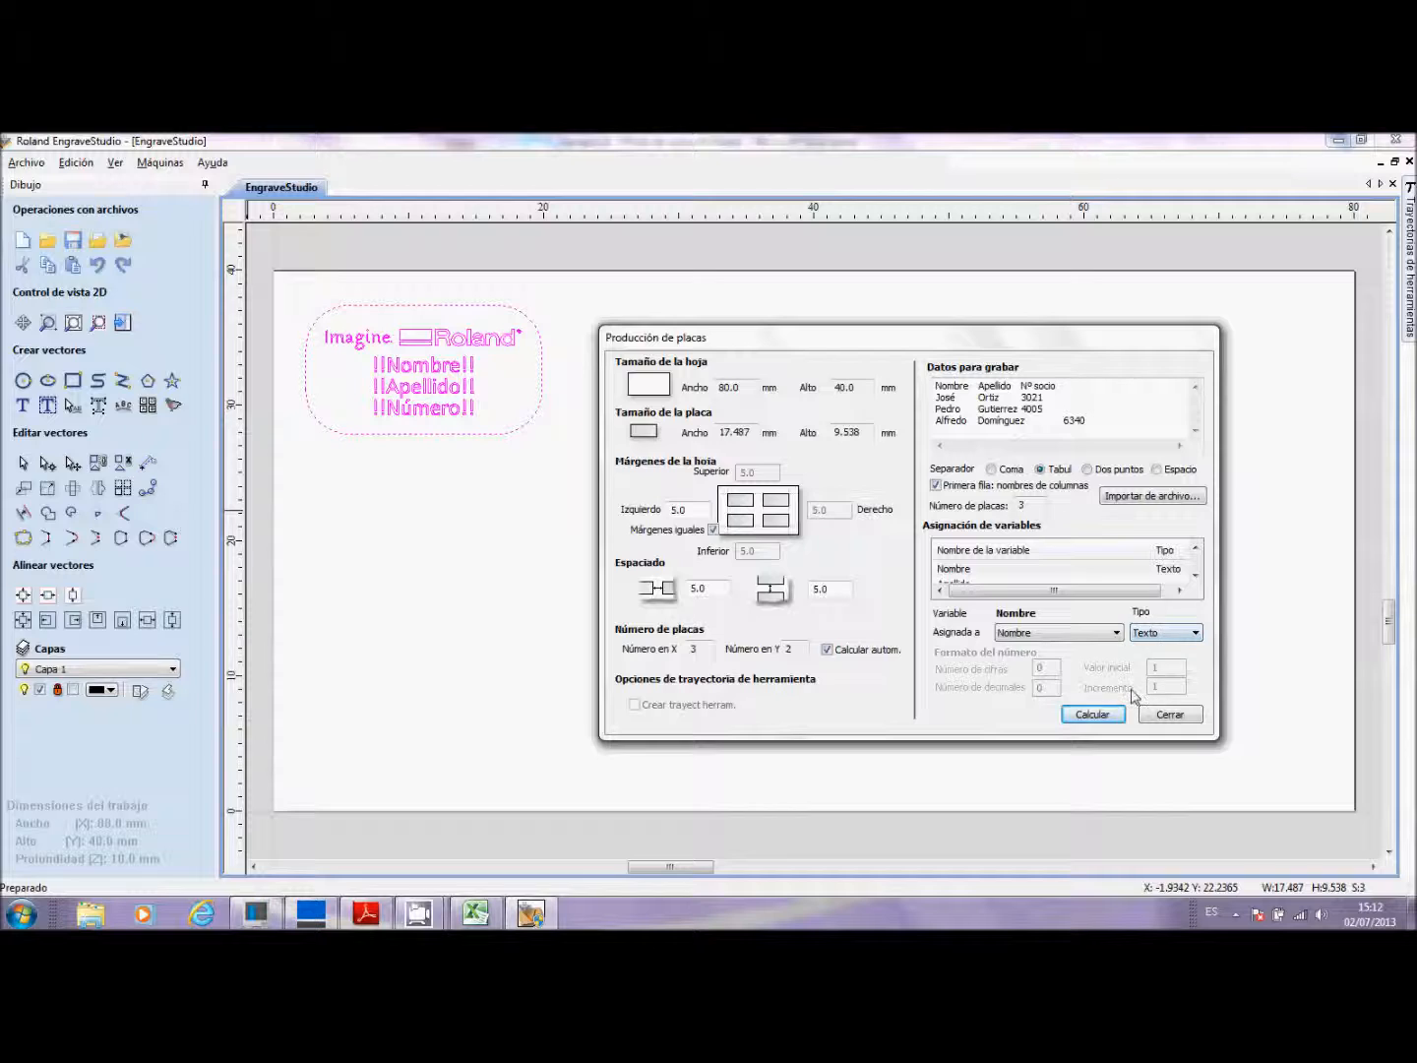
Step: Assign the Apellido variable to the Apellido column and the Número variable to the Nº socio column, both as Texto
click(1196, 573)
click(988, 569)
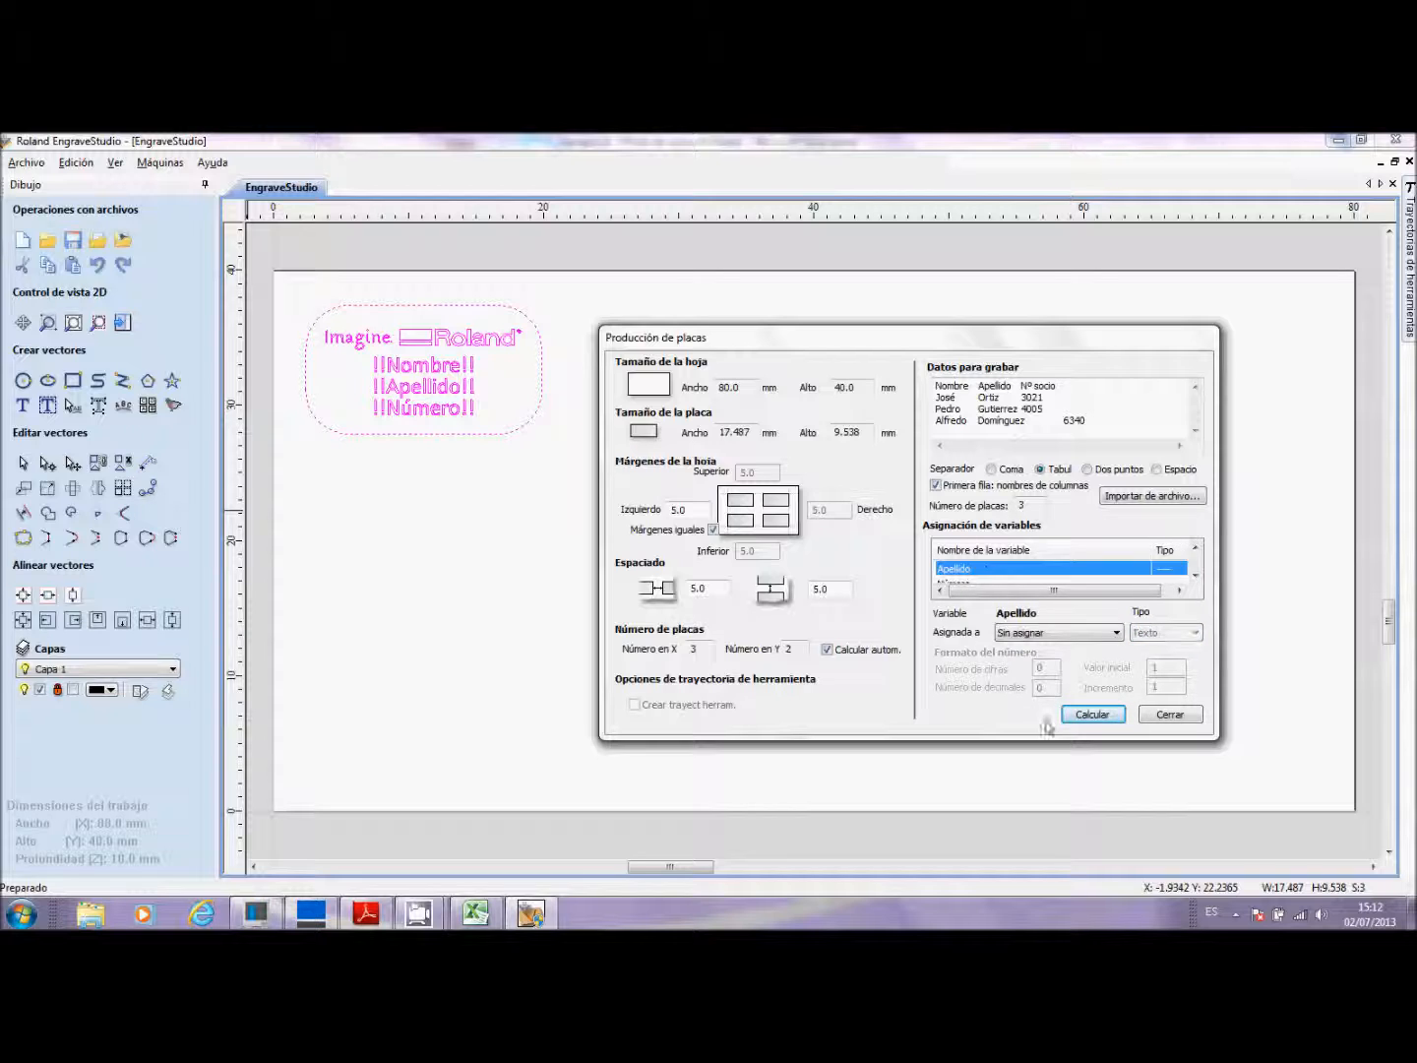
click(1117, 634)
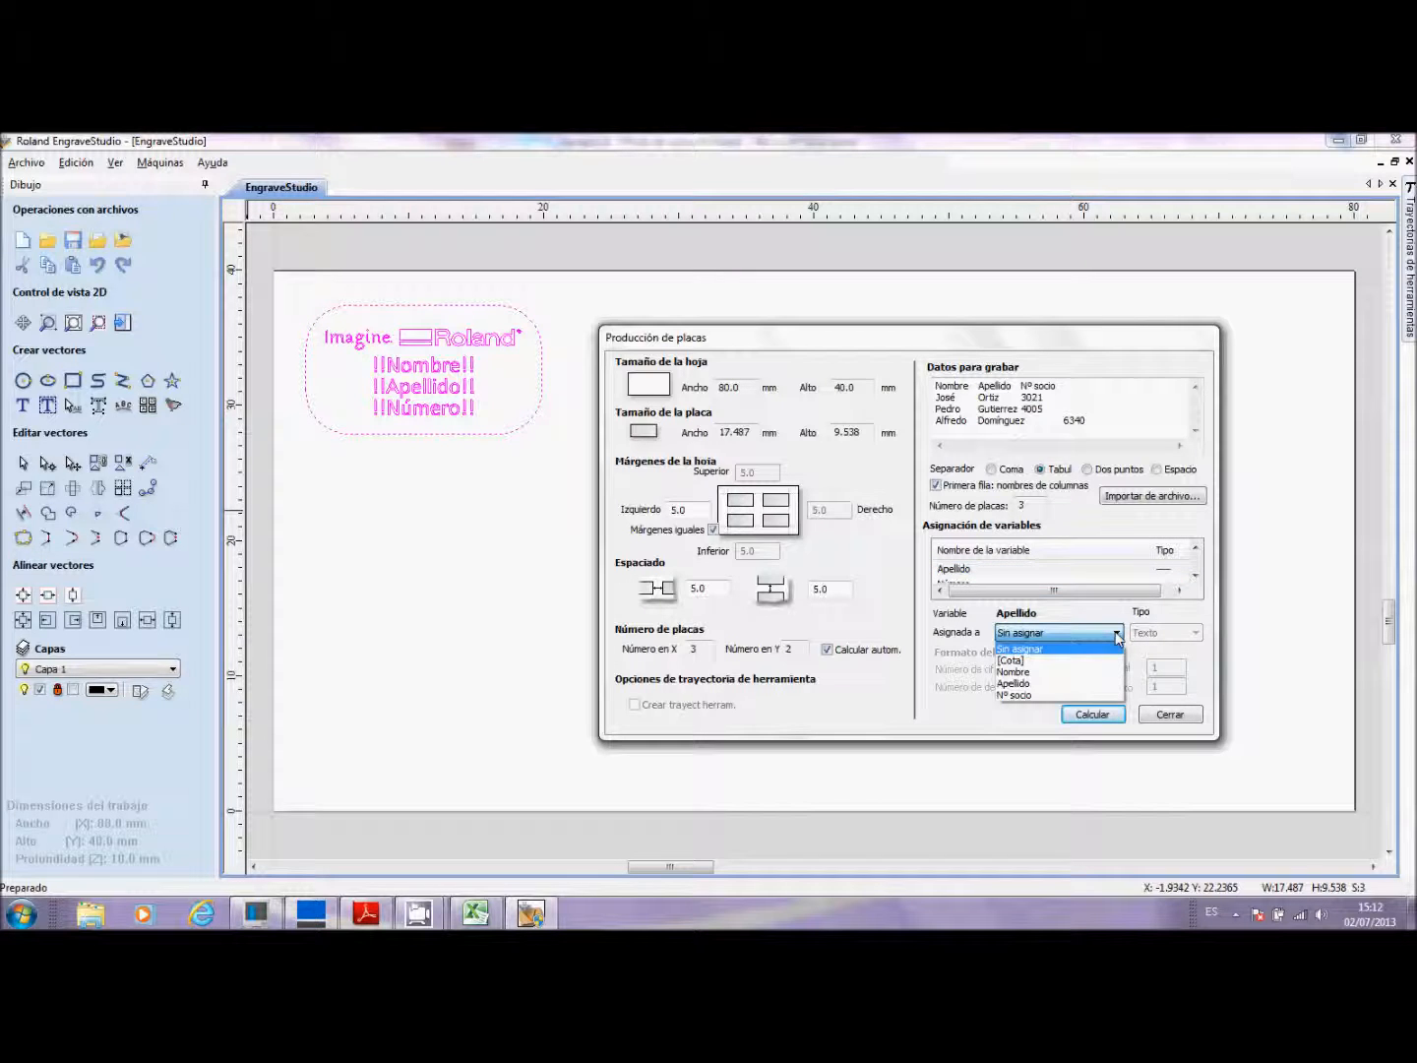
click(1040, 683)
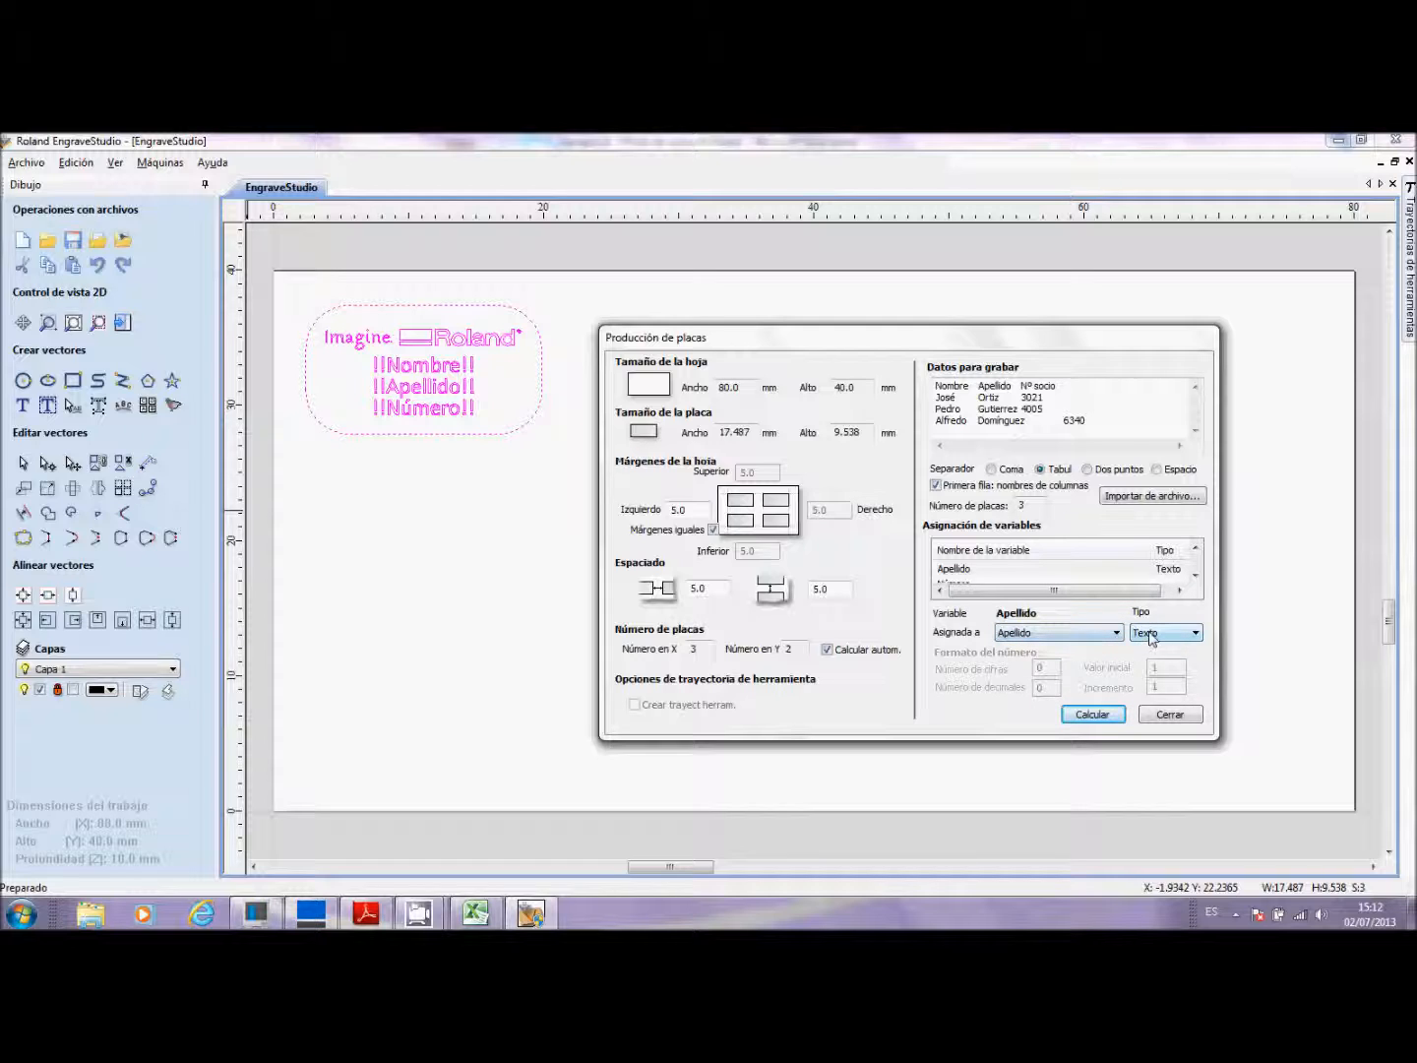
click(1194, 574)
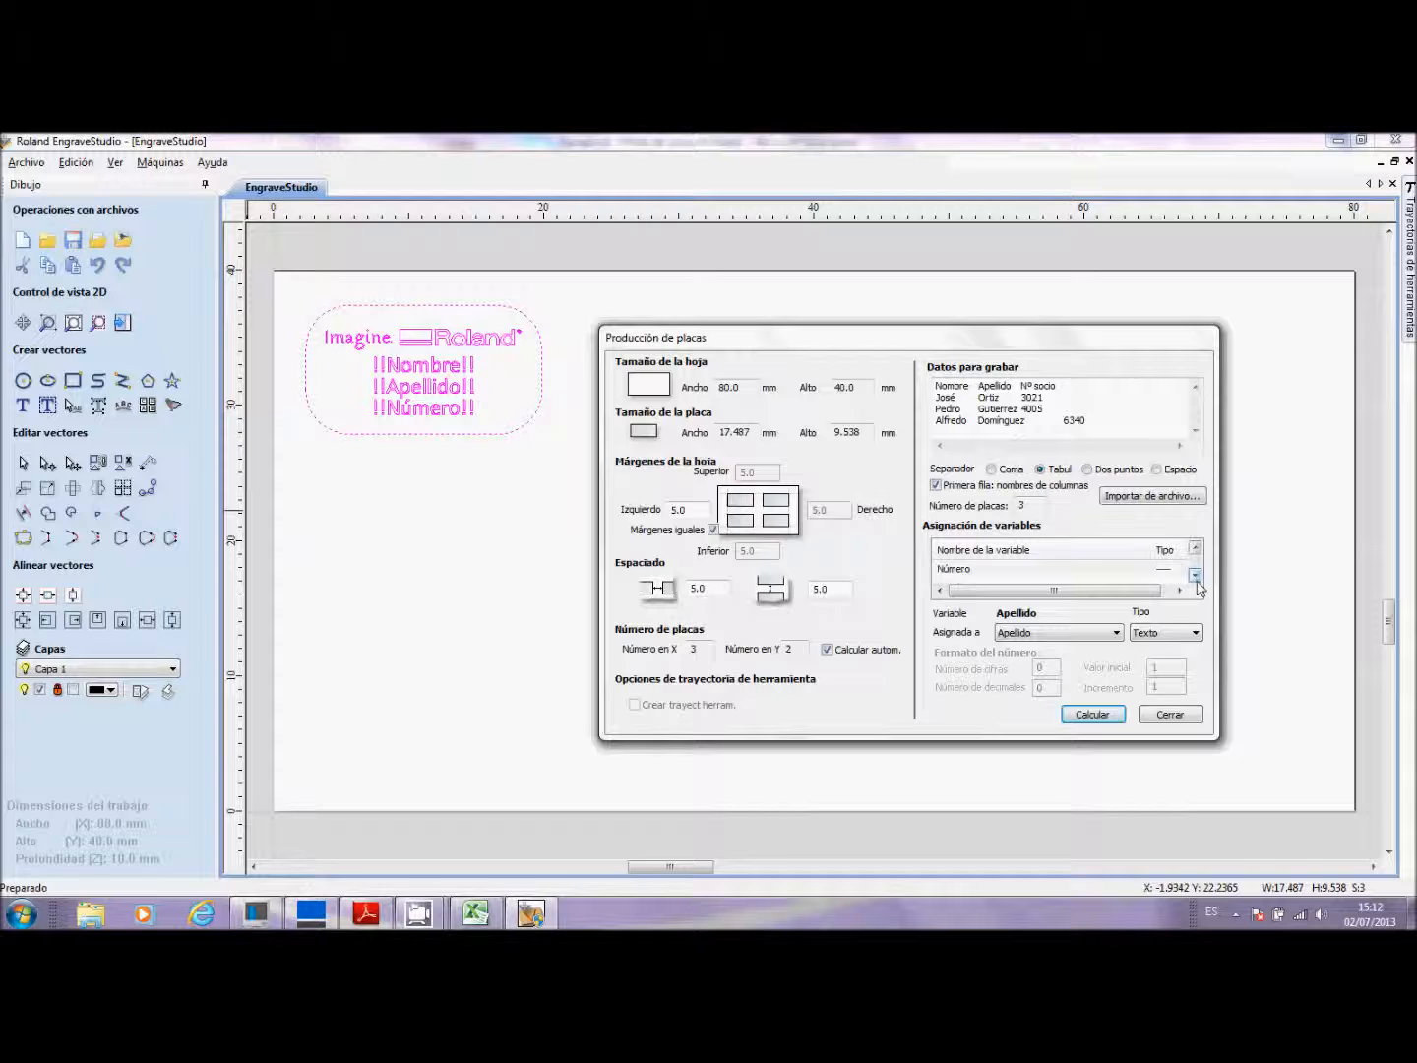
click(999, 569)
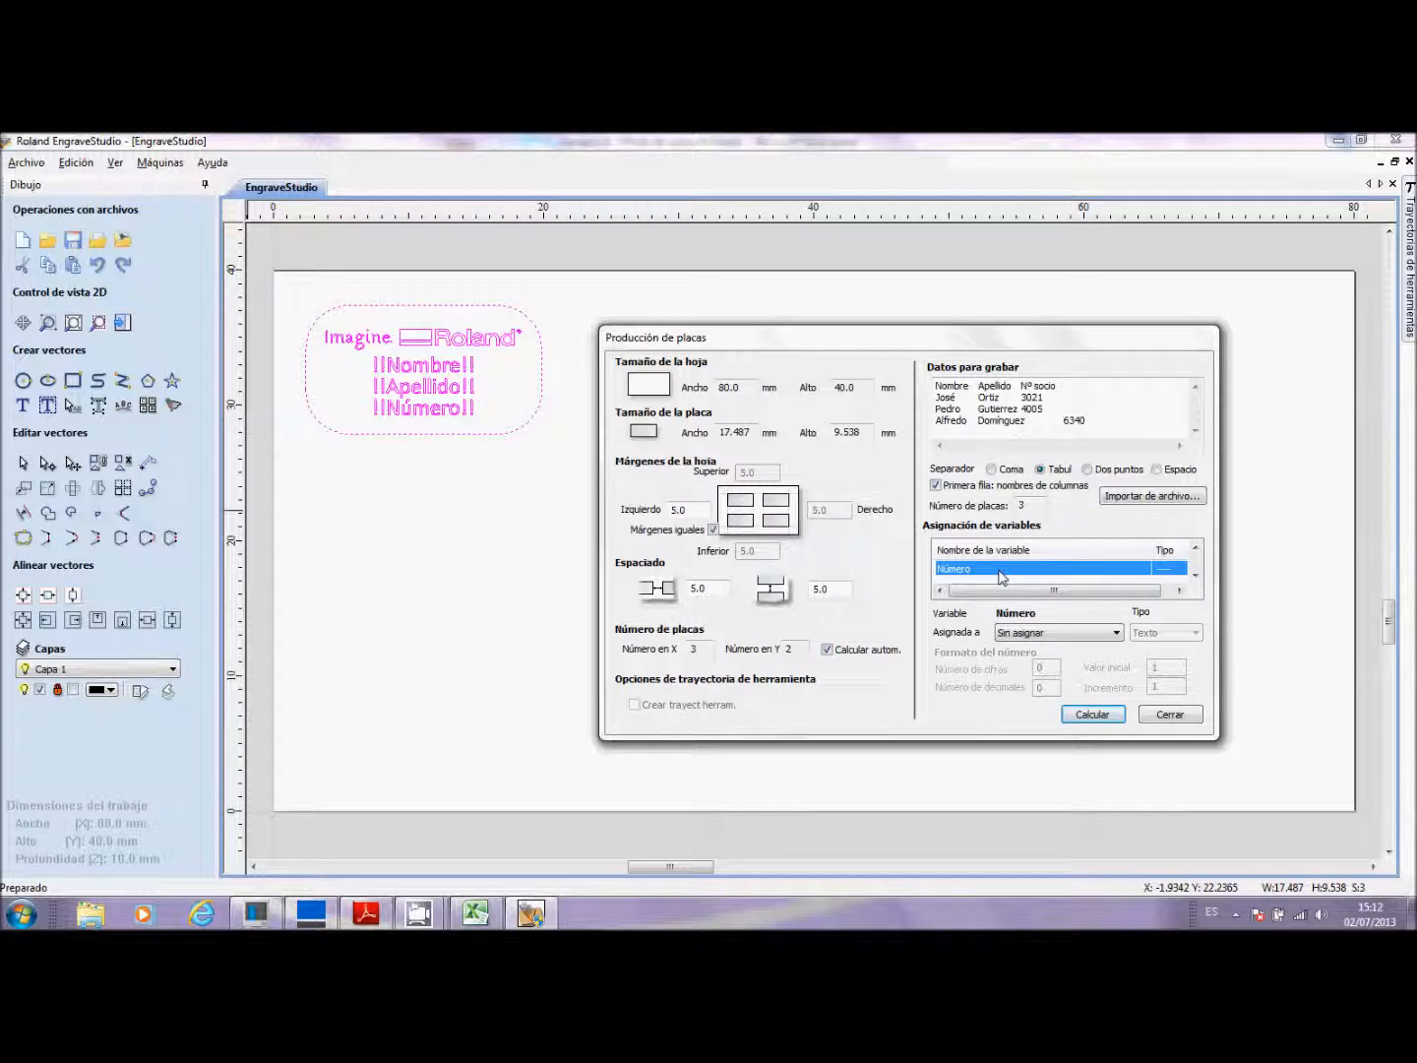
click(1116, 632)
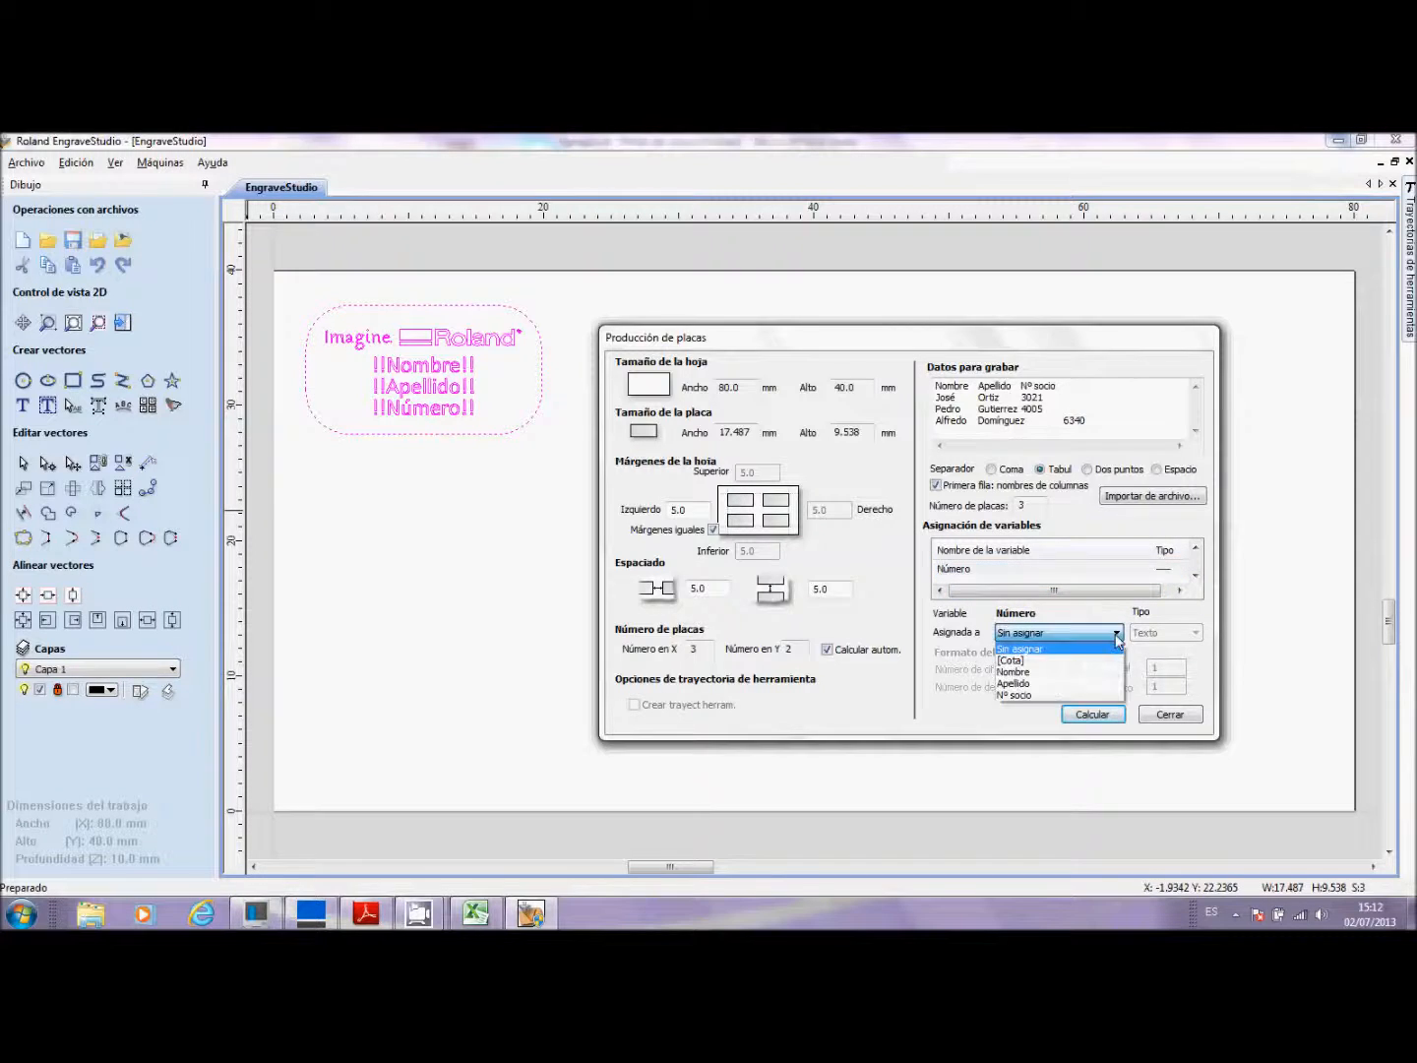
click(1022, 694)
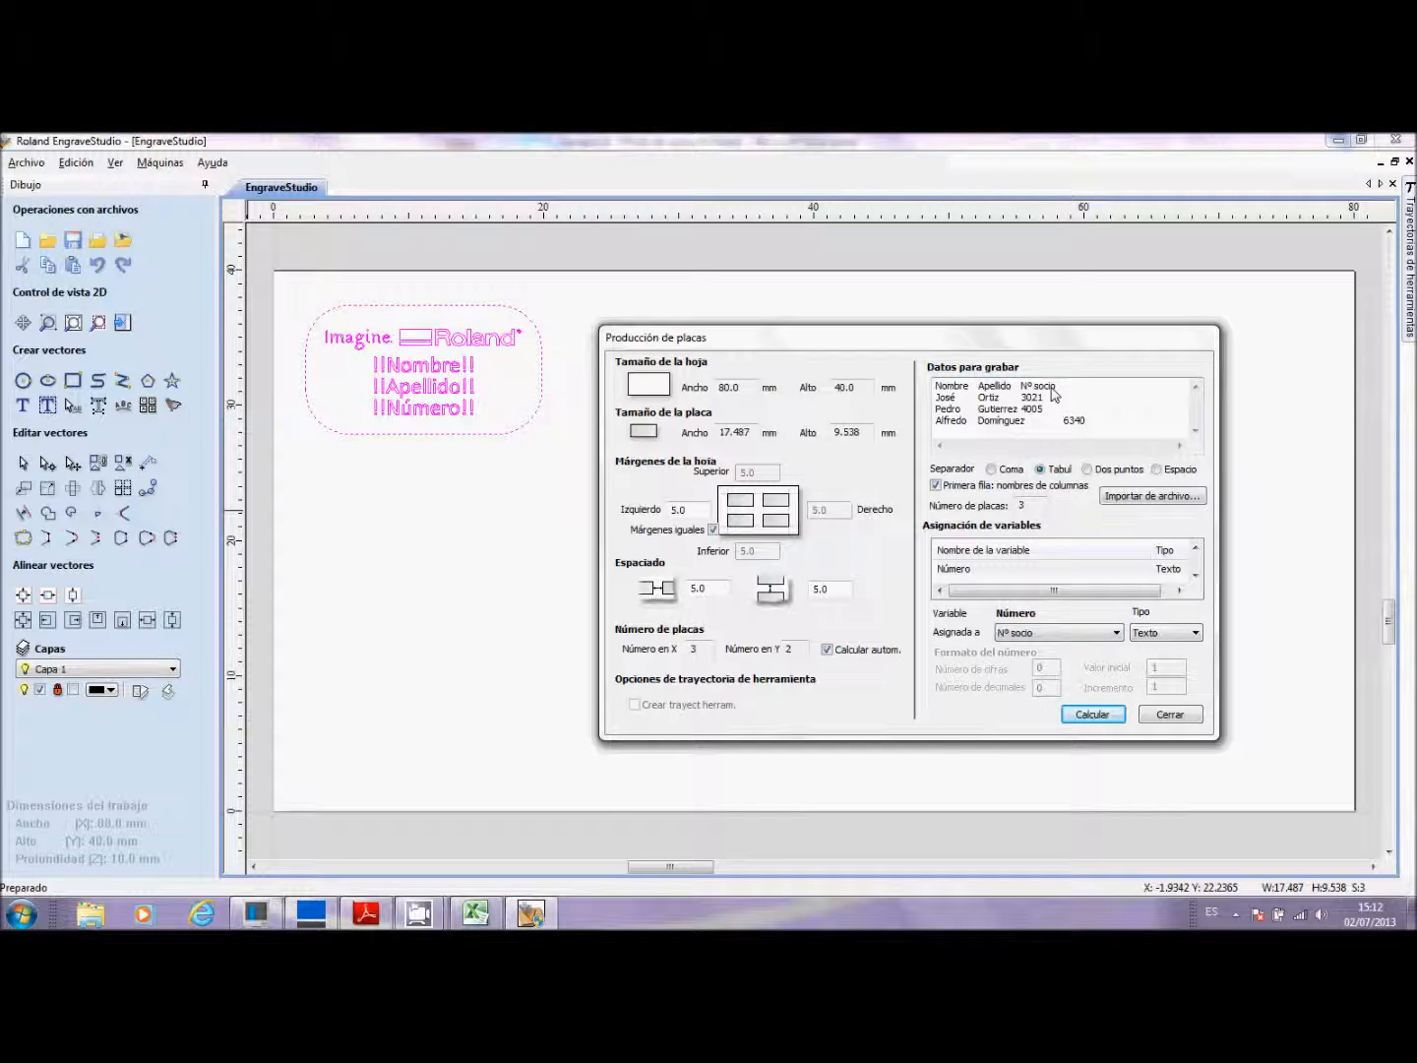
Step: Change the Número variable's type to Número and set its number format to 4 digits
click(1196, 633)
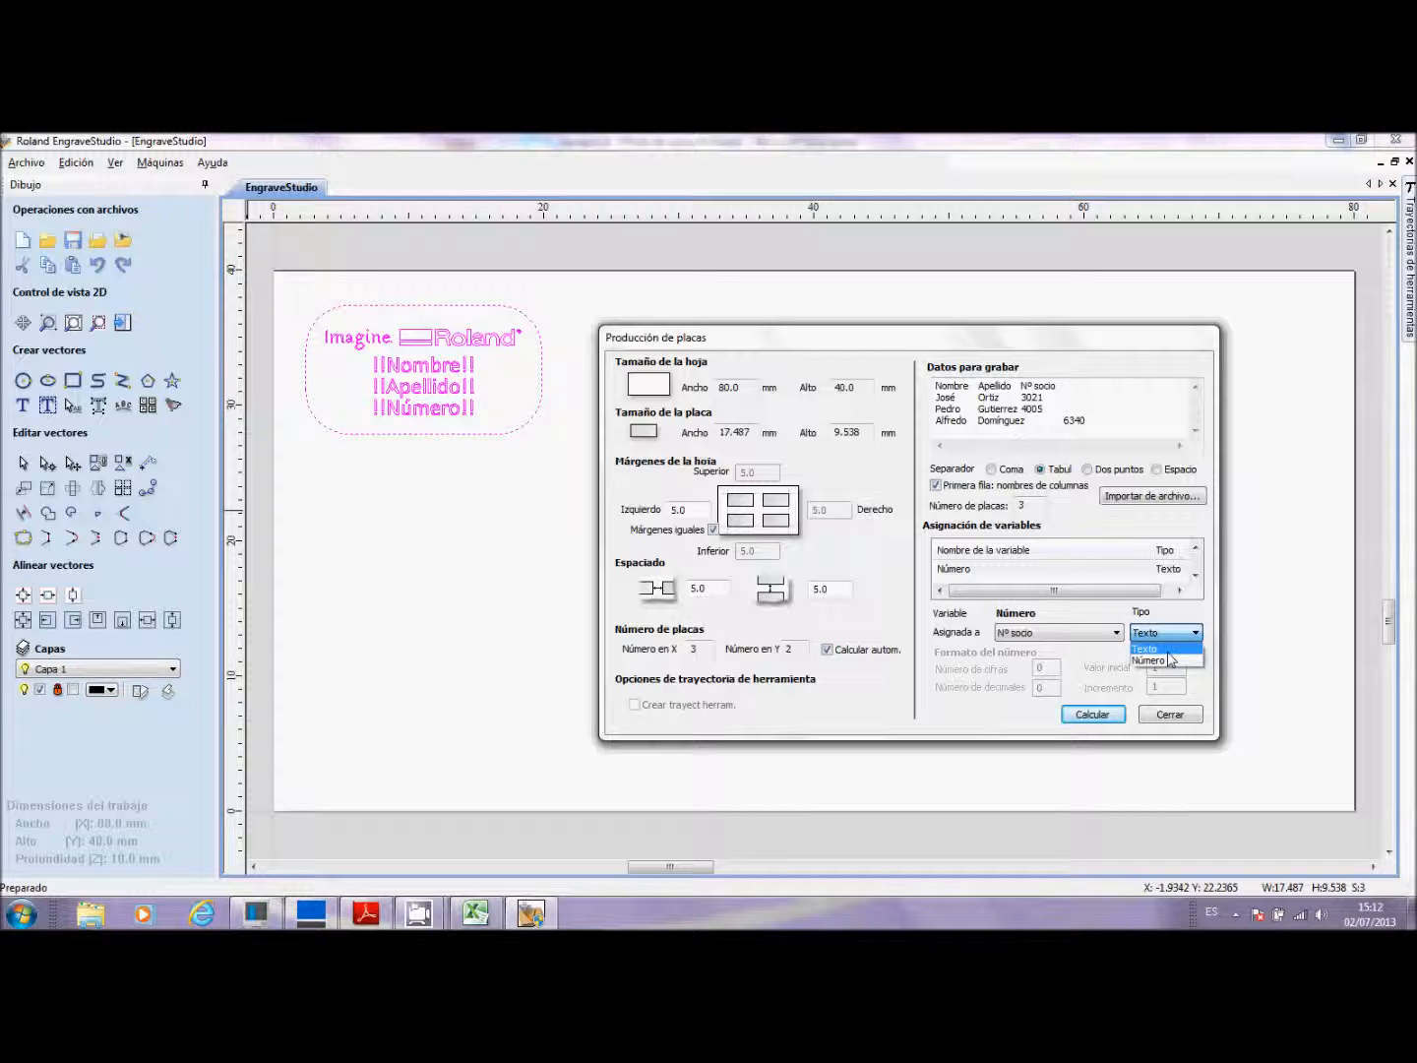
click(1159, 665)
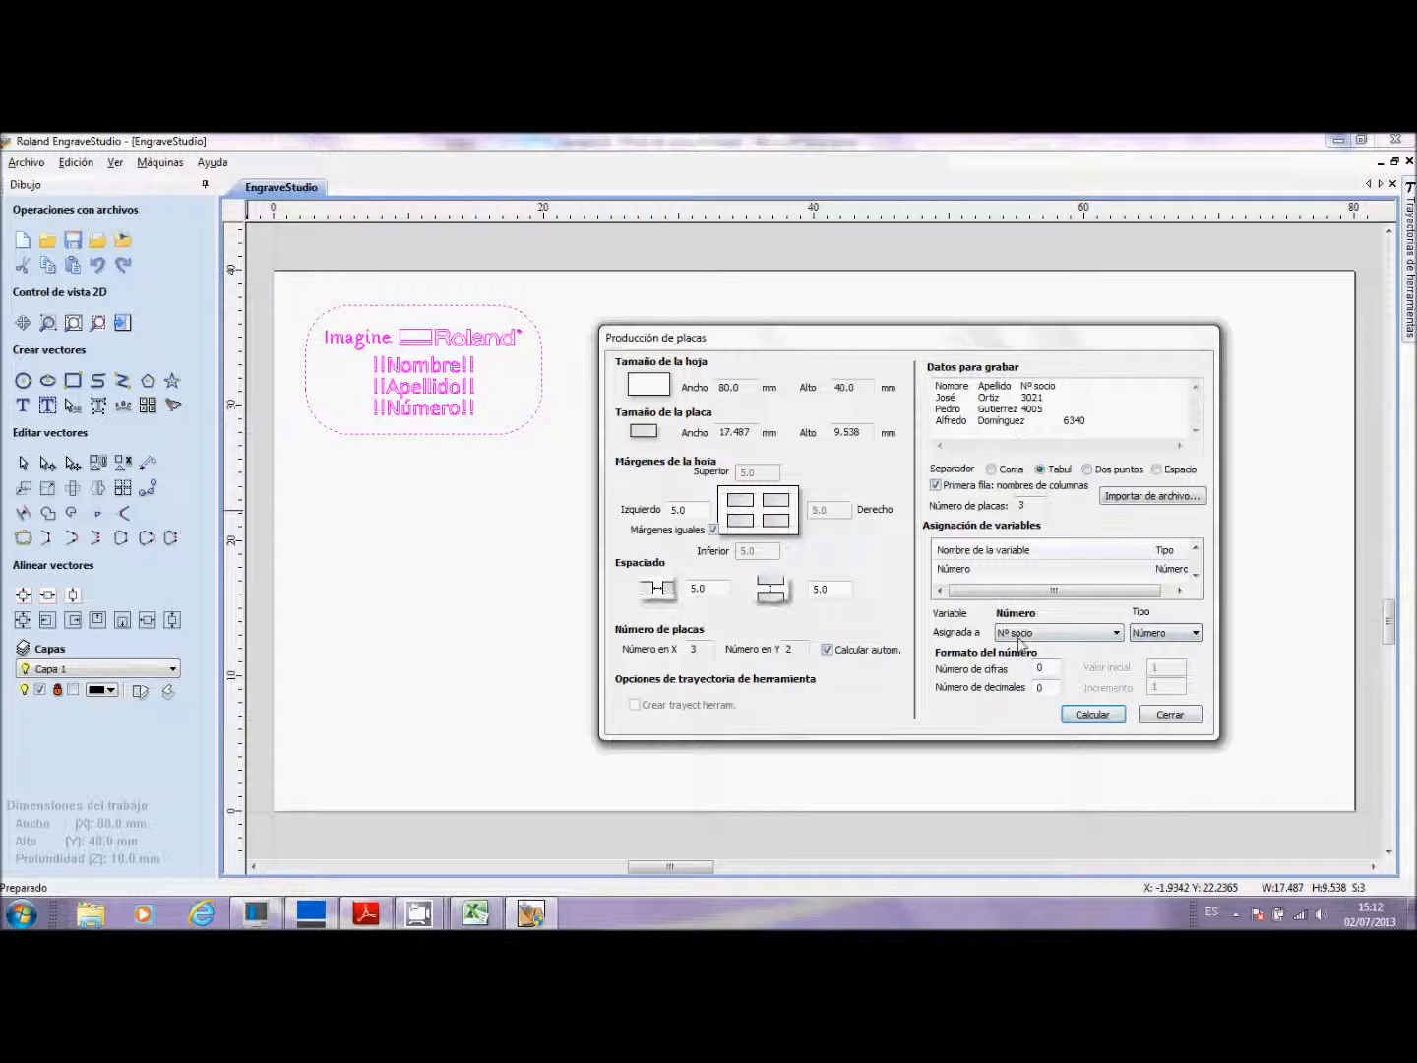
drag(1050, 669, 1024, 671)
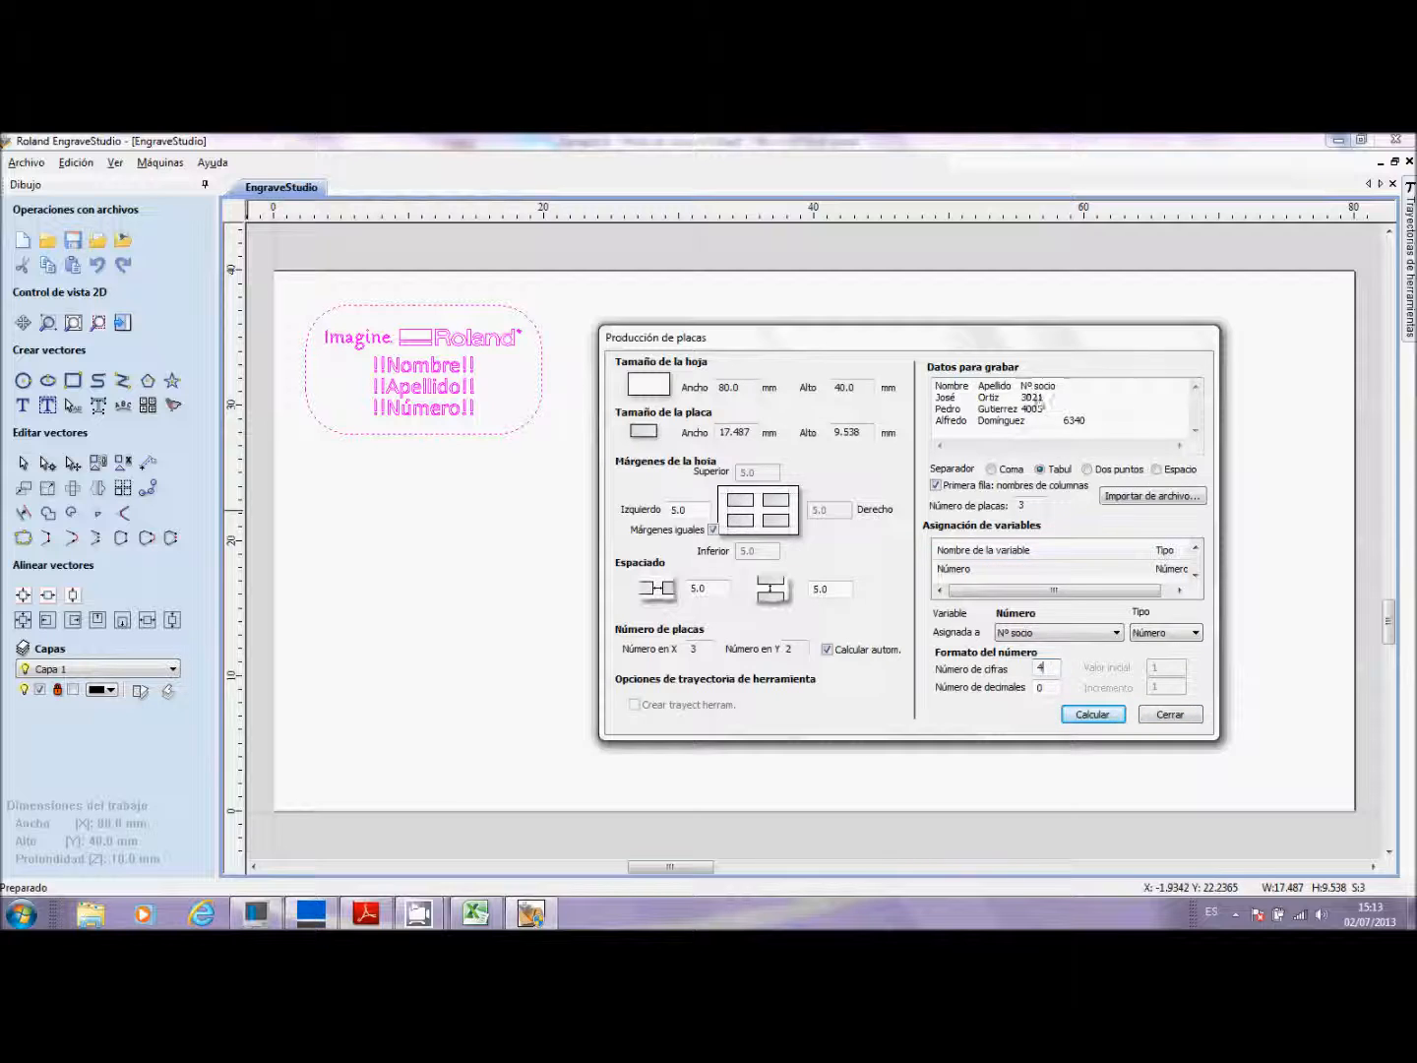
Step: Calculate the plates from the imported data and close the plate production dialog
click(1093, 715)
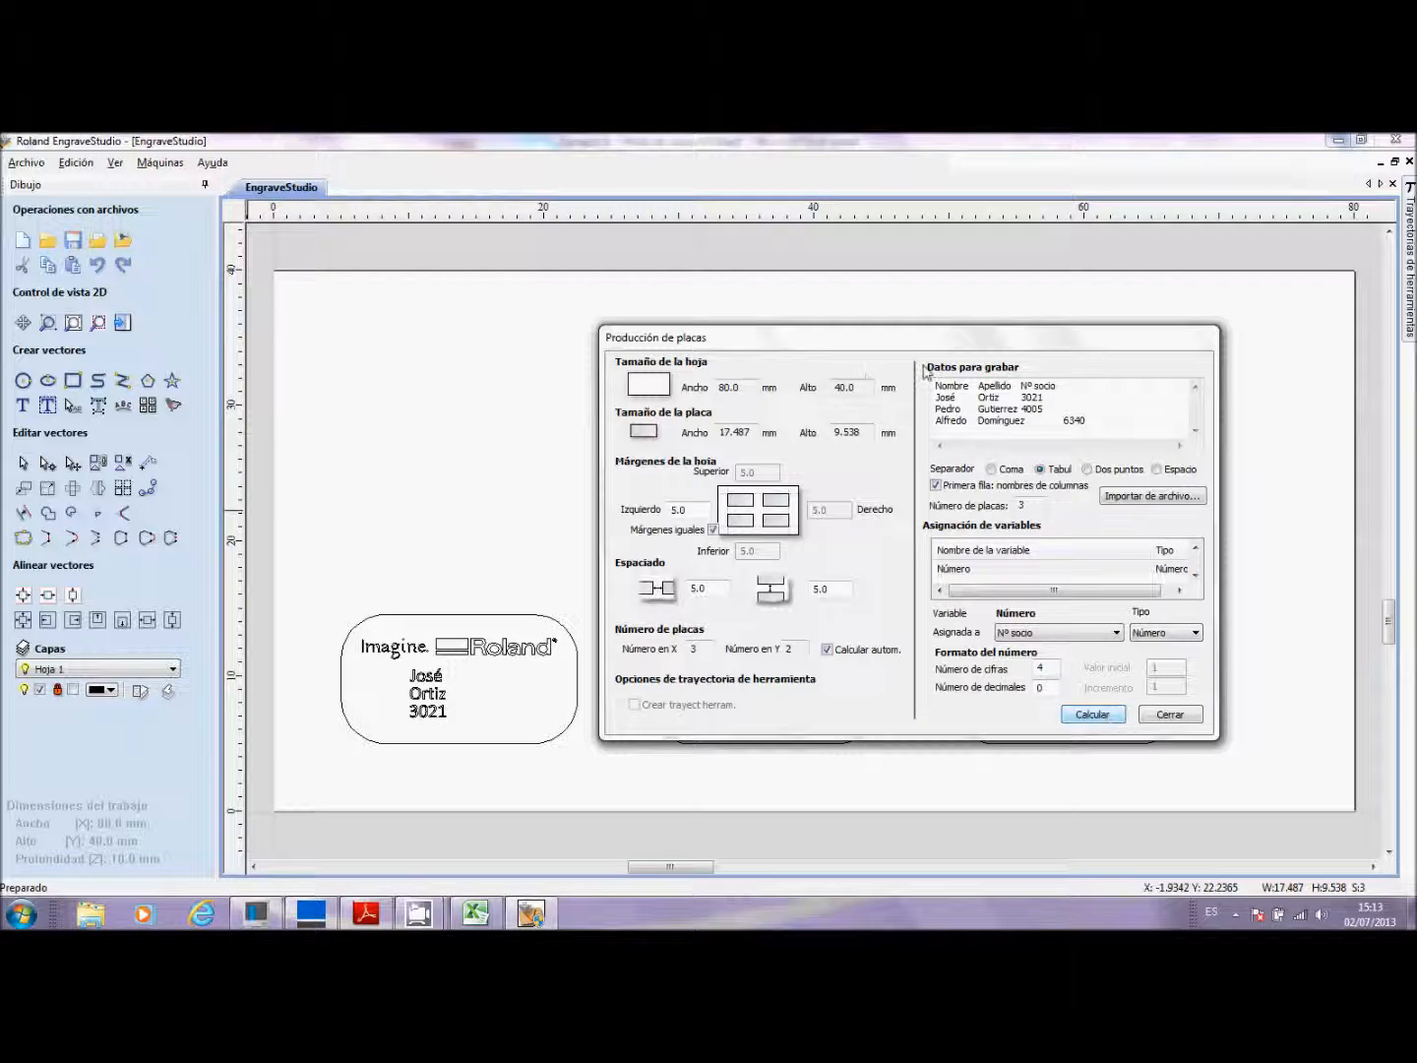
drag(905, 341, 968, 408)
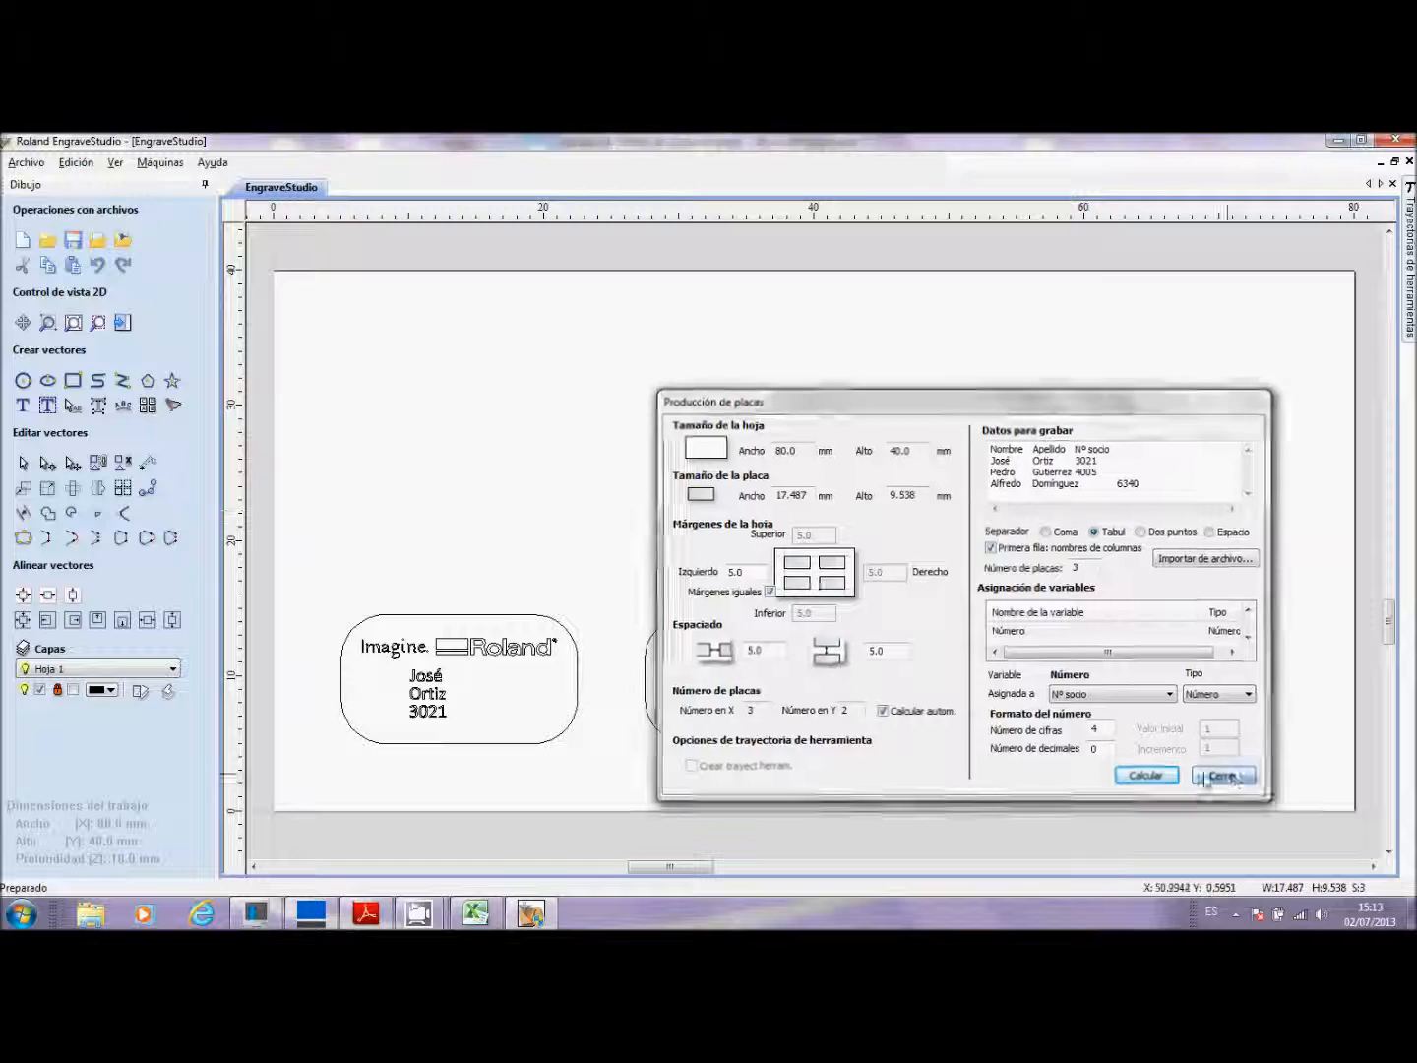
click(1223, 776)
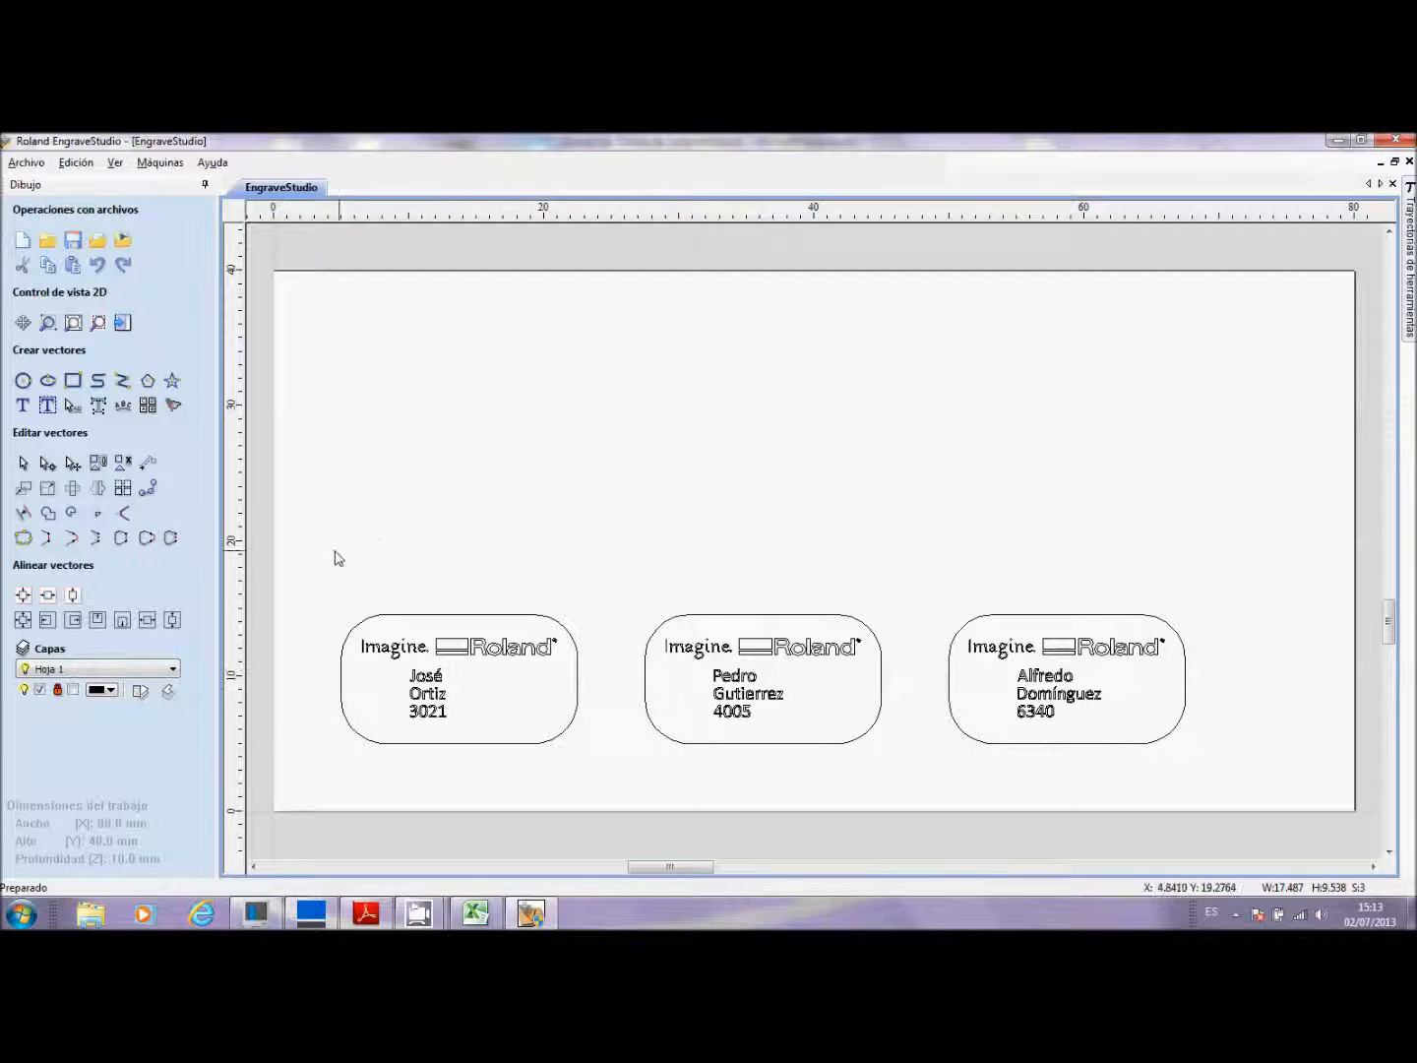
Step: Select all three generated plates on the Hoja 1 layer and delete them
drag(310, 555, 1225, 778)
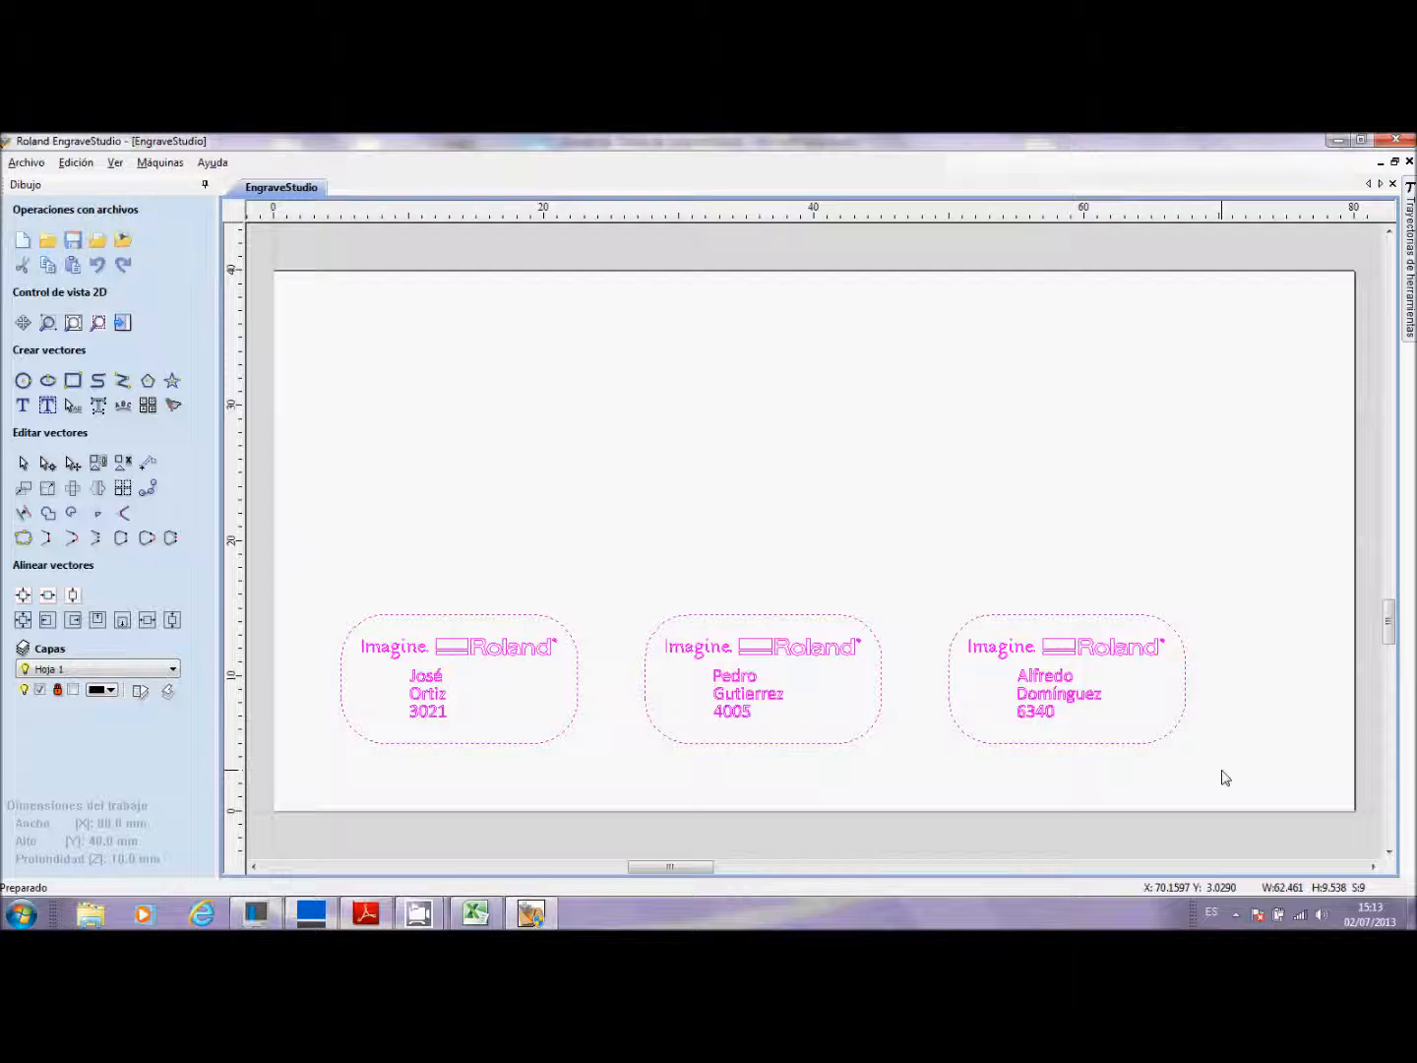
key(Delete)
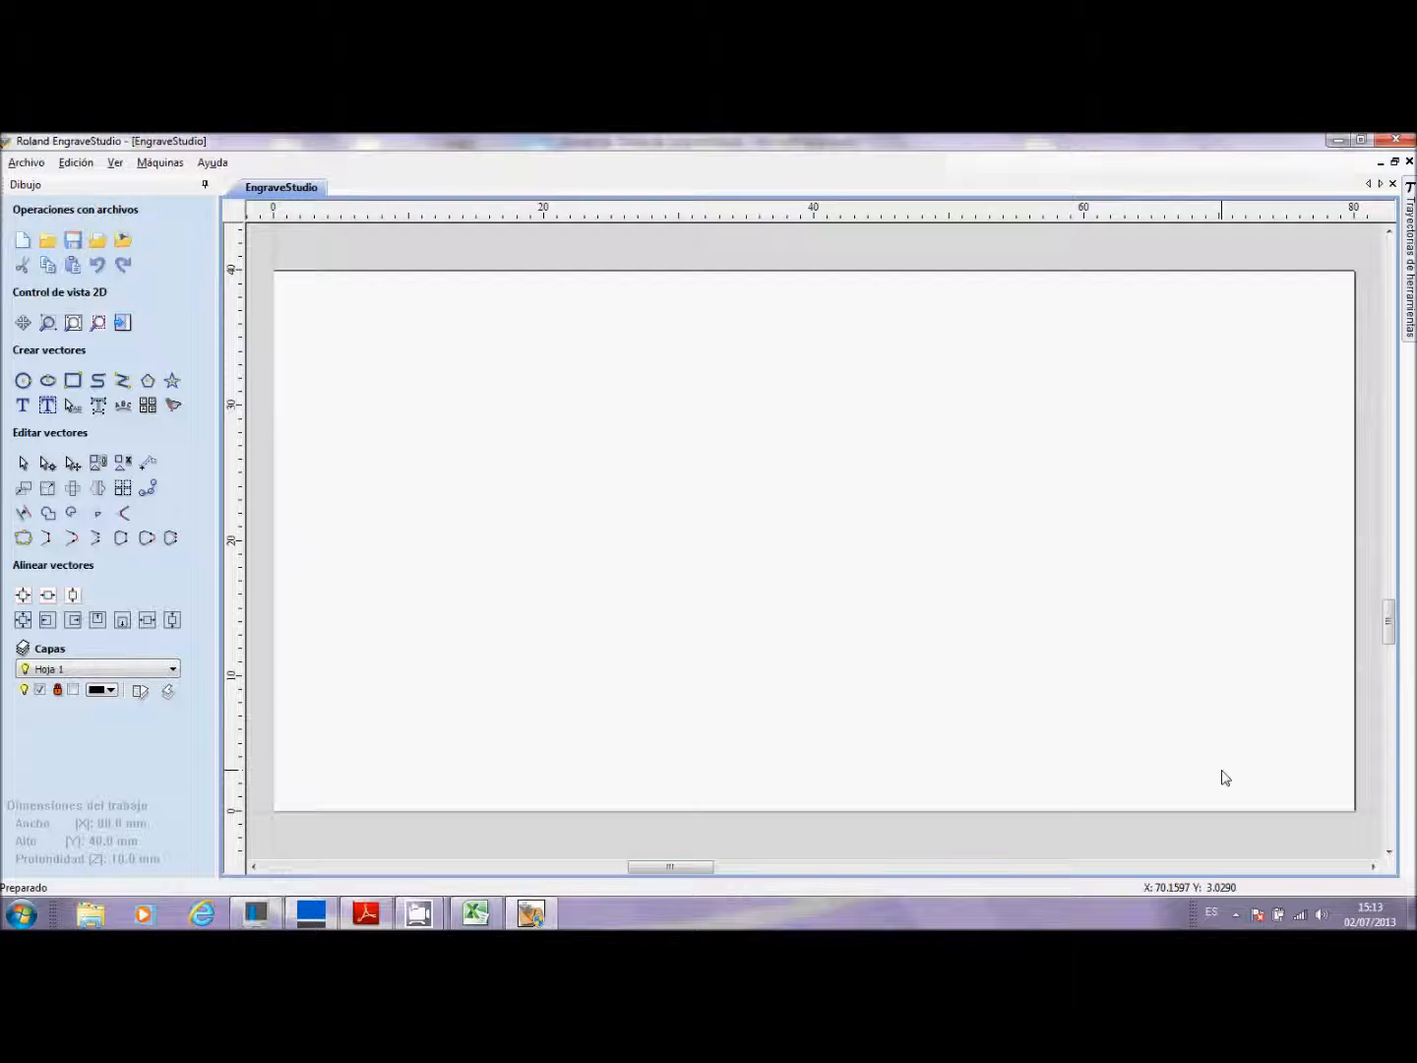